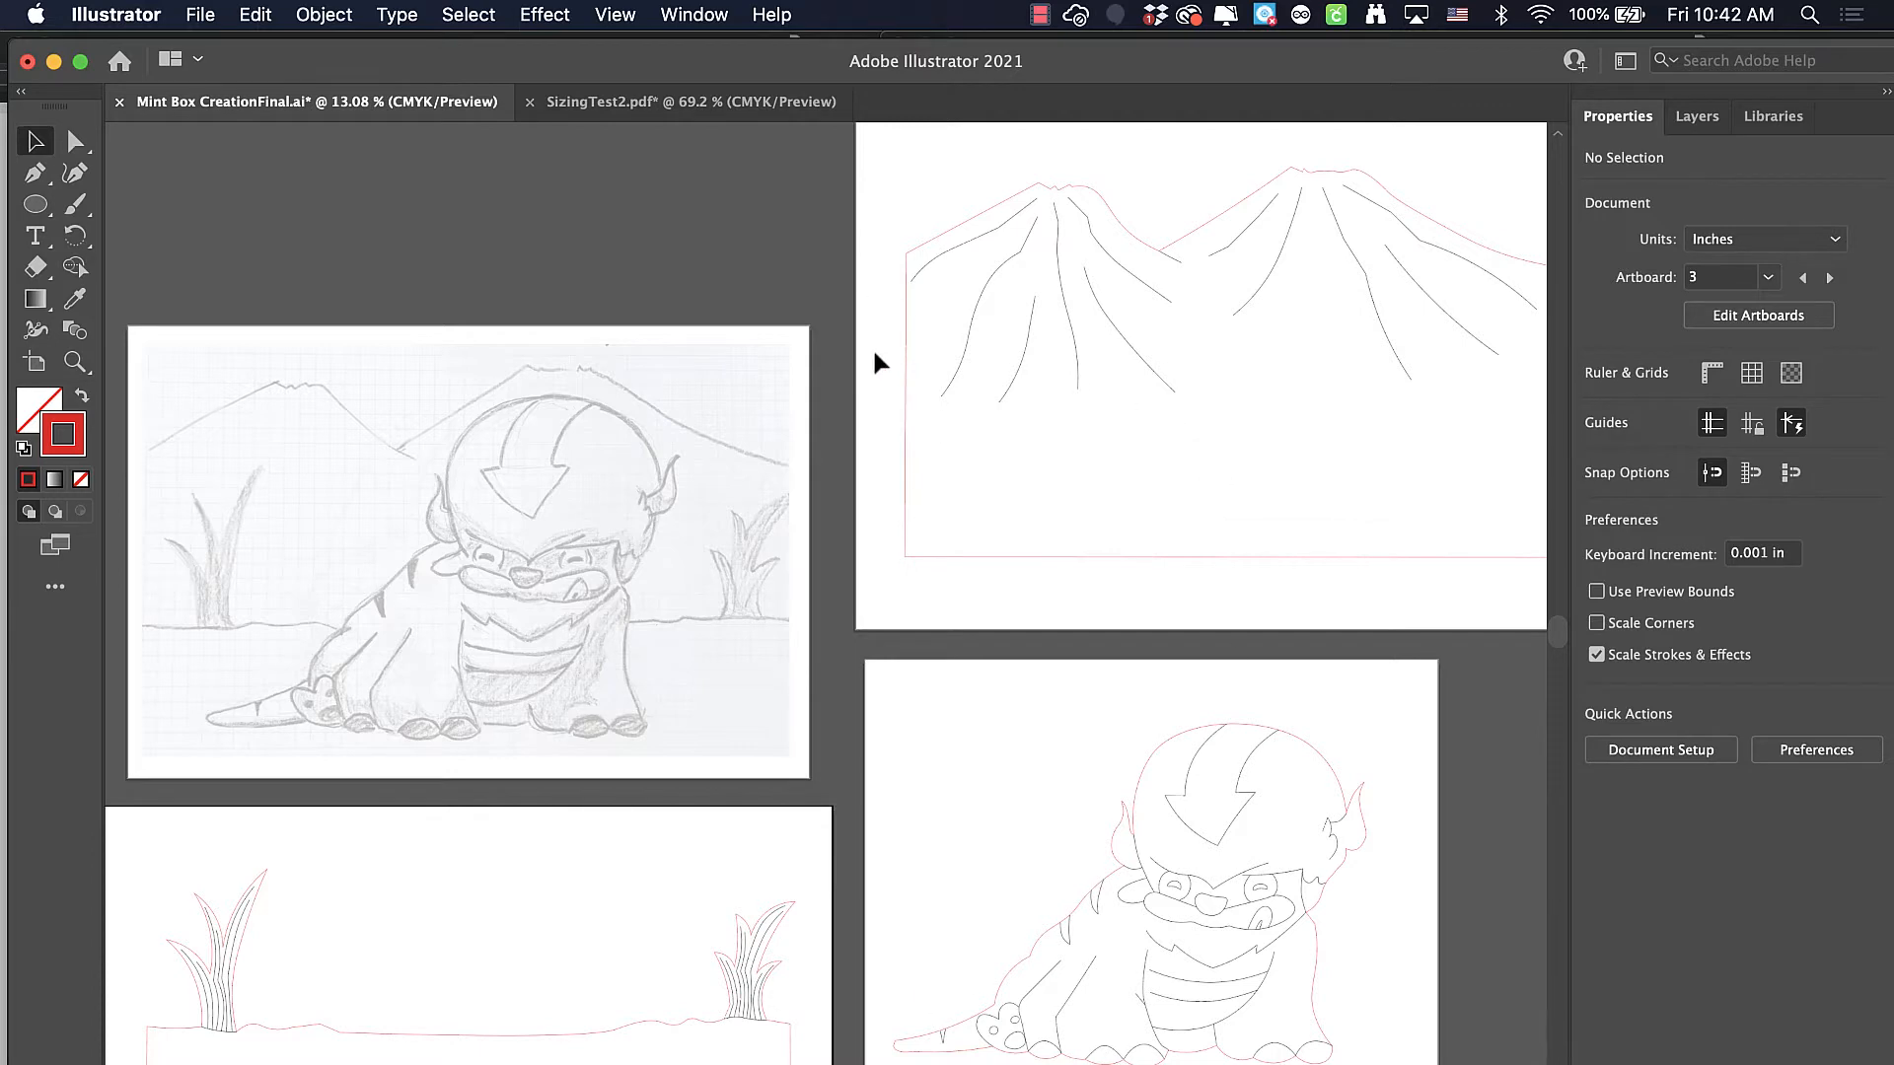
Examine the template layout in SizingTest2.pdf, then the pencil sketch and traced line-art artboards in Mint Box CreationFinal.ai
click(679, 109)
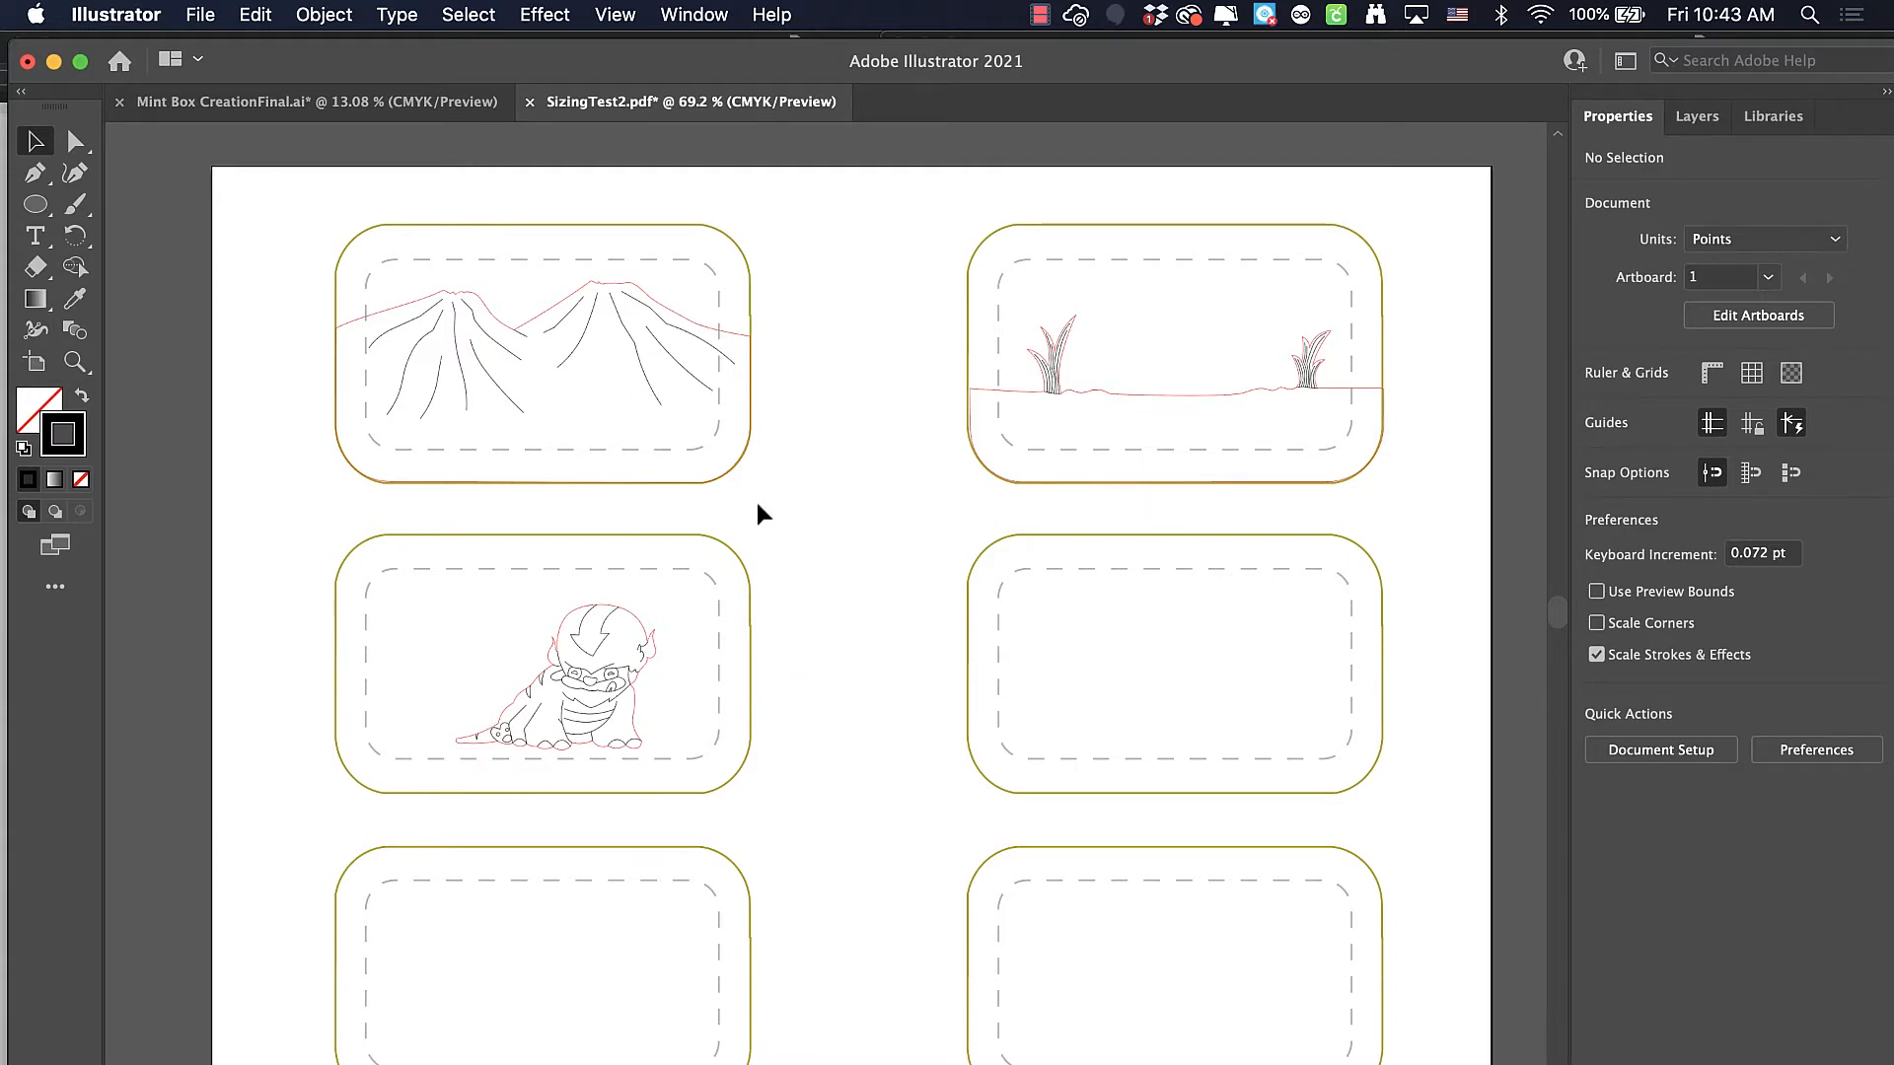
click(389, 102)
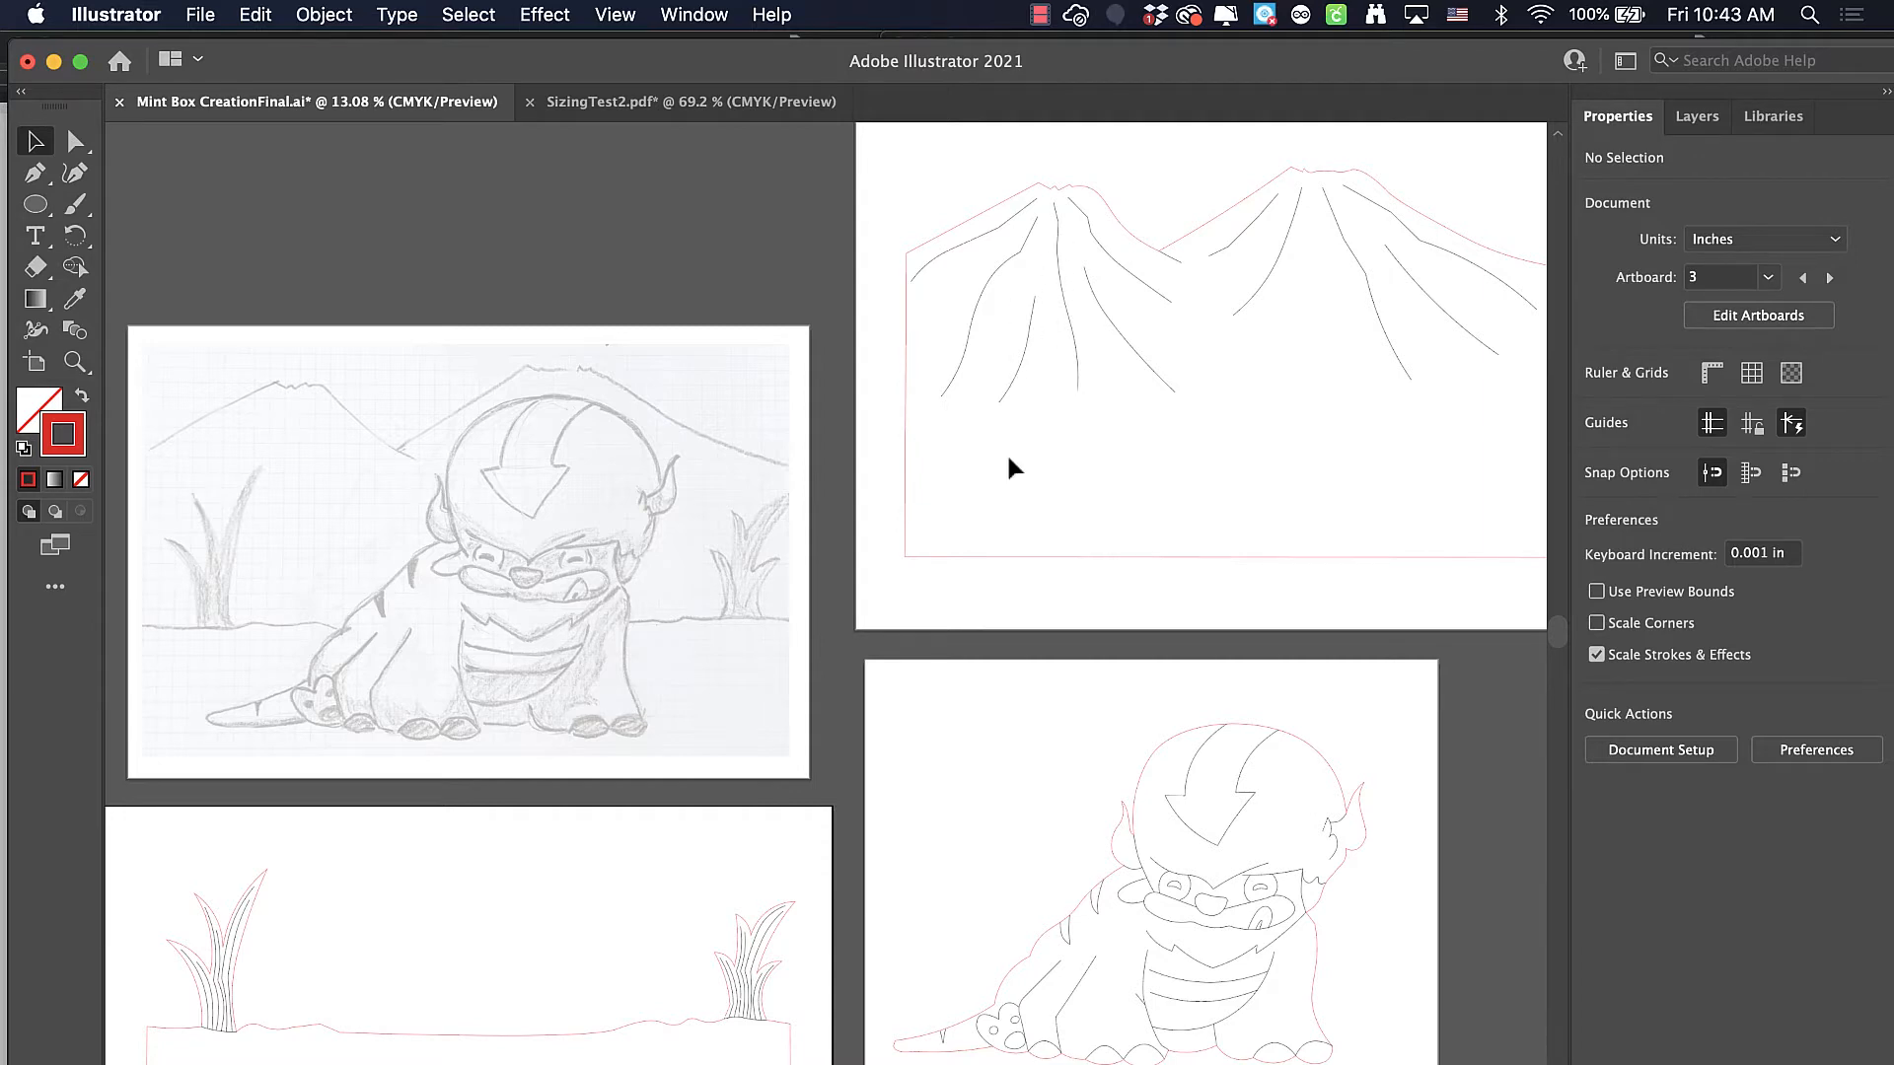
scroll(735, 971, down, 3)
scroll(734, 972, left, 2)
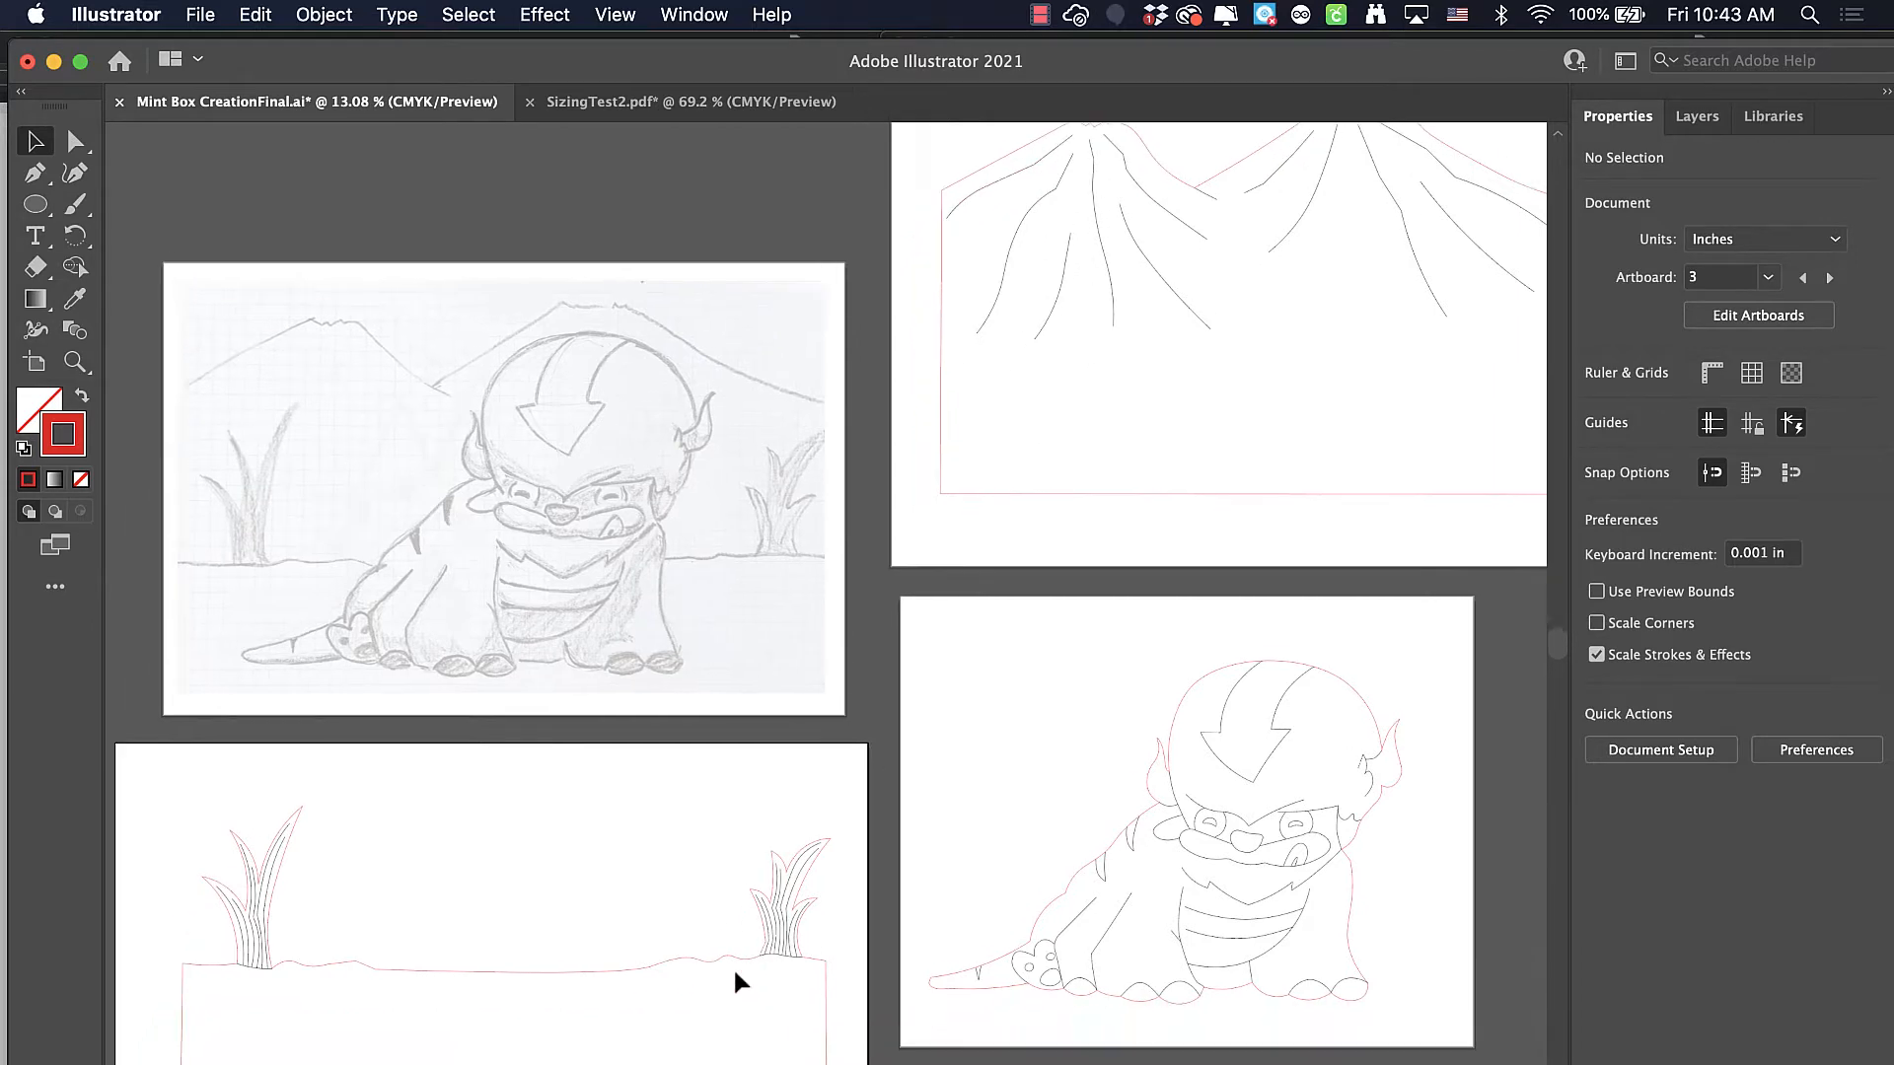
scroll(739, 971, down, 1)
scroll(738, 972, left, 1)
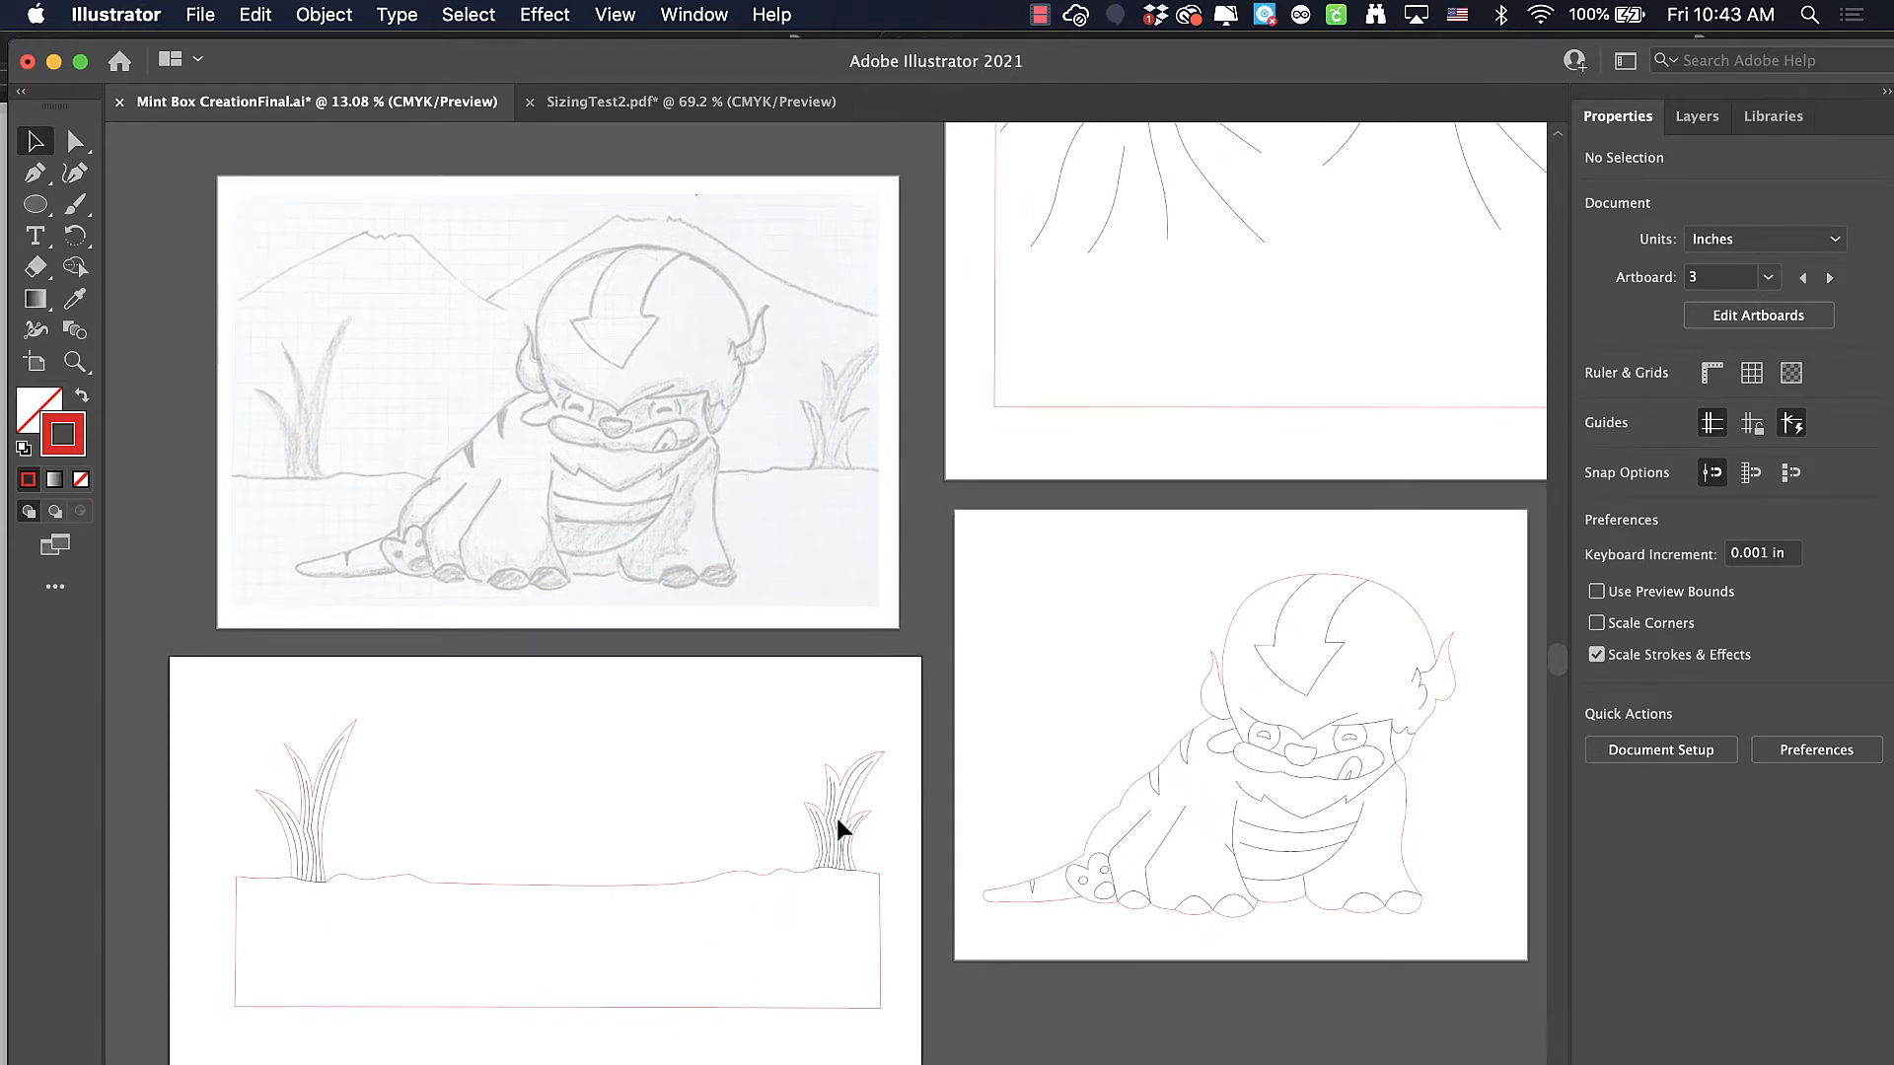
scroll(1314, 261, up, 5)
scroll(1313, 260, right, 3)
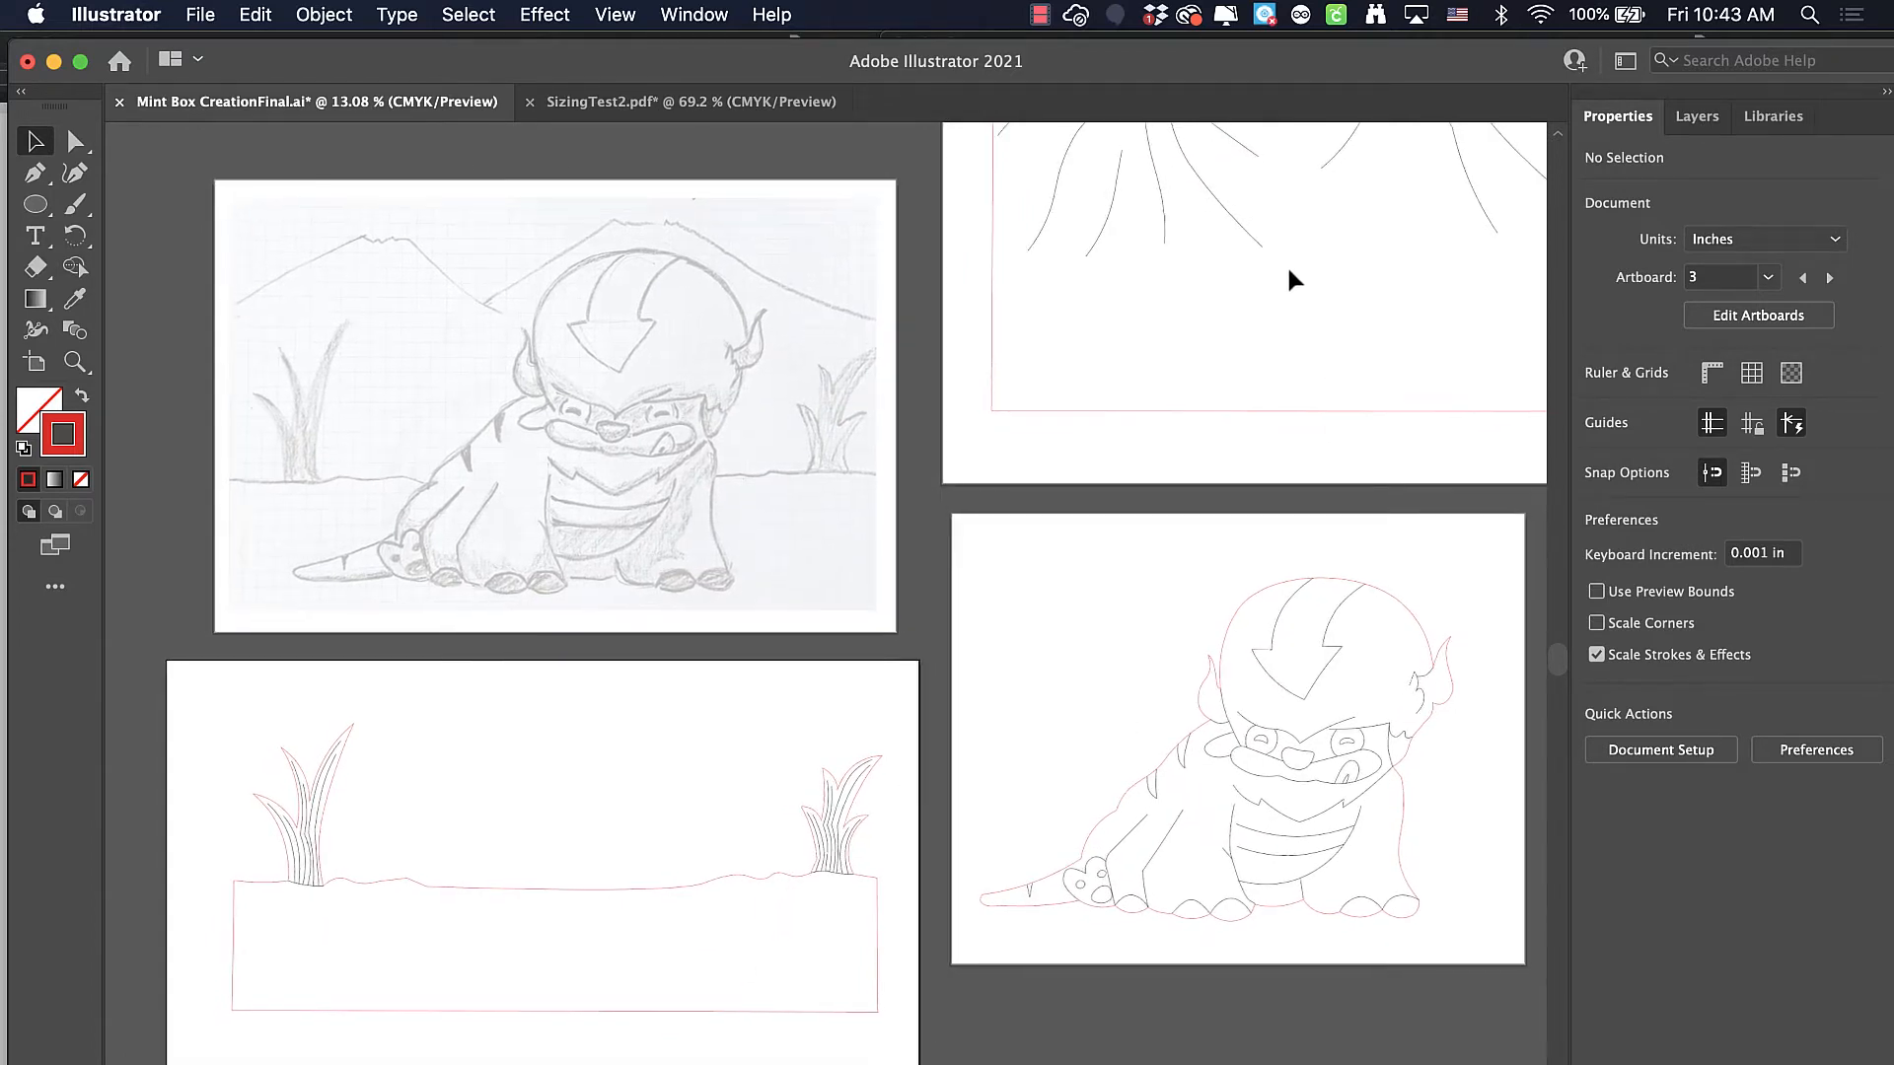
scroll(1253, 288, up, 2)
scroll(1252, 288, right, 3)
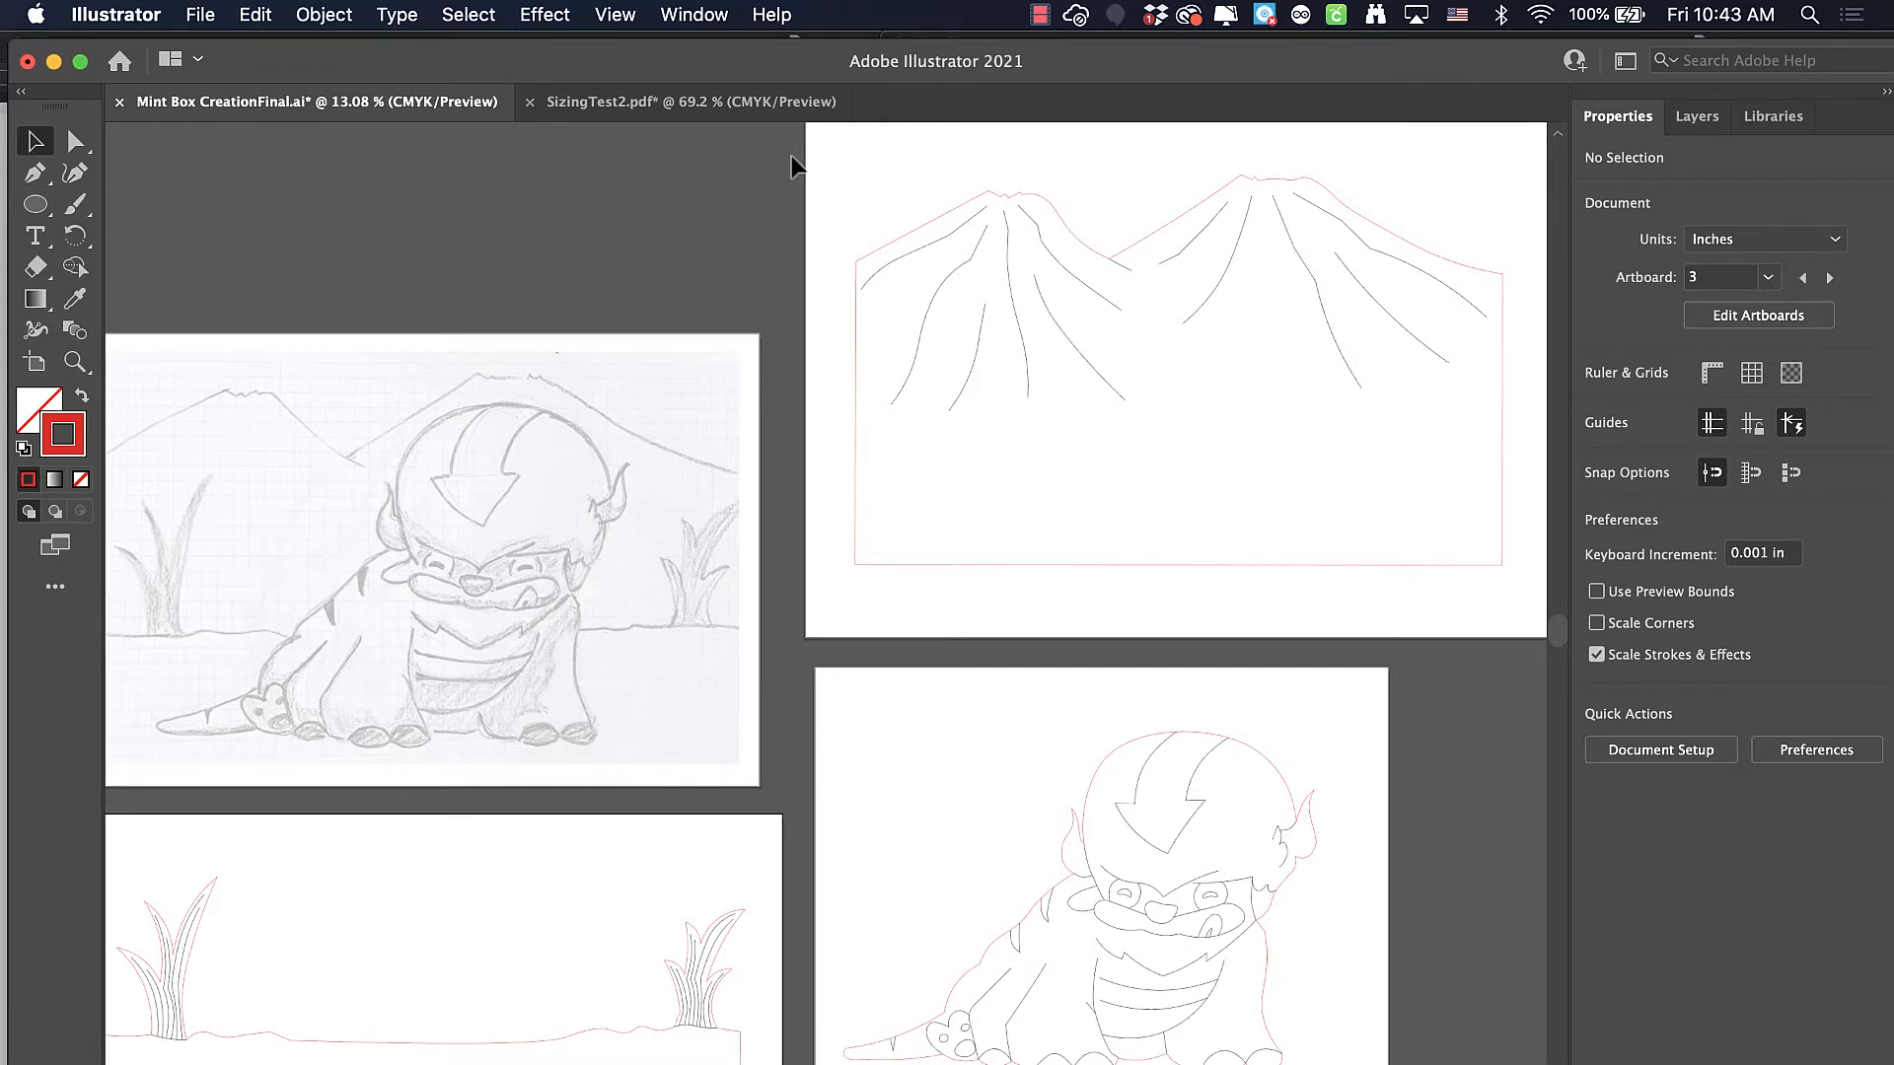
Select all paths of the mountain drawing, including its outline, and group them
drag(805, 156, 1518, 577)
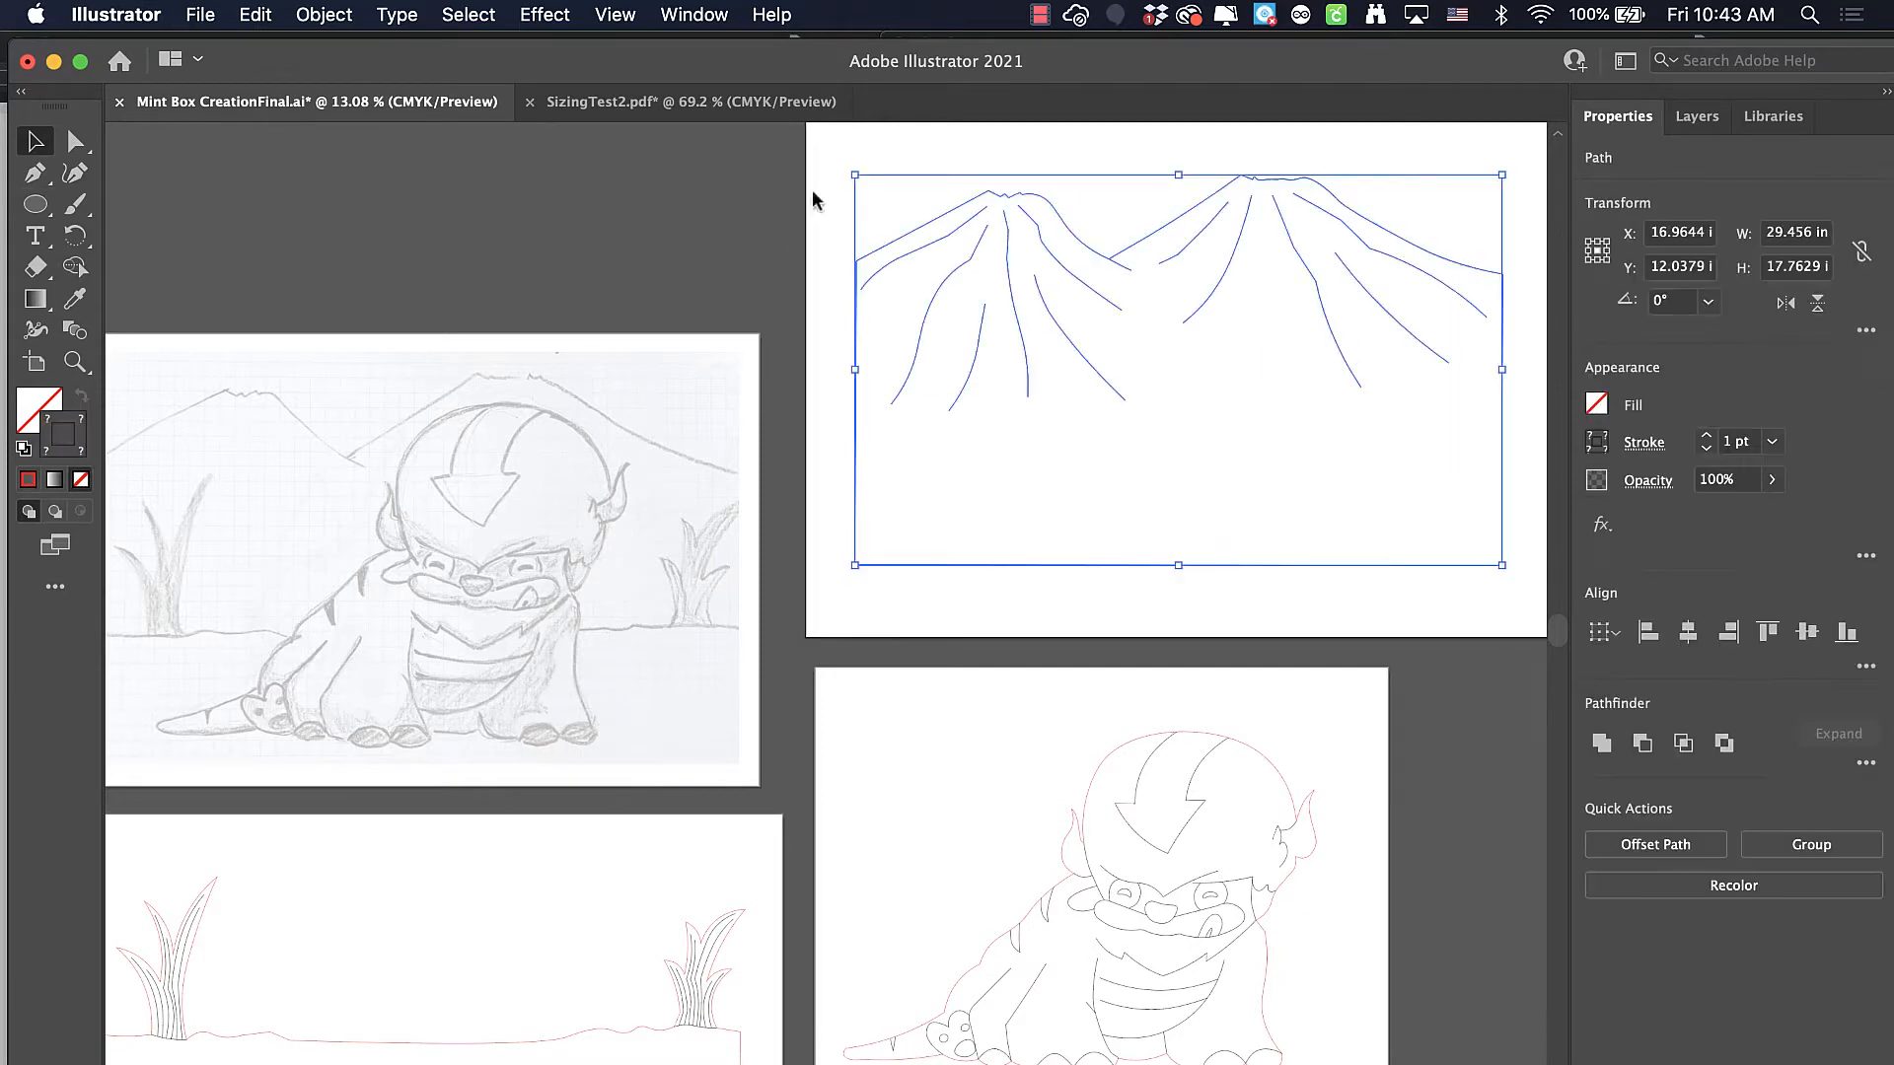
click(326, 15)
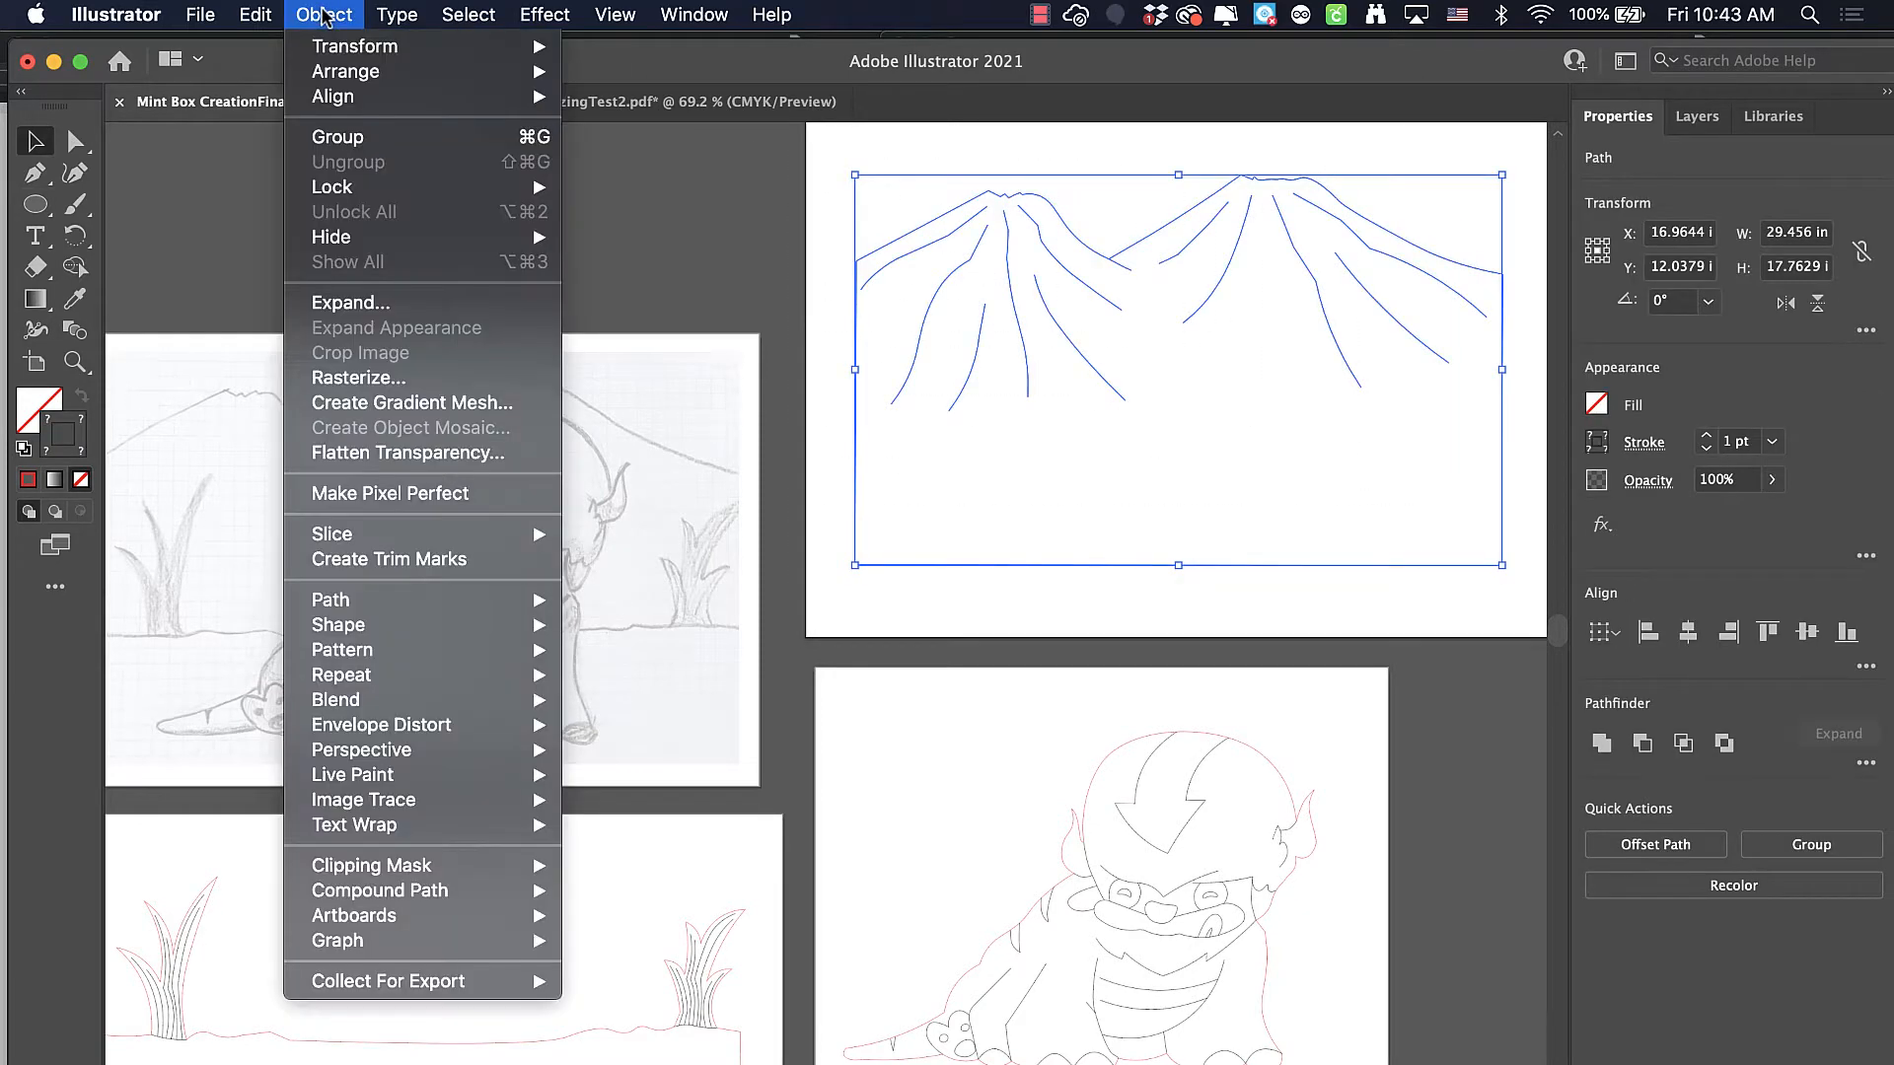
click(331, 136)
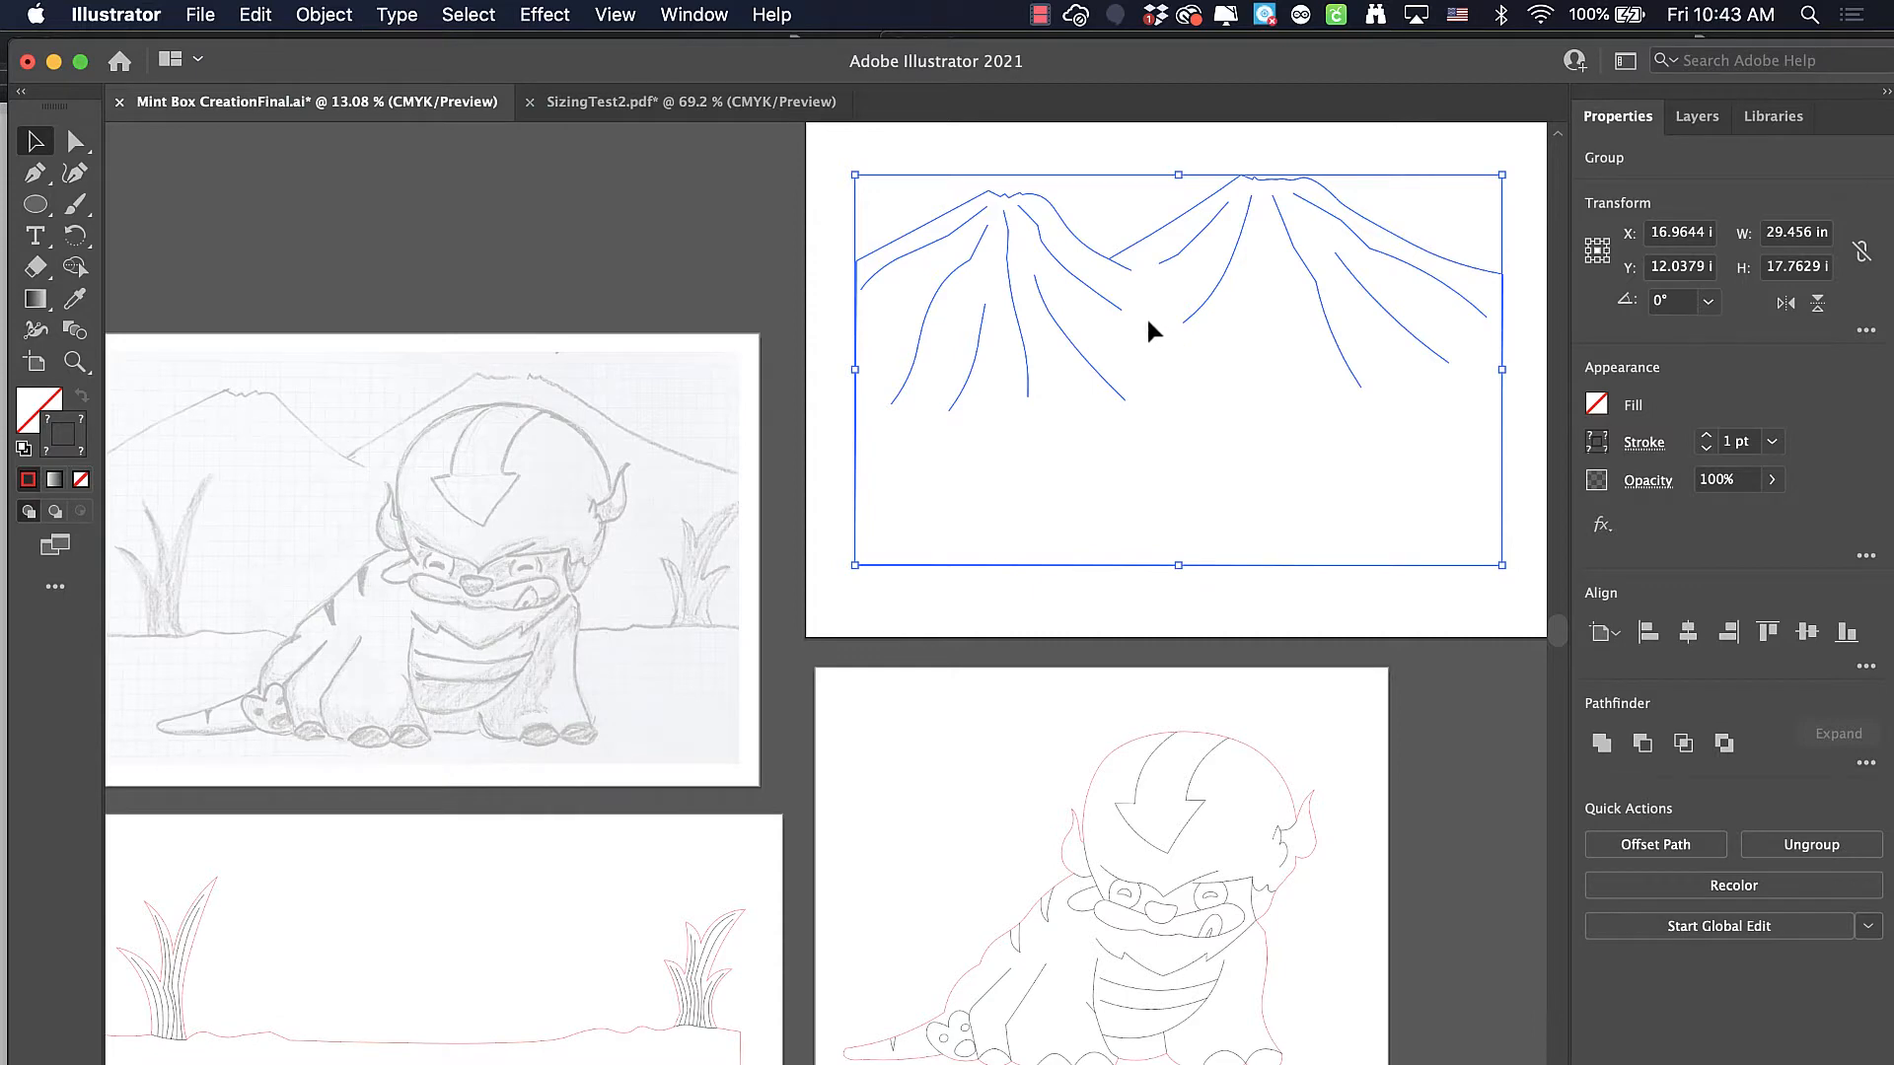
Move the mountain group over the pencil sketch, lining it up with the sketched mountains
mouse_move(1097, 253)
mouse_down()
mouse_move(459, 440)
mouse_move(329, 445)
mouse_move(907, 335)
mouse_move(871, 340)
mouse_up()
scroll(329, 445, left, 2)
scroll(938, 357, up, 5)
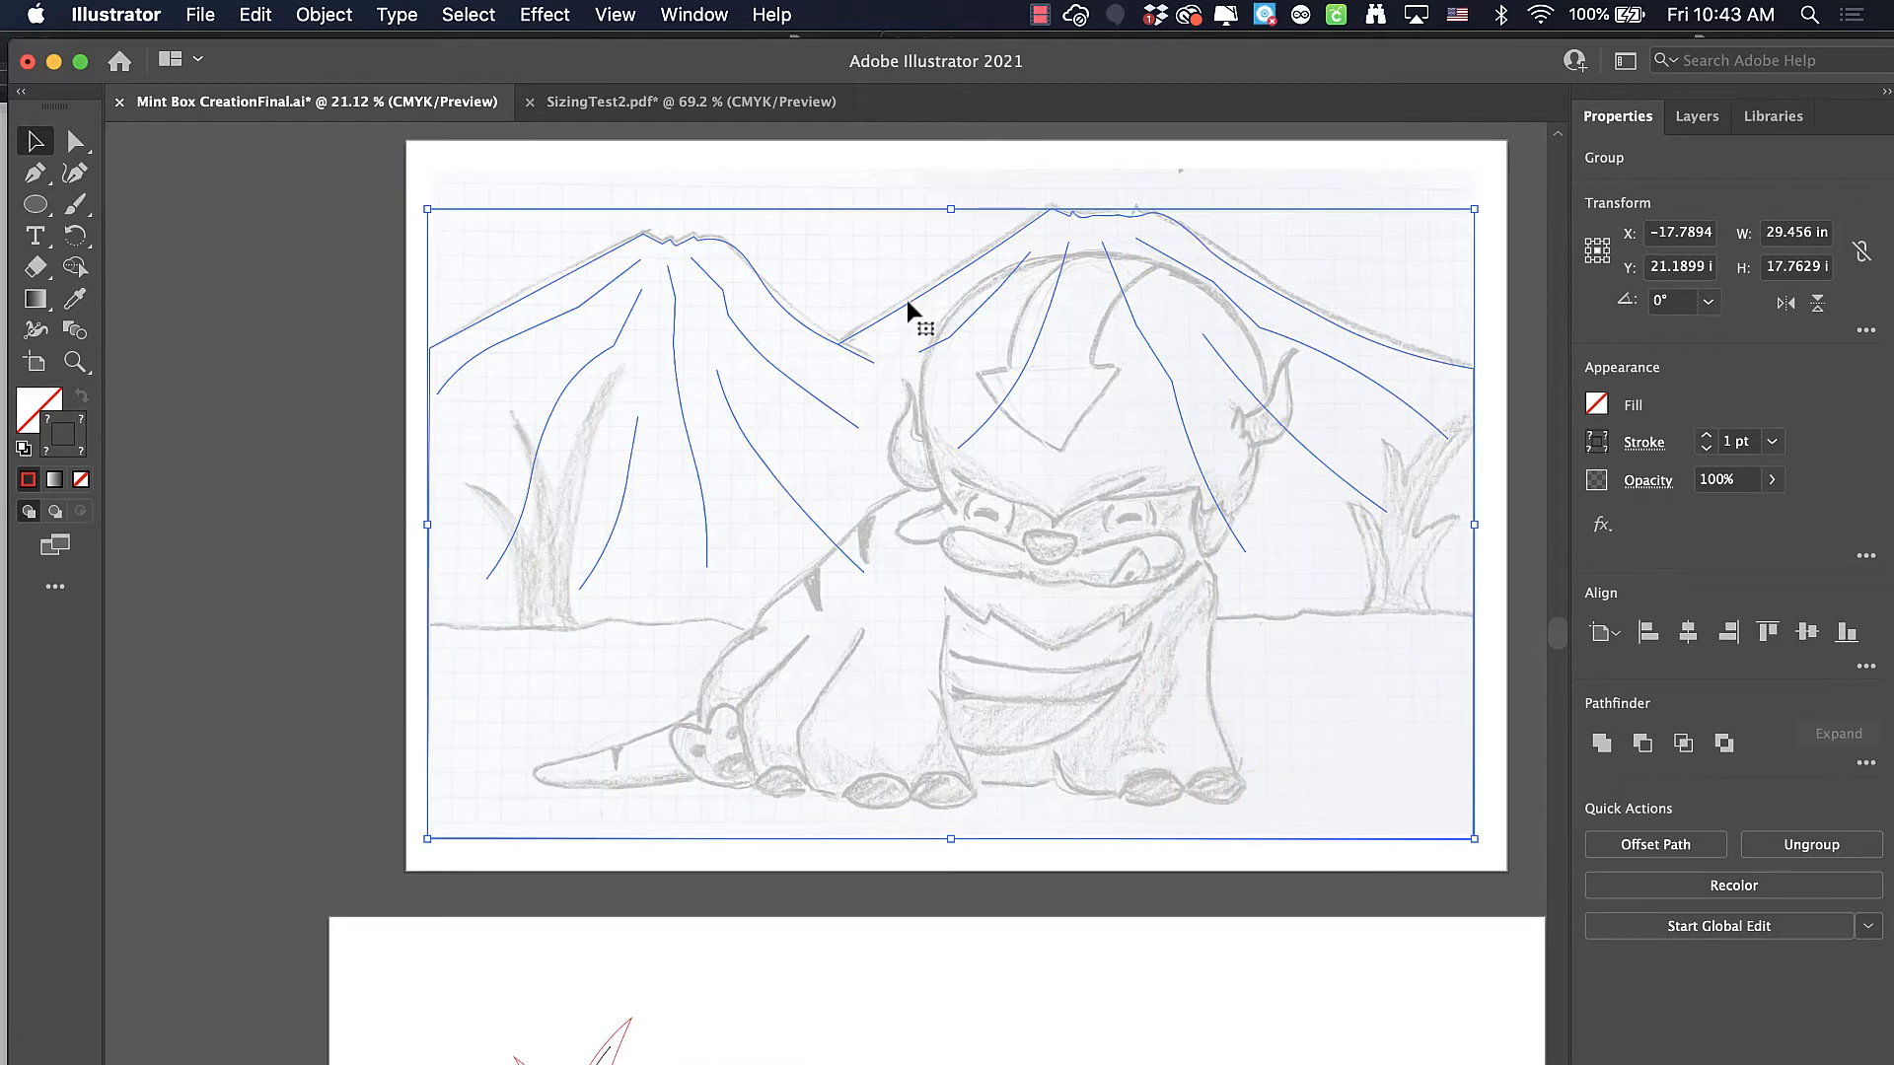
click(890, 287)
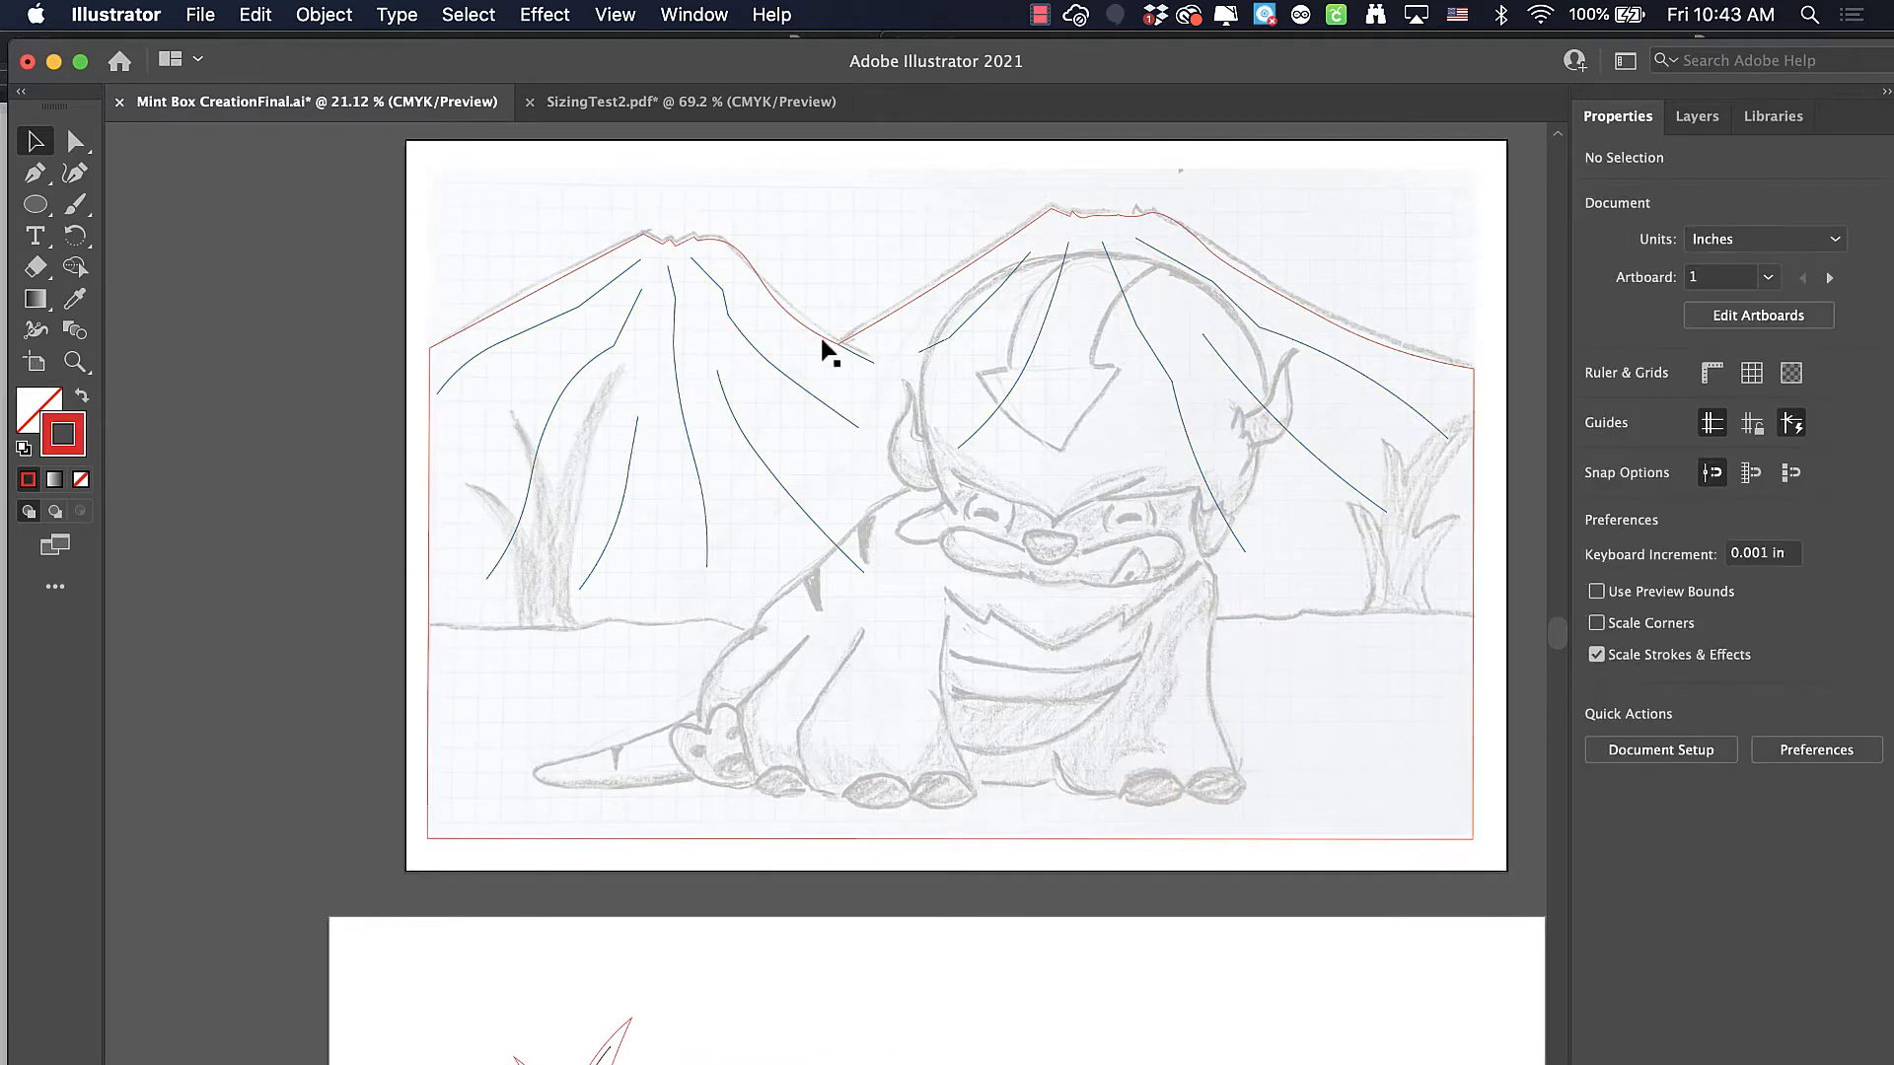
click(815, 327)
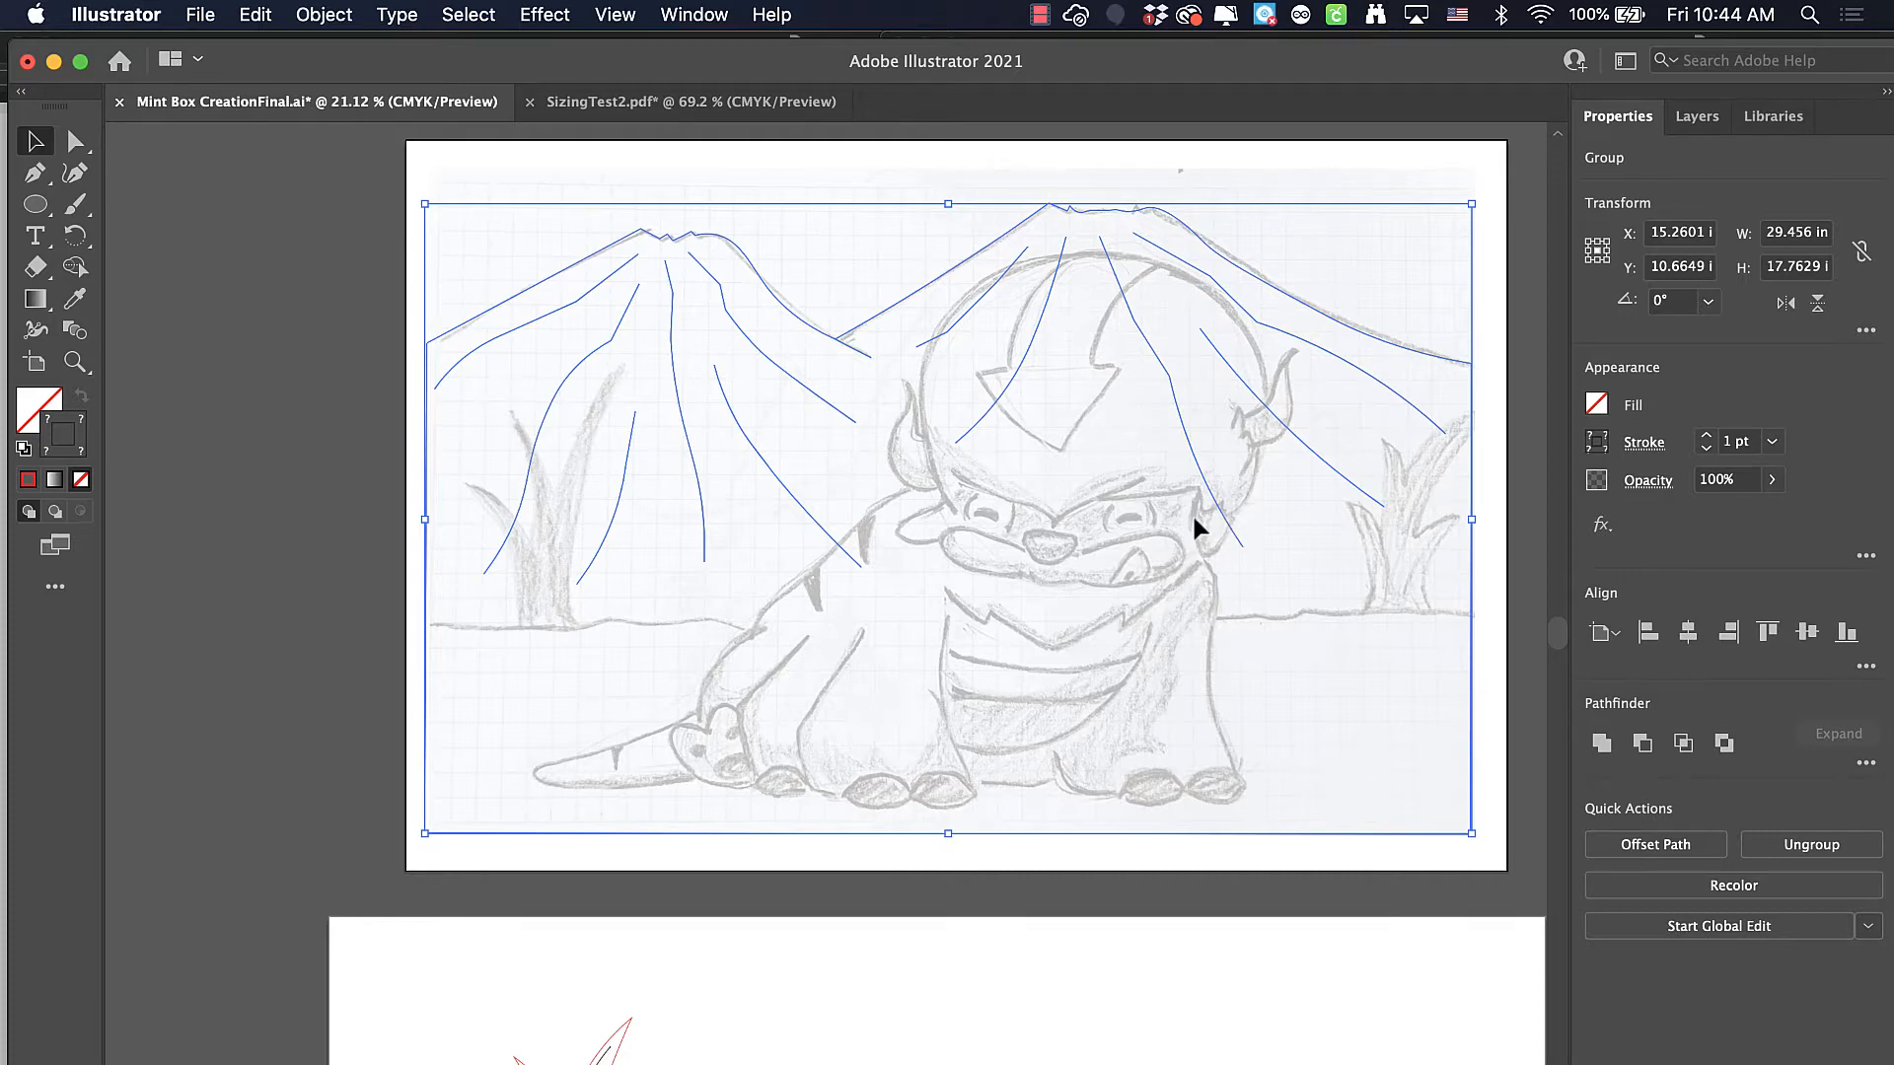
Move the mountain group from the pencil sketch back onto its own empty artboard
scroll(1187, 507, down, 3)
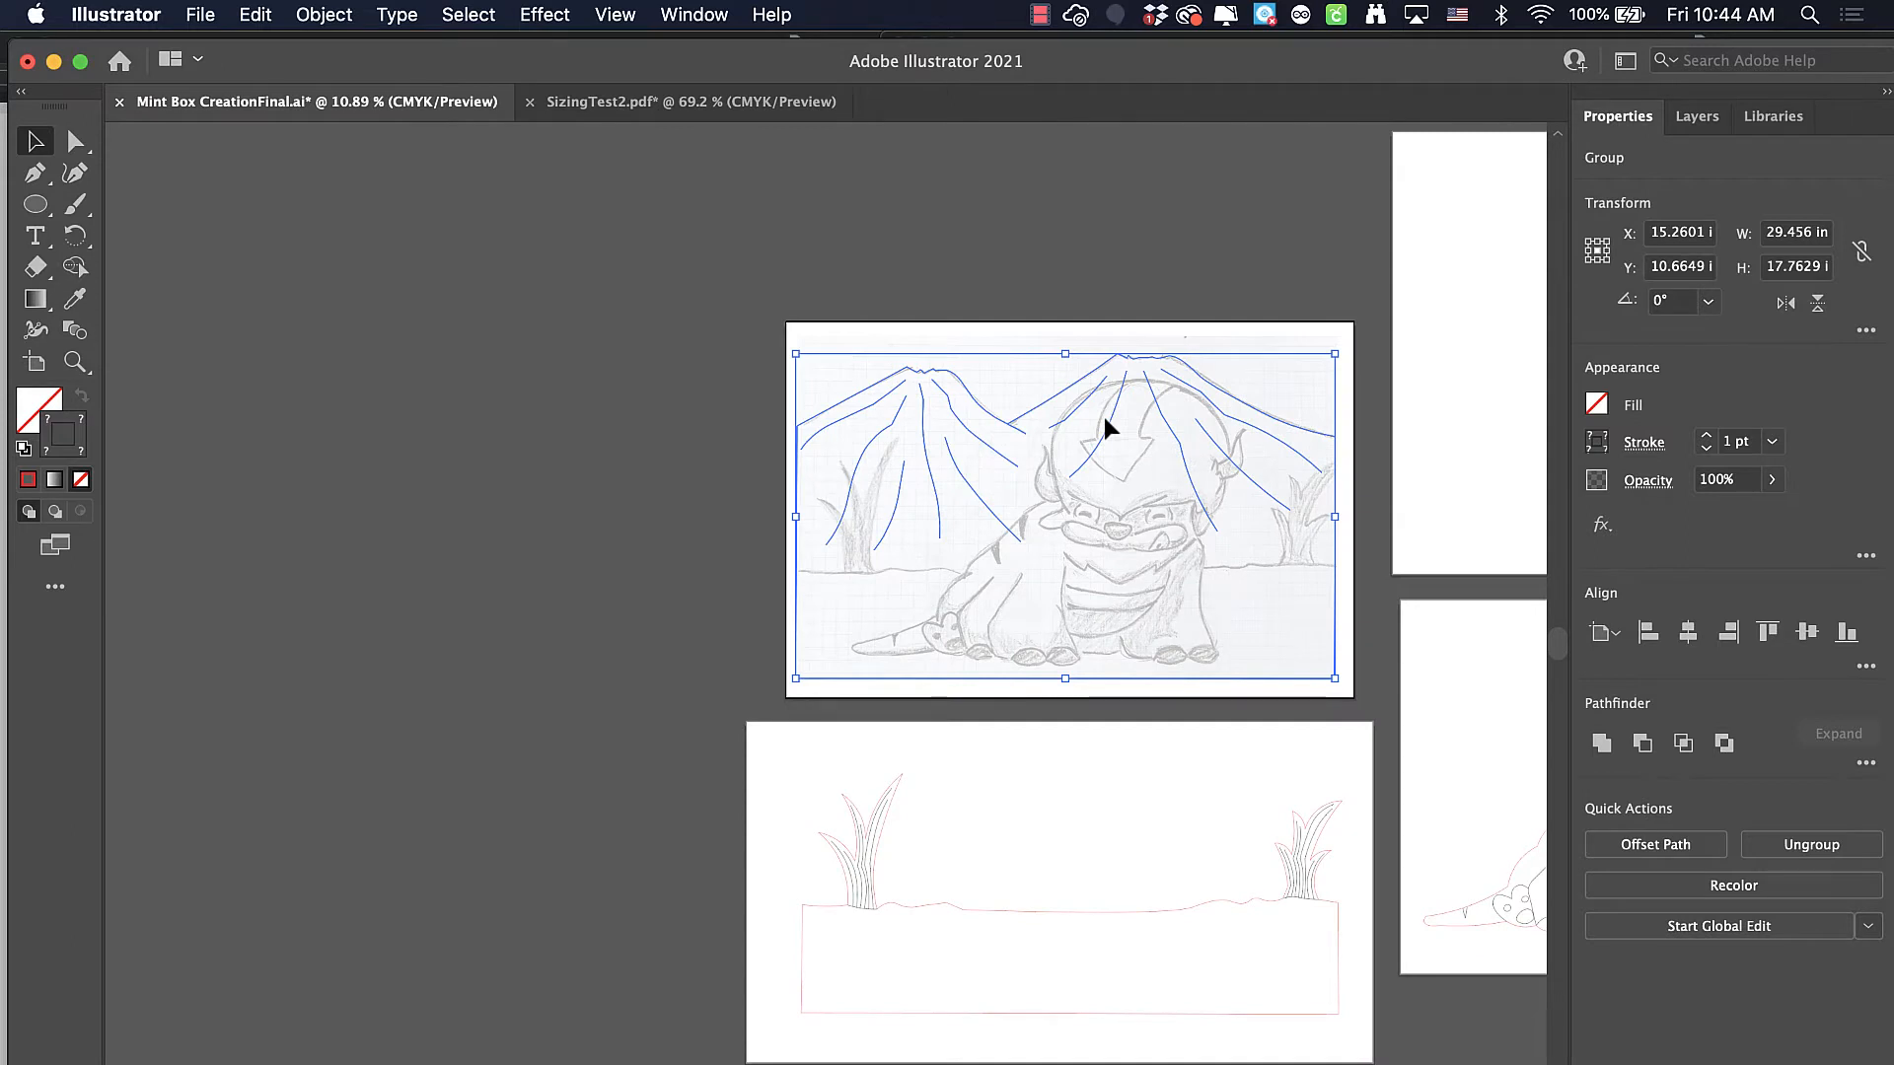
scroll(1103, 412, right, 5)
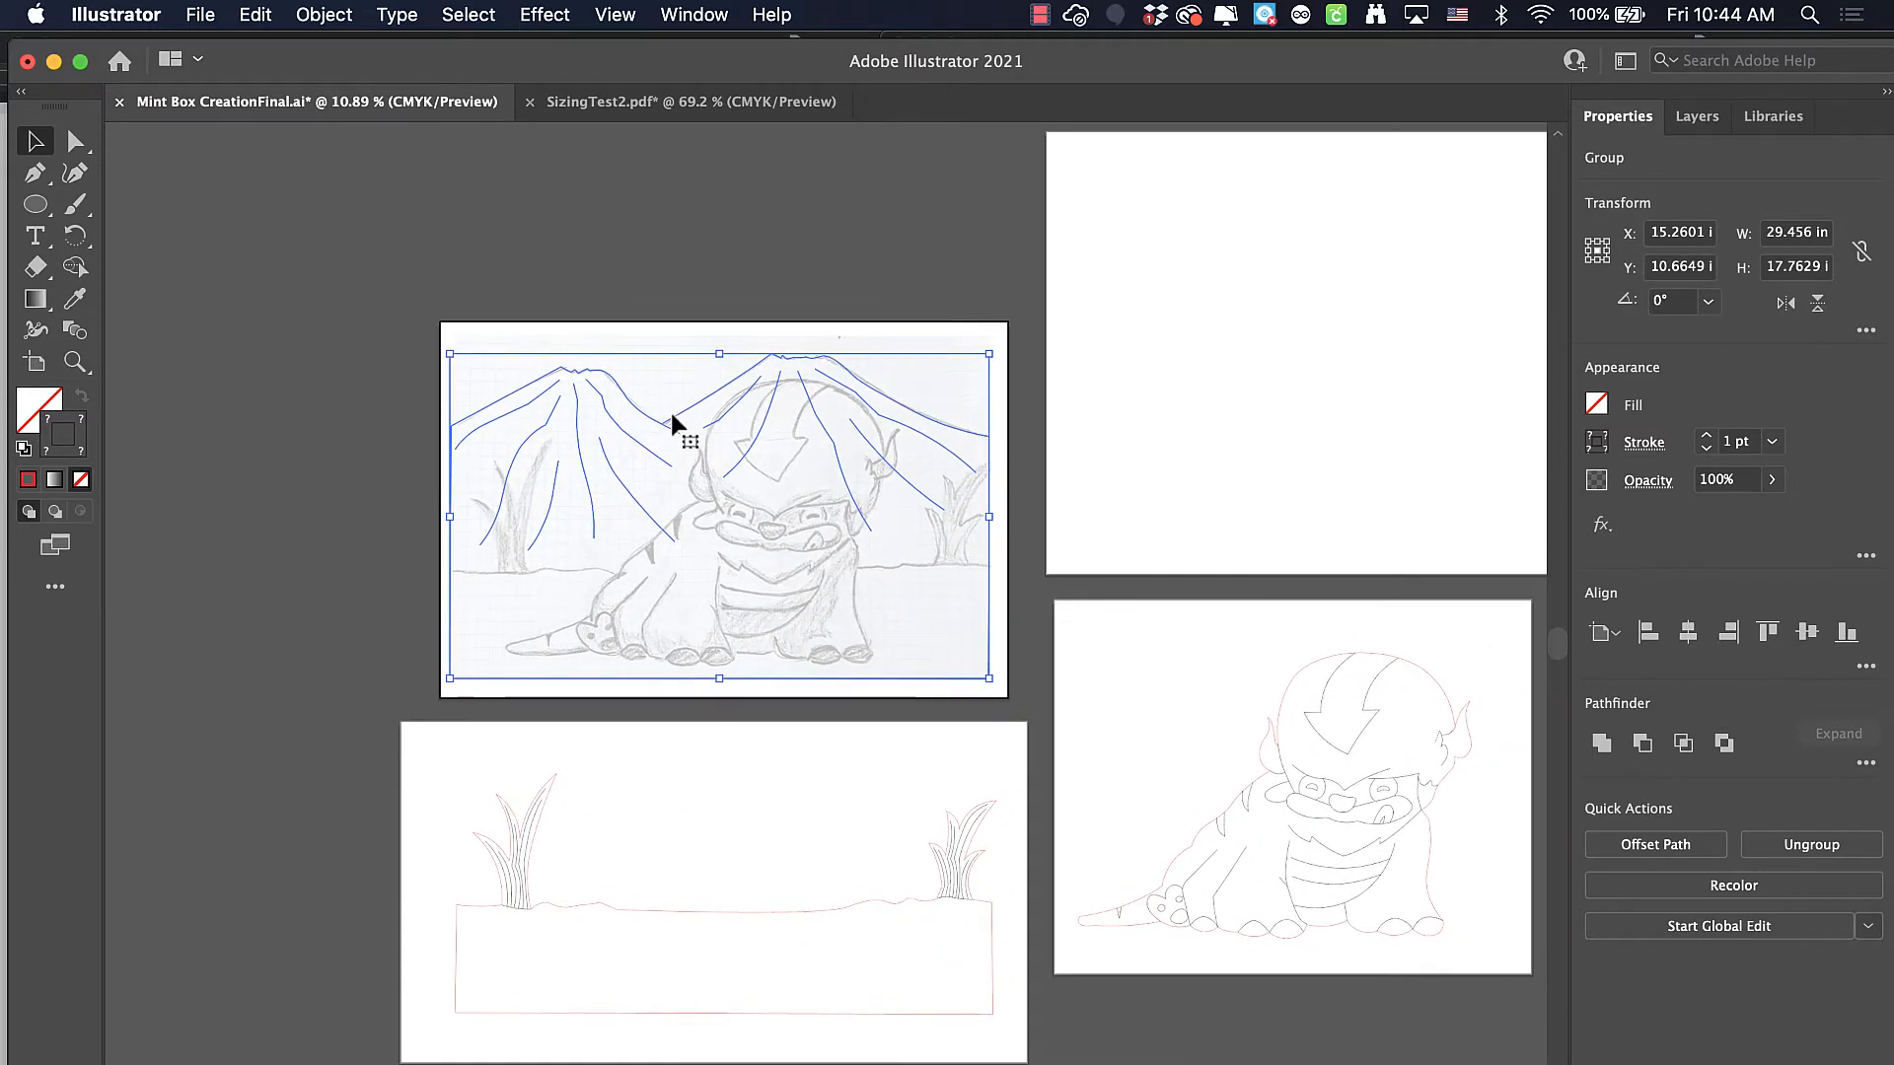
drag(668, 416, 1304, 238)
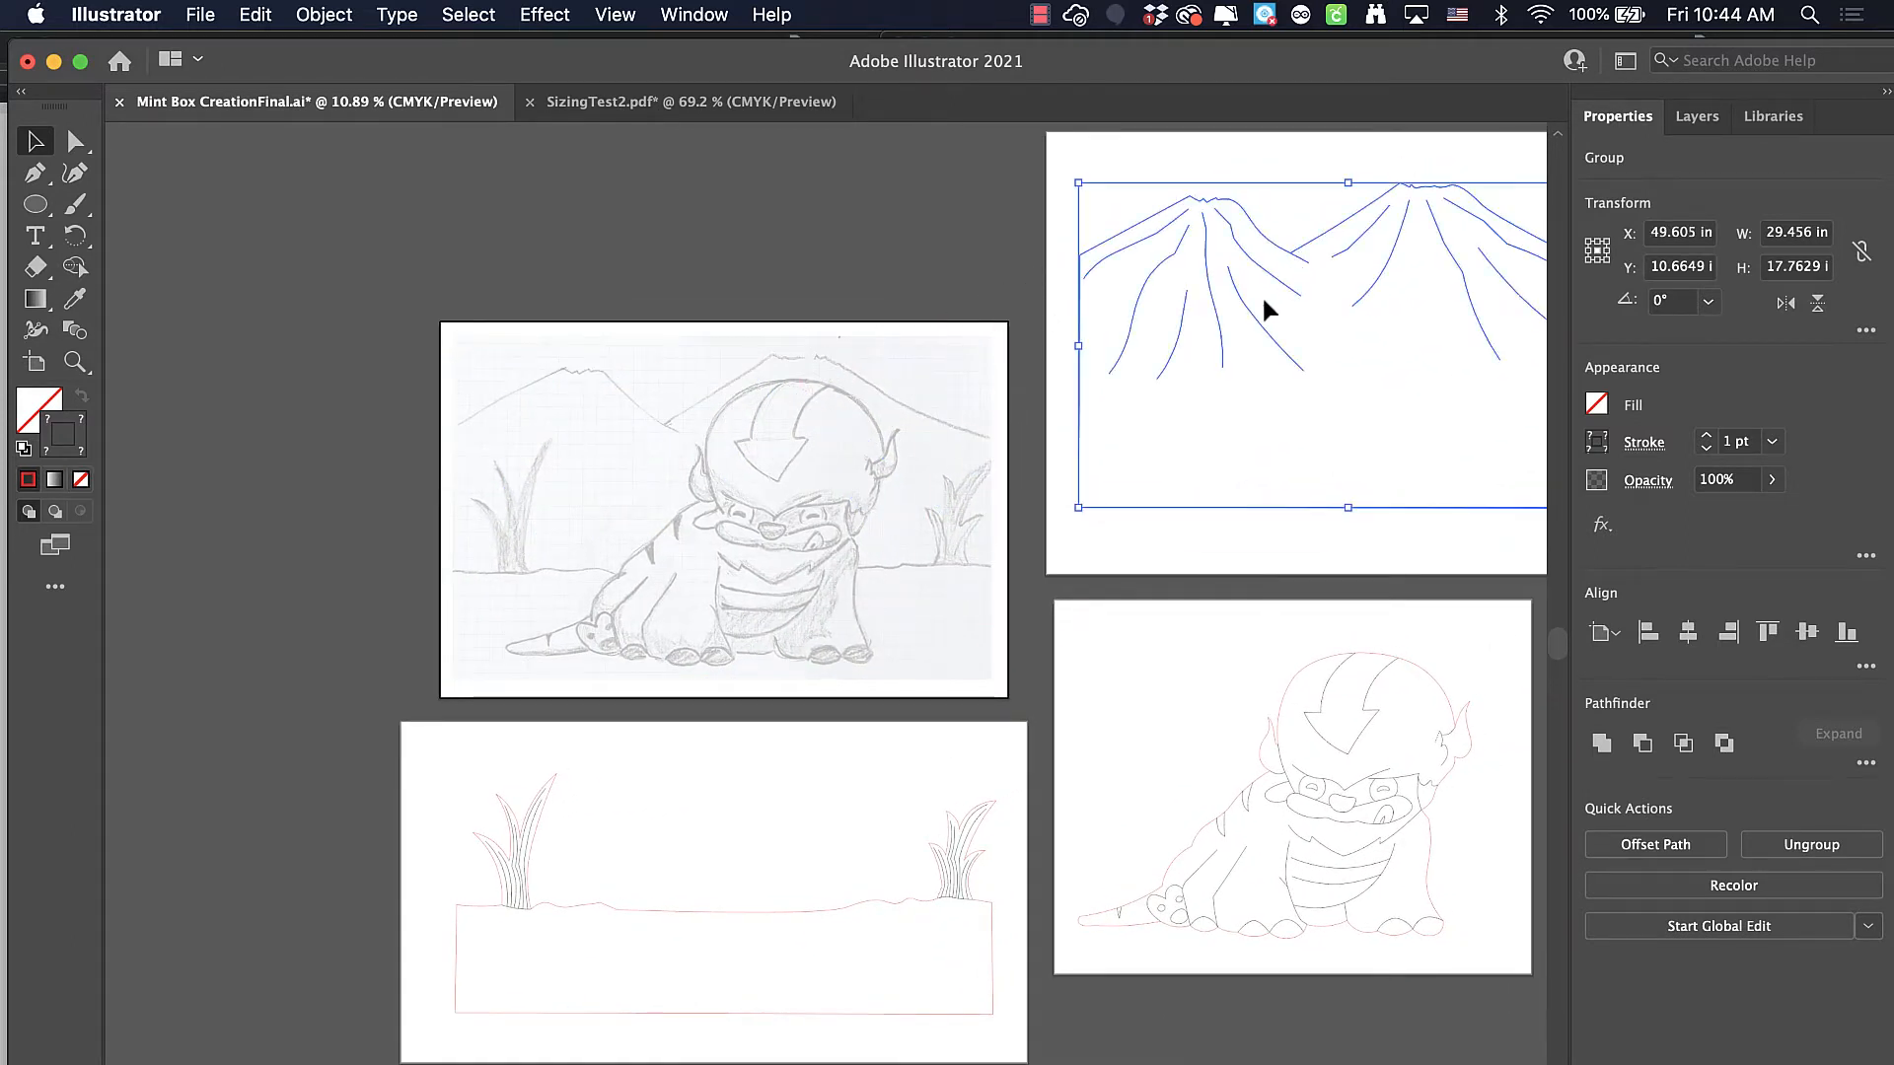
Examine the grass-and-ground and creature artboards, then the filled template layout in SizingTest2.pdf
scroll(832, 764, down, 3)
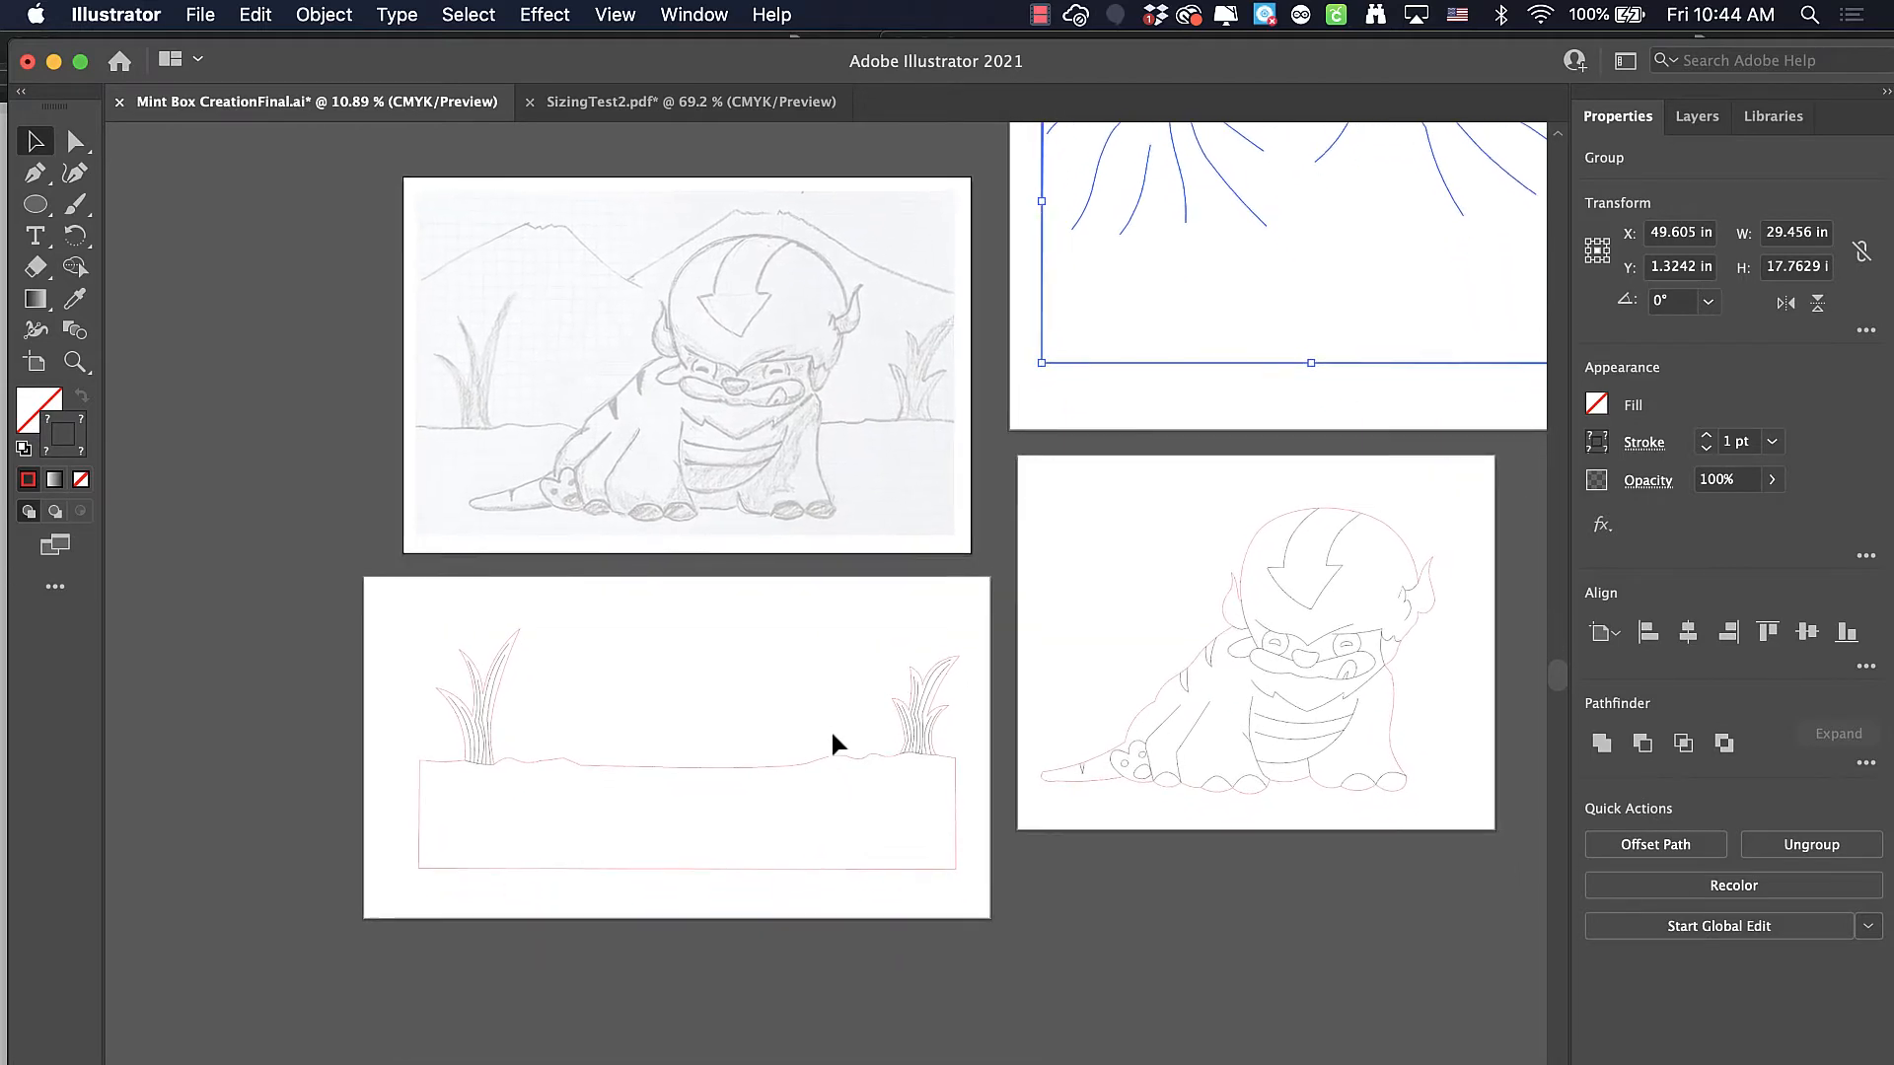
scroll(831, 725, up, 4)
scroll(830, 723, right, 3)
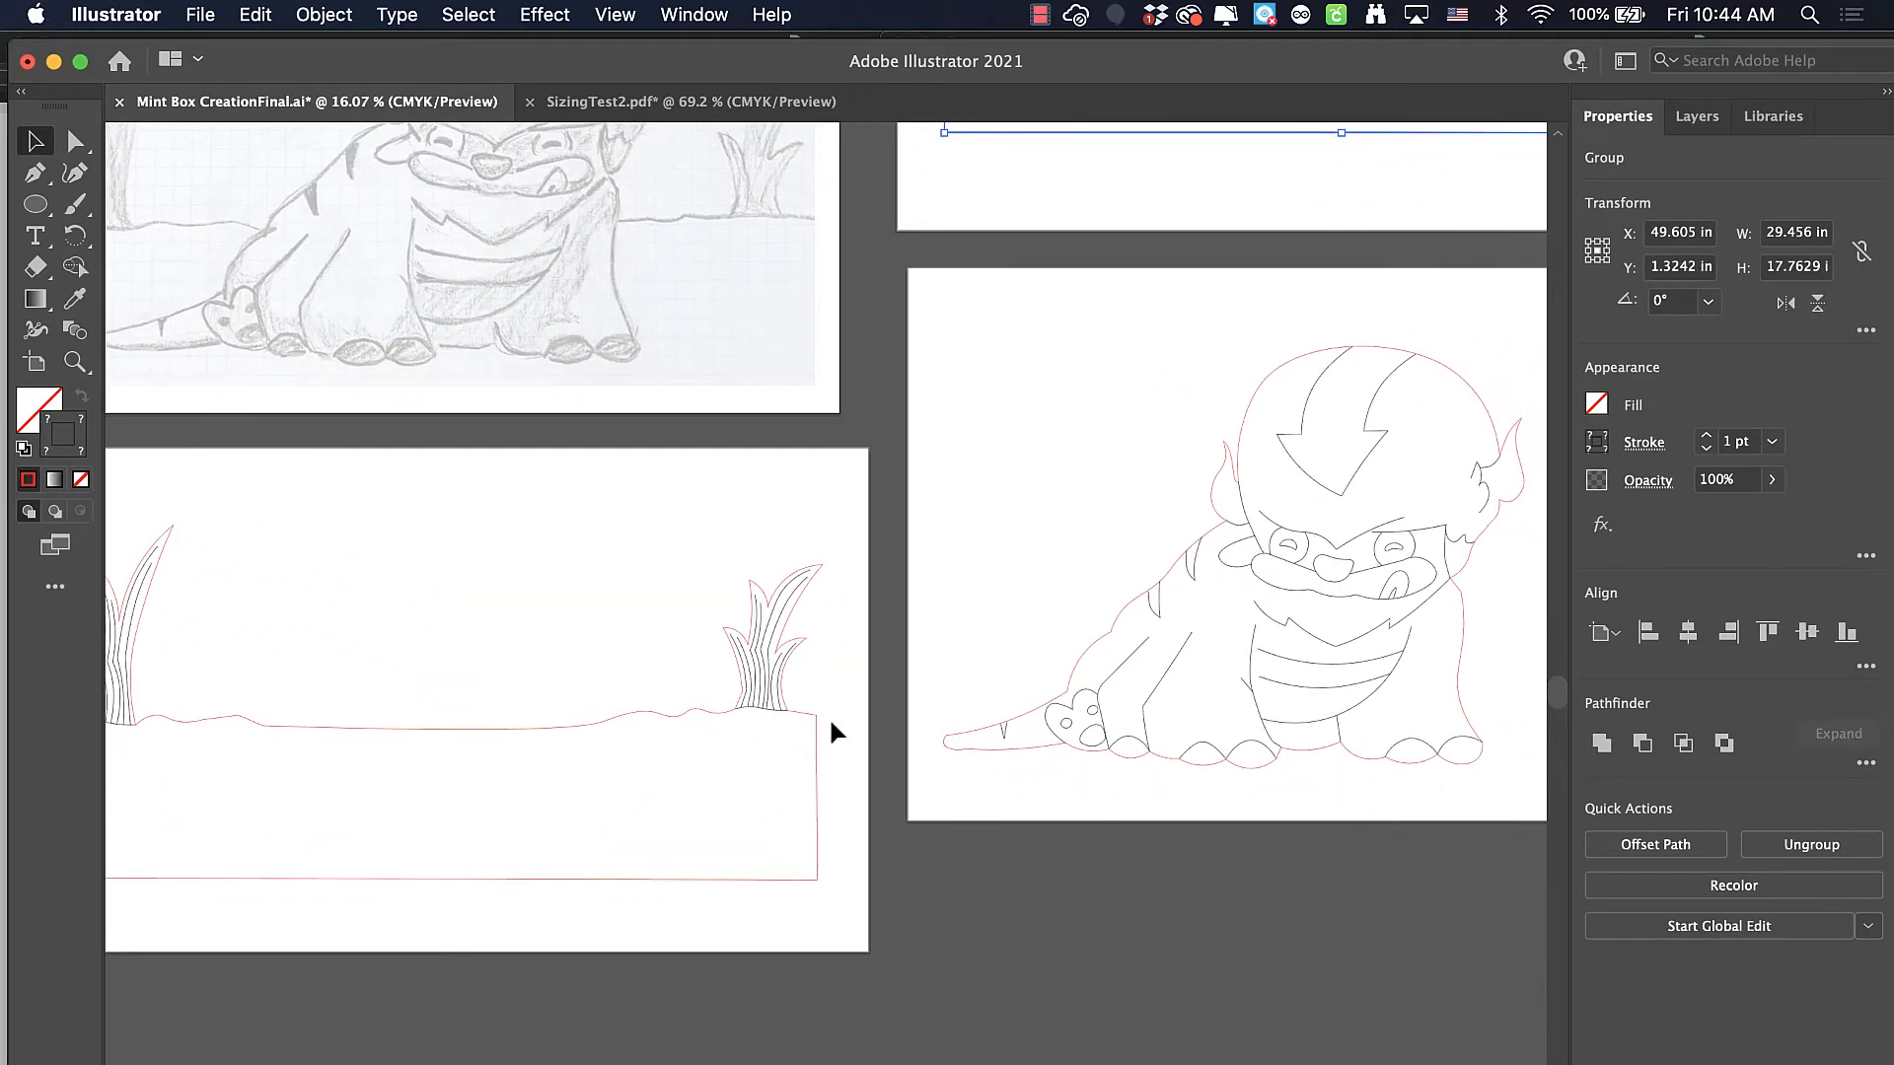
scroll(832, 725, up, 2)
scroll(831, 725, left, 2)
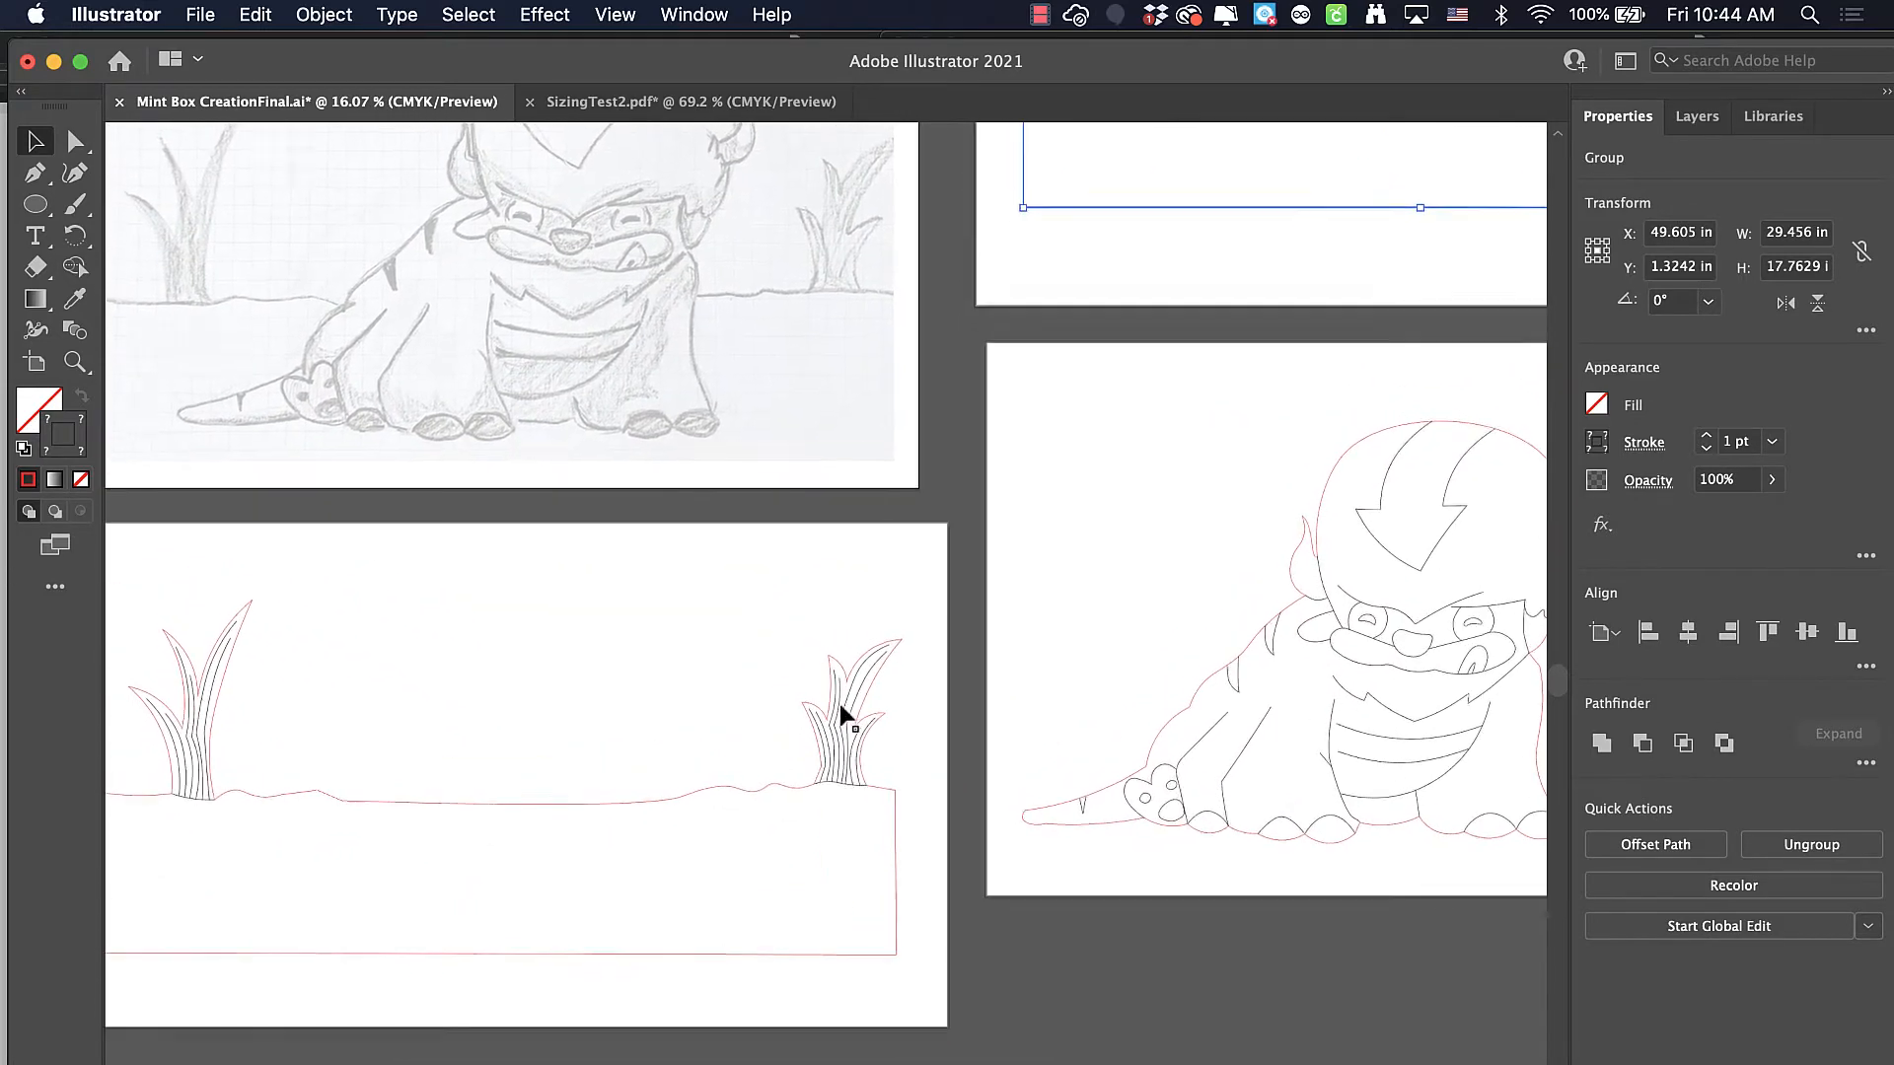
scroll(843, 712, up, 1)
scroll(843, 712, left, 1)
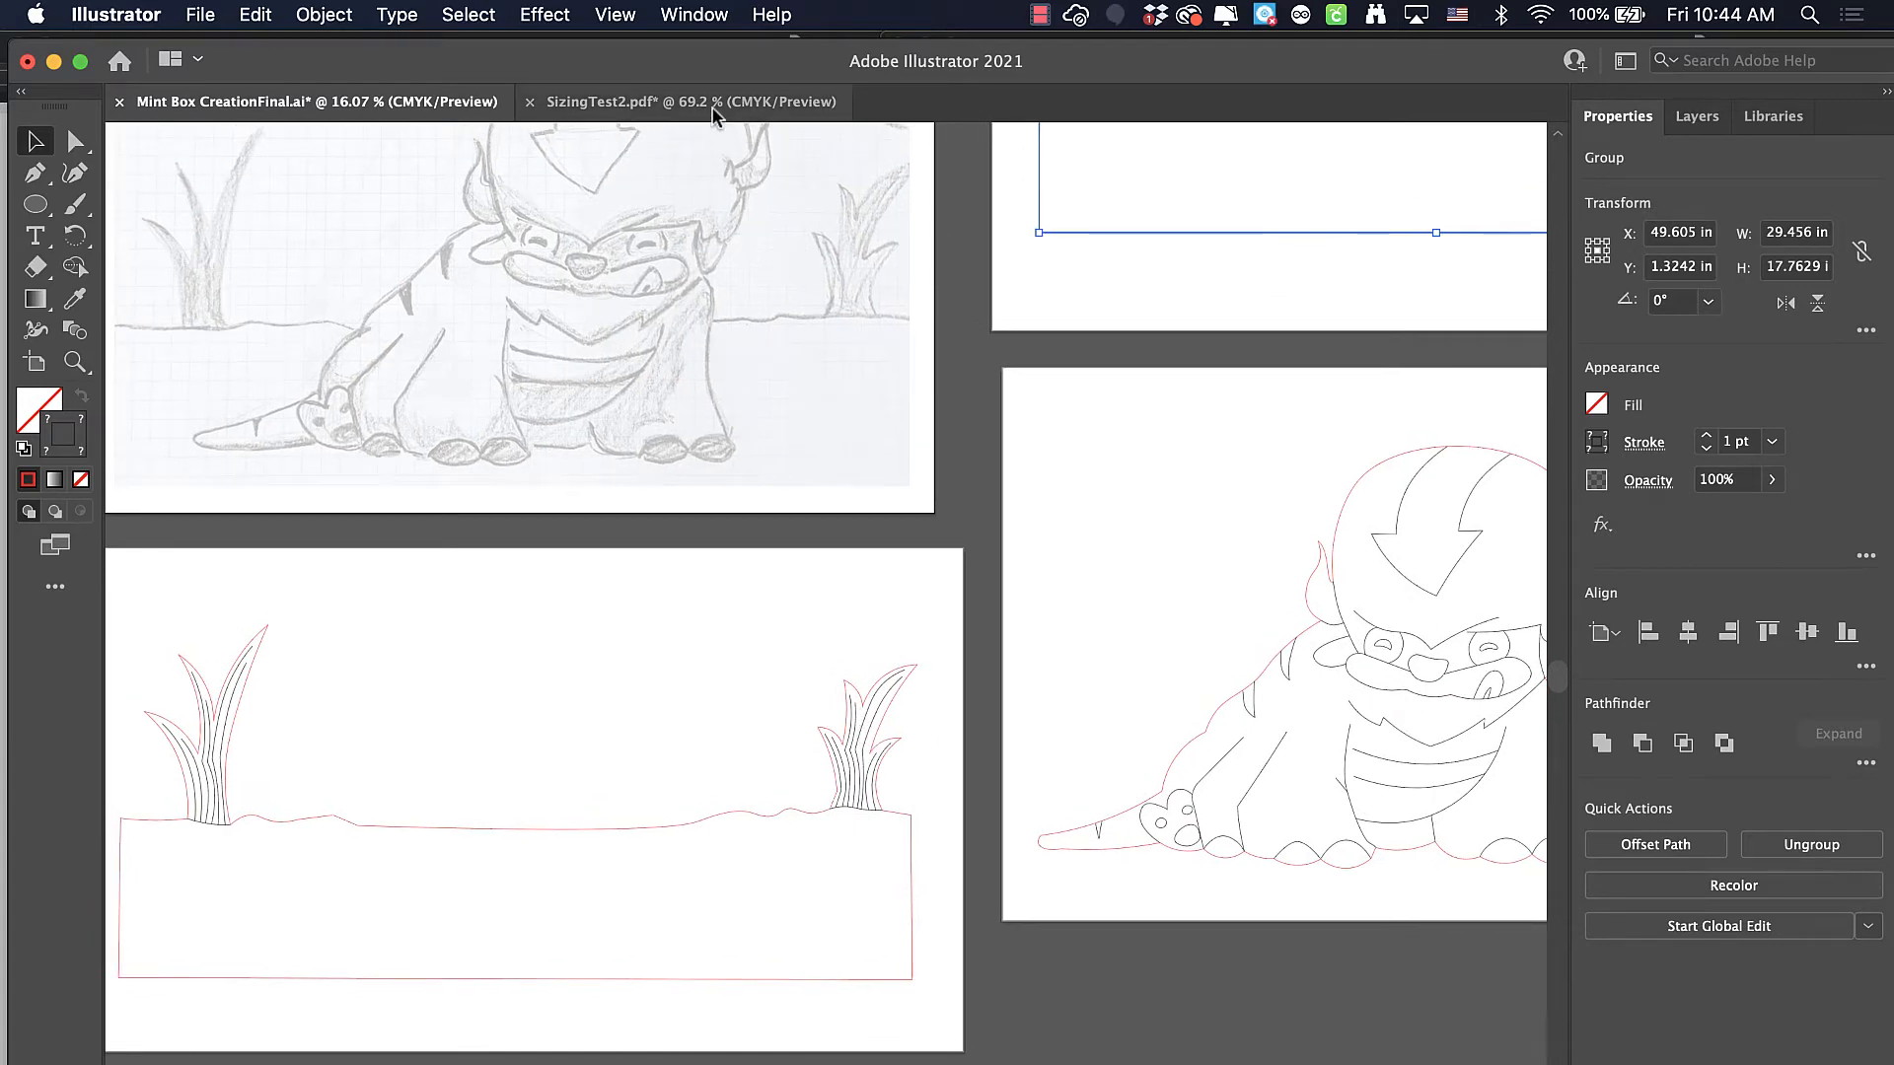
click(712, 105)
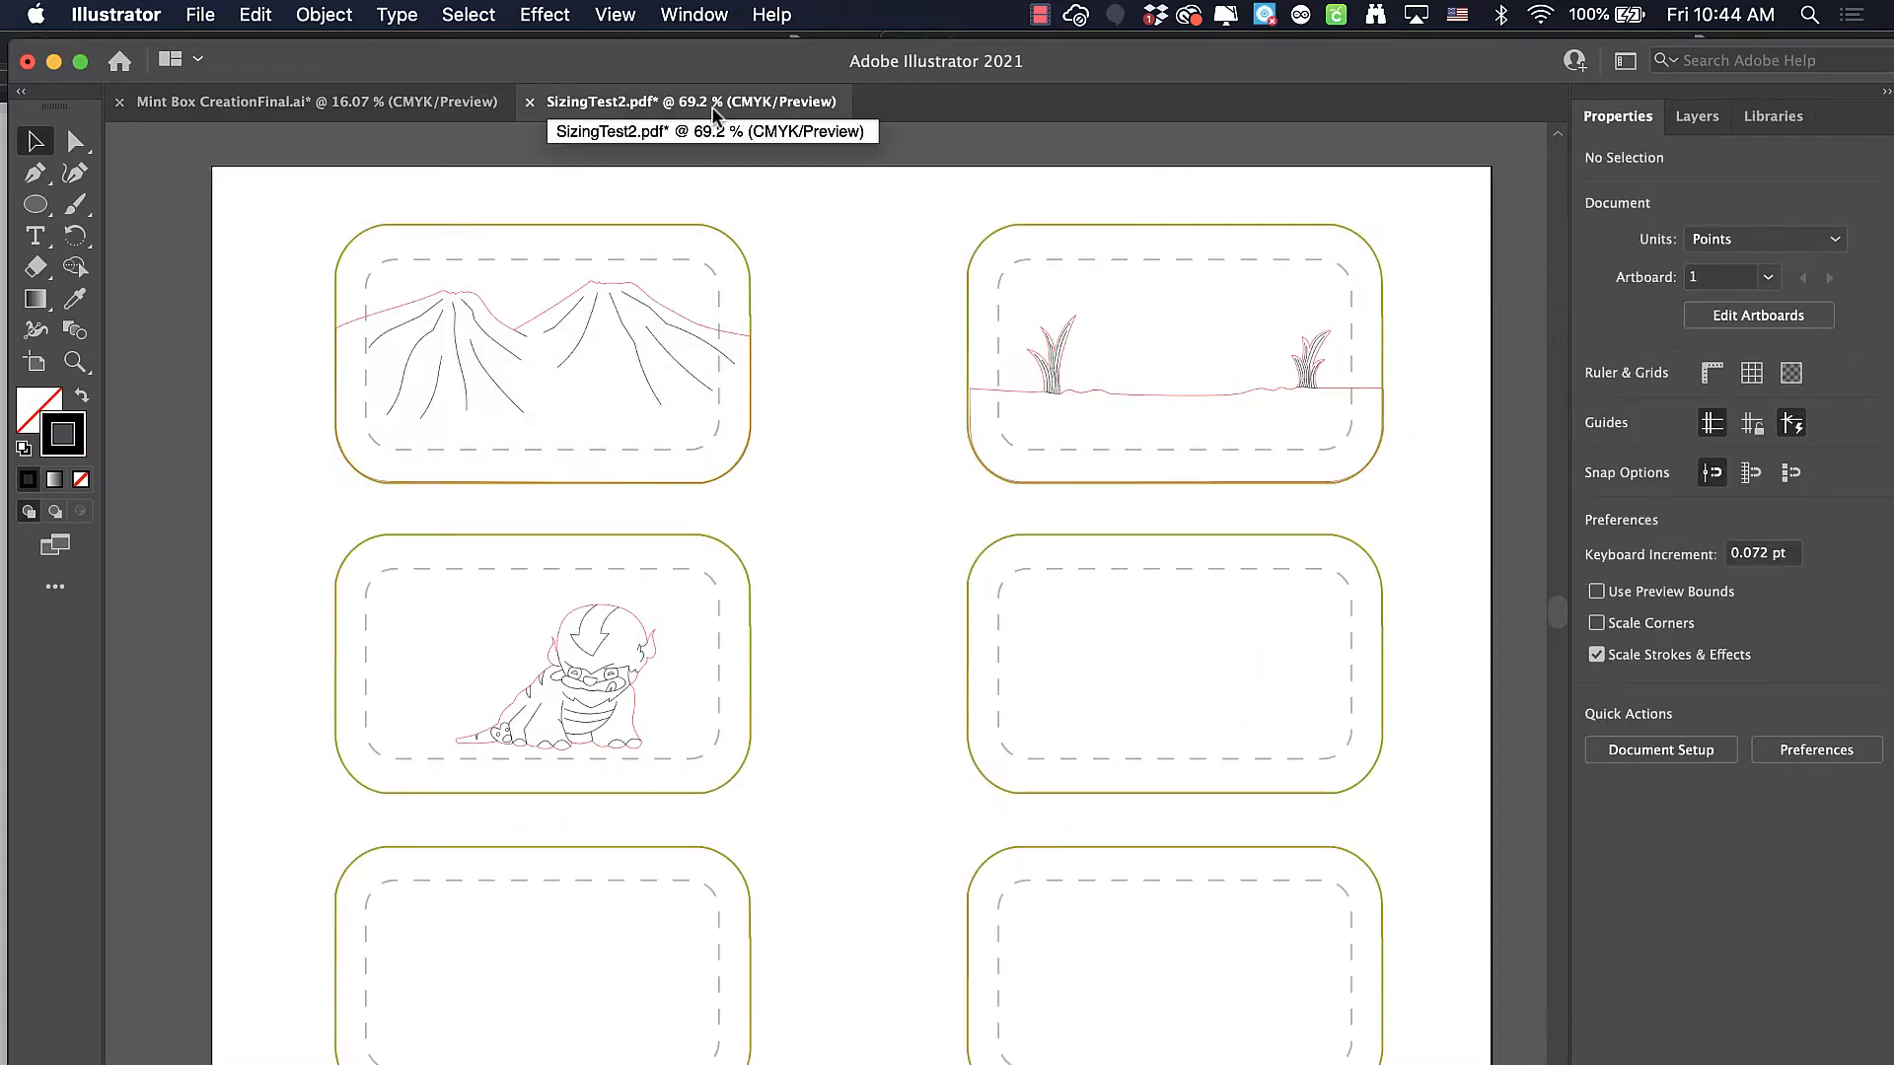
Create a new Letter print document in landscape orientation, 792 x 612 pt, named "Mintbox Final"
click(197, 24)
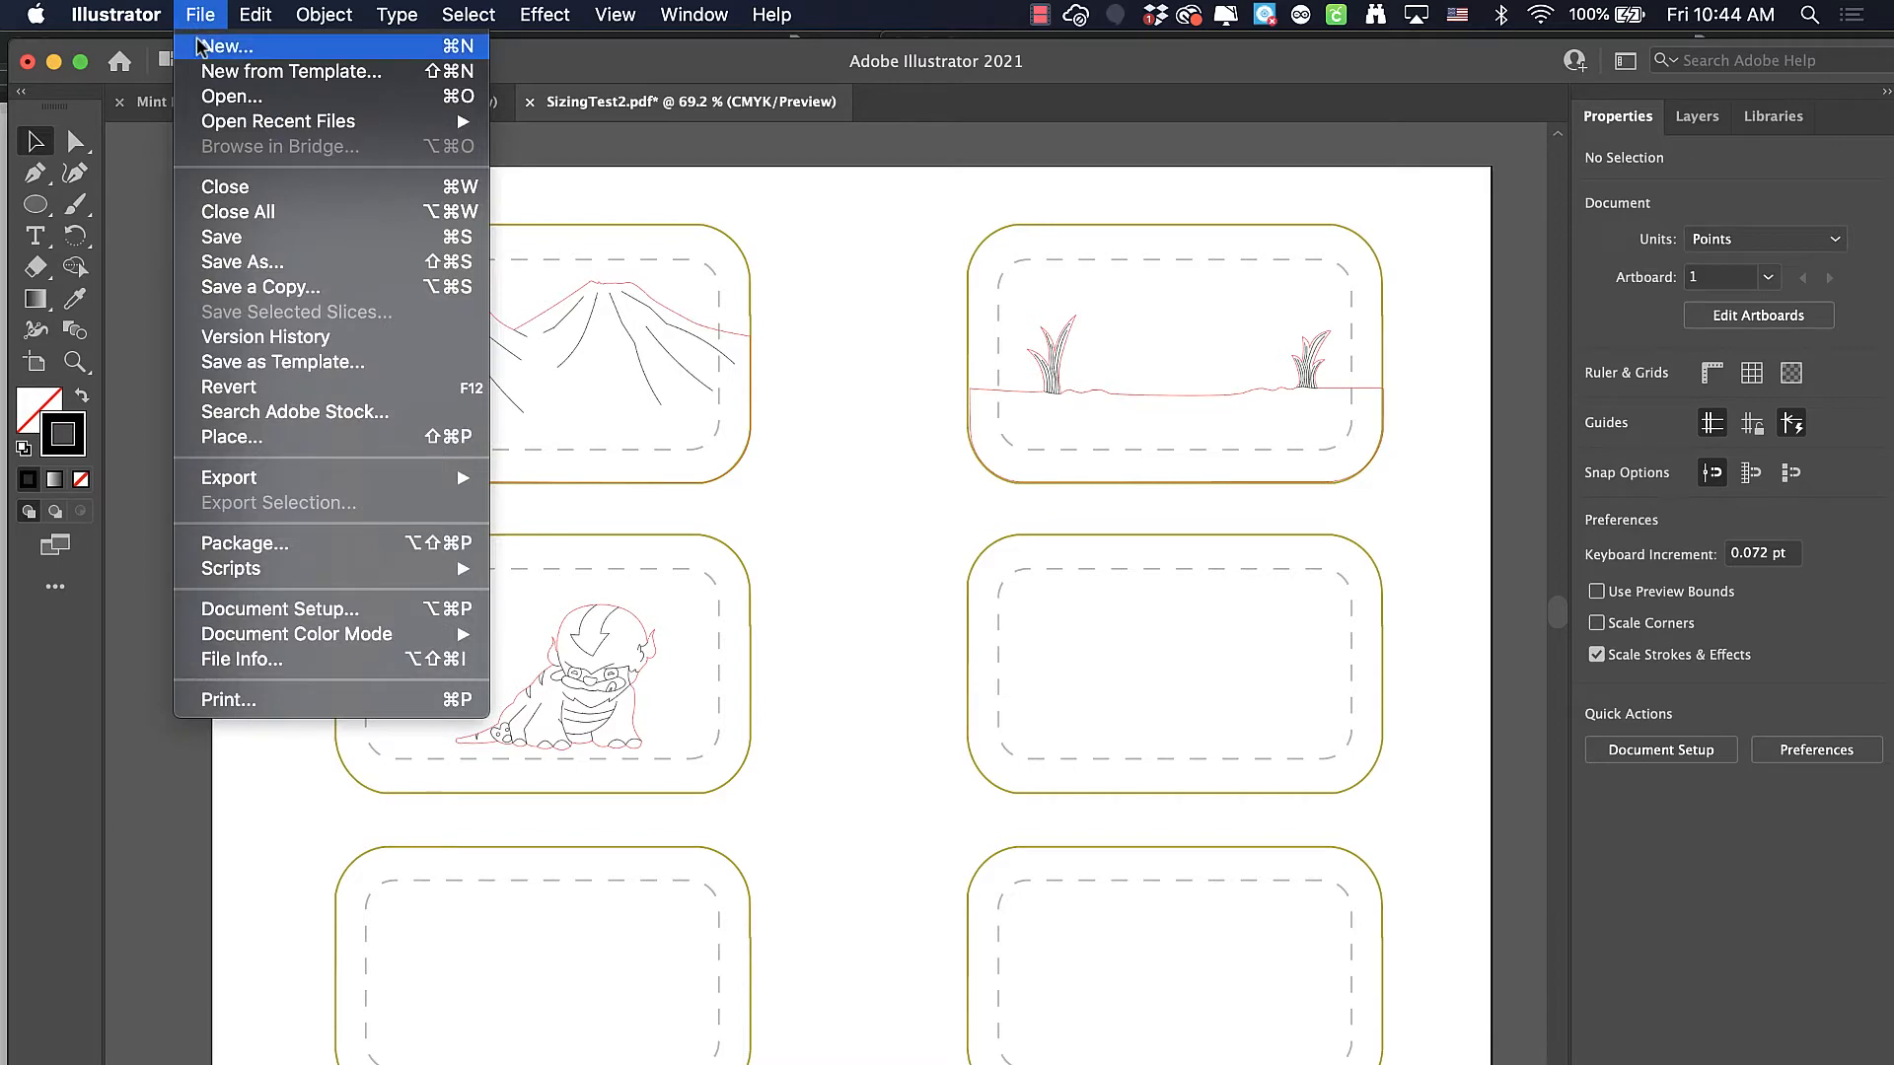
click(204, 46)
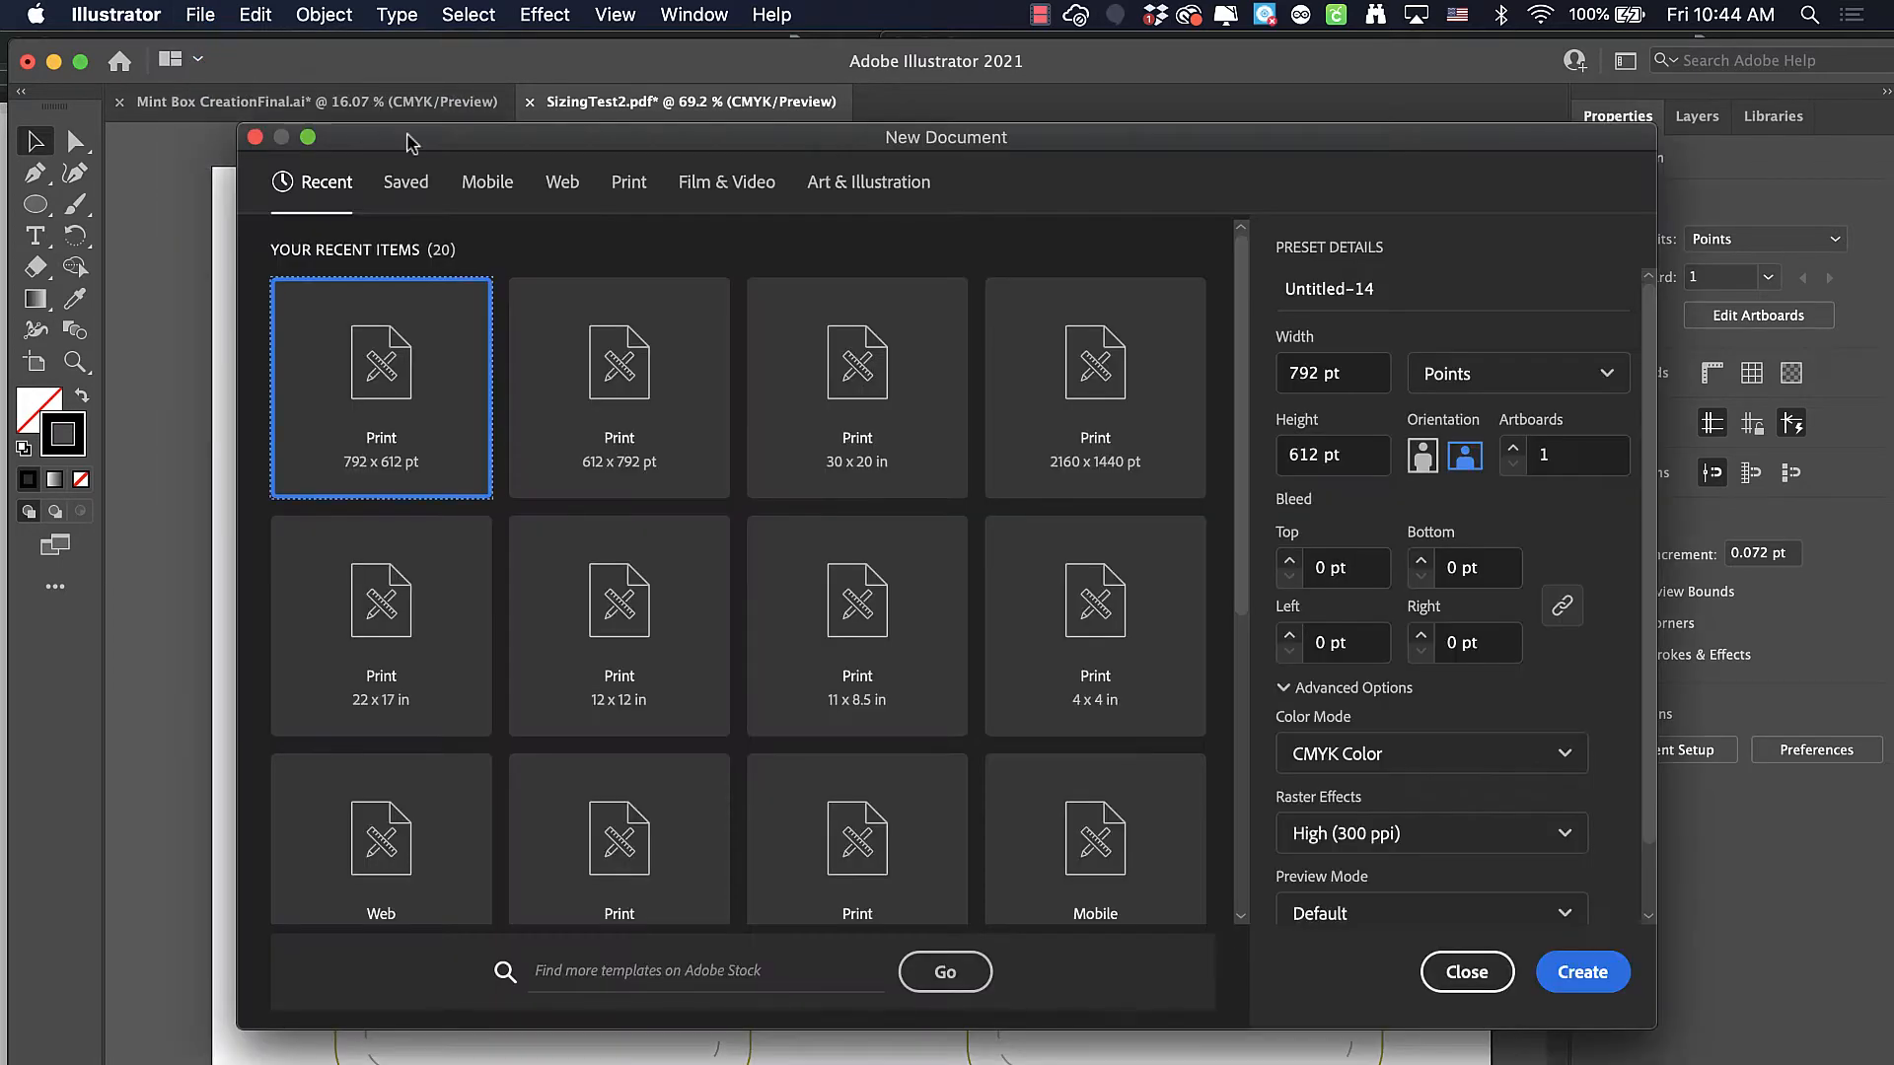
click(625, 189)
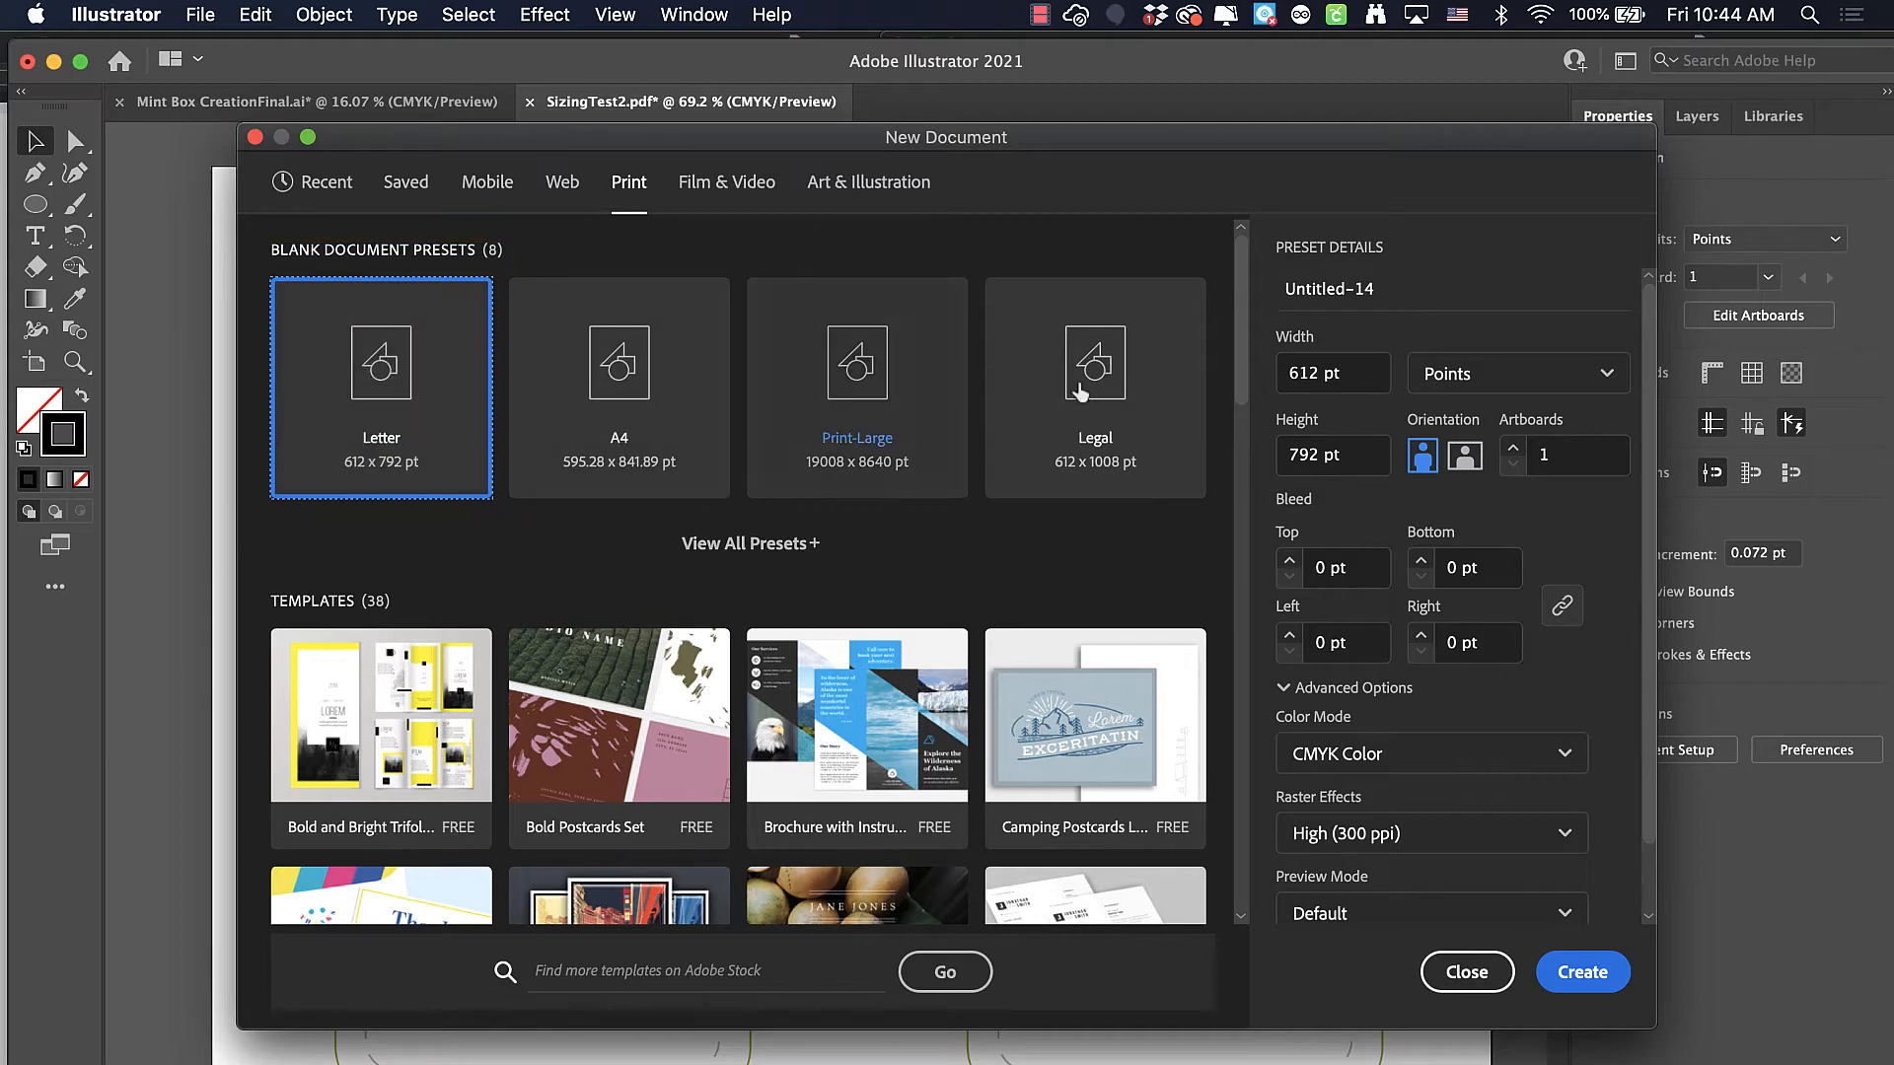
click(1463, 456)
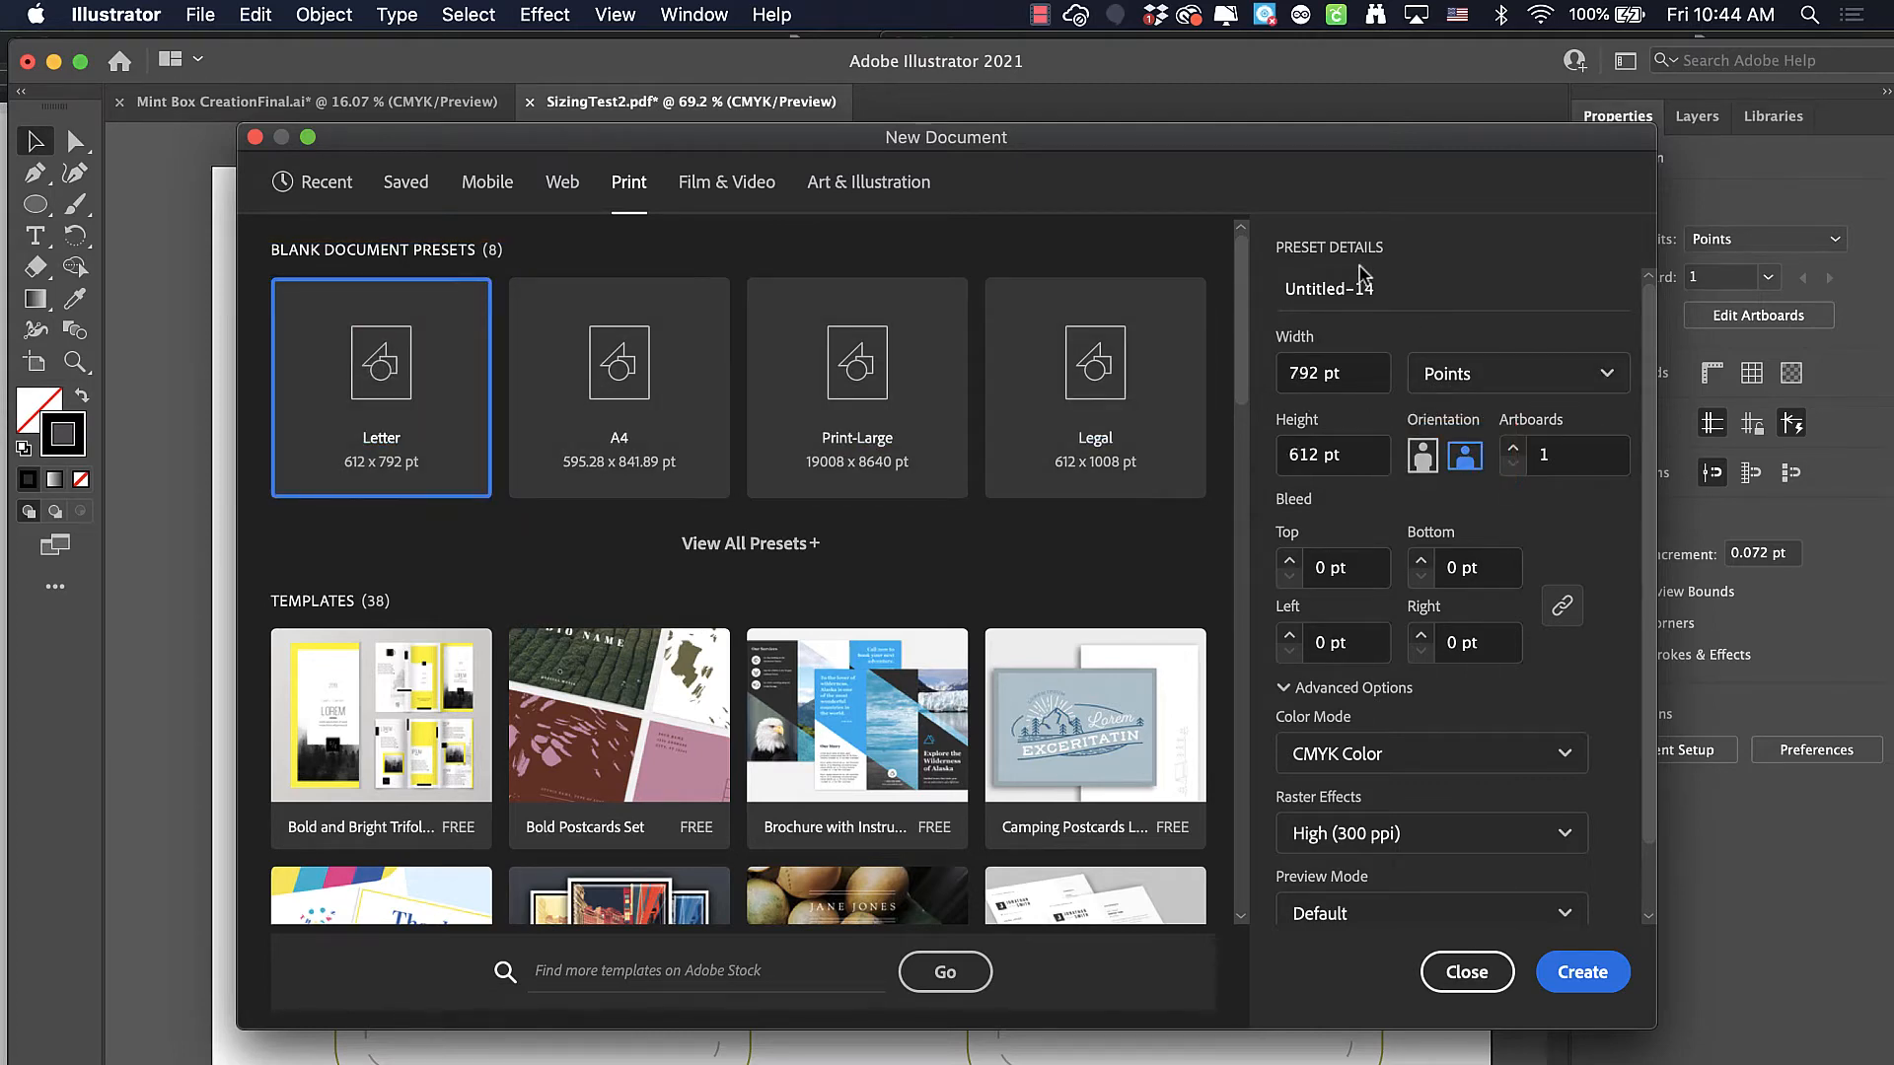
triple_click(1338, 290)
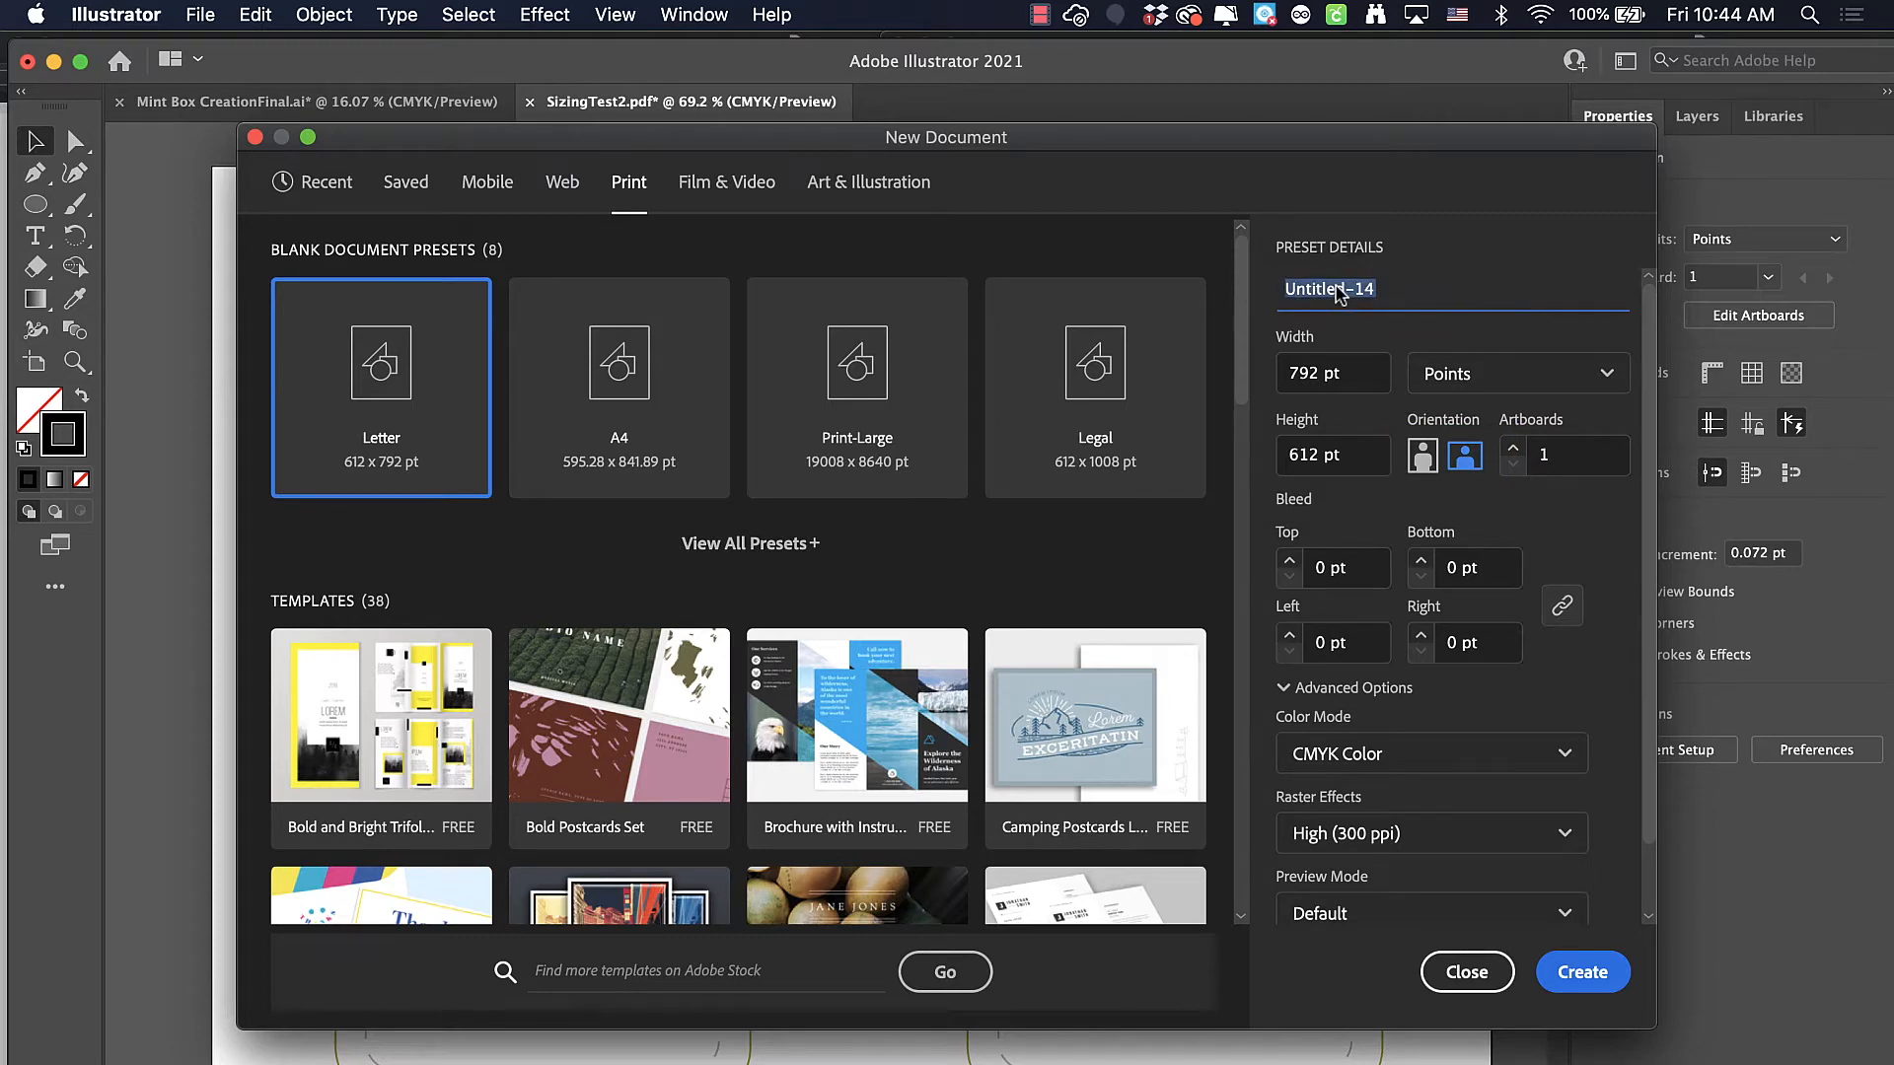
text(Mintbox Final)
key(Return)
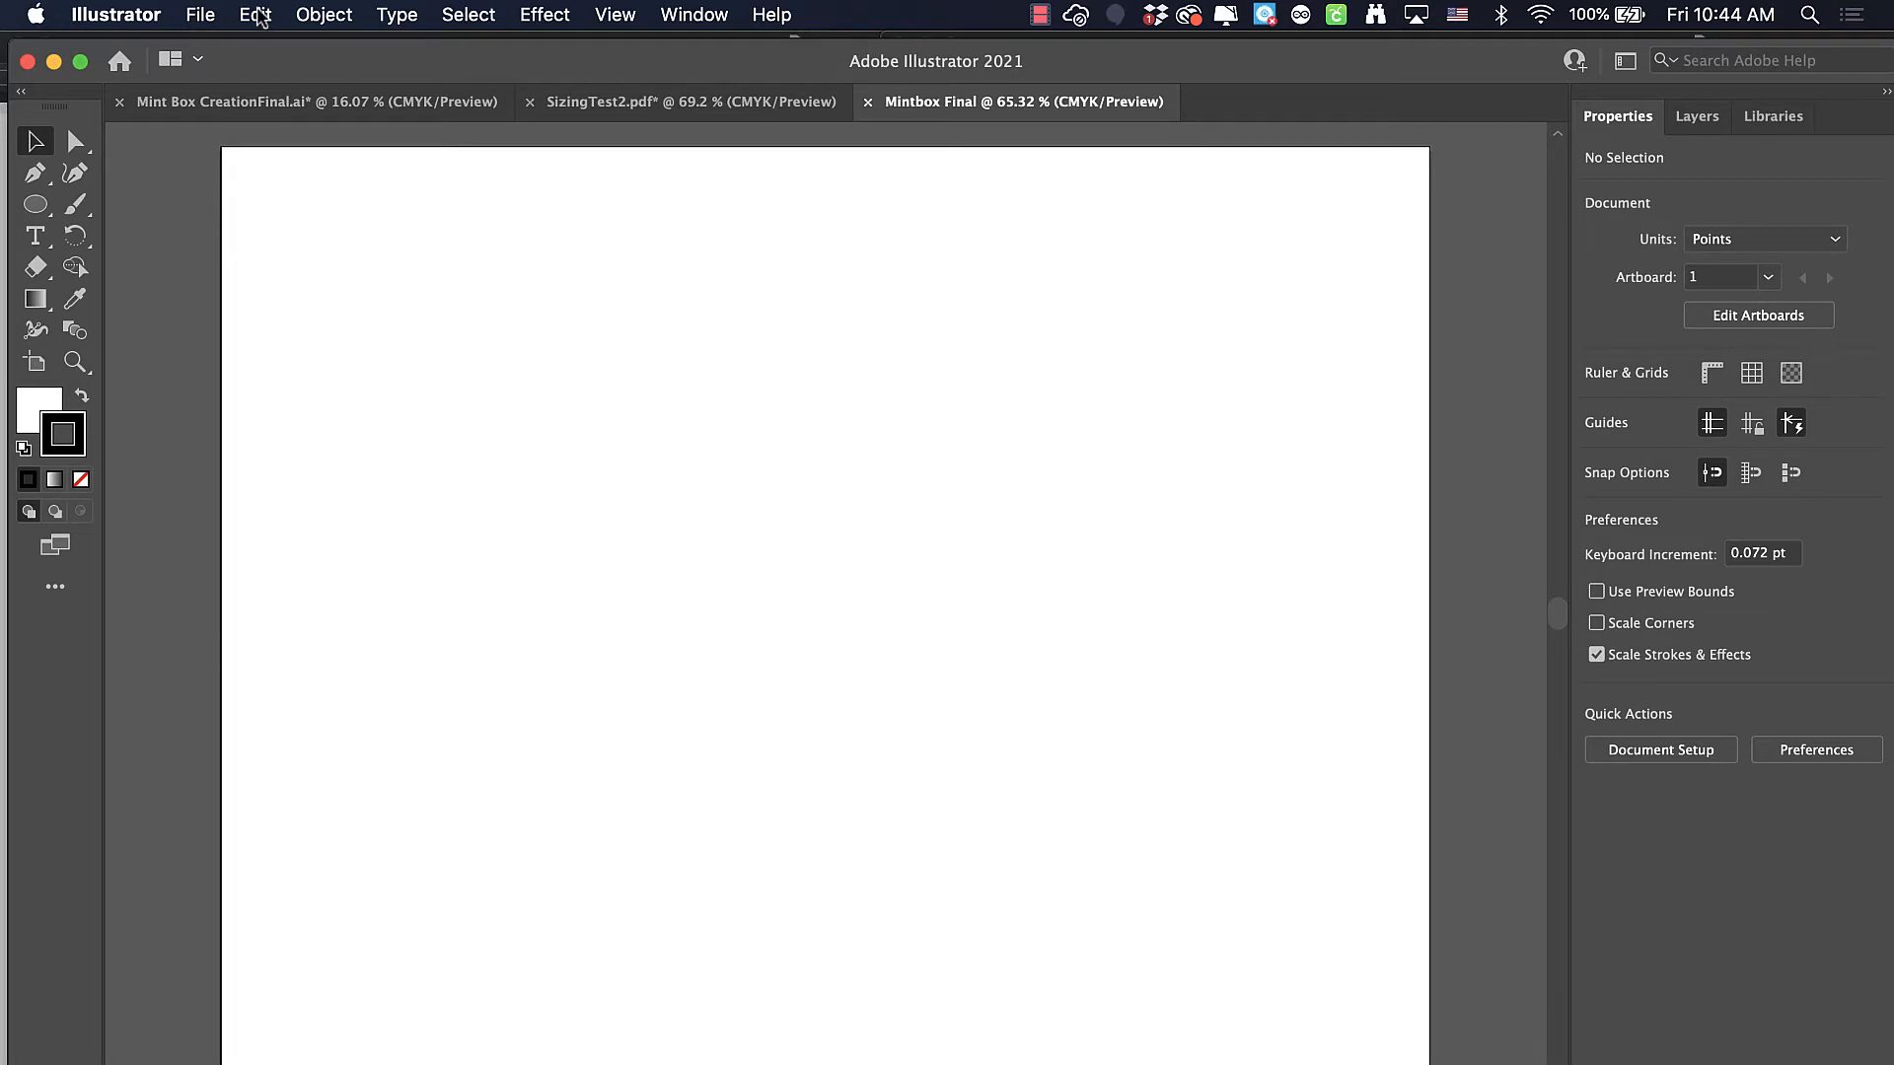
Place Mintbox Template.pdf from the Desktop into the new document as a template
click(215, 17)
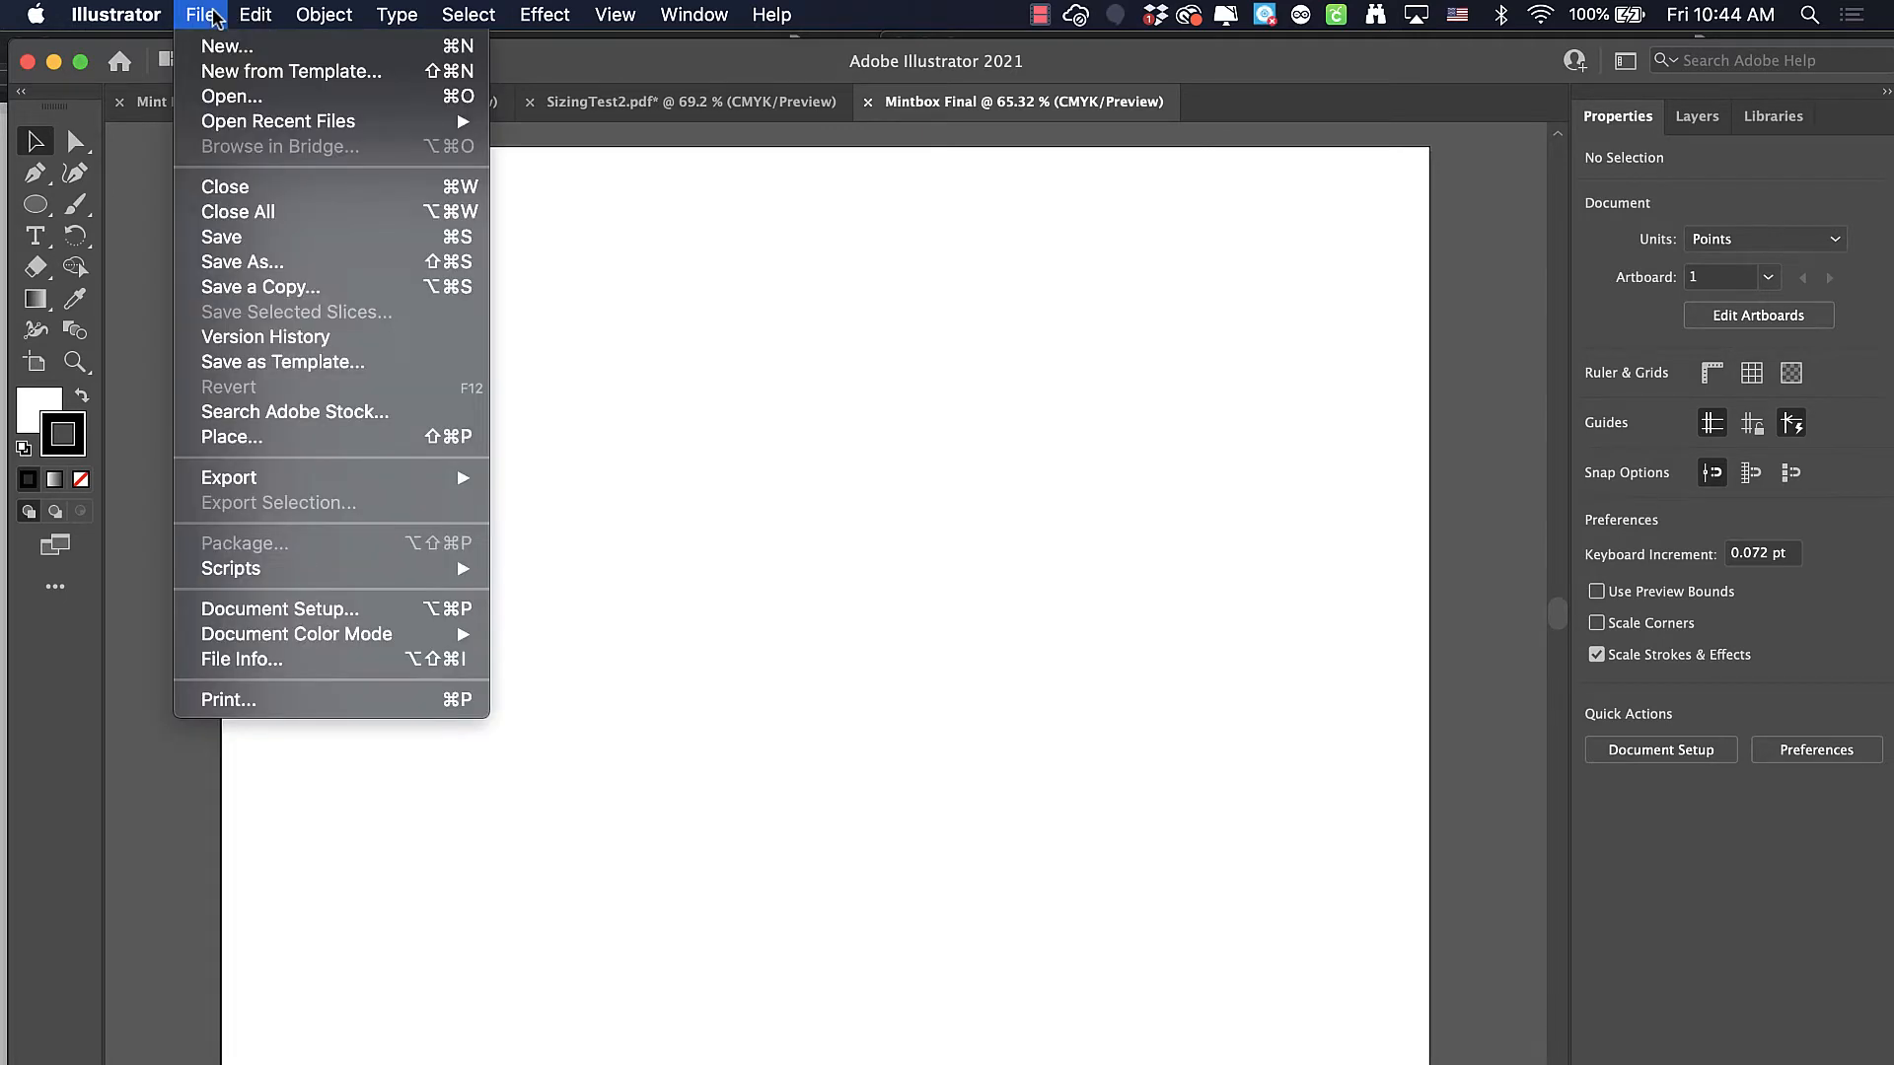
click(257, 438)
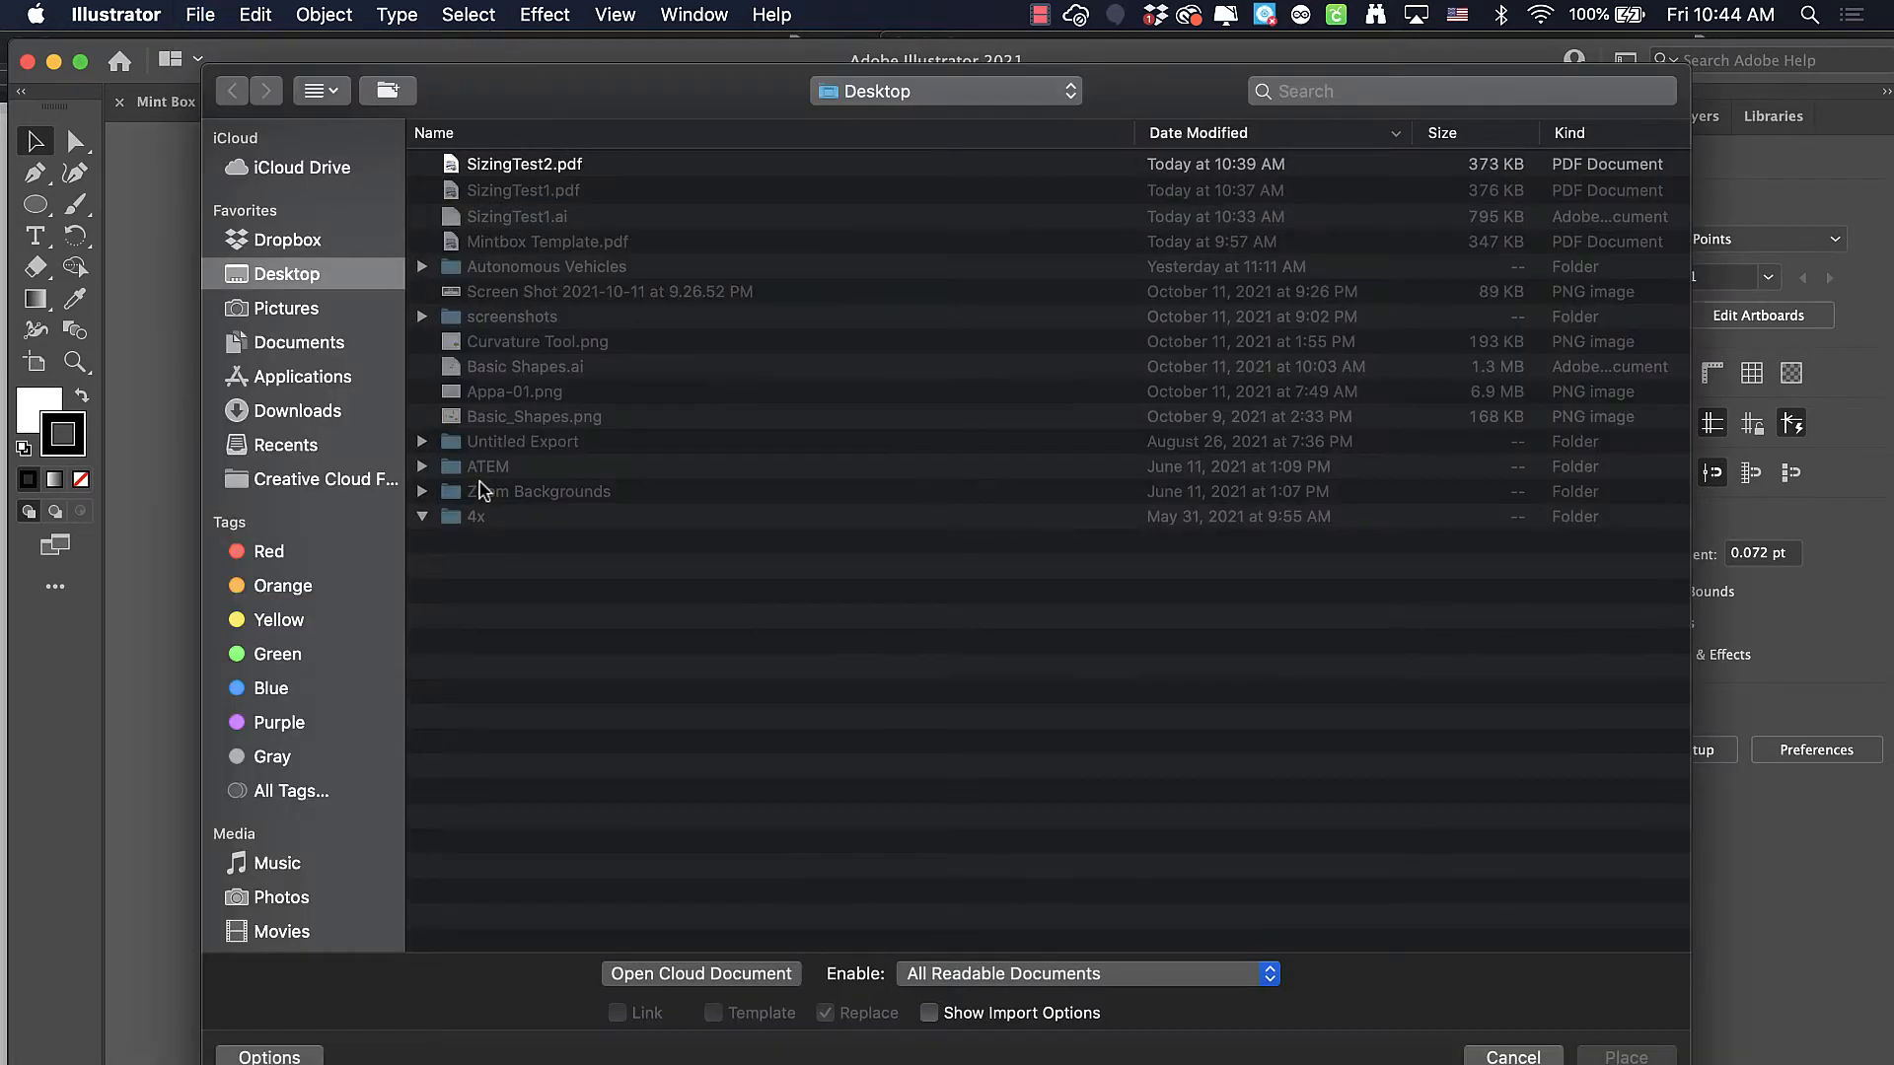
click(550, 247)
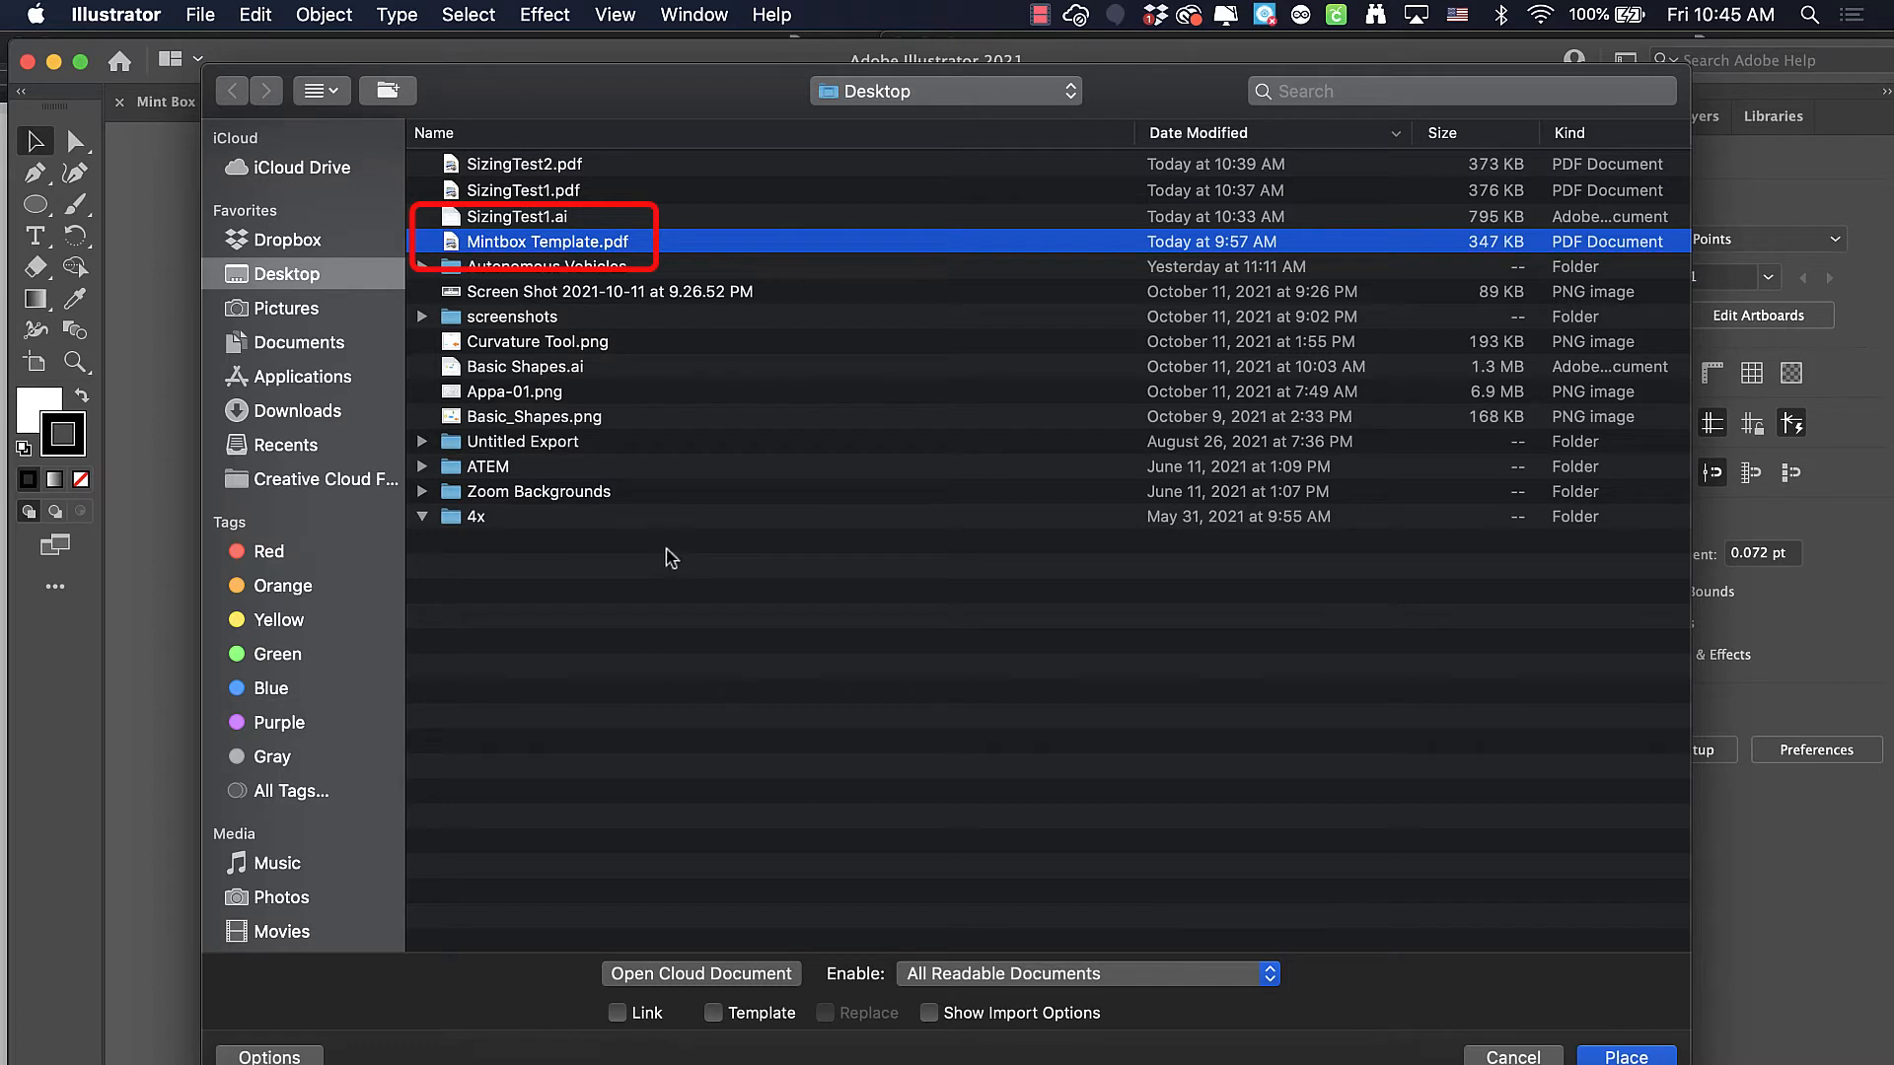
click(714, 1014)
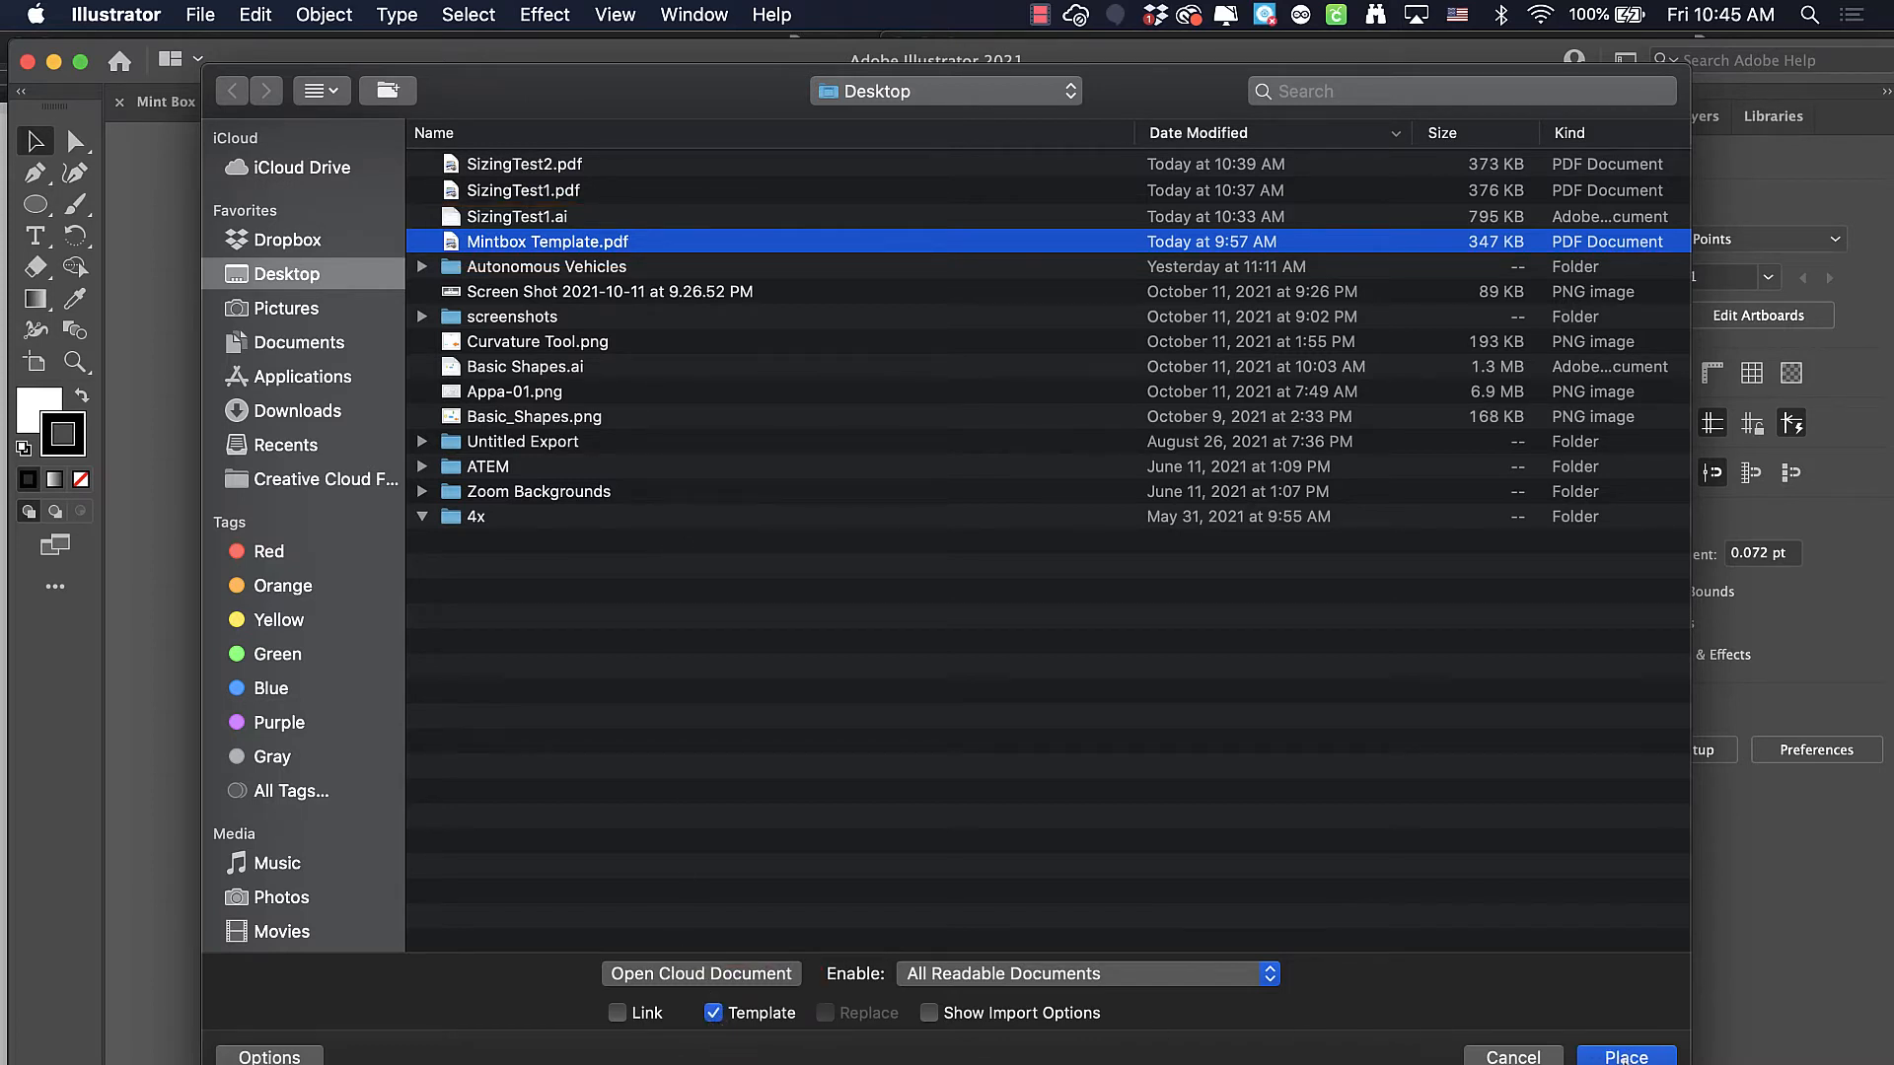
click(1625, 1056)
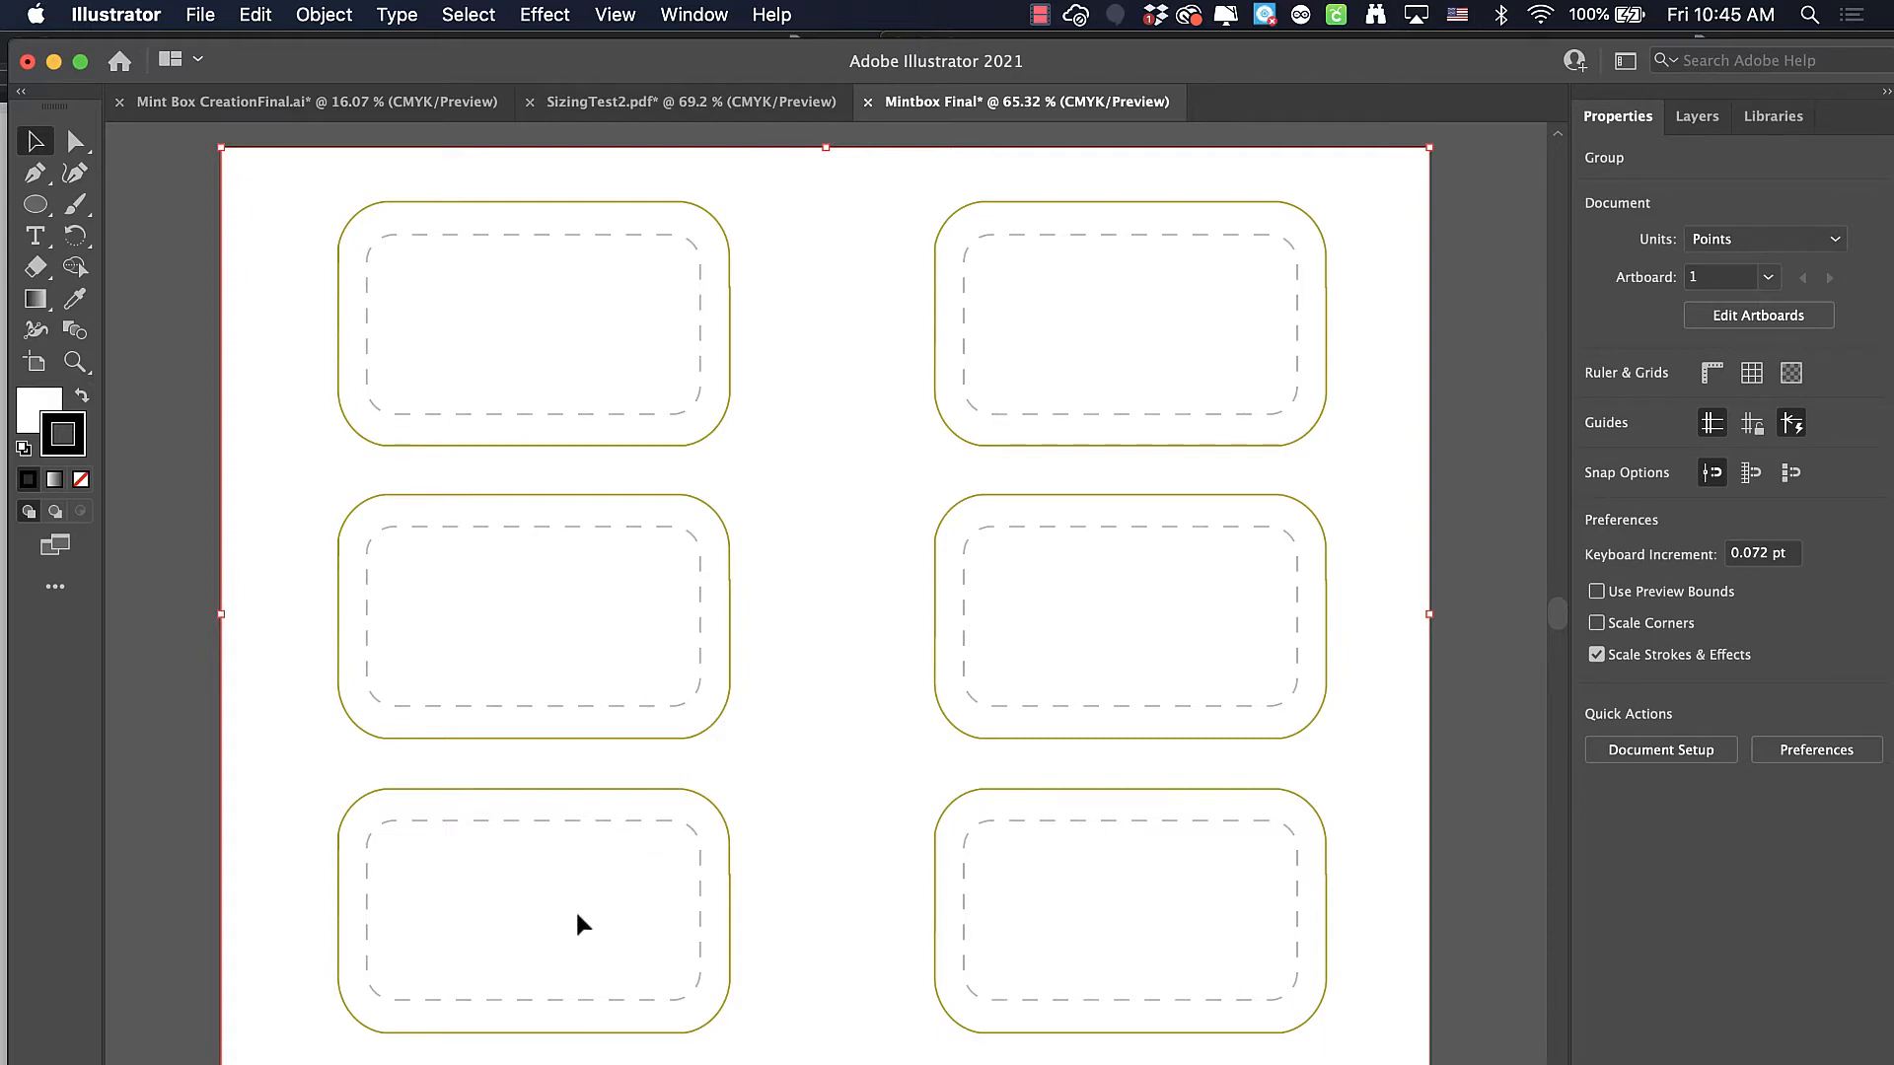
Review the mountain group in Mint Box CreationFinal.ai alongside the blank template in Mintbox Final, ending on the mountain group
click(345, 101)
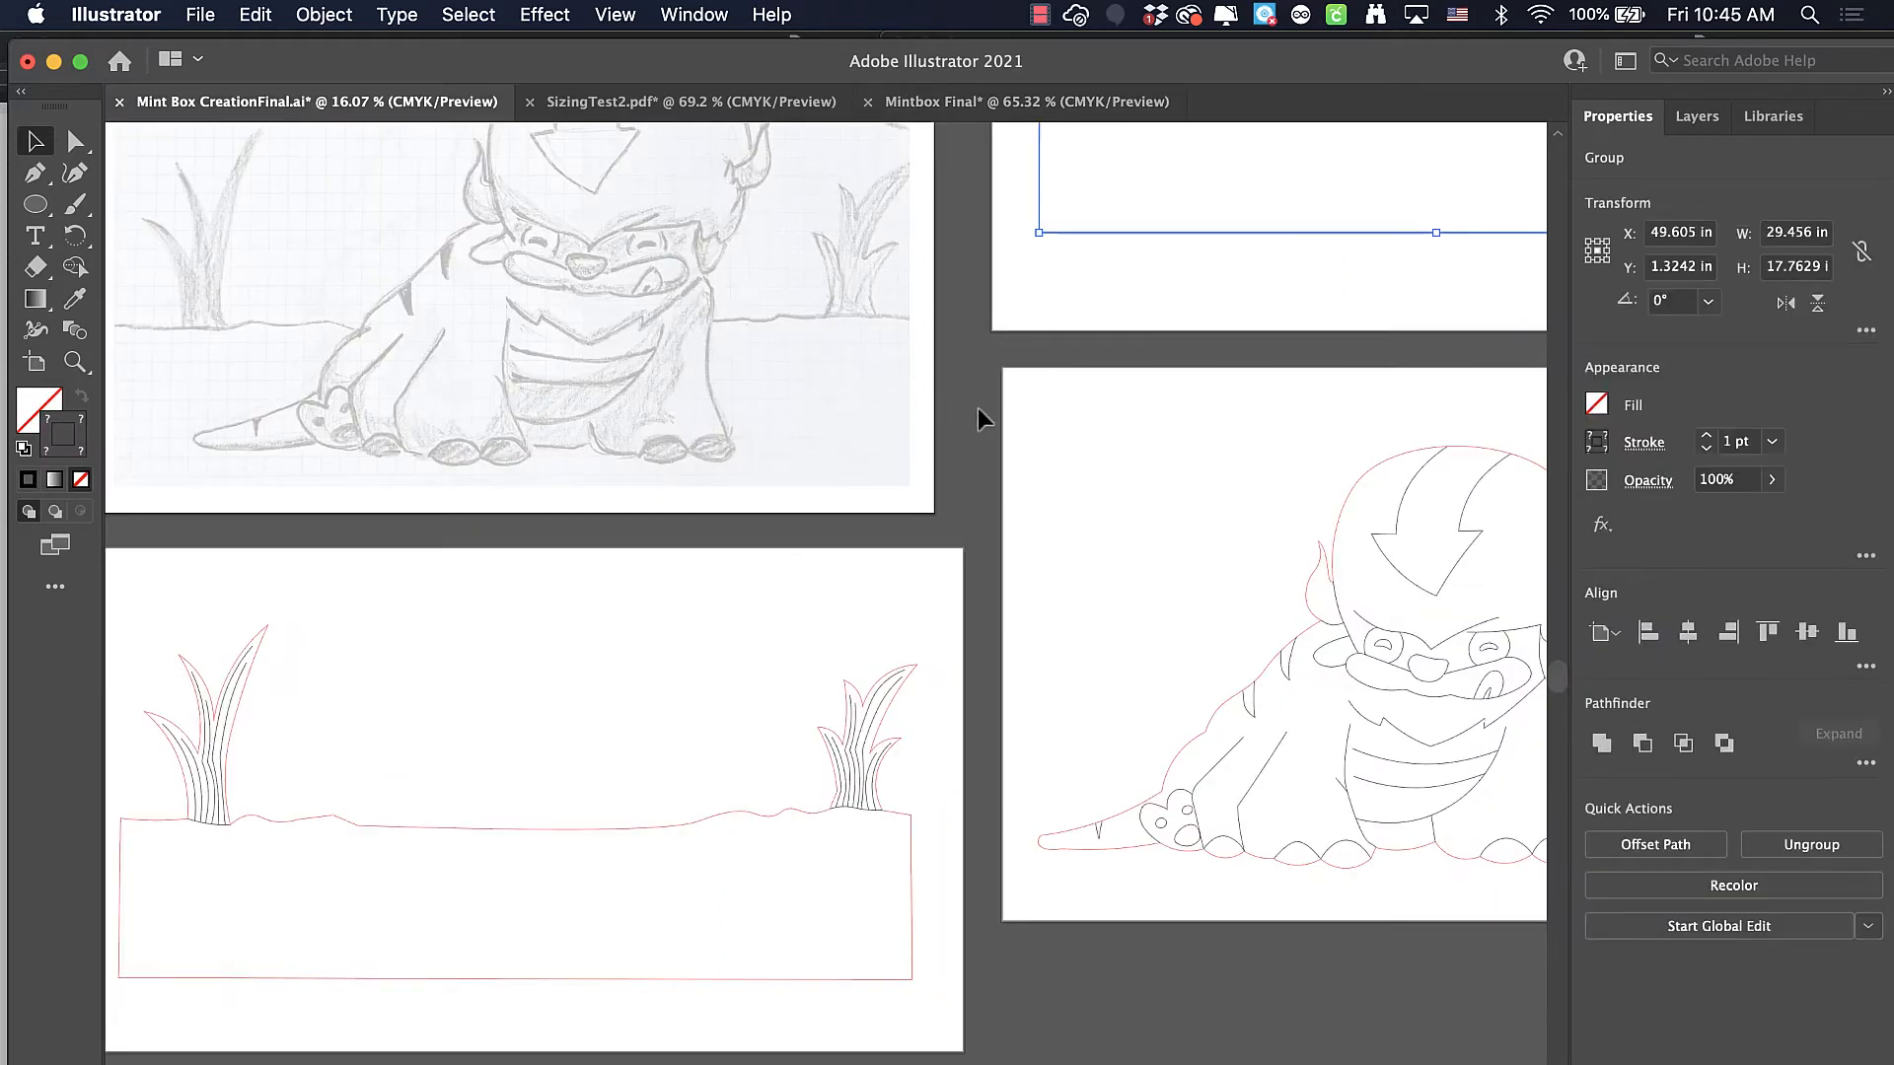
drag(983, 414, 403, 919)
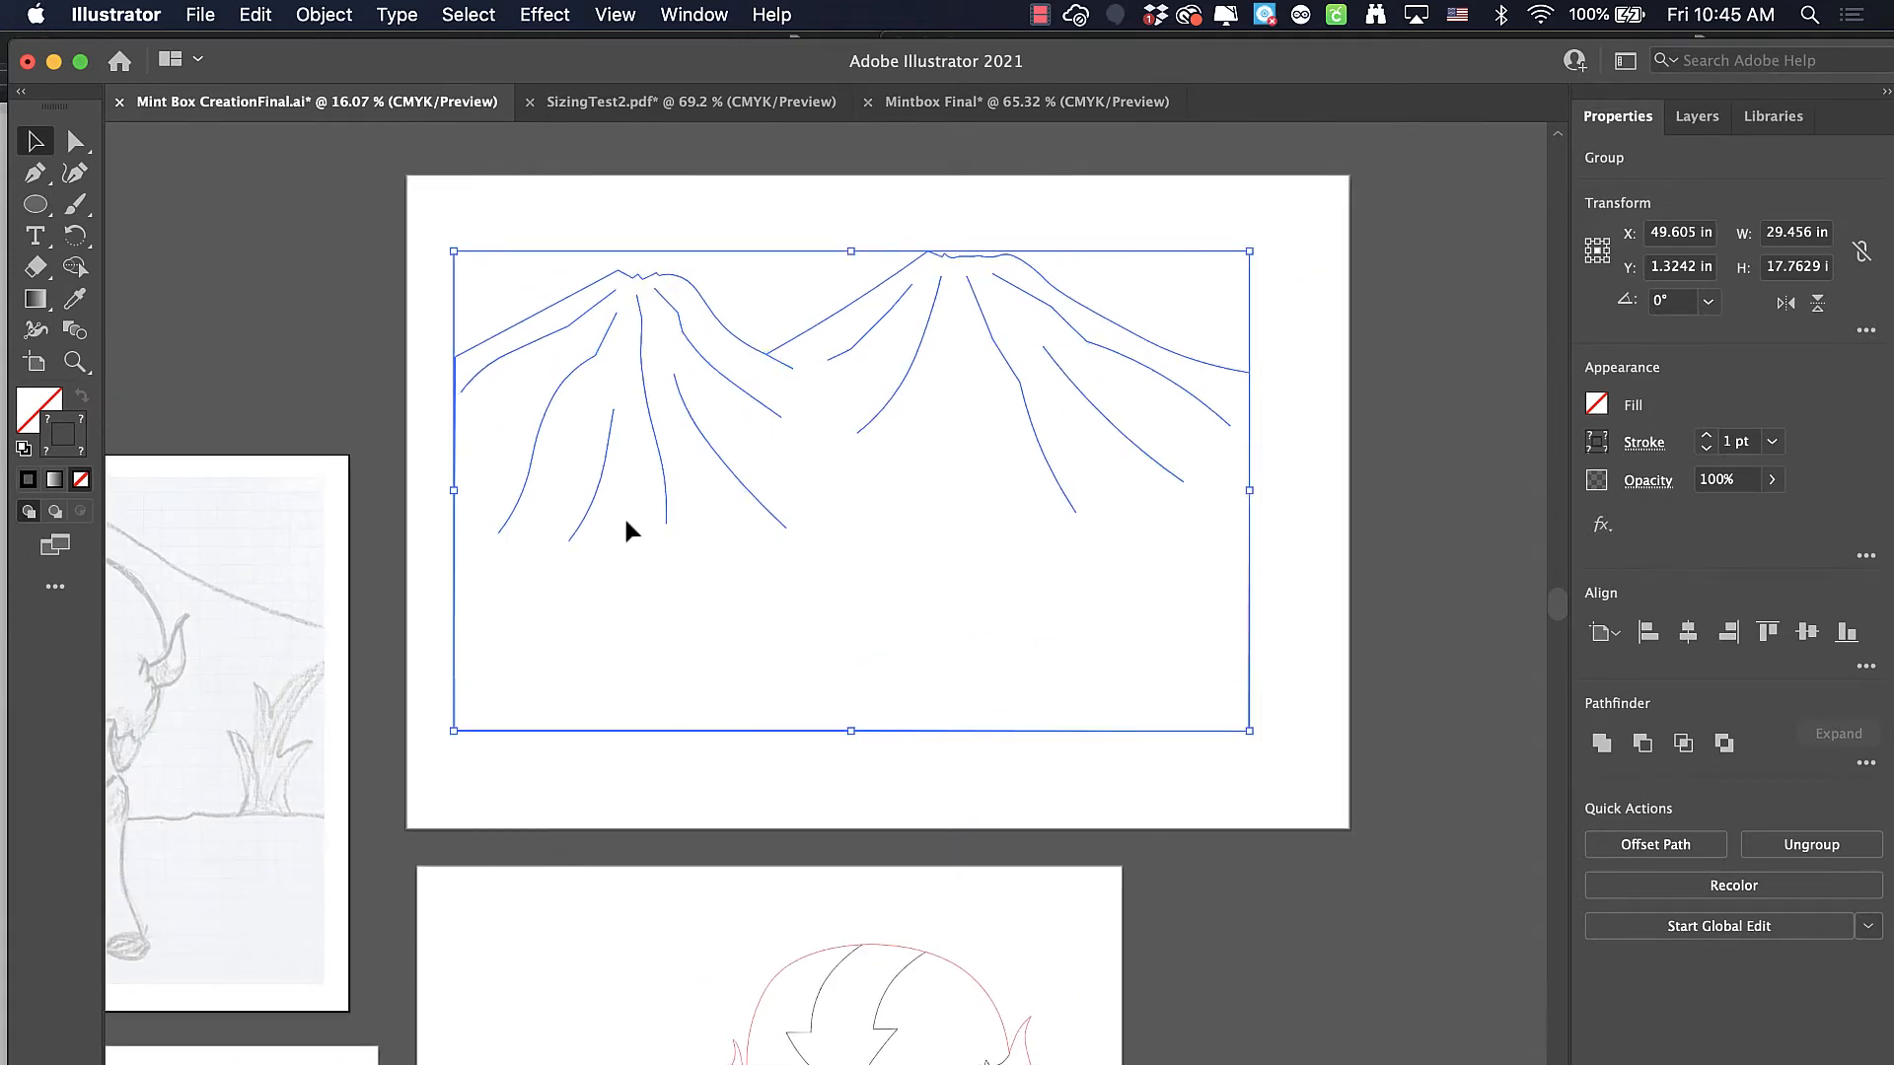
click(1026, 102)
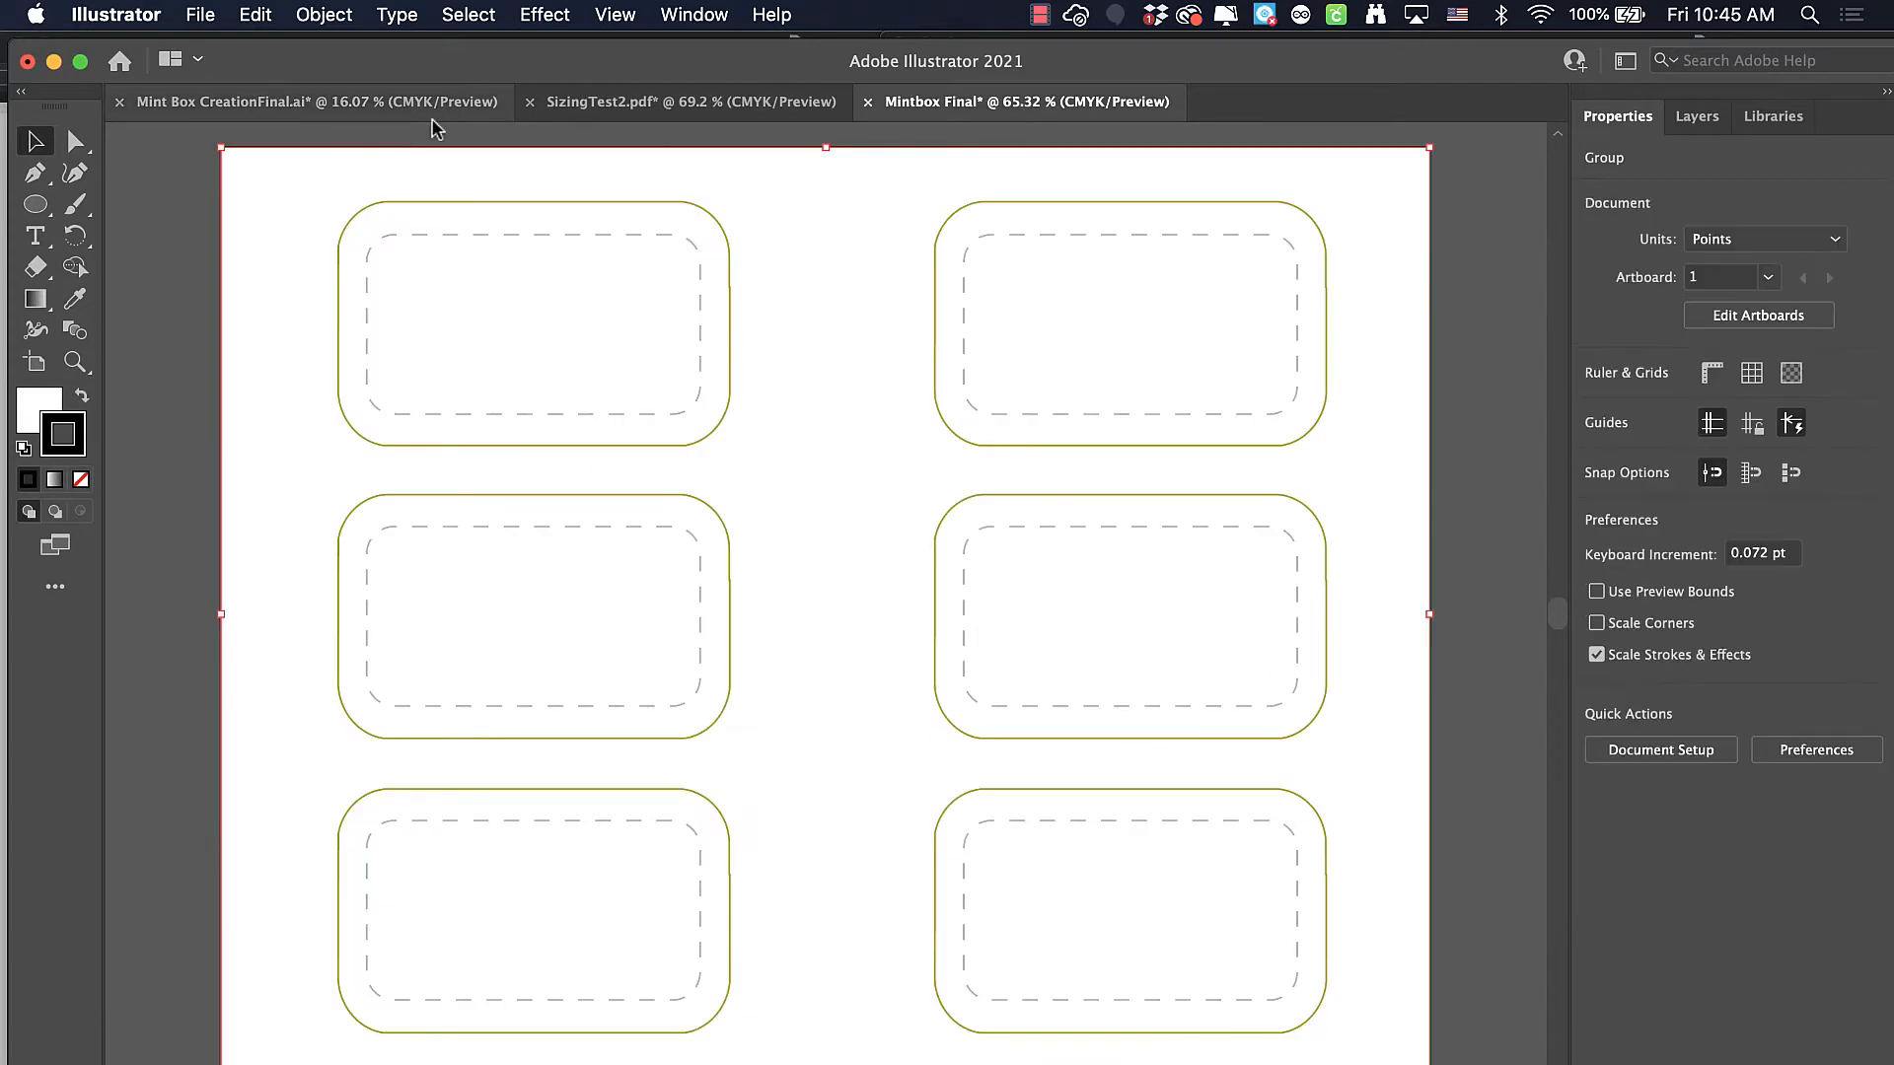
click(239, 104)
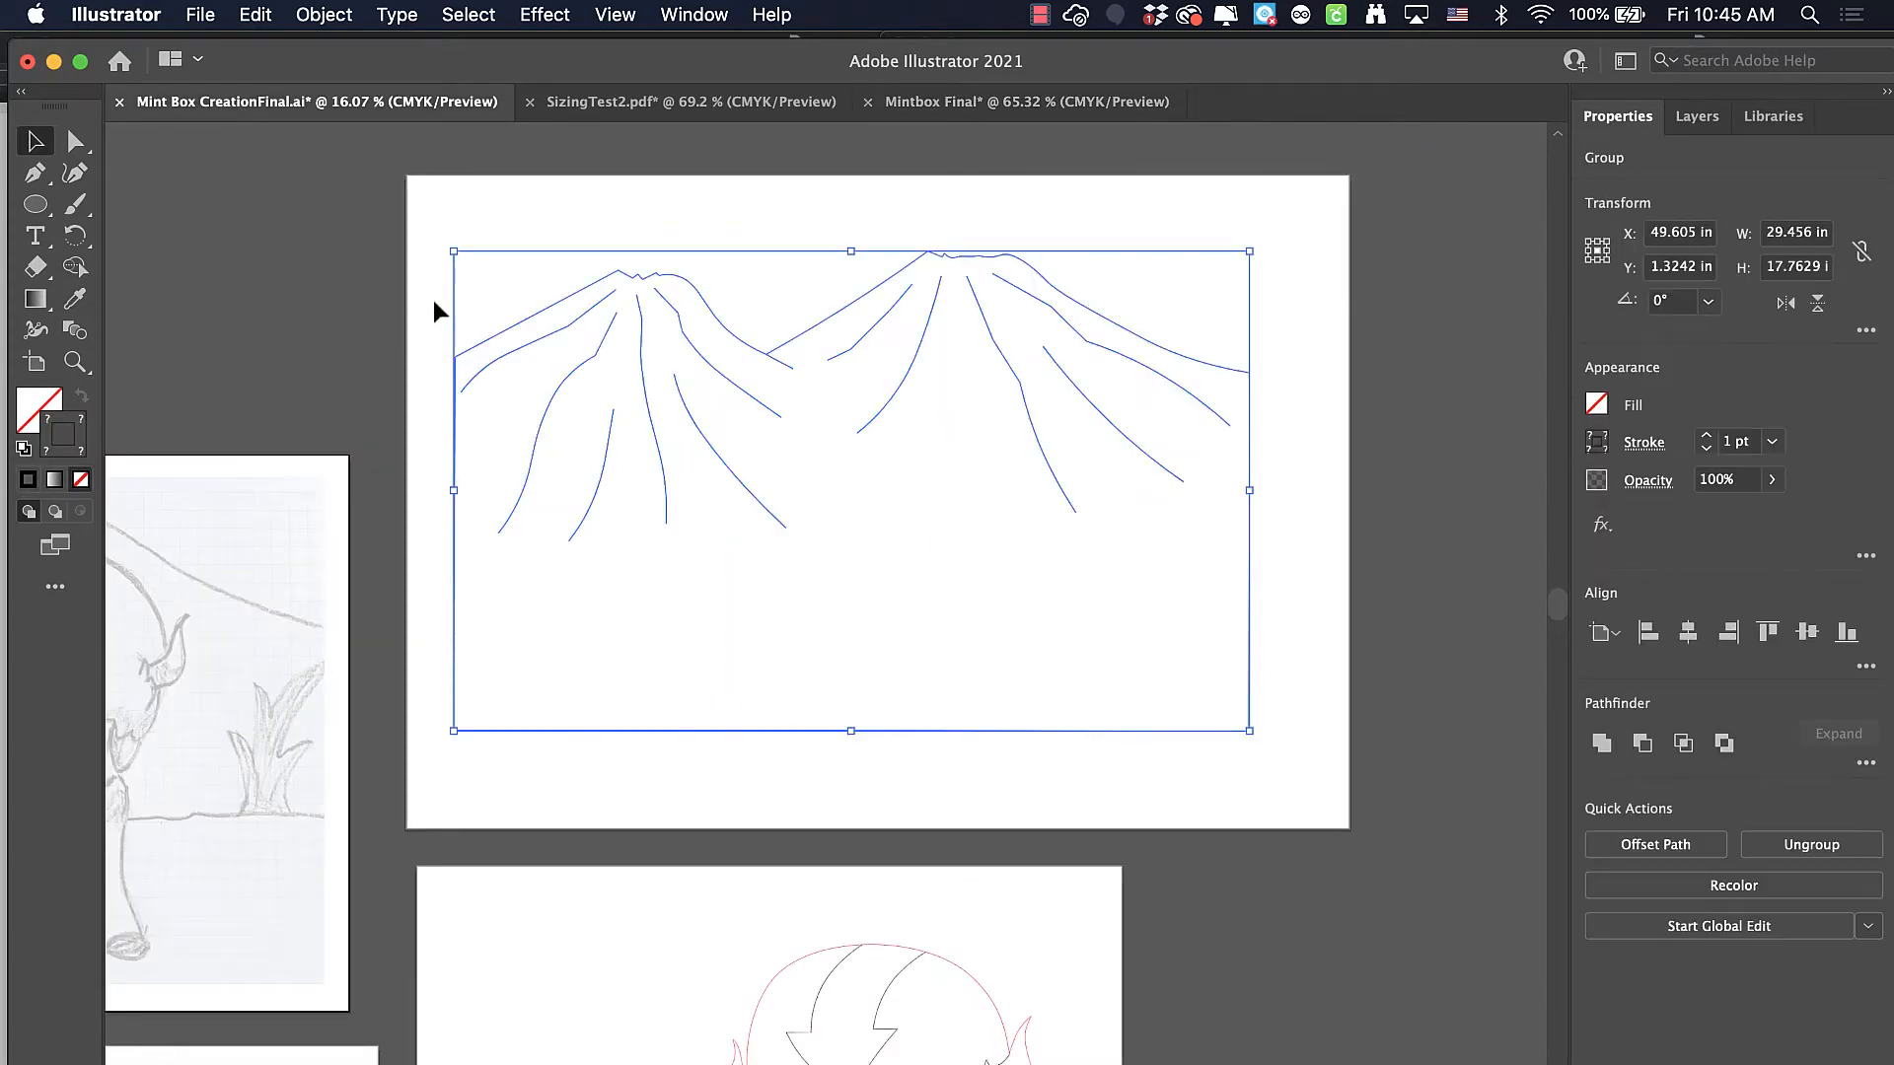
Group all the mountain line art on its artboard
drag(427, 223, 1252, 745)
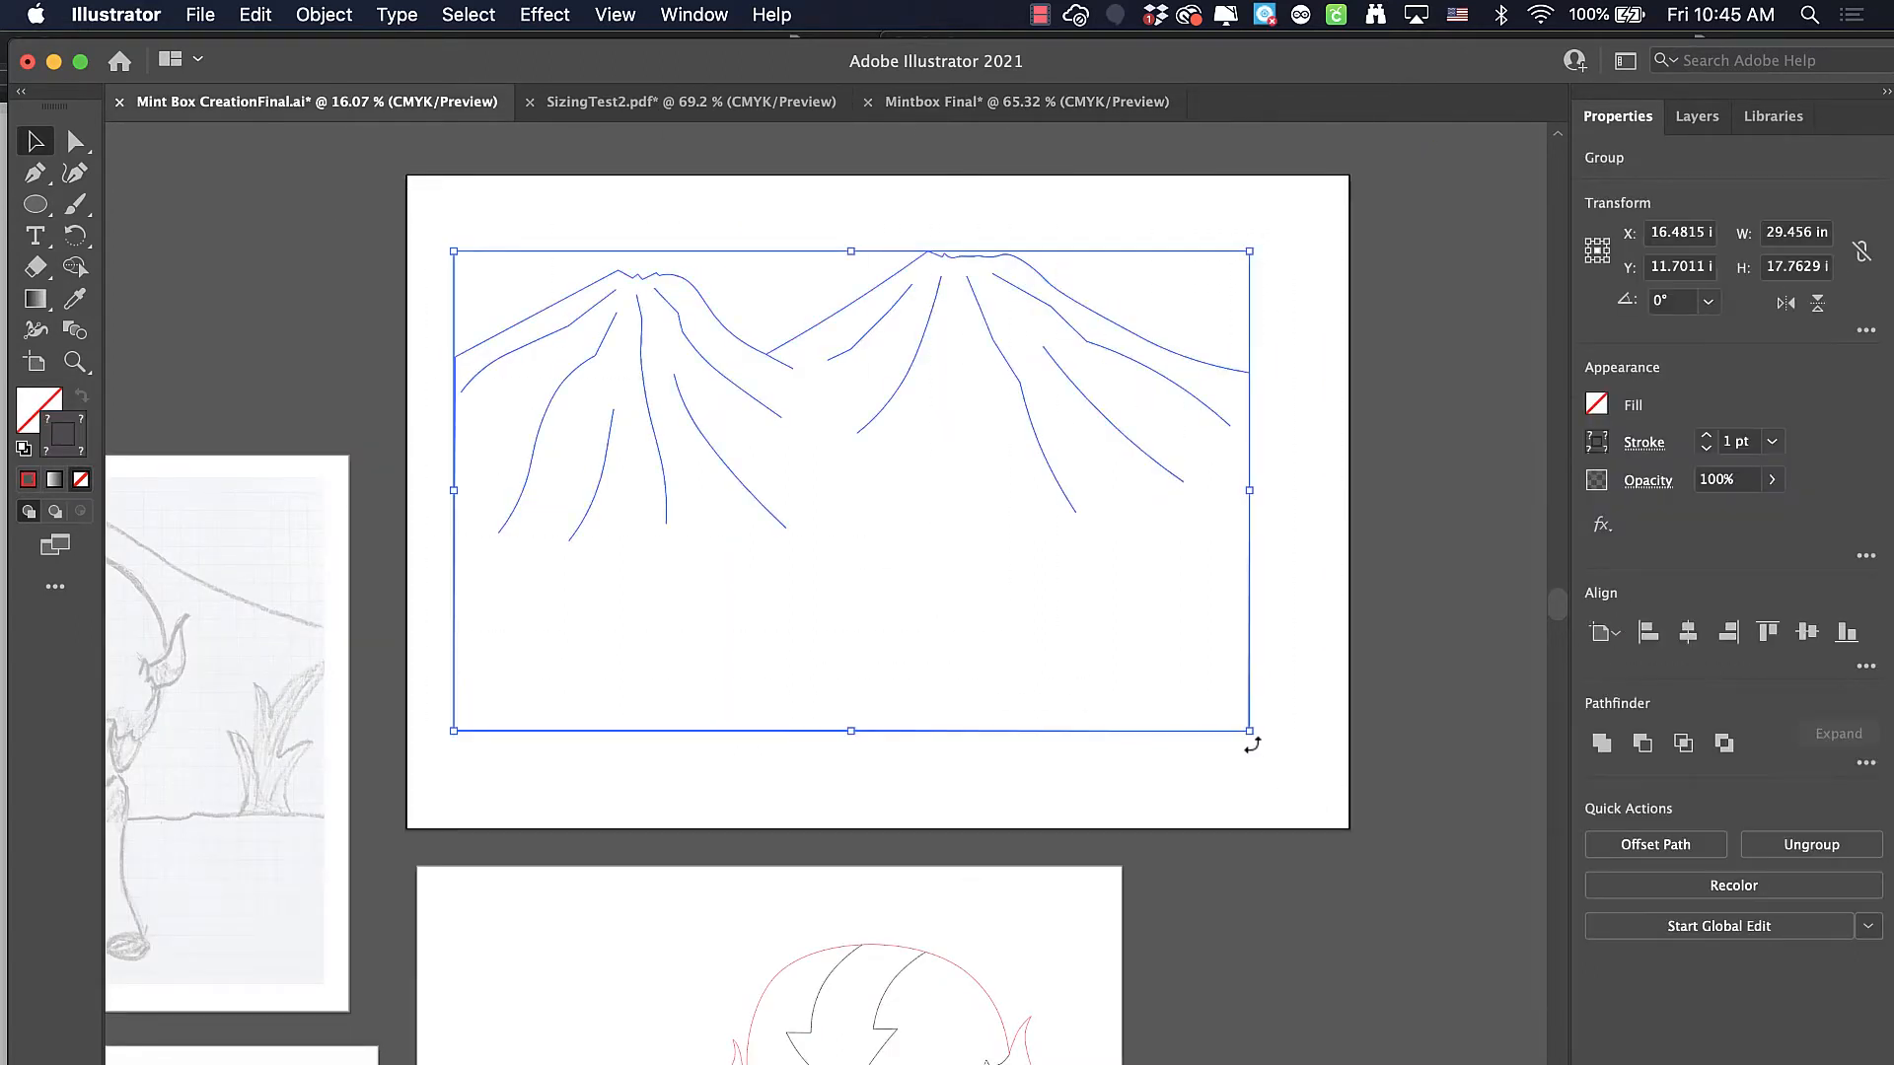
click(340, 21)
click(219, 173)
Group all the creature's line-art paths and deselect the group
scroll(637, 487, down, 10)
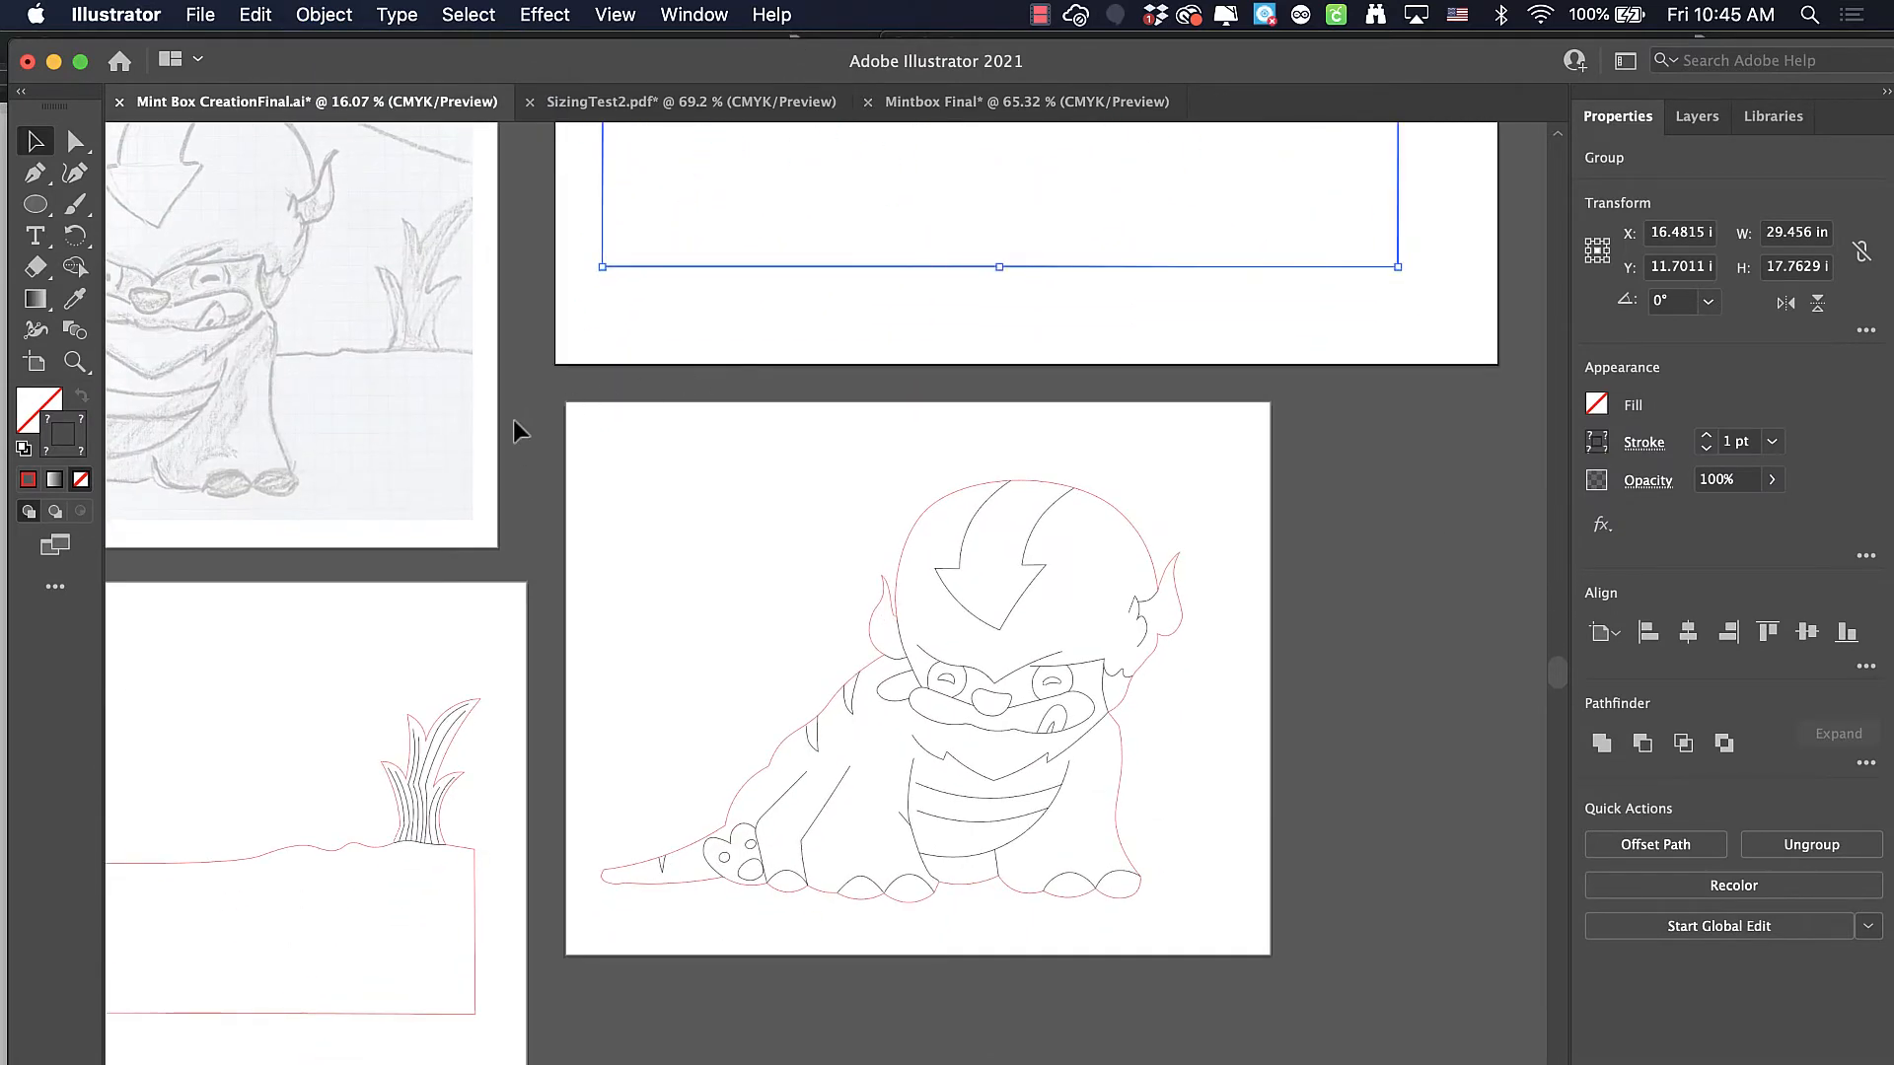
drag(641, 520, 1314, 970)
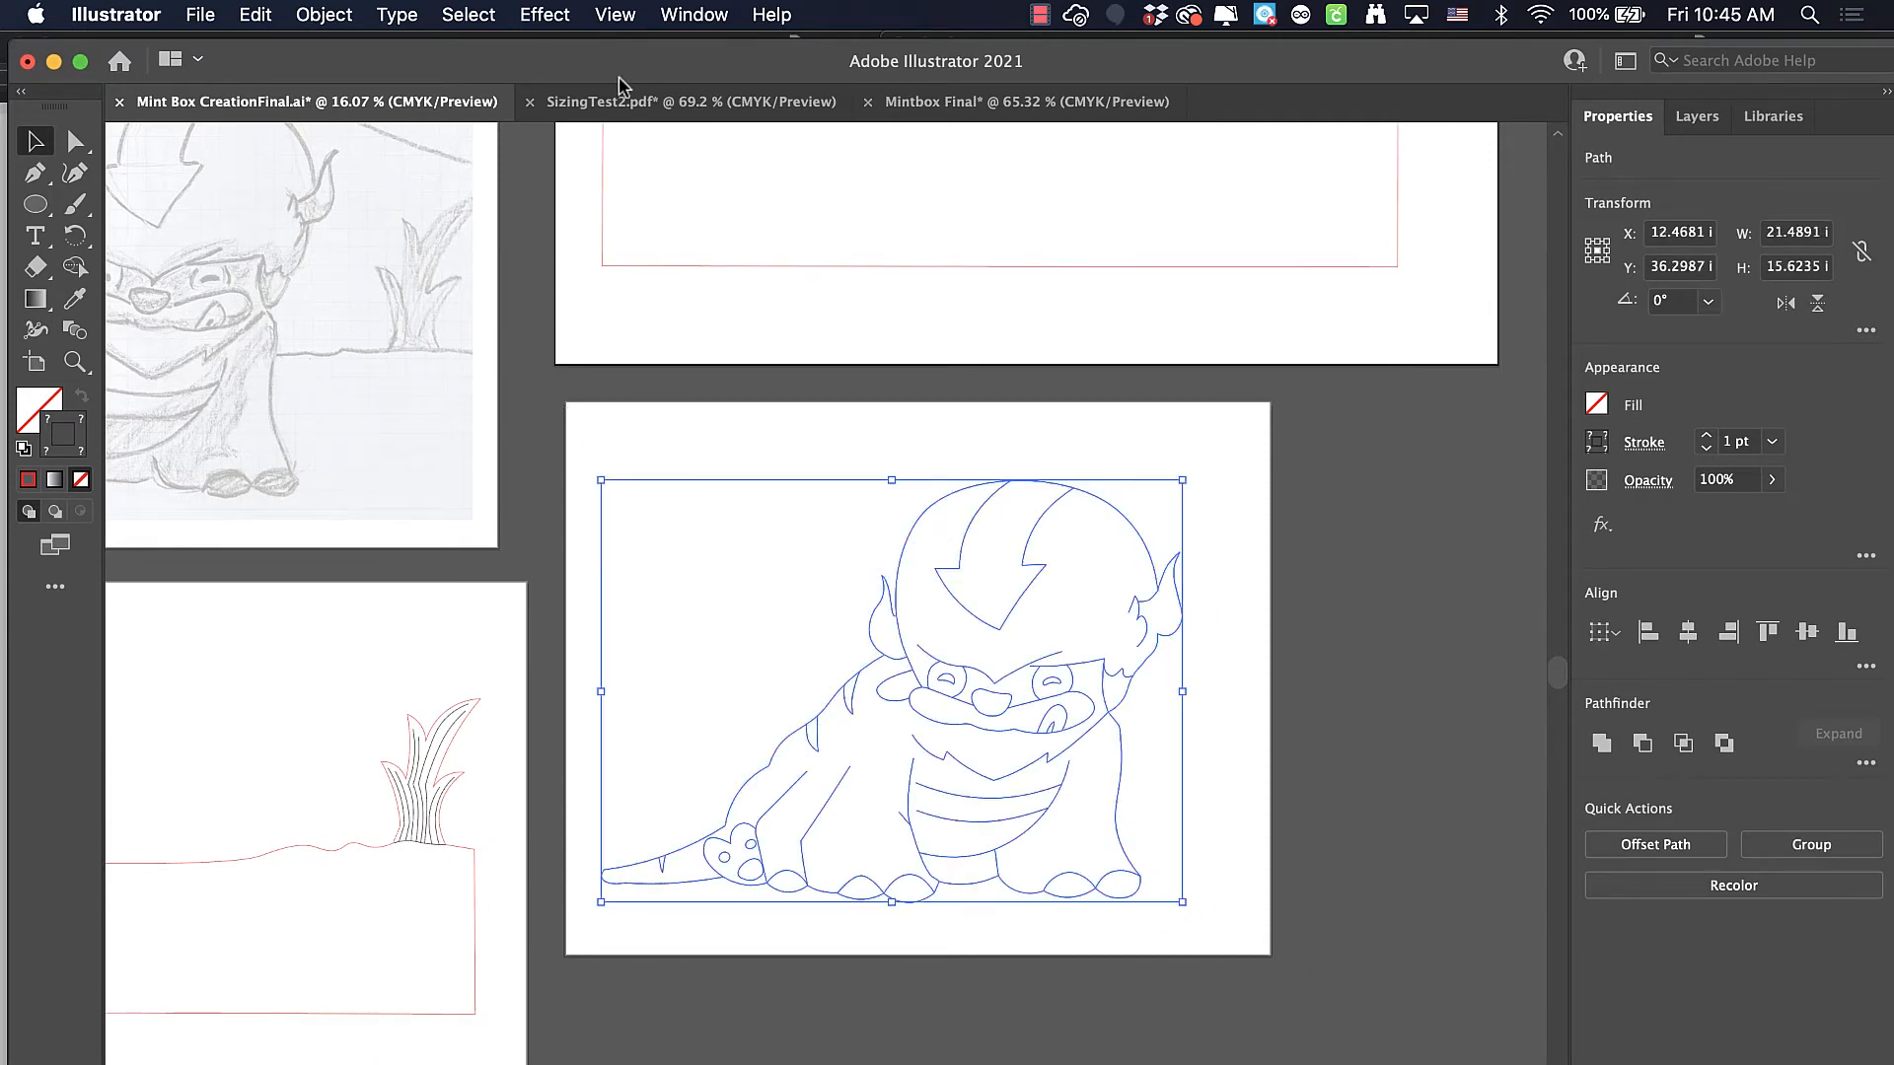
click(318, 14)
click(338, 138)
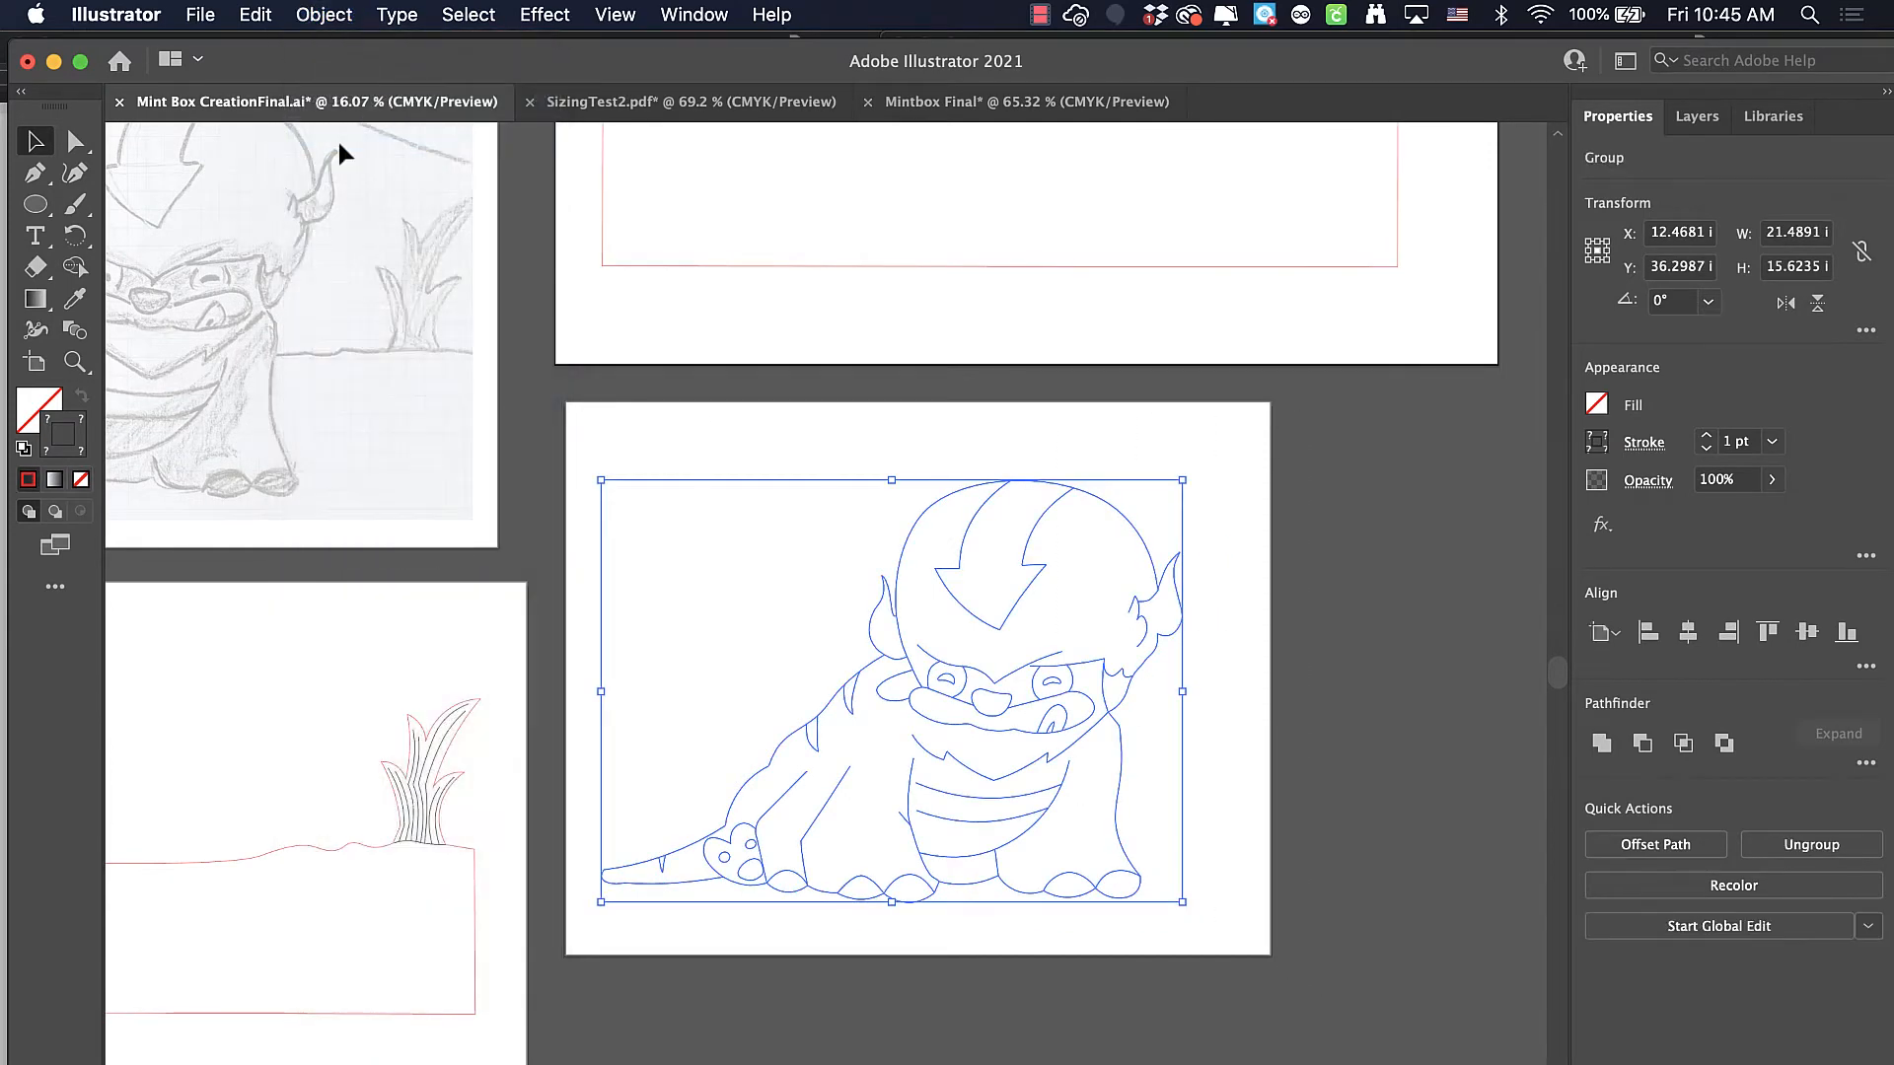
click(595, 424)
Group the ground outline with both grass clumps on their artboard and deselect the group
scroll(562, 434, left, 10)
scroll(562, 434, down, 5)
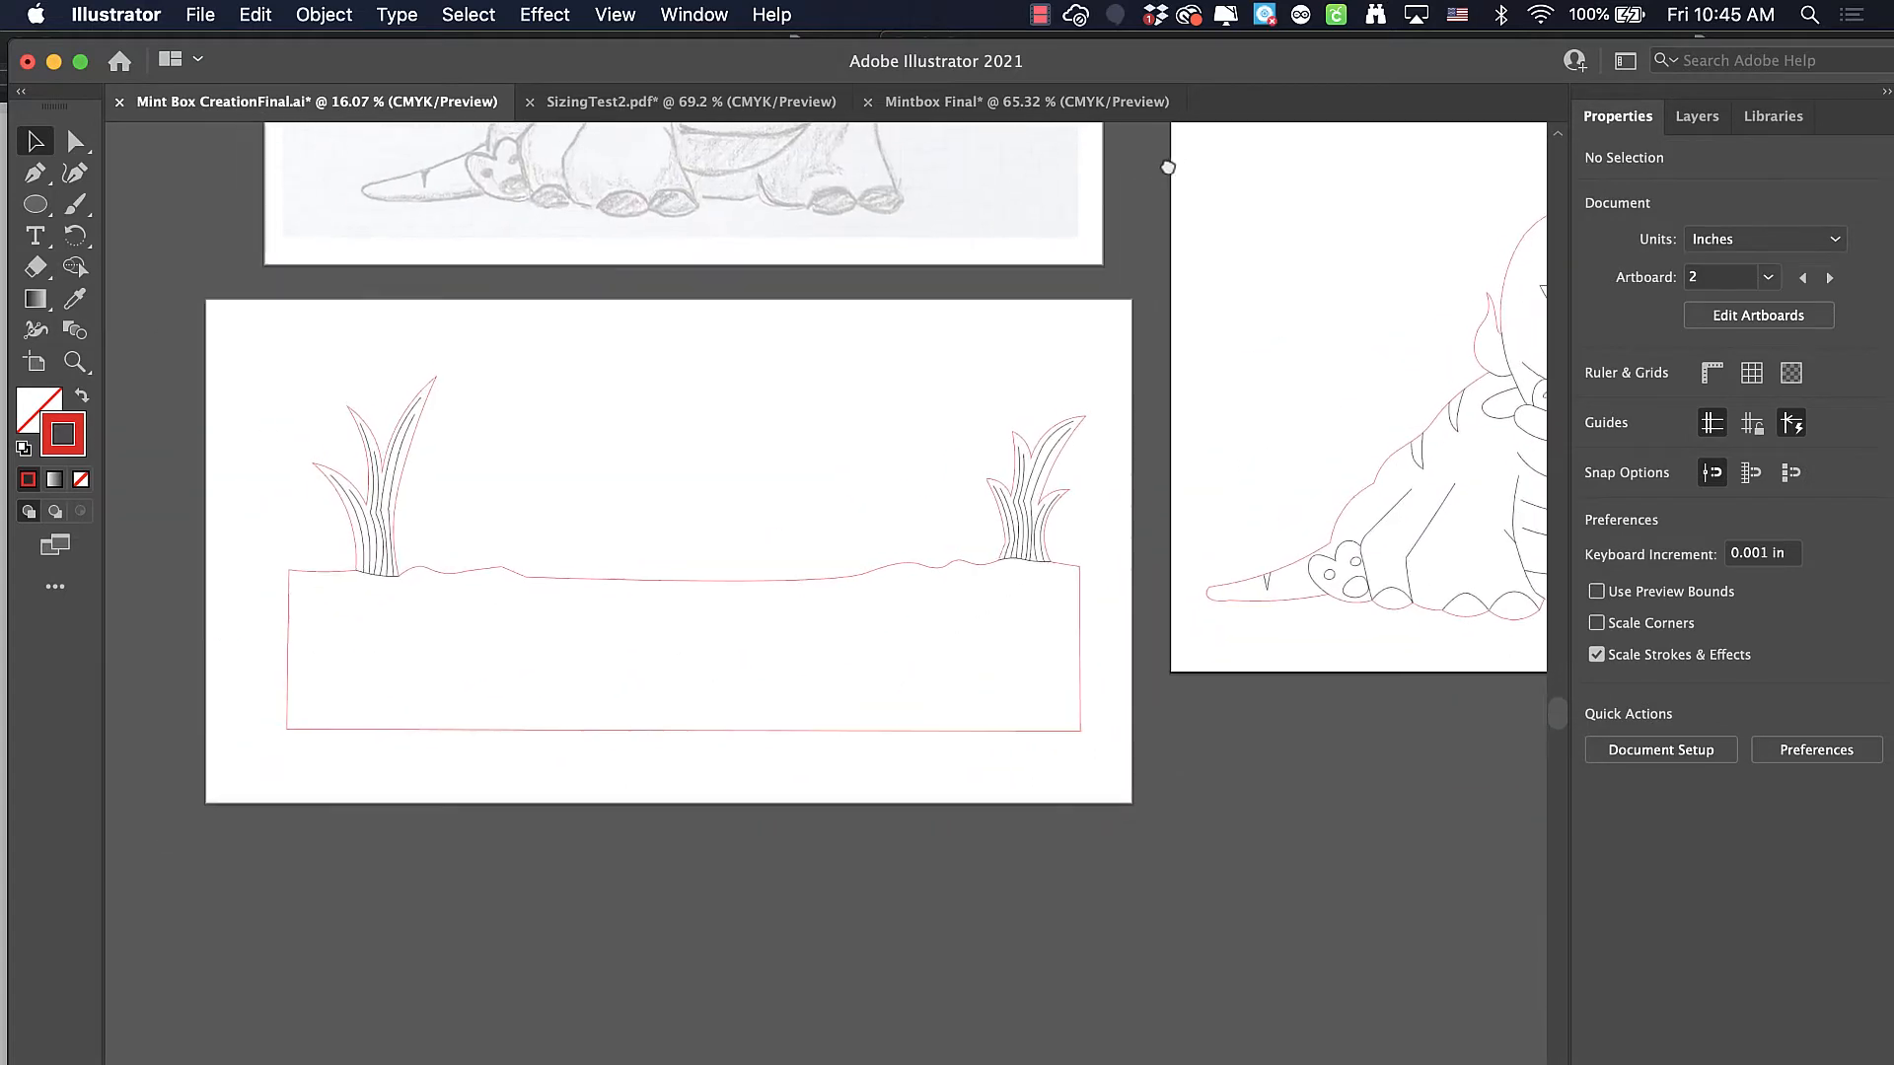
drag(257, 308, 1158, 837)
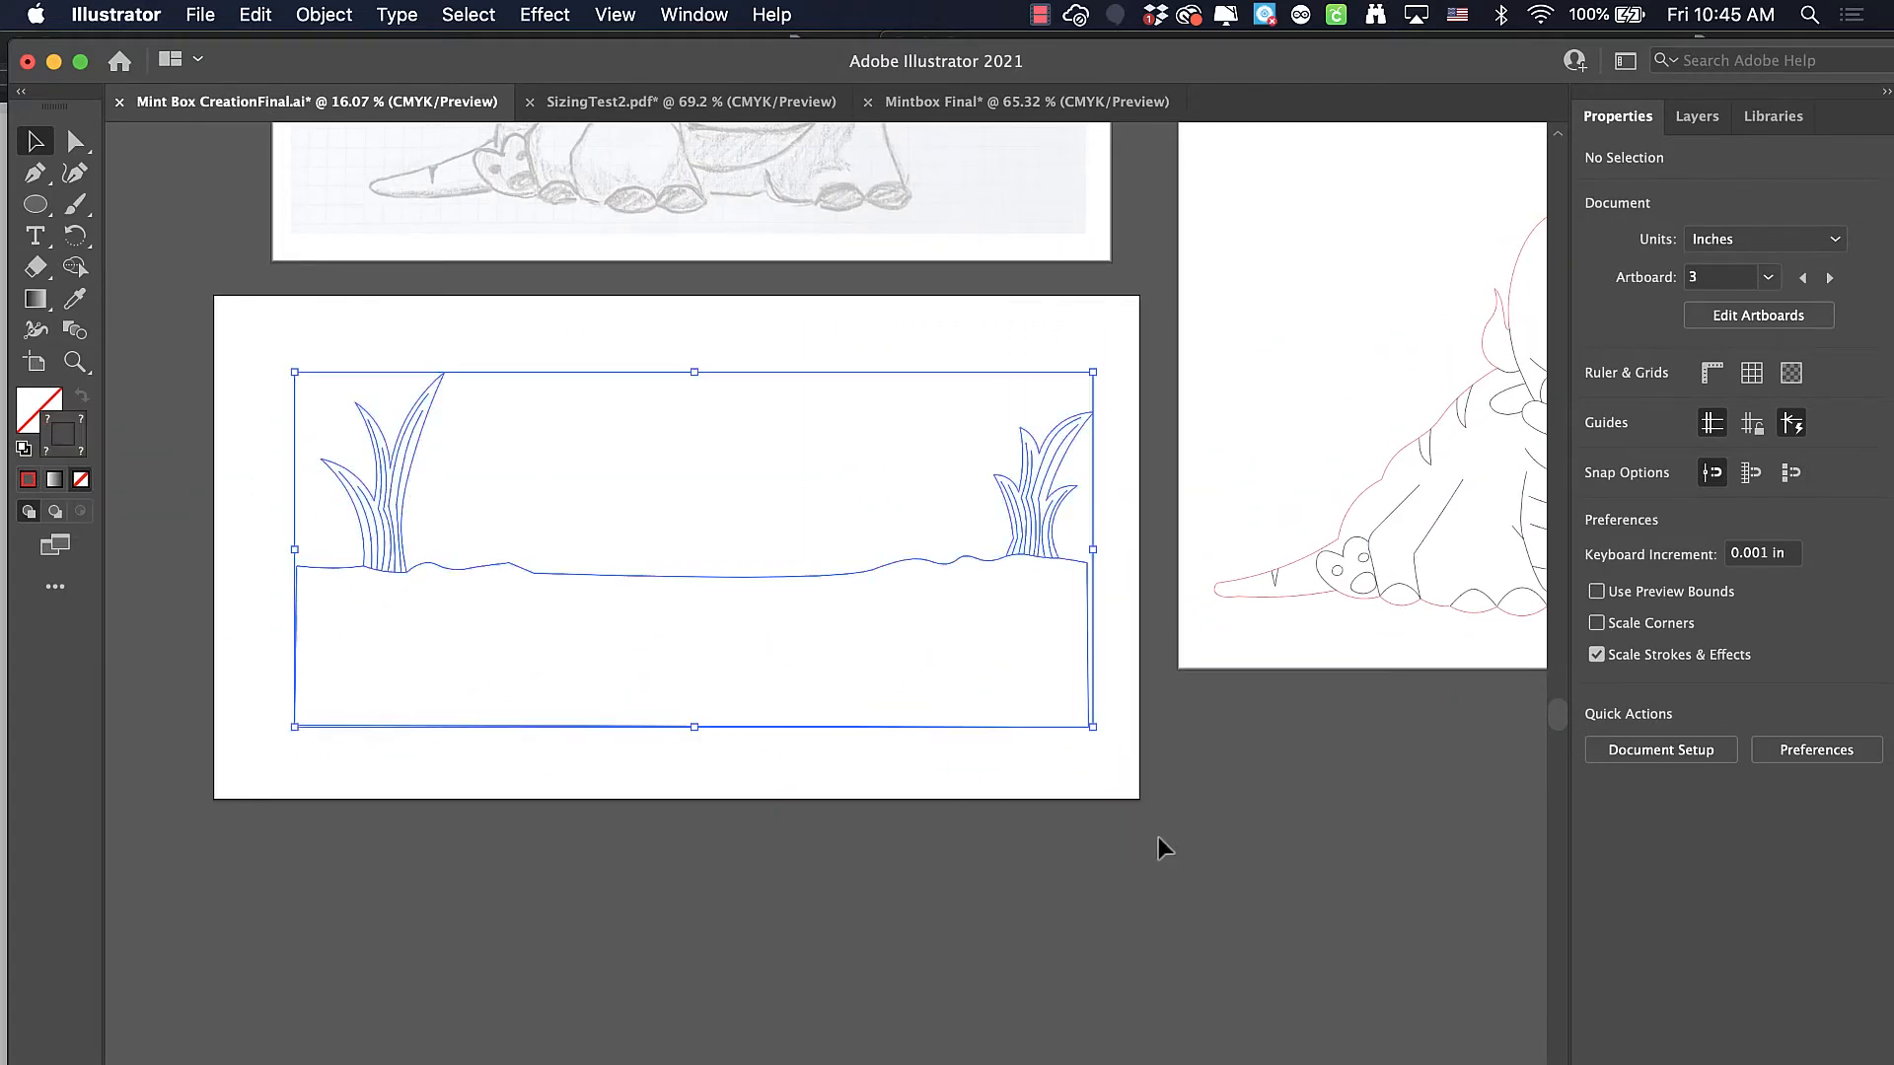
click(348, 12)
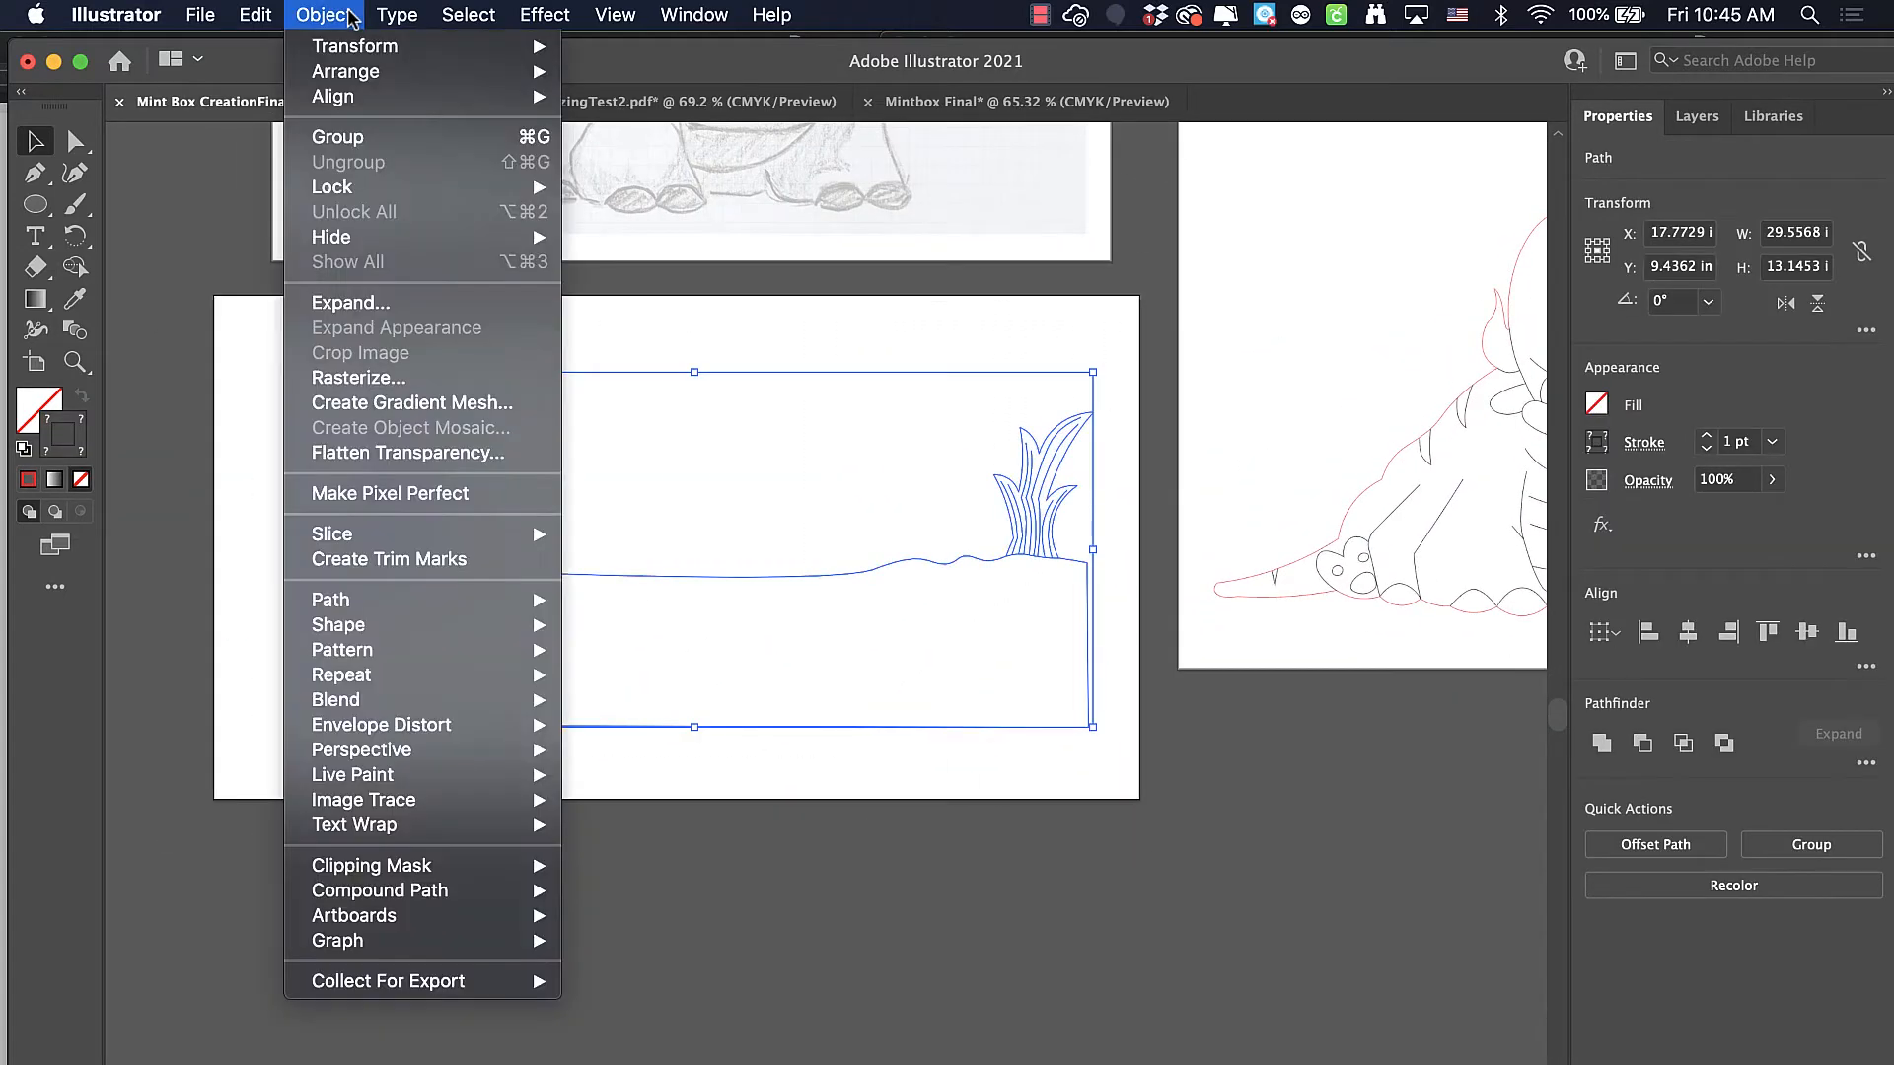
click(360, 137)
key(super+h)
click(870, 483)
In the Mintbox Final document, switch Scale Strokes & Effects off and back on
scroll(868, 487, up, 5)
scroll(868, 487, right, 8)
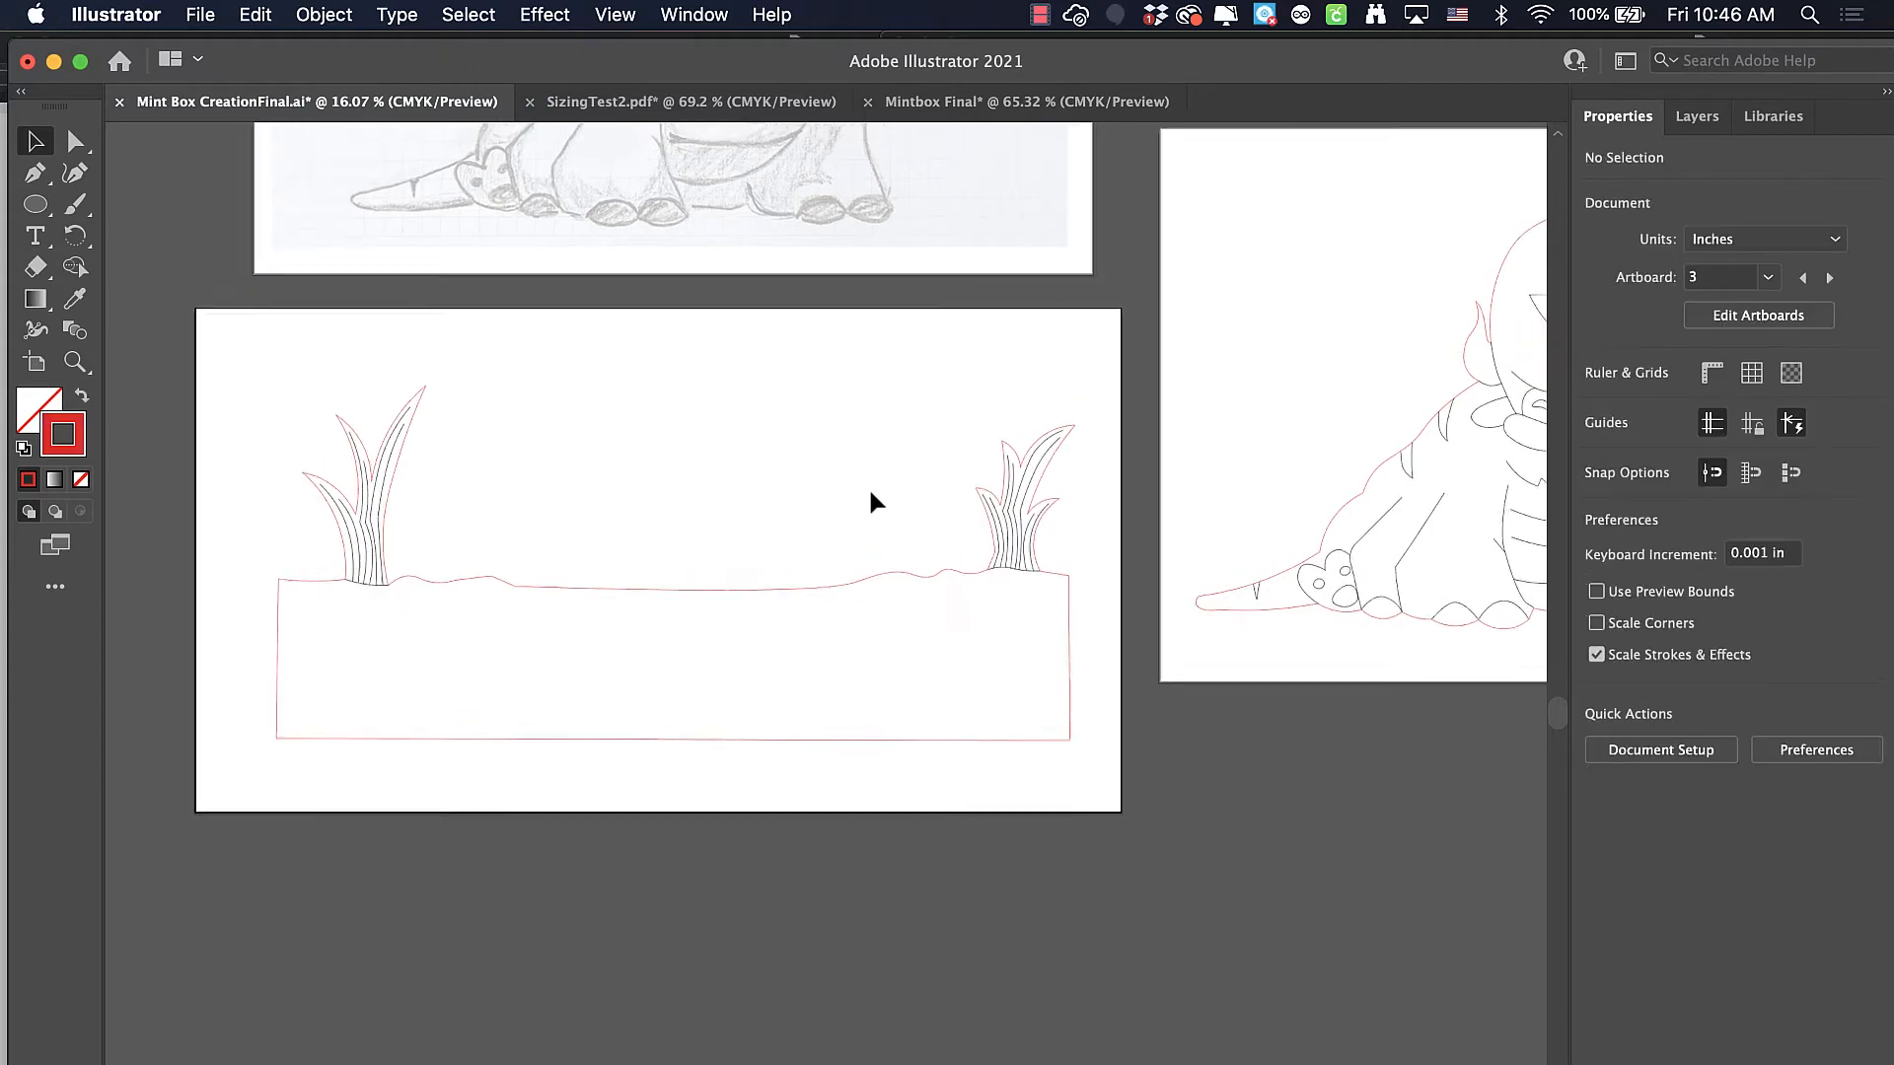
scroll(866, 493, up, 5)
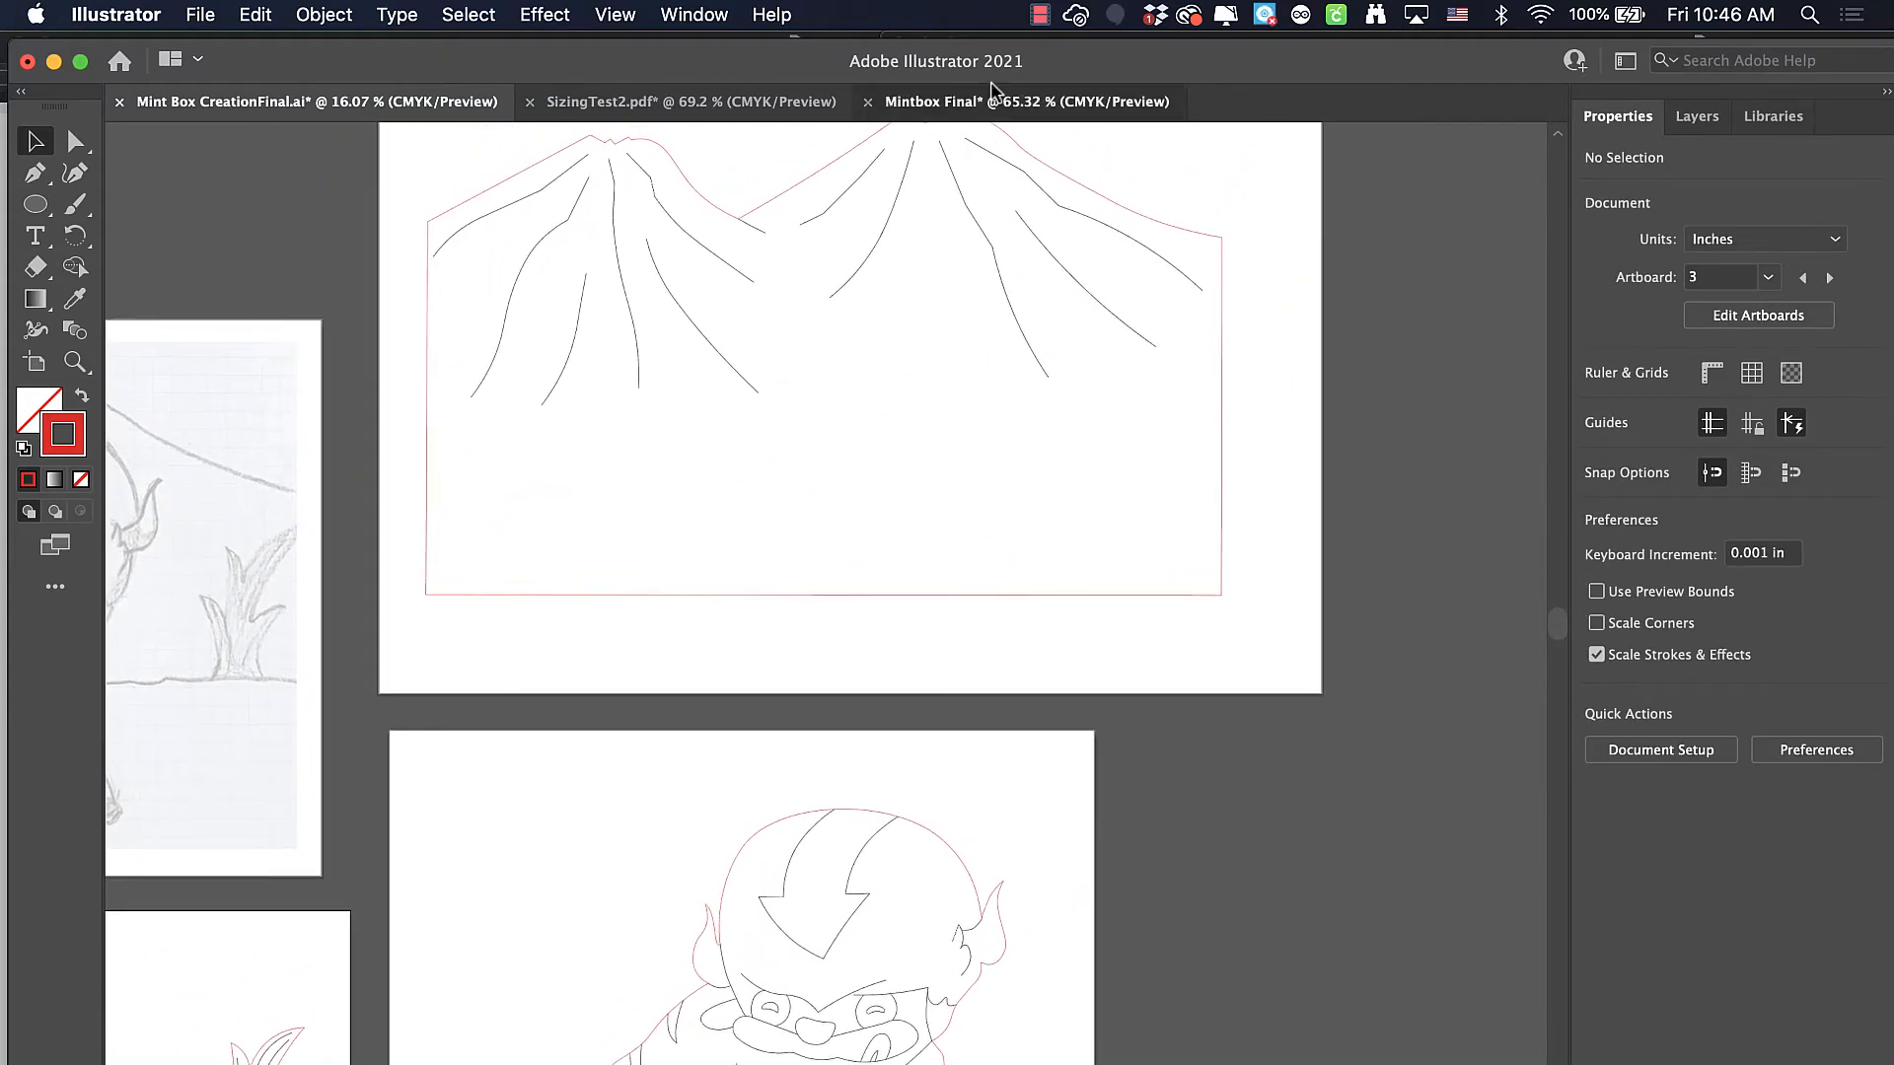
click(992, 101)
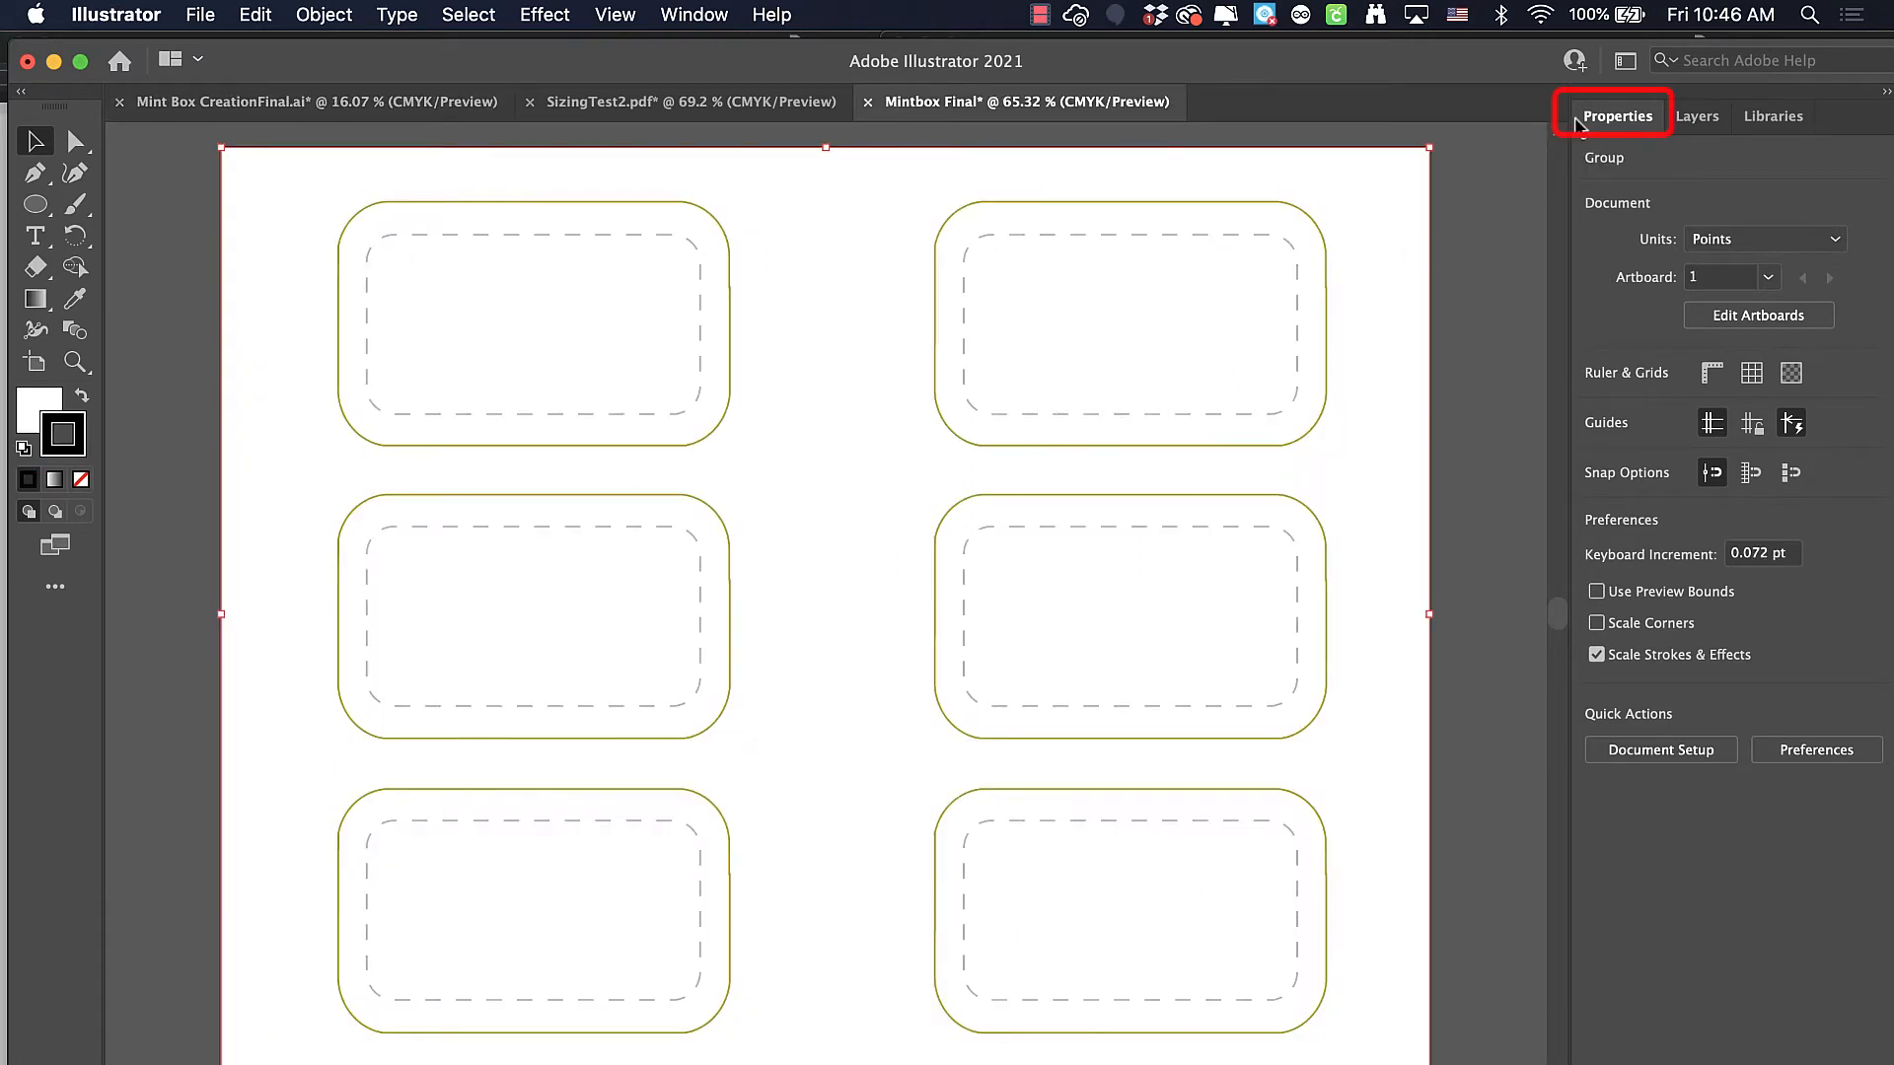
click(1597, 655)
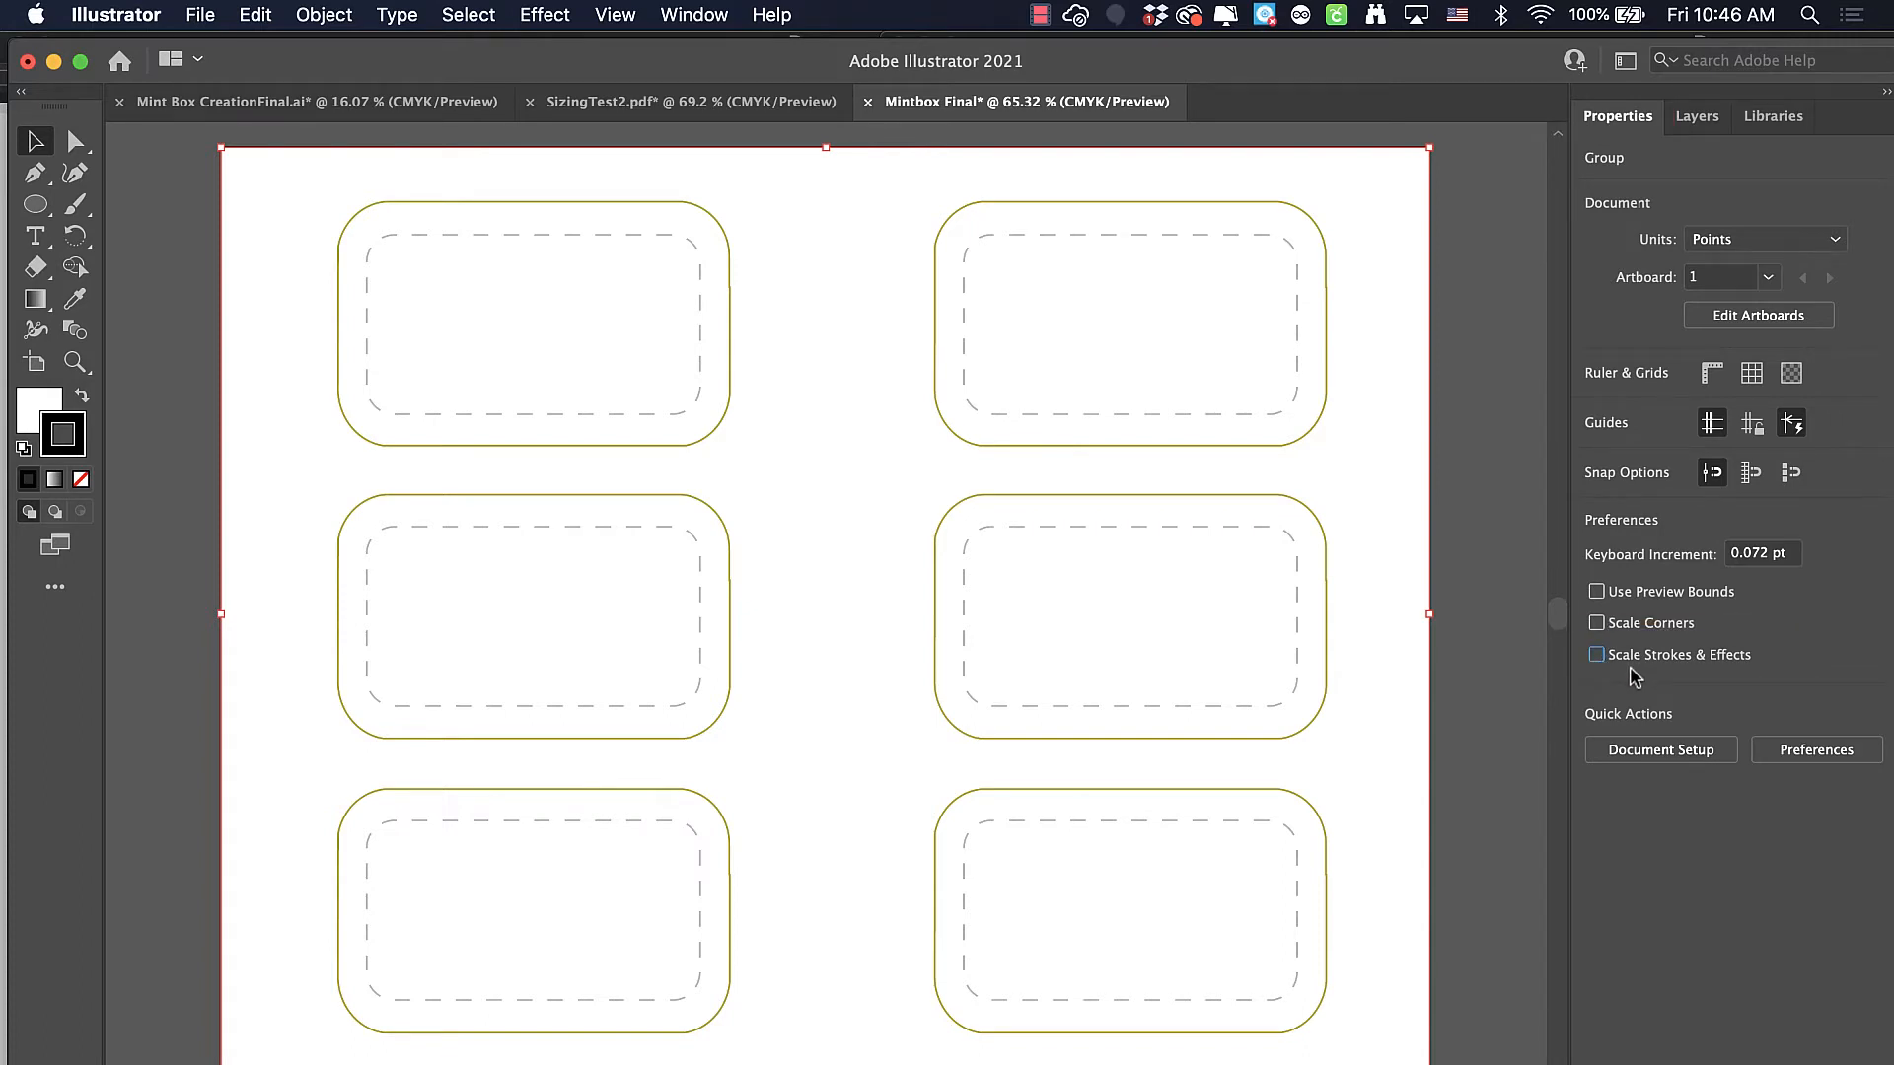
click(1597, 659)
Copy the mountain group from Mint Box CreationFinal.ai and paste it into Mintbox Final
click(463, 105)
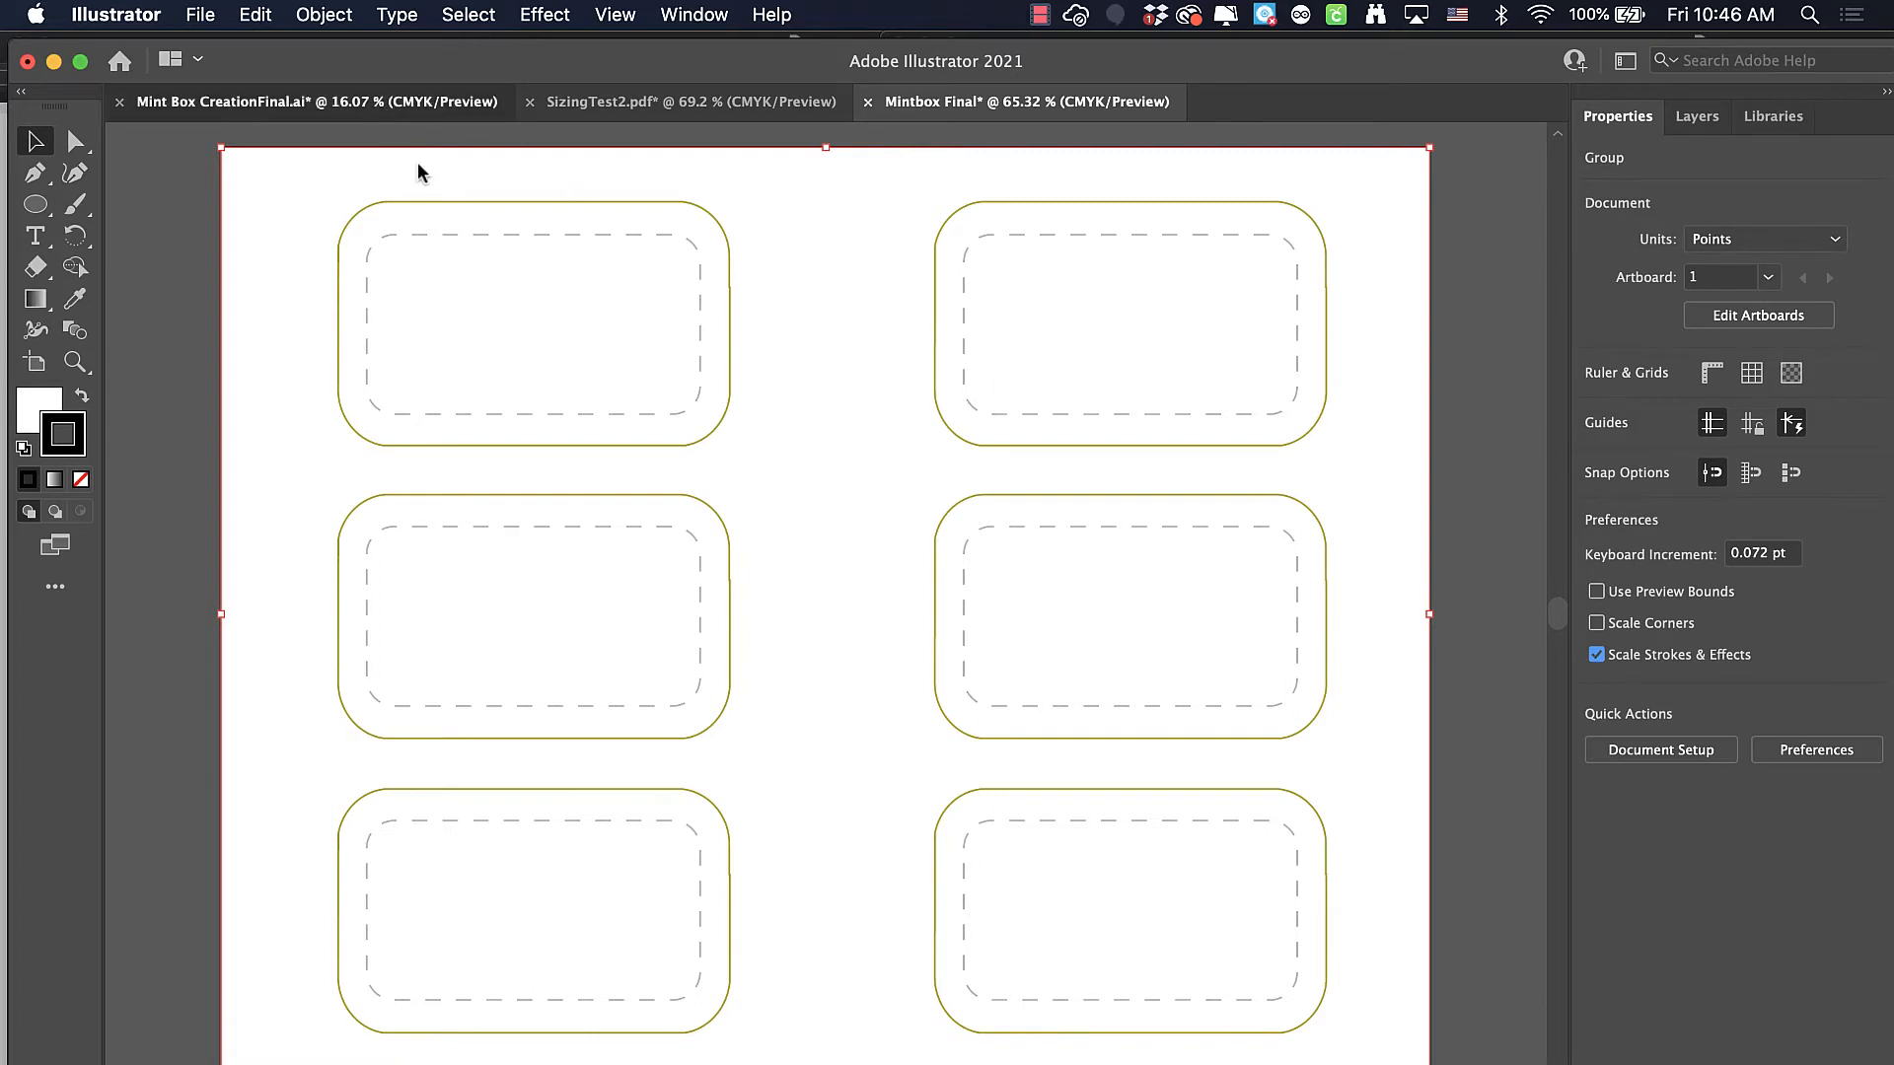
click(741, 378)
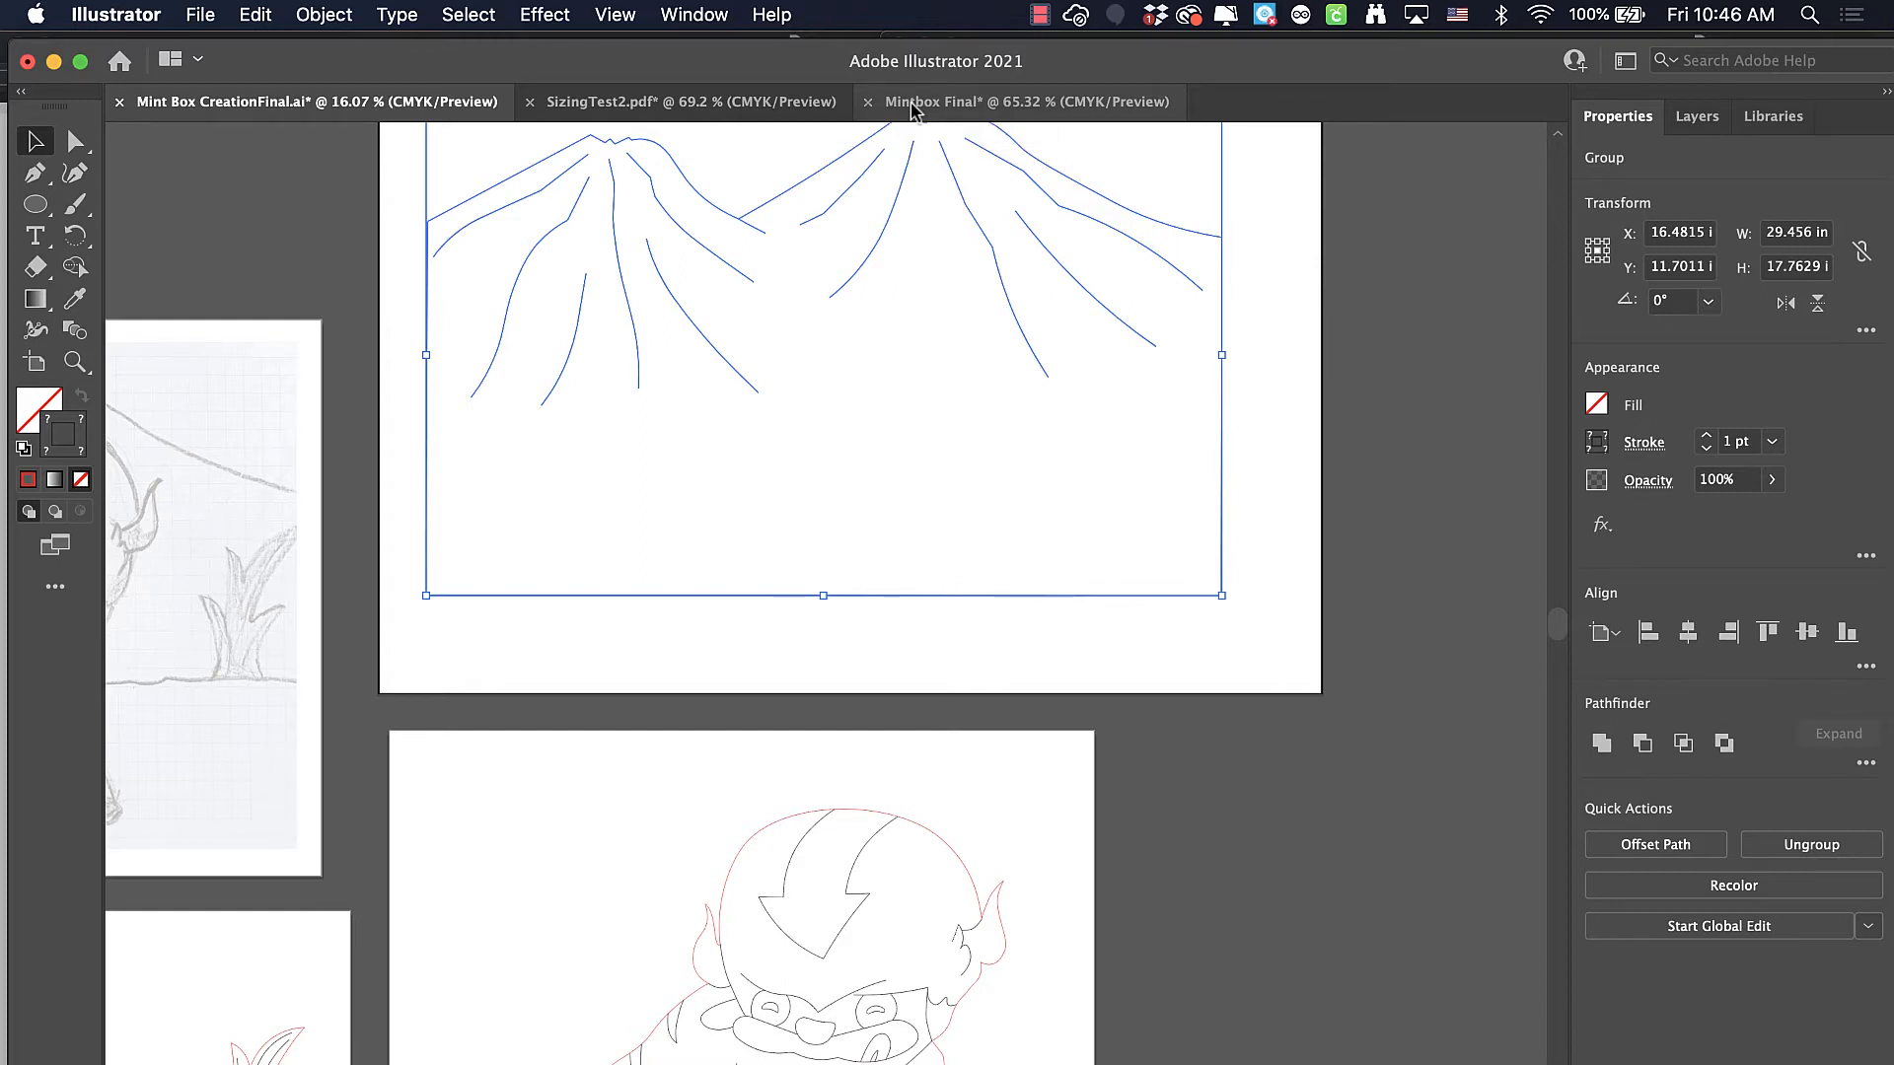
scroll(1071, 511, up, 5)
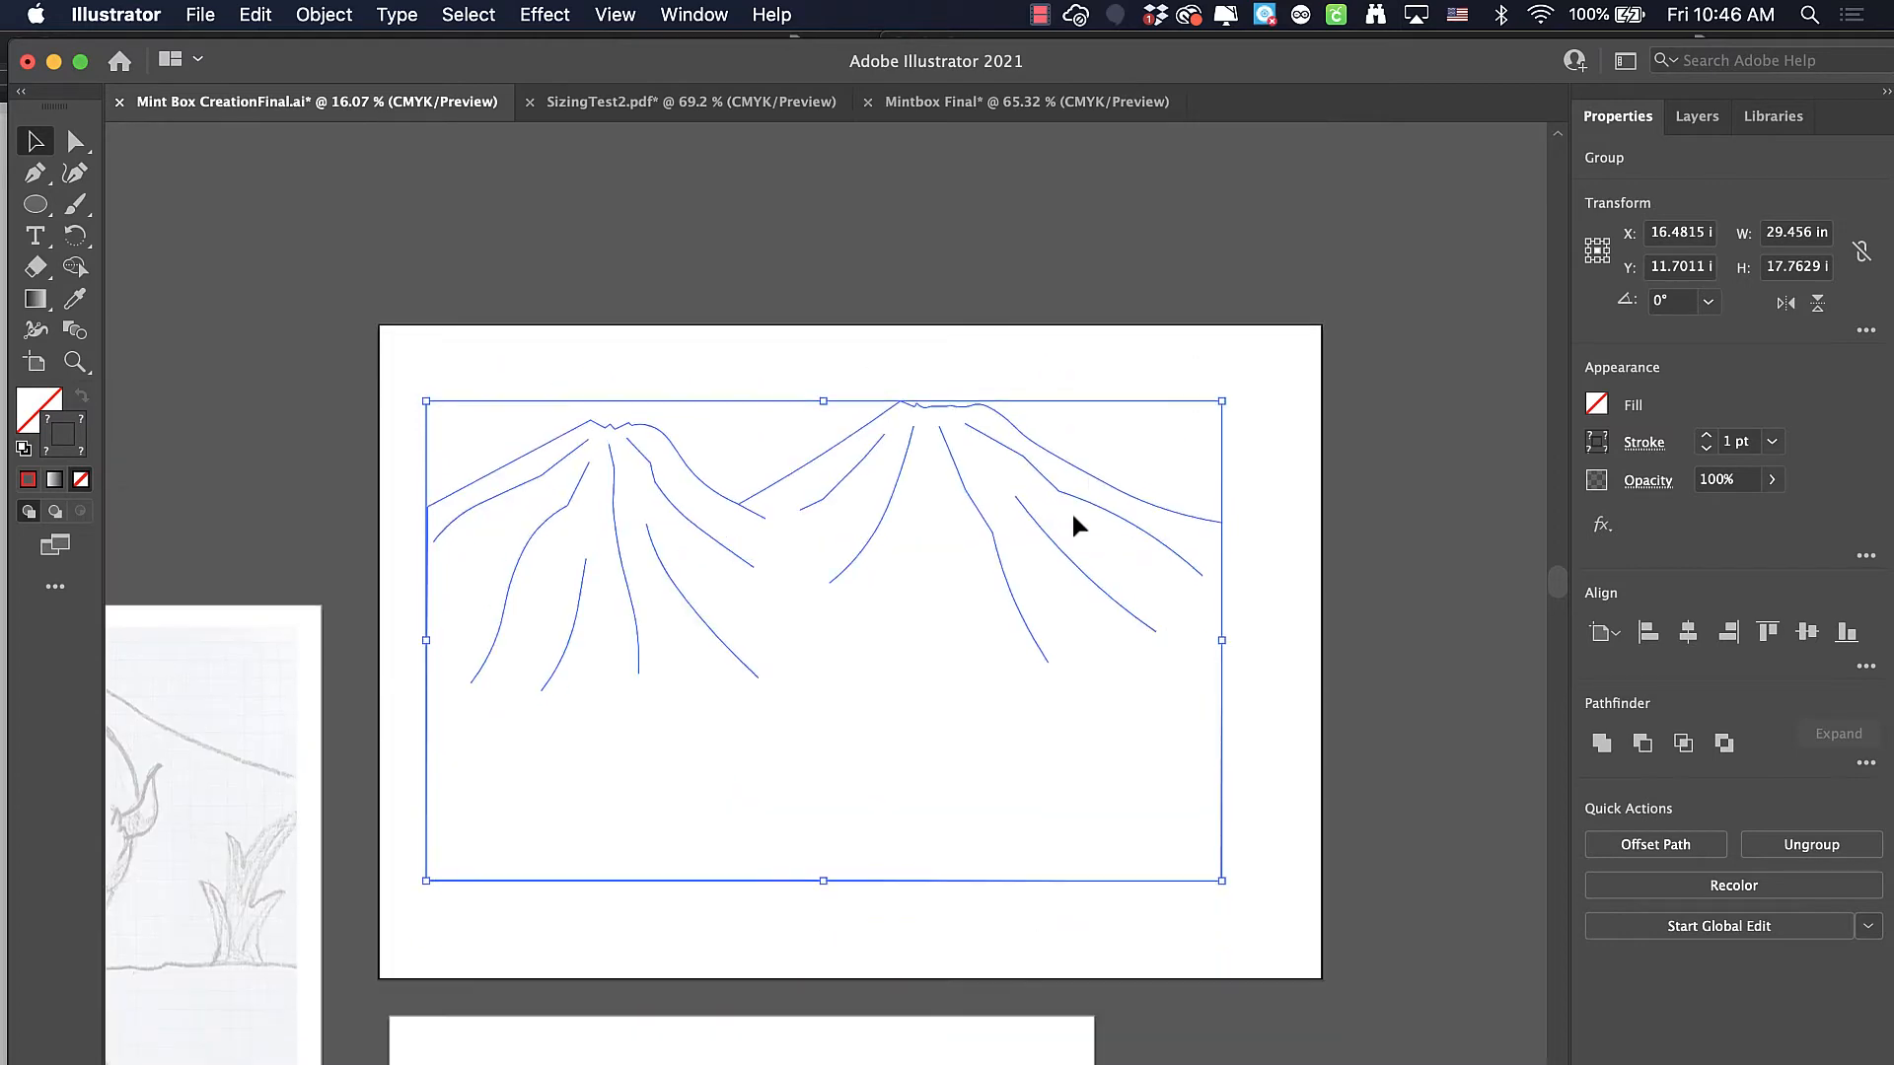
click(257, 14)
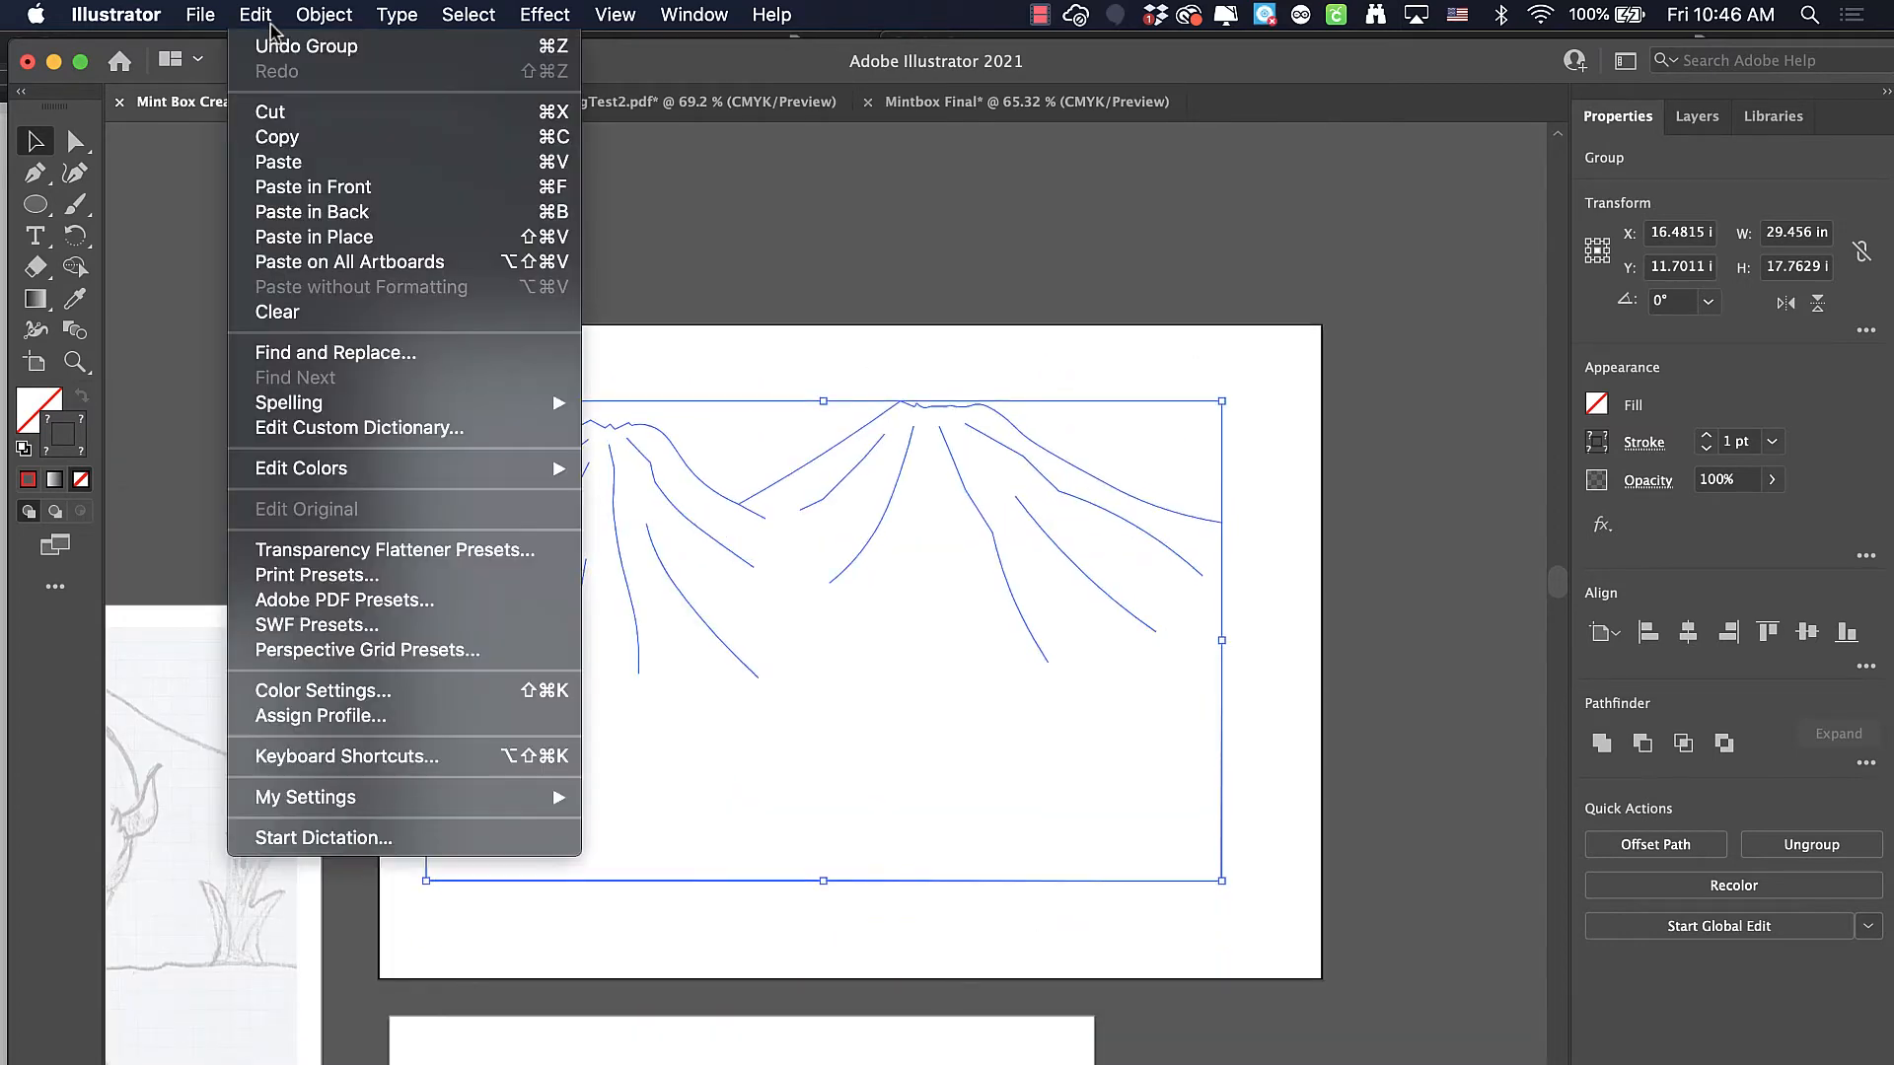
click(283, 139)
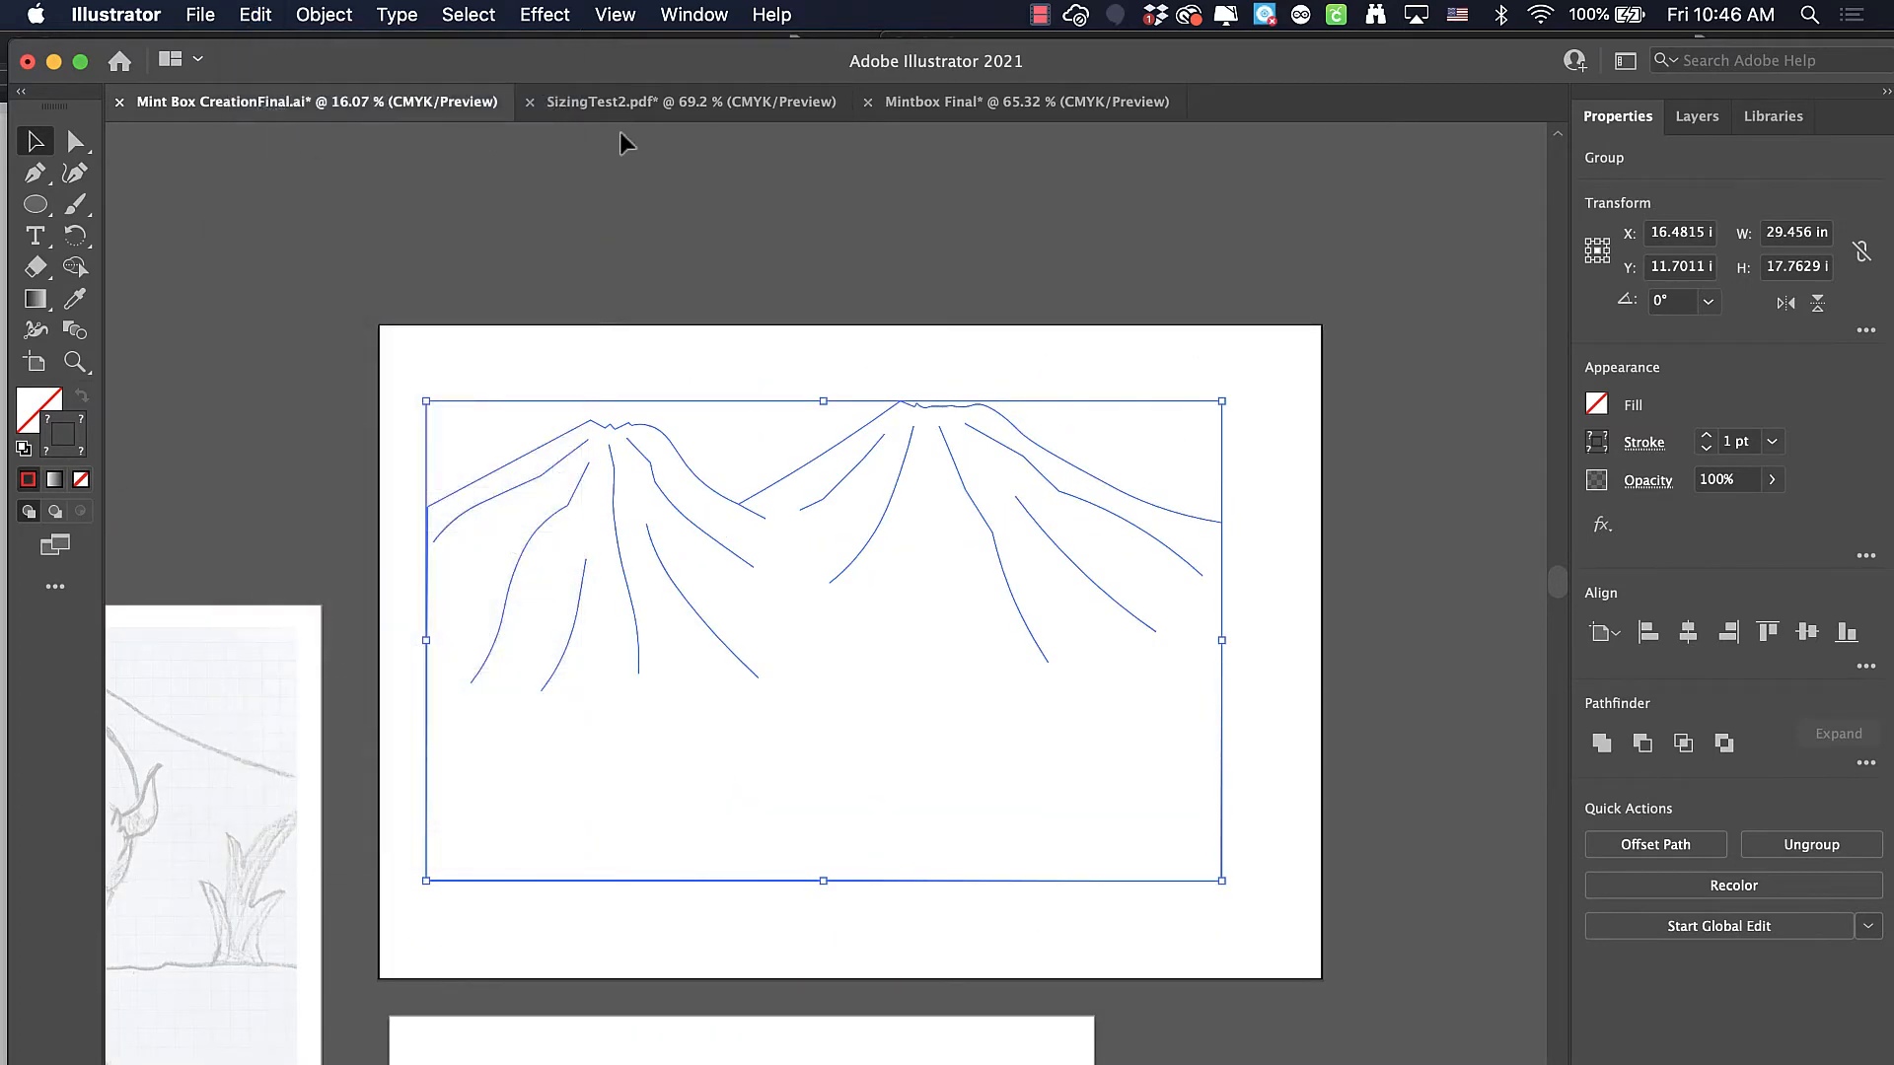
click(950, 110)
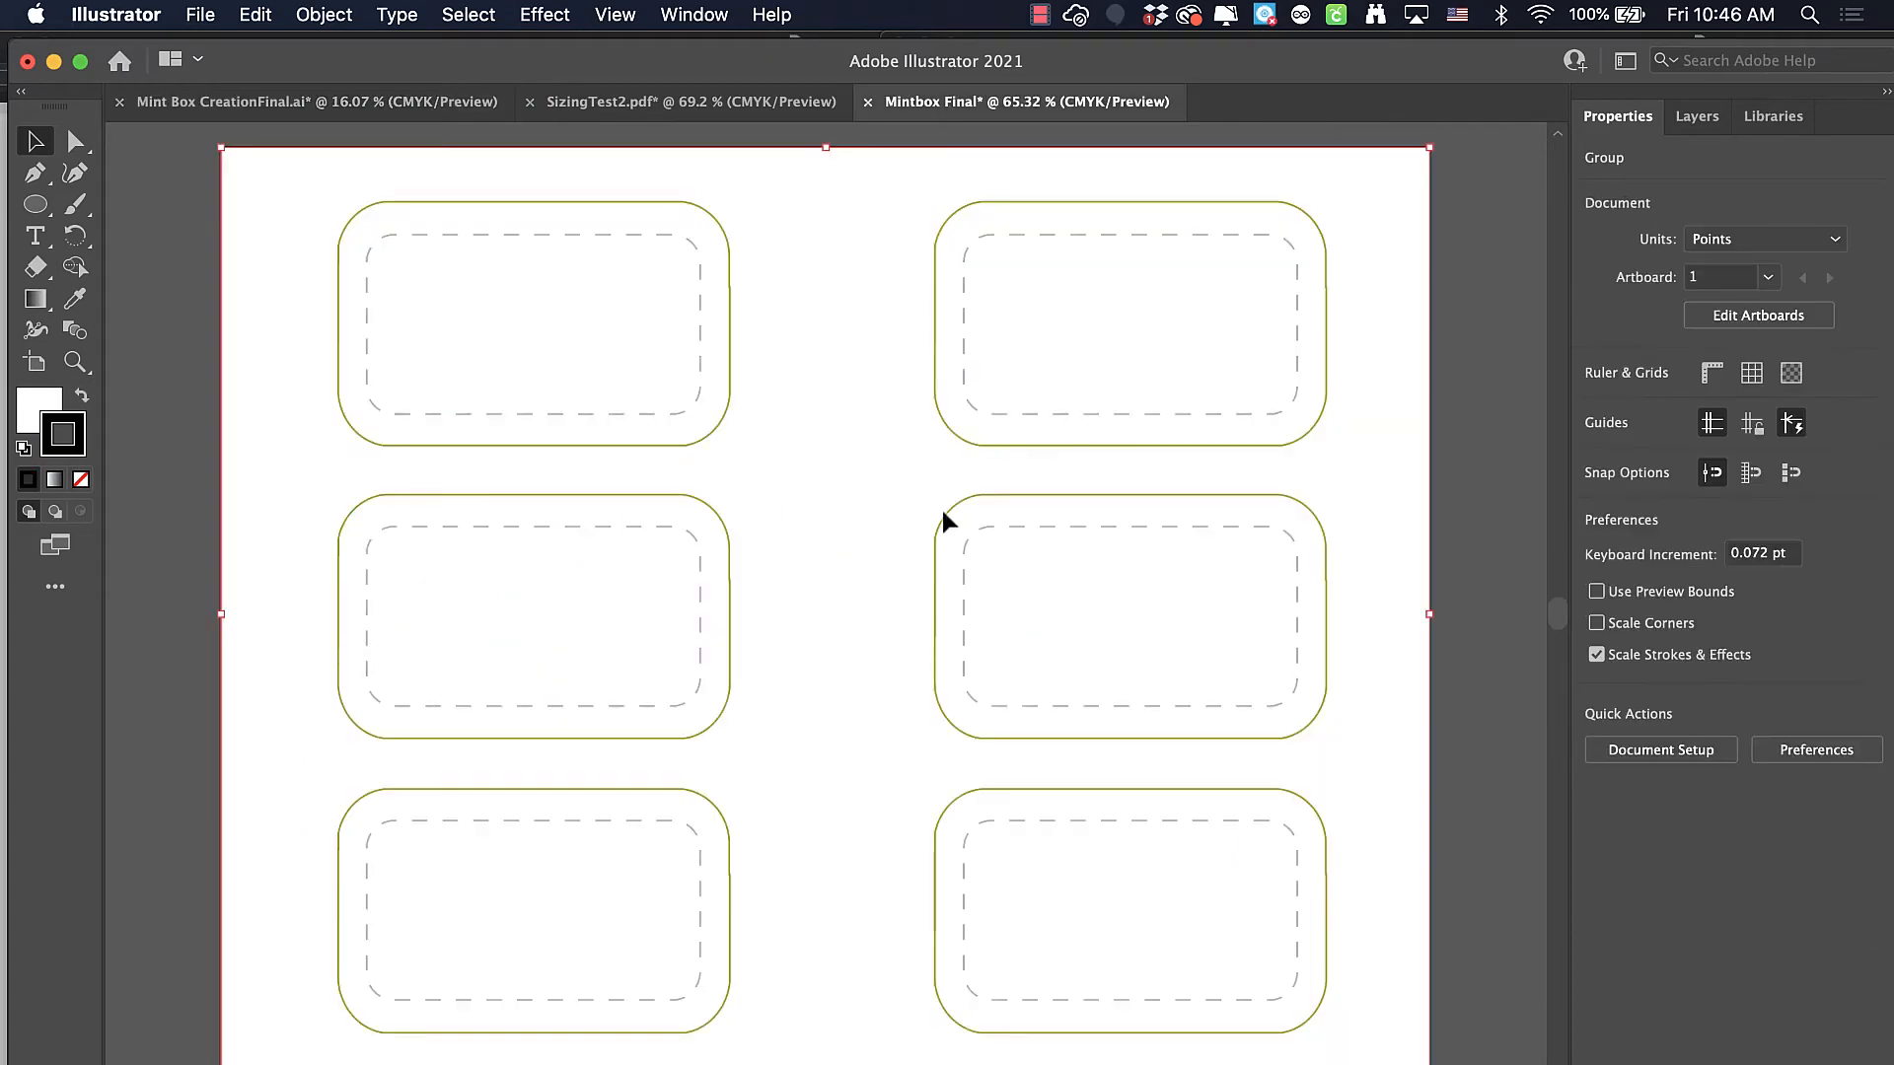
click(258, 14)
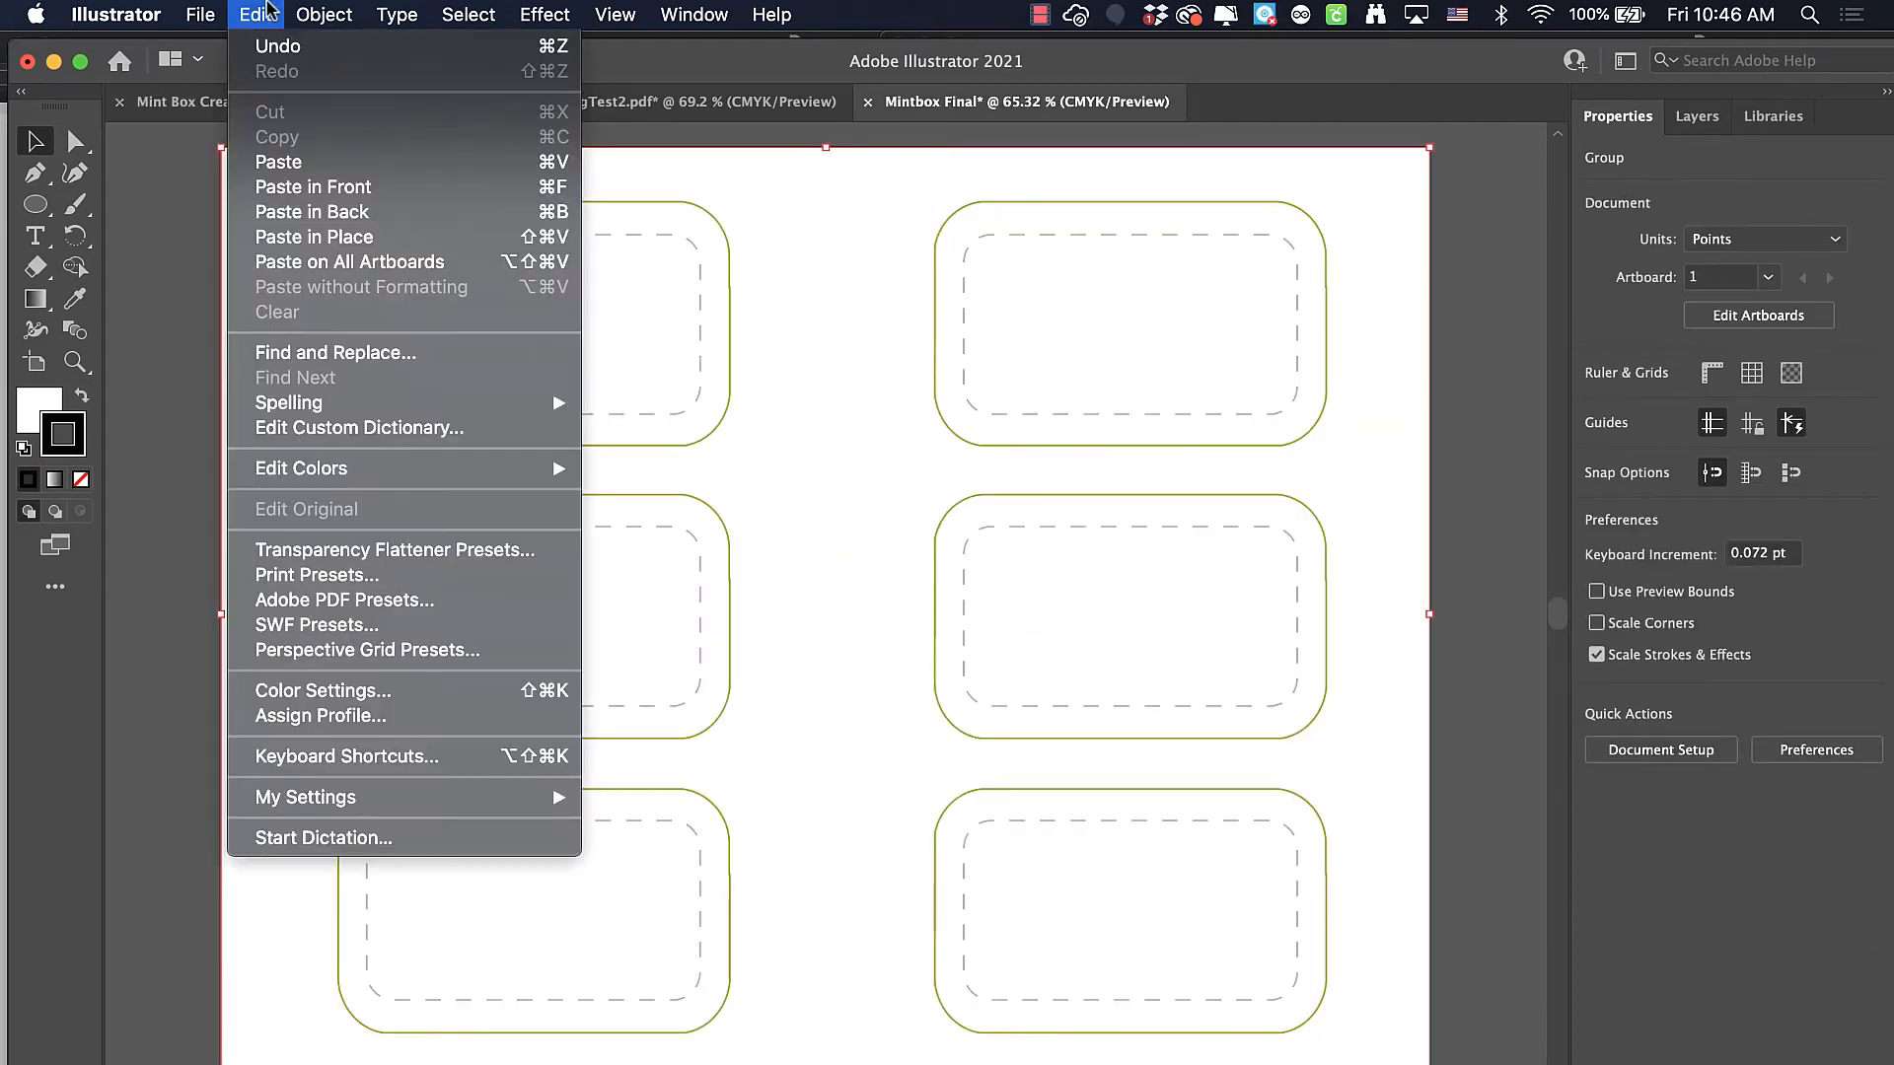
click(296, 163)
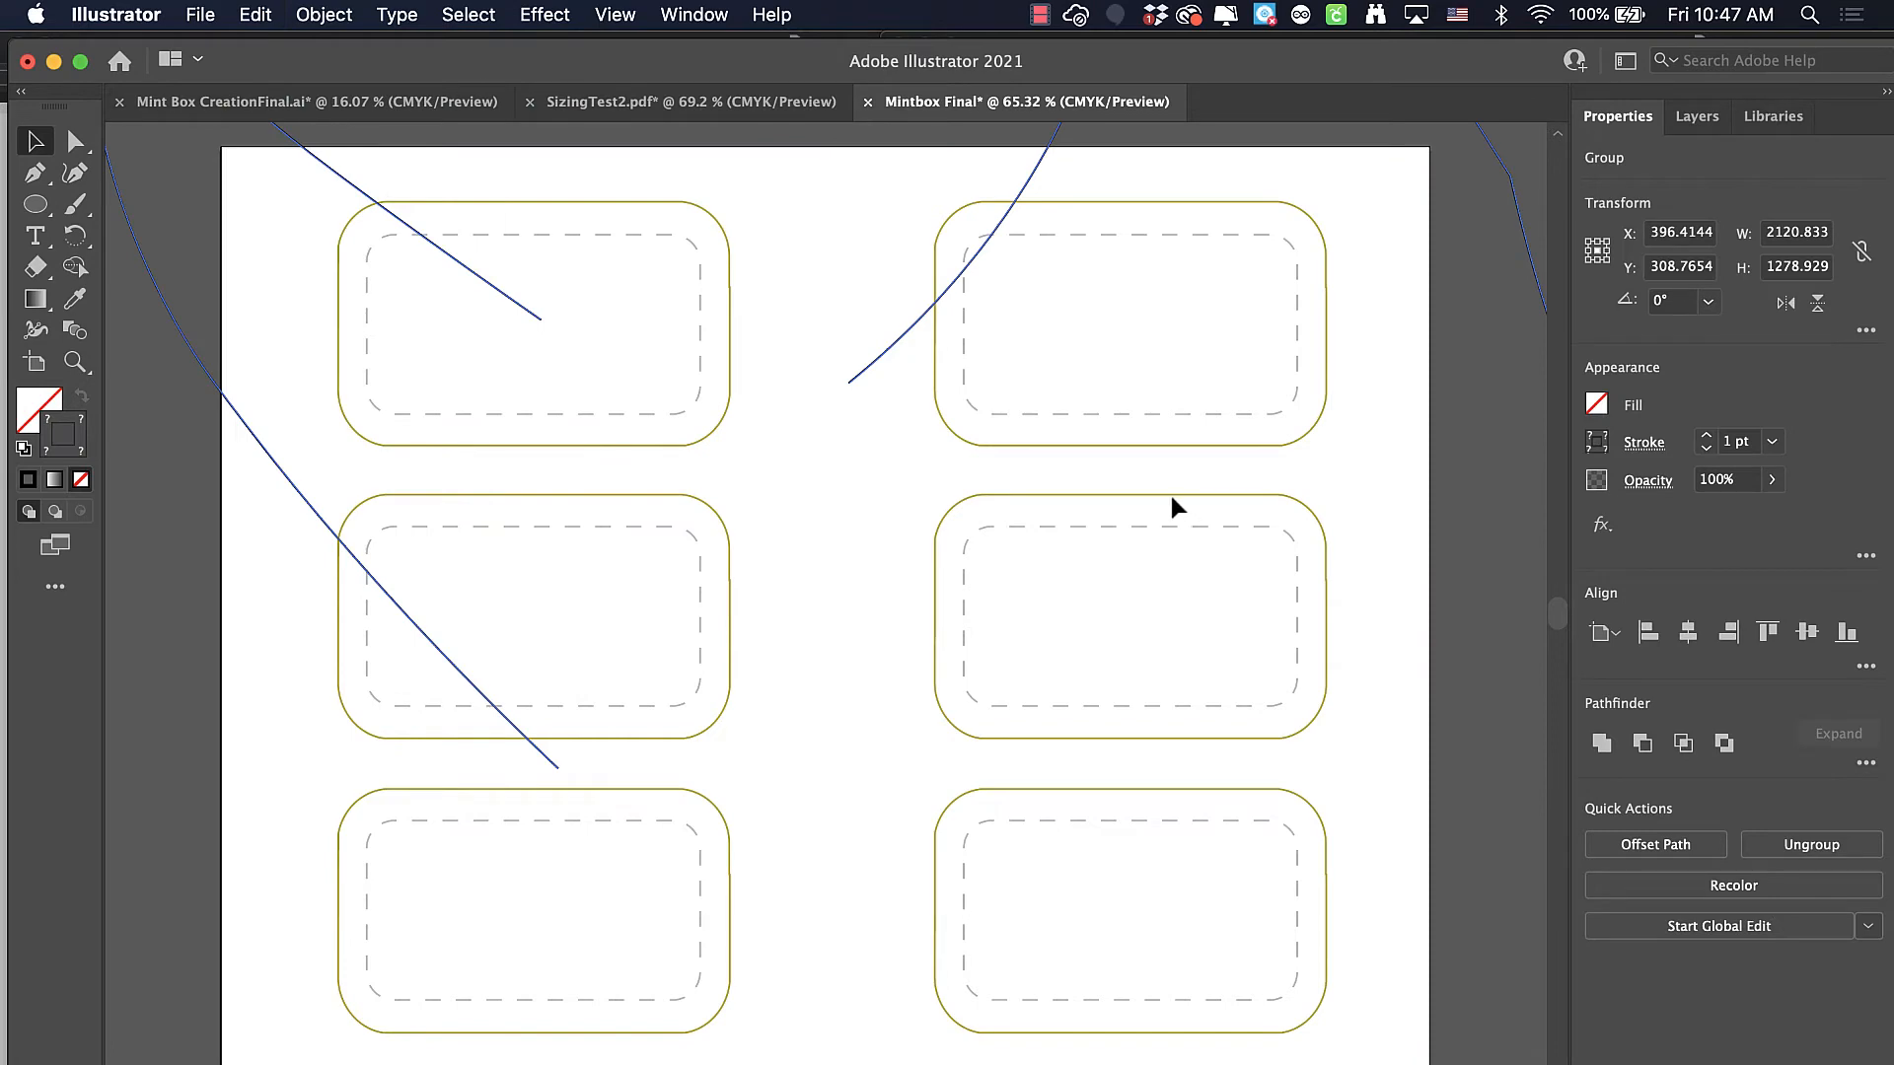
Scale the pasted mountain group proportionally to about 306 x 185 pt and move it over the template's upper-left box
scroll(793, 436, down, 5)
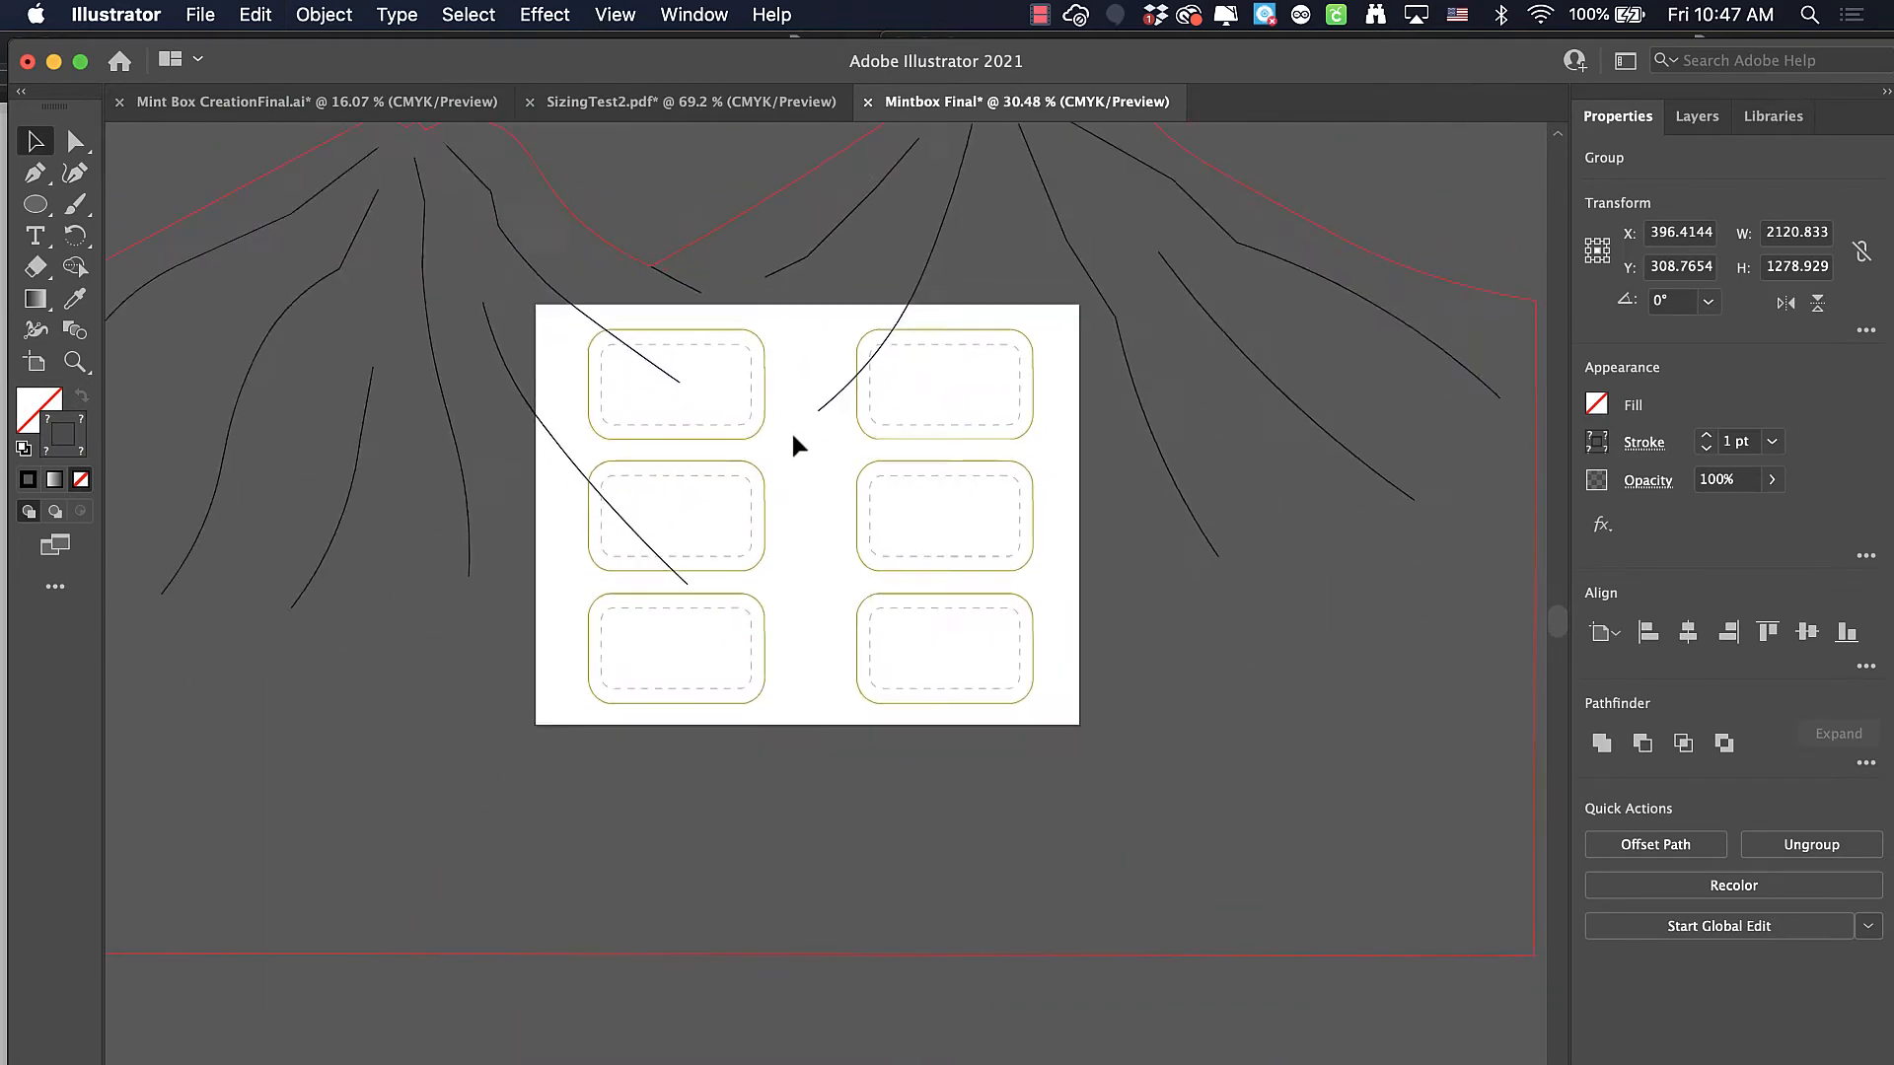
scroll(794, 449, down, 2)
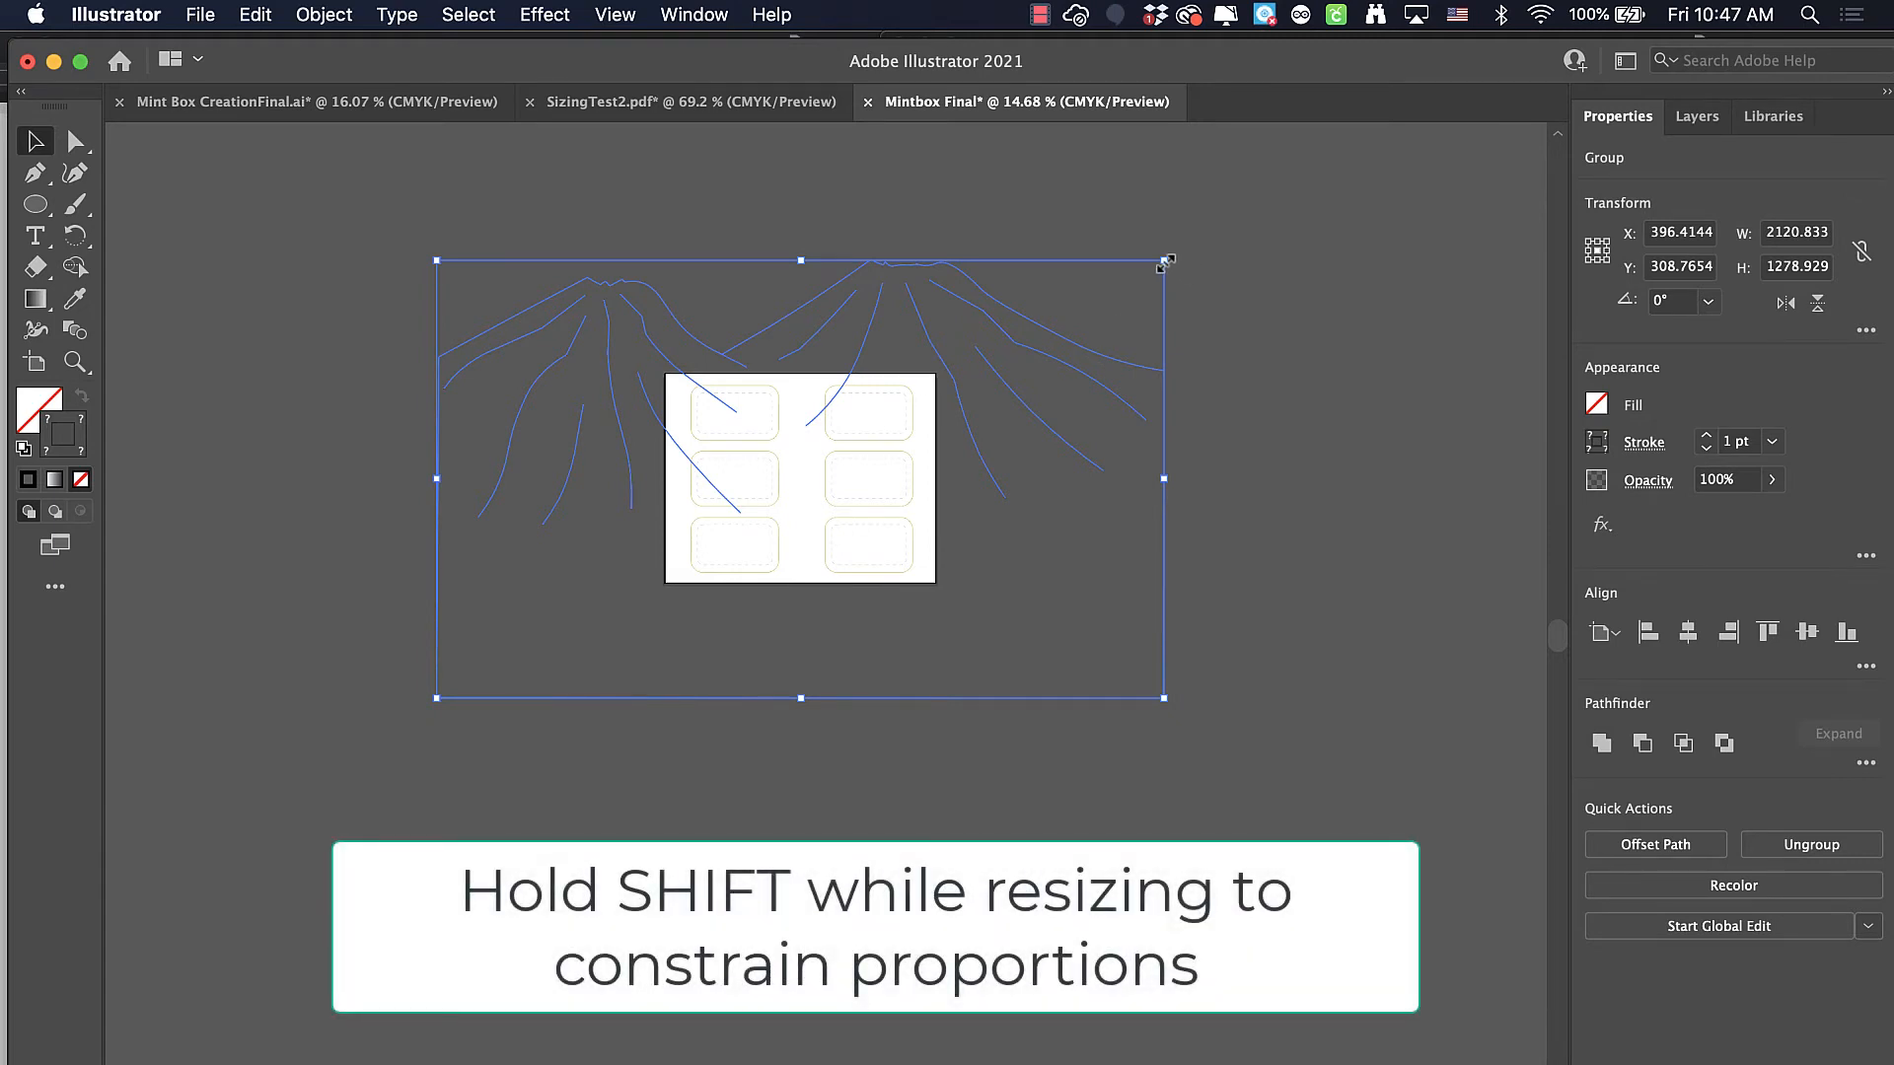
mouse_move(1165, 262)
mouse_down()
mouse_move(1006, 326)
mouse_move(799, 472)
mouse_move(545, 573)
mouse_up()
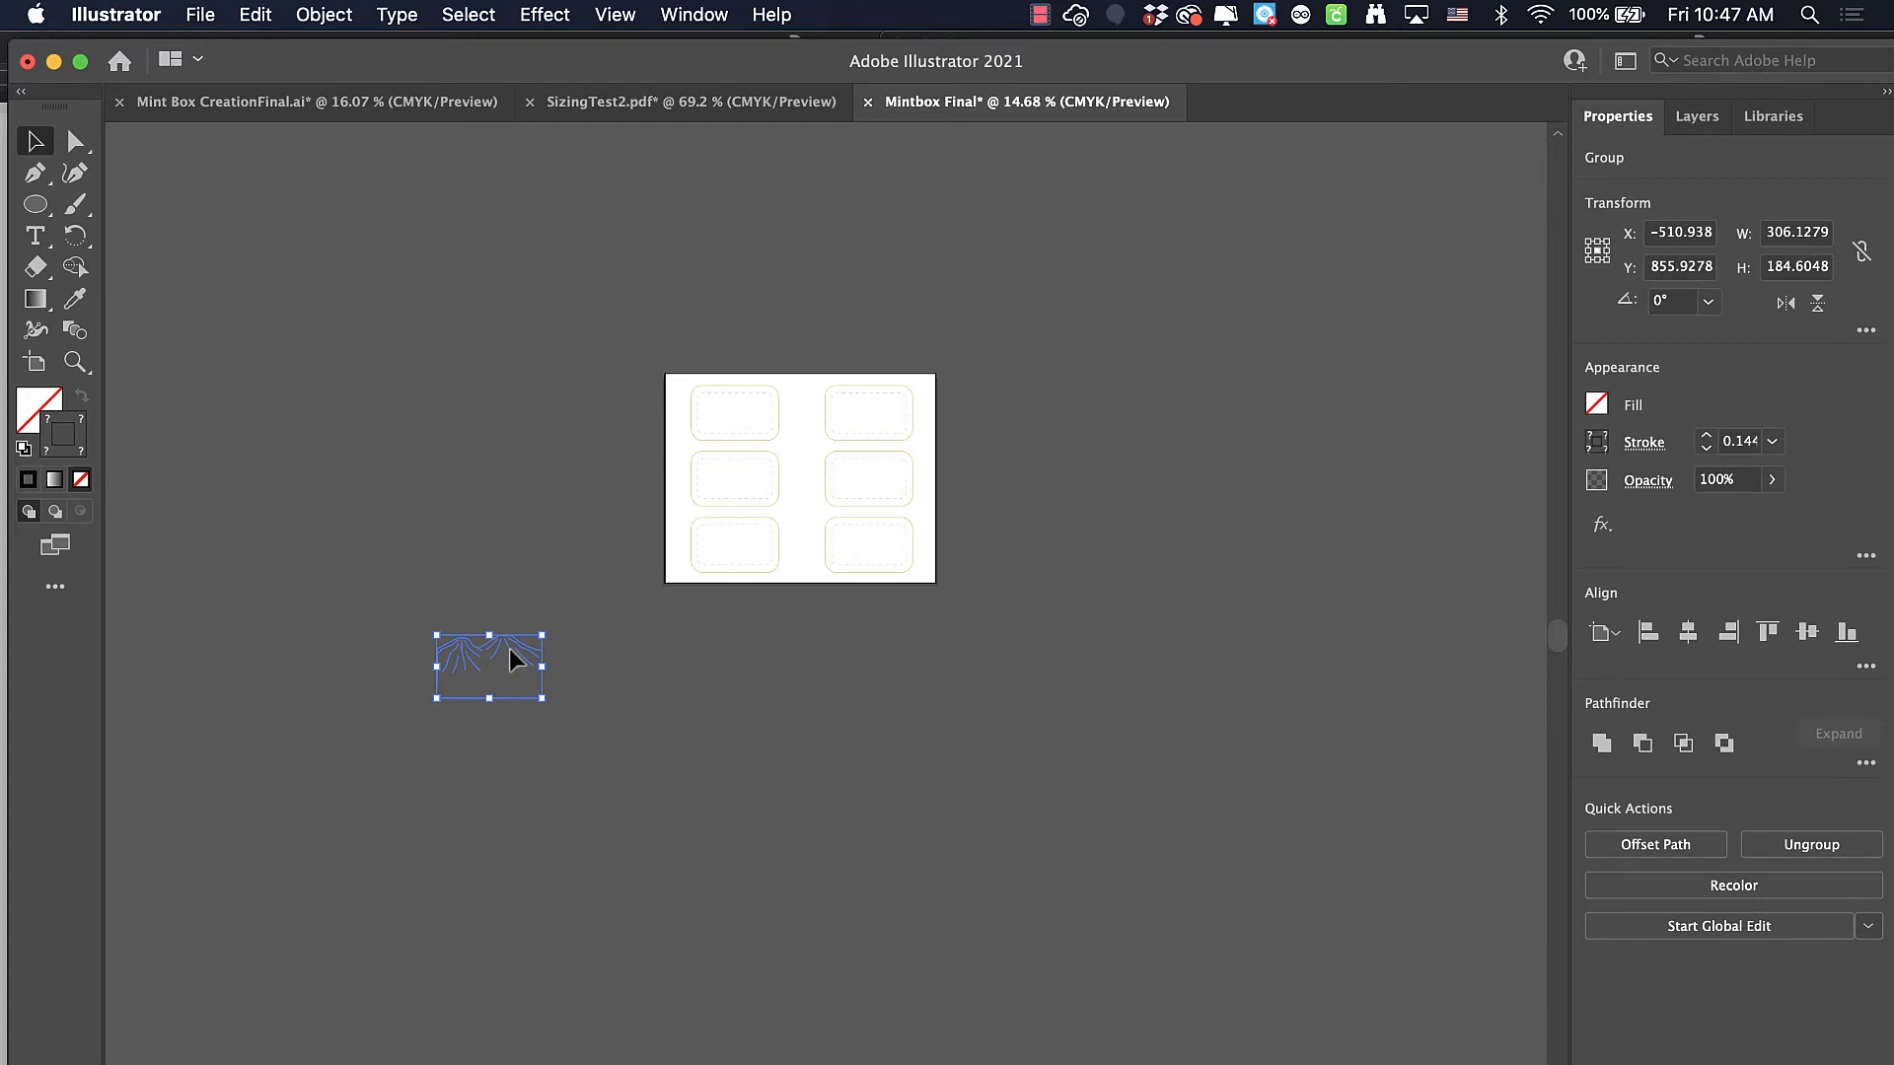
drag(509, 649, 631, 547)
drag(761, 415, 767, 410)
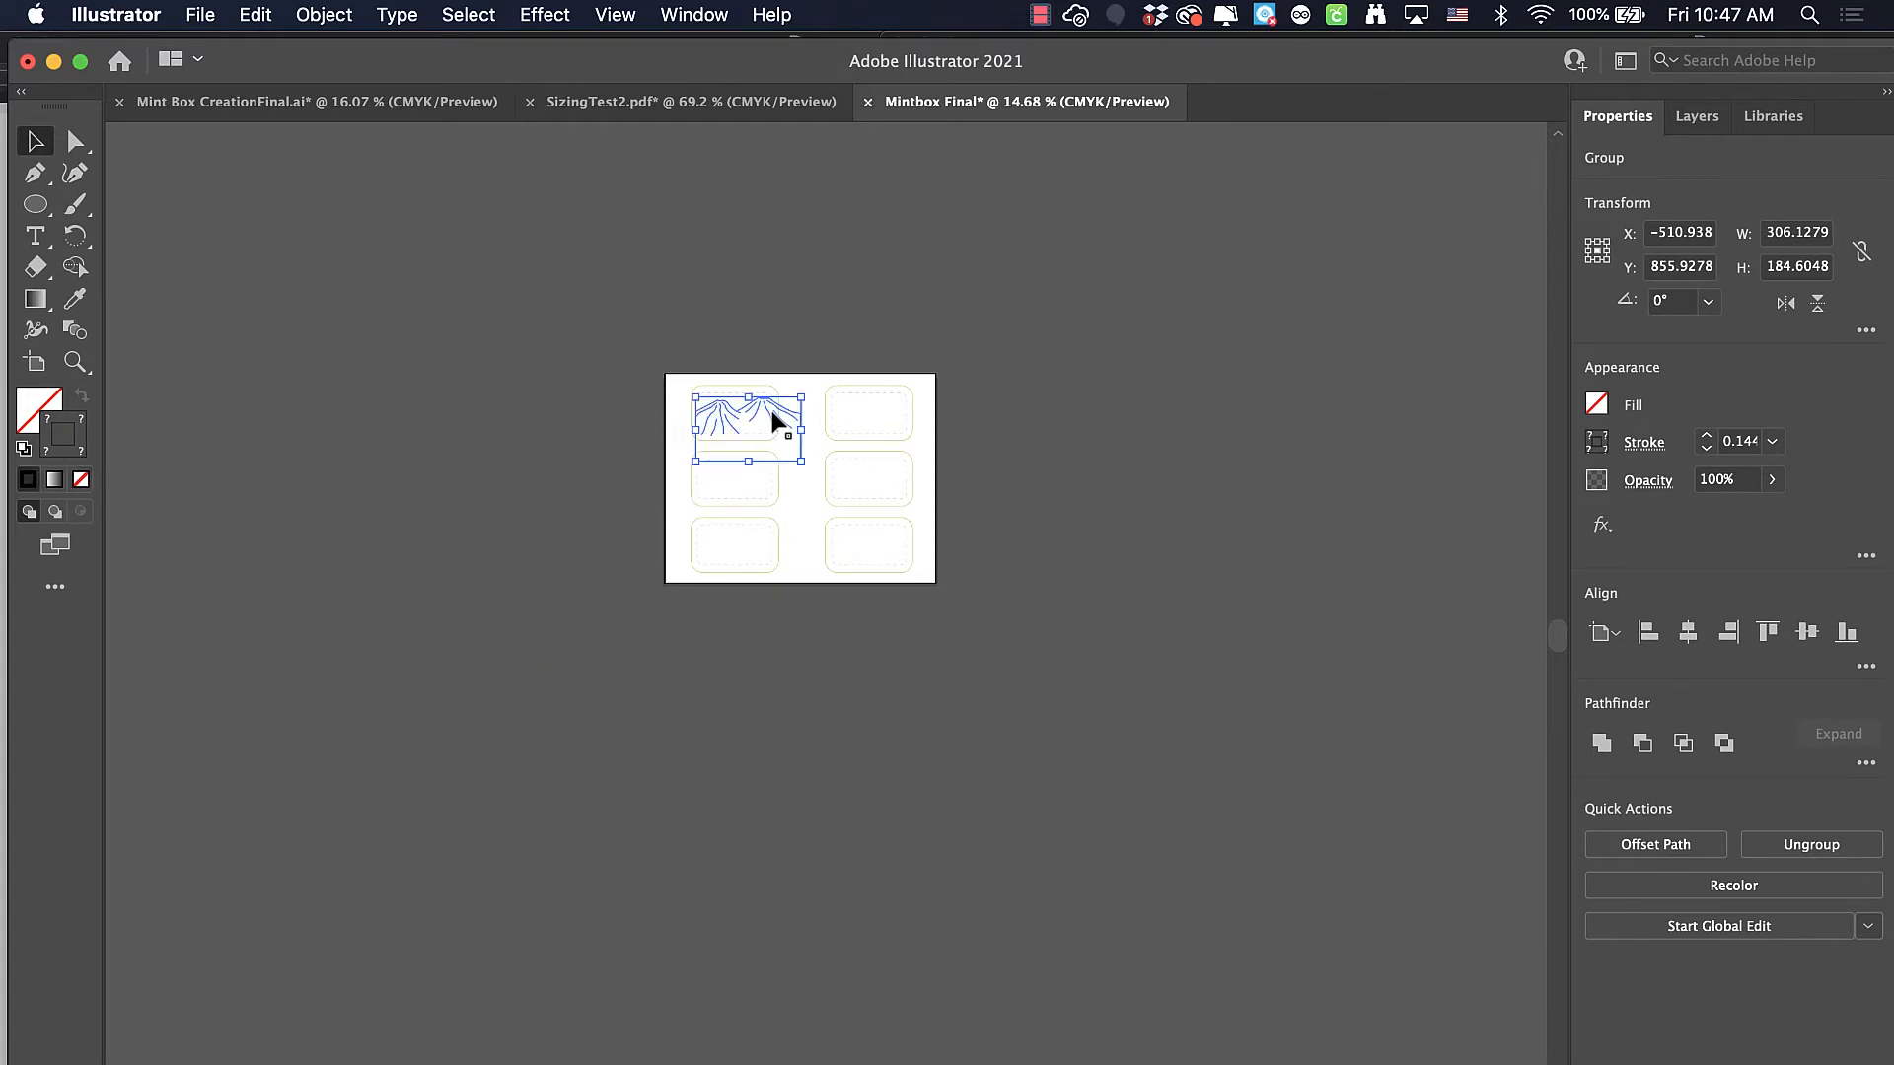
Shrink the mountain group to about 228 x 137 pt and position its peaks inside the upper-left box's dashed window
key(super+0)
scroll(831, 520, up, 1)
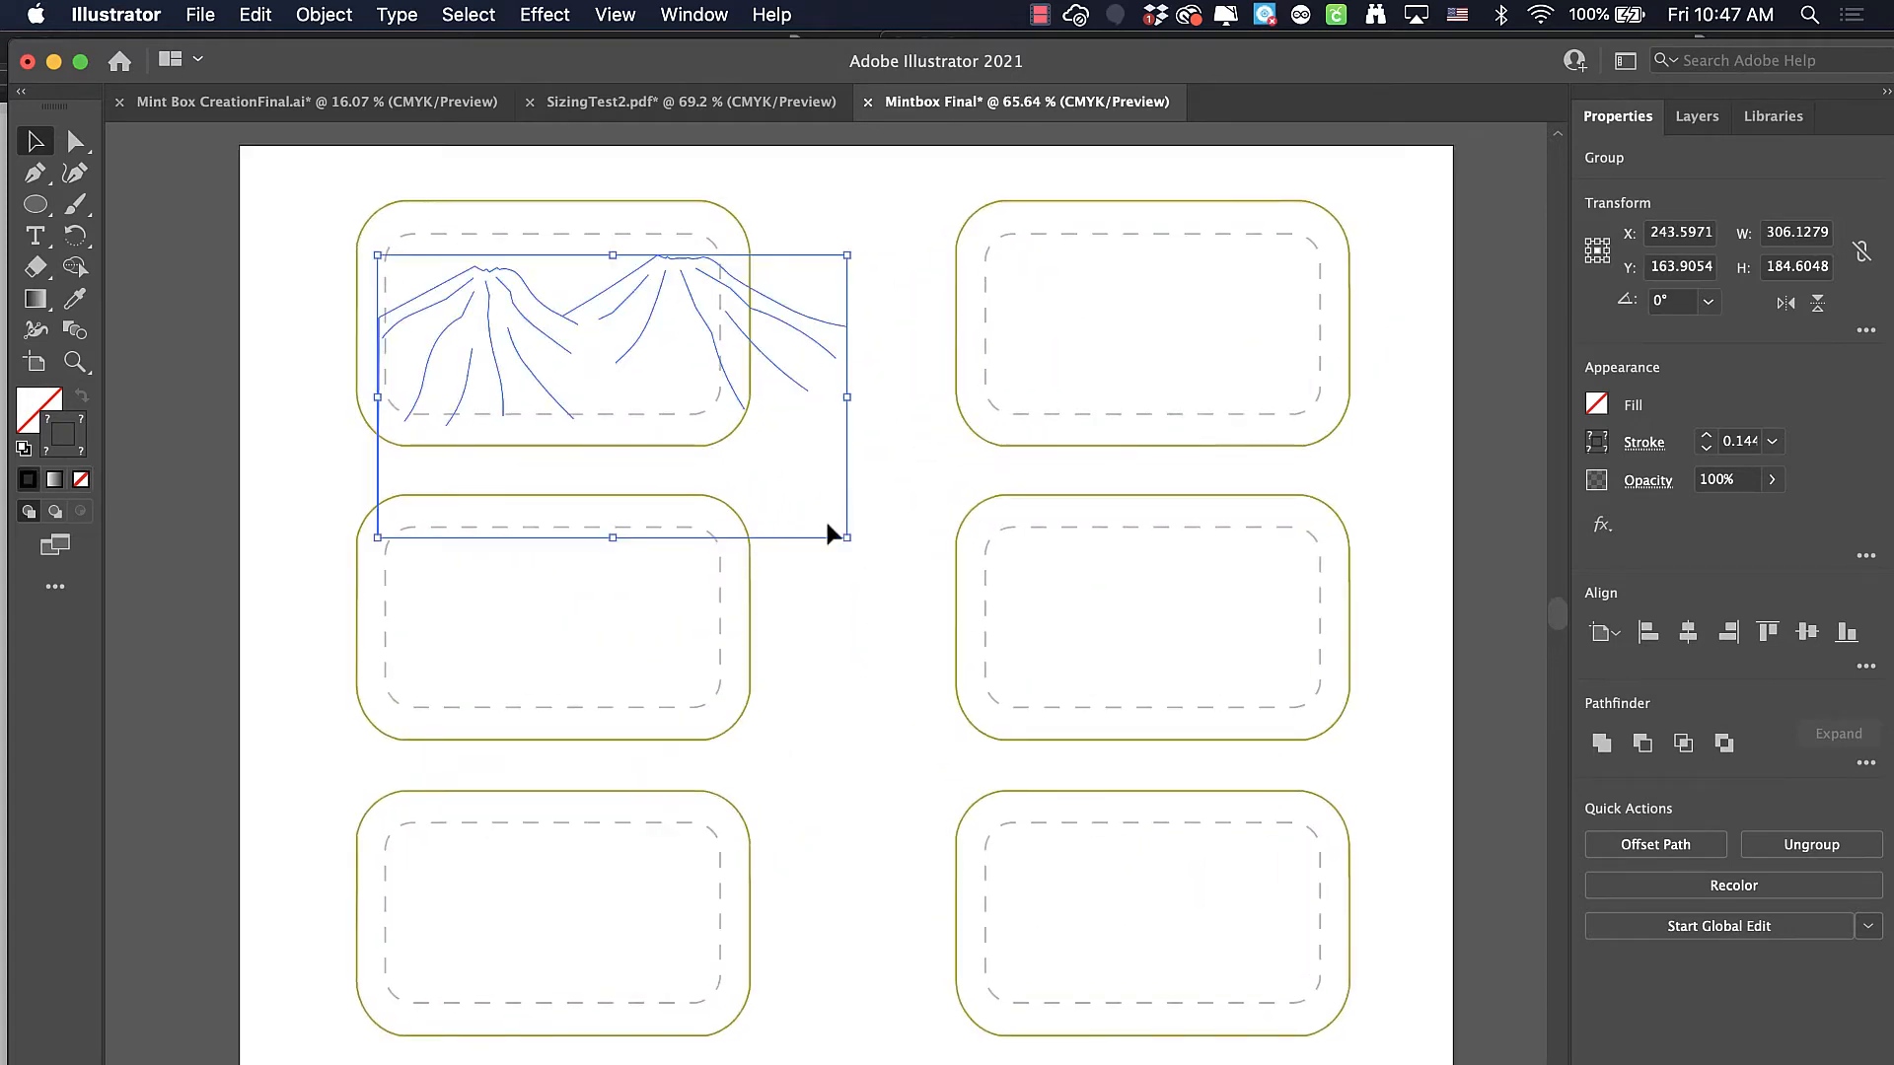
drag(847, 534, 728, 473)
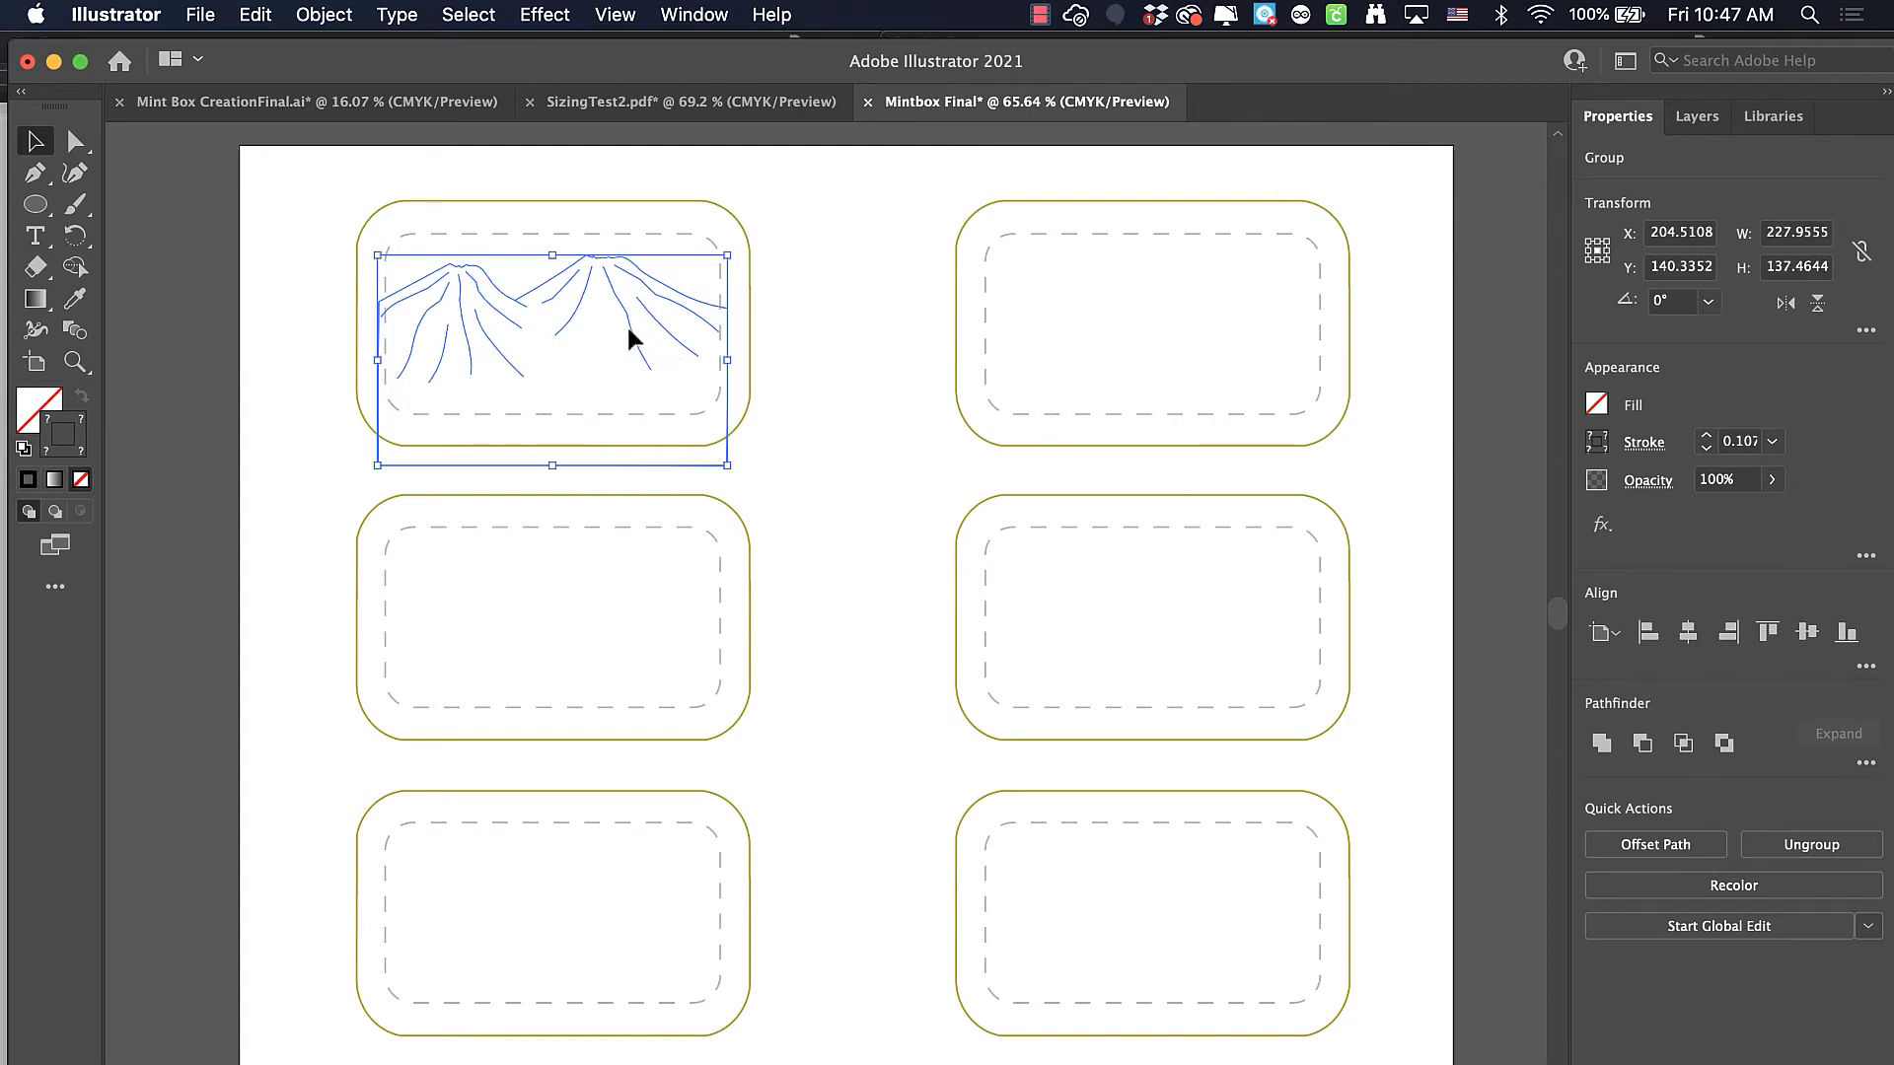
drag(632, 328, 639, 327)
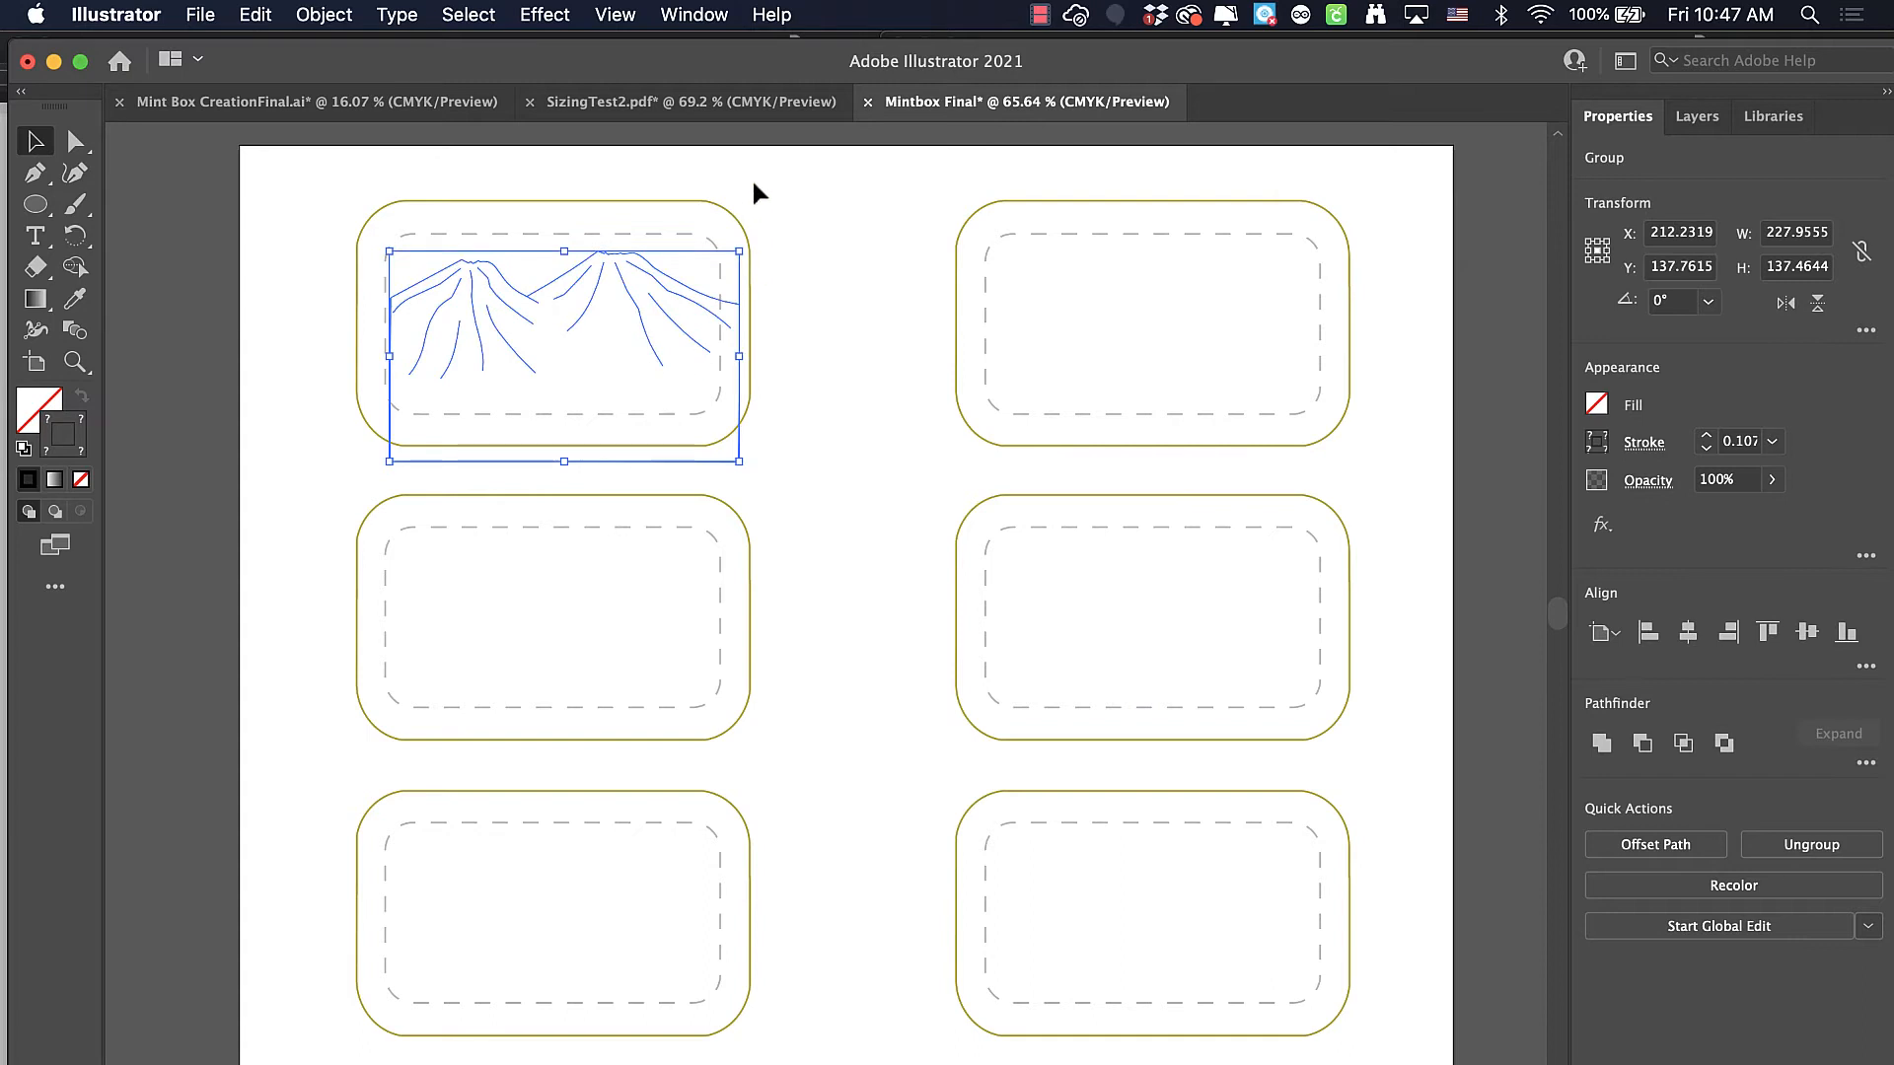
scroll(370, 189, up, 4)
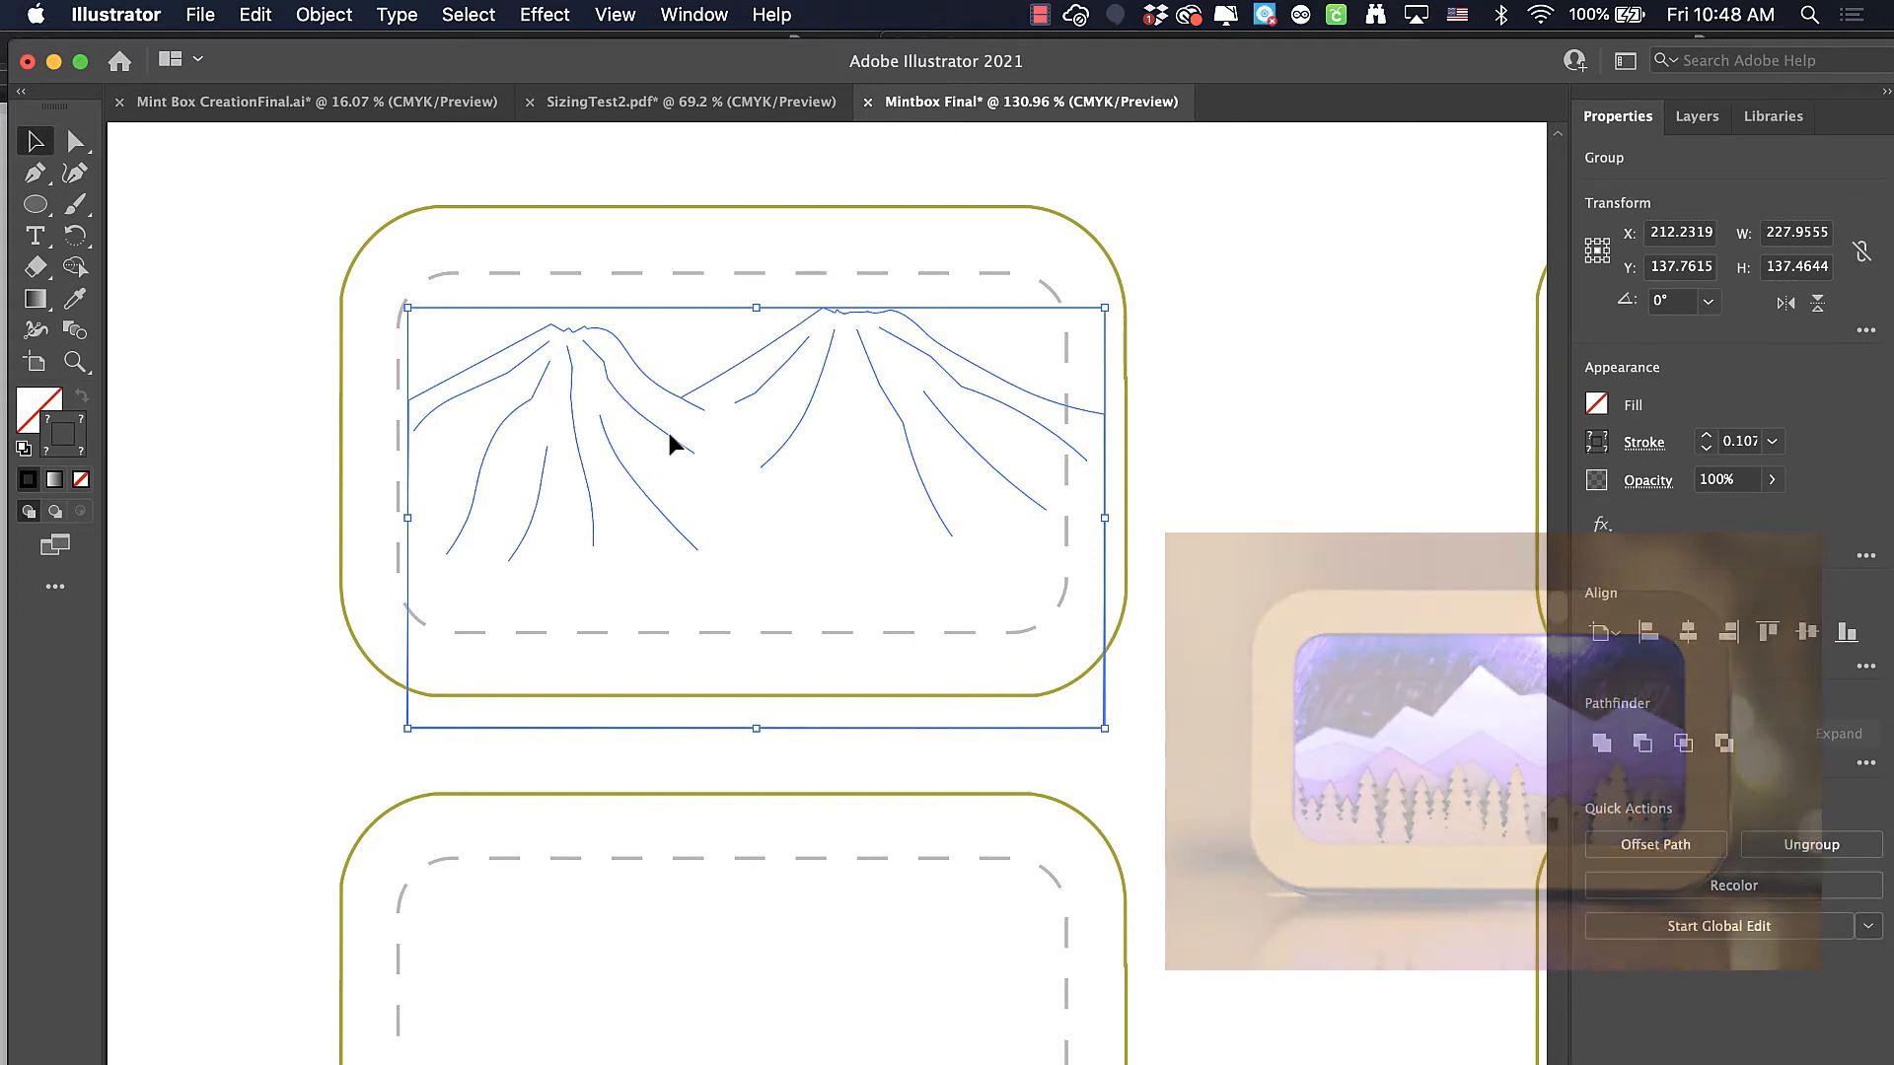
drag(669, 434, 657, 434)
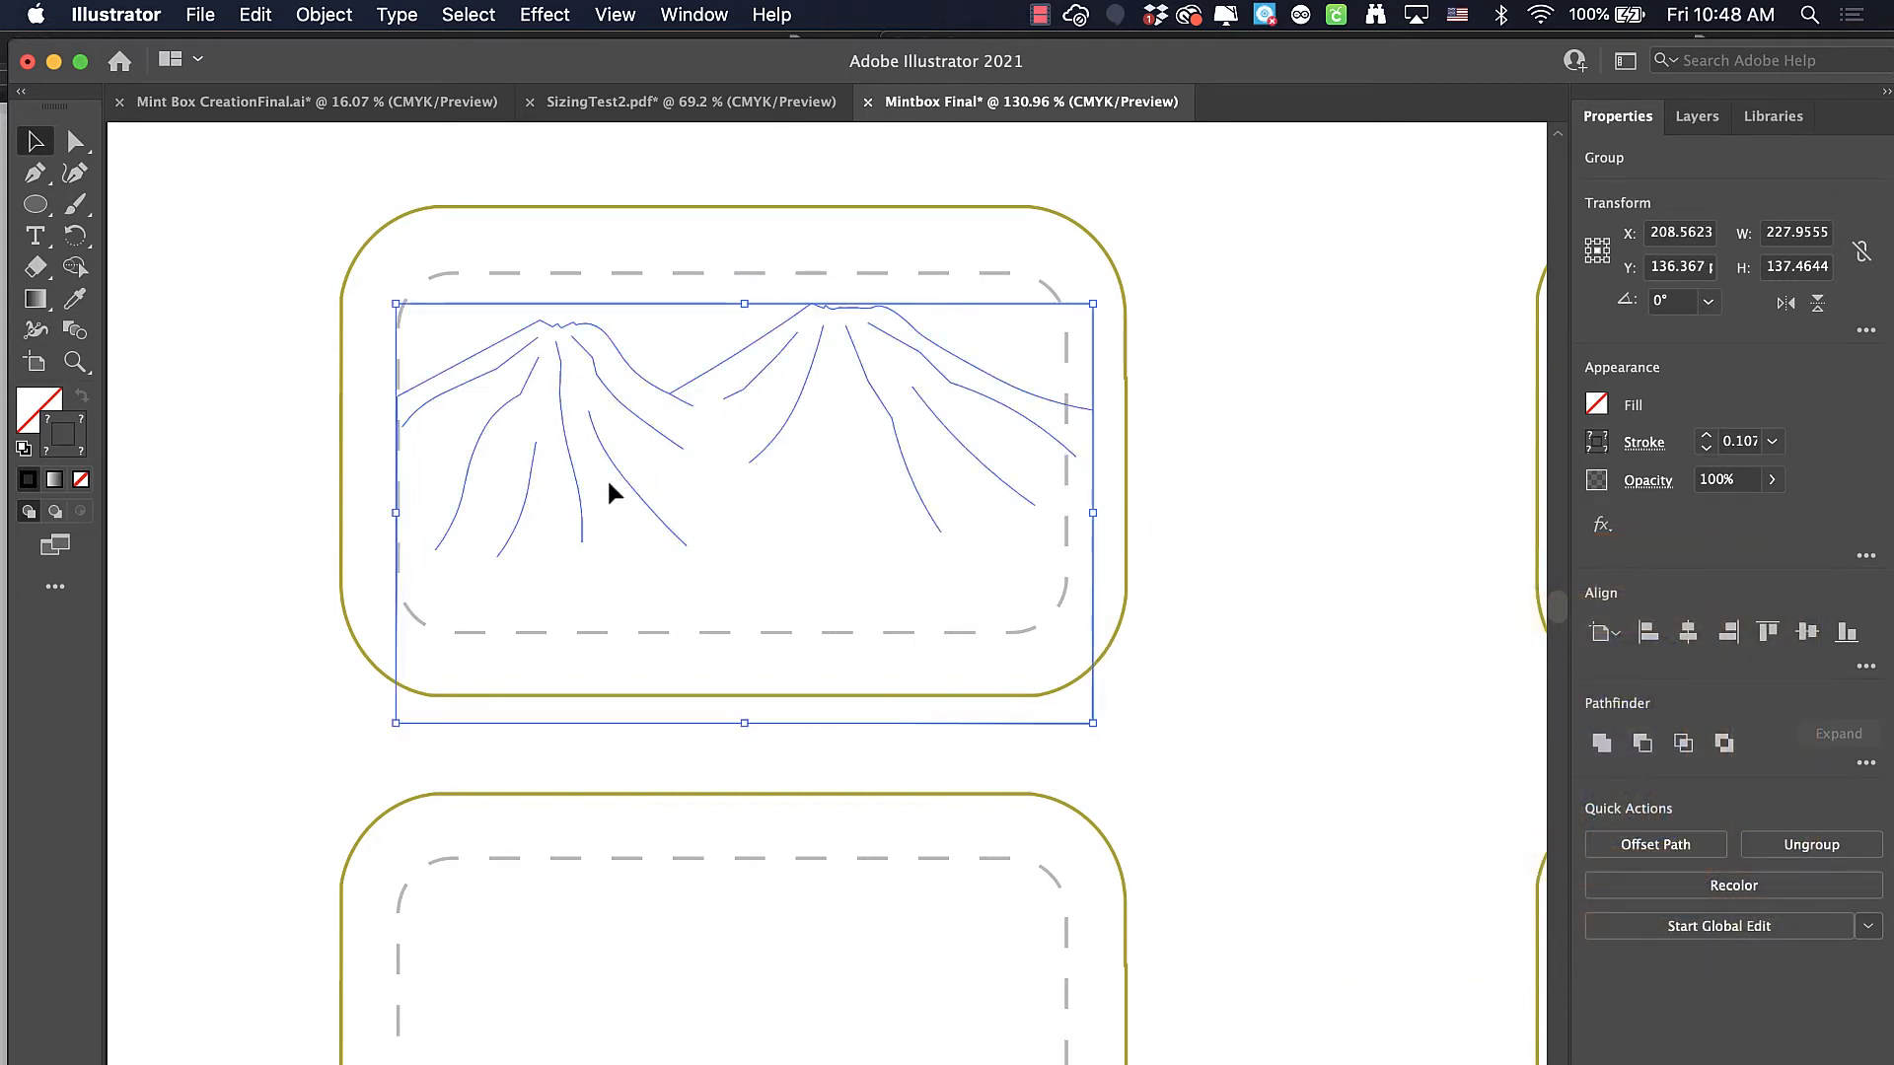
Move the mountain outline's two upper side anchor points outward onto the left and right edges of the template box
click(73, 145)
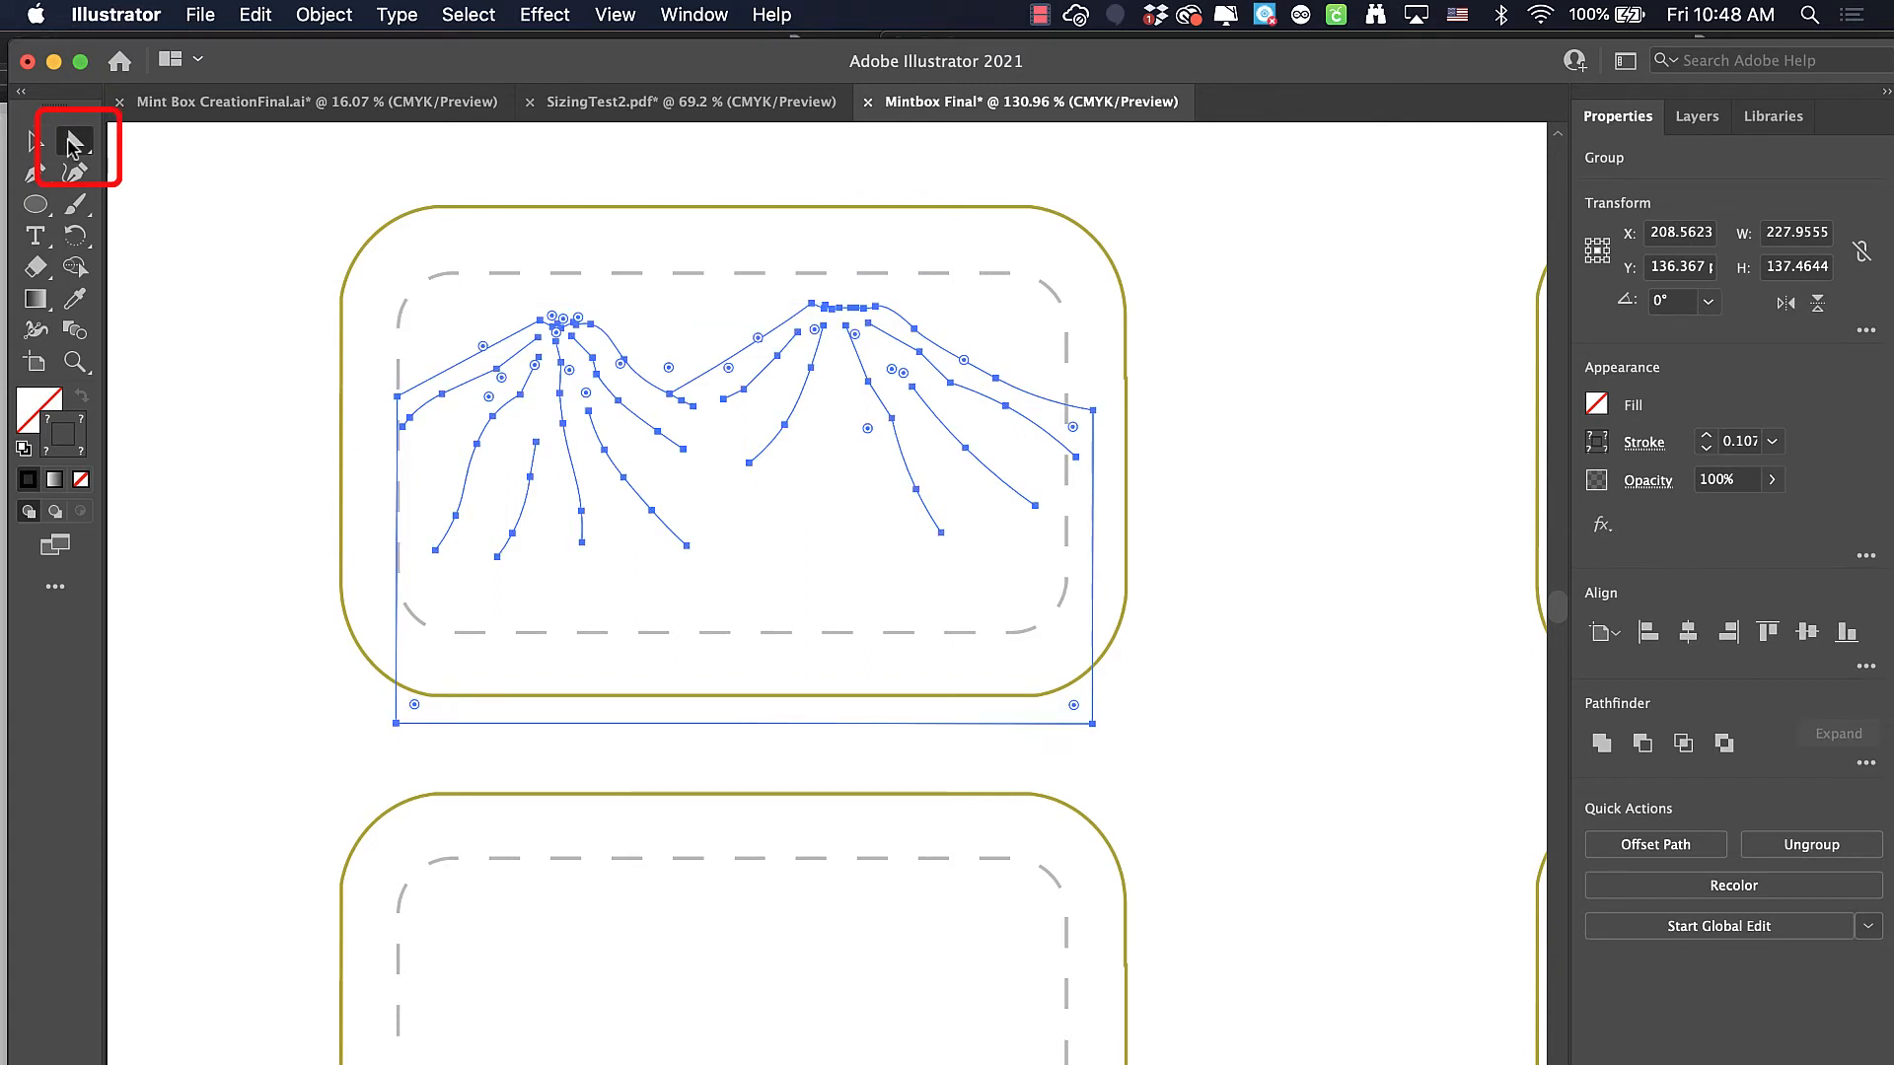
click(396, 397)
drag(397, 396, 341, 392)
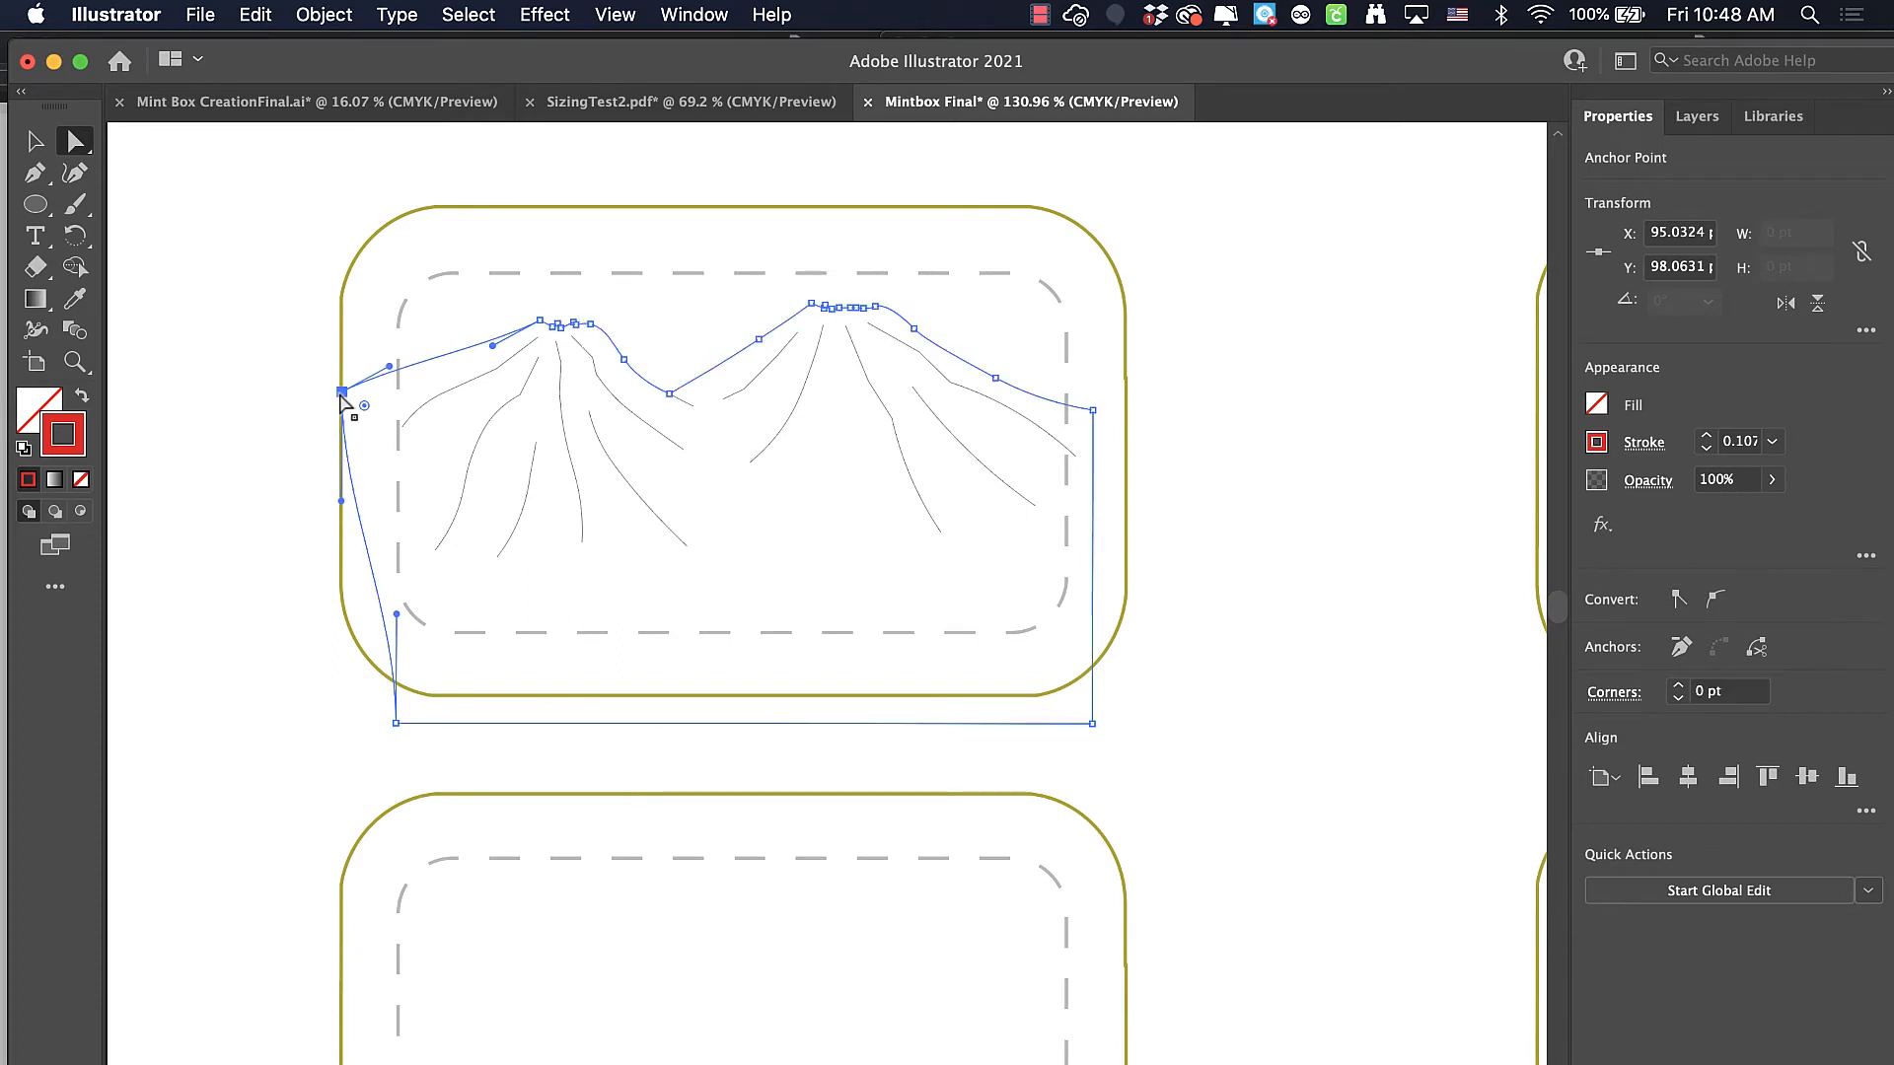
click(1093, 409)
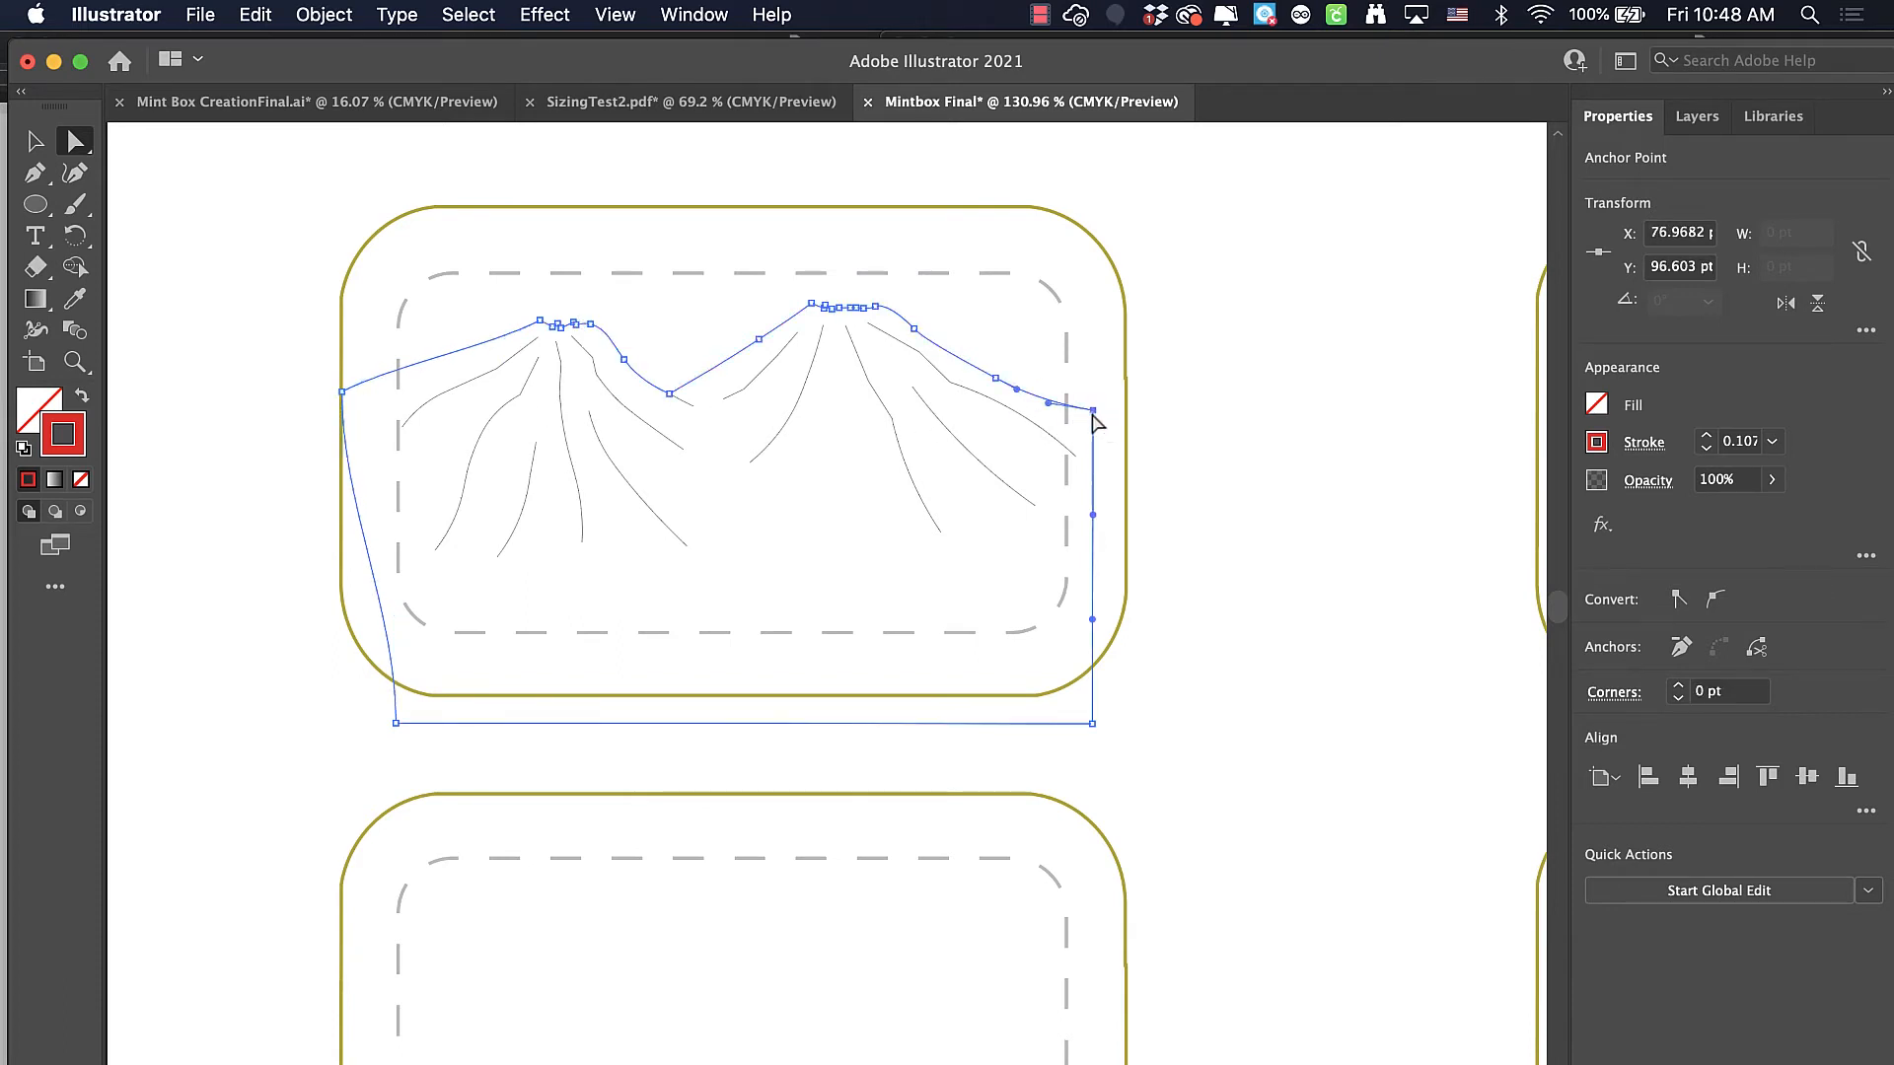
drag(1093, 409, 1123, 405)
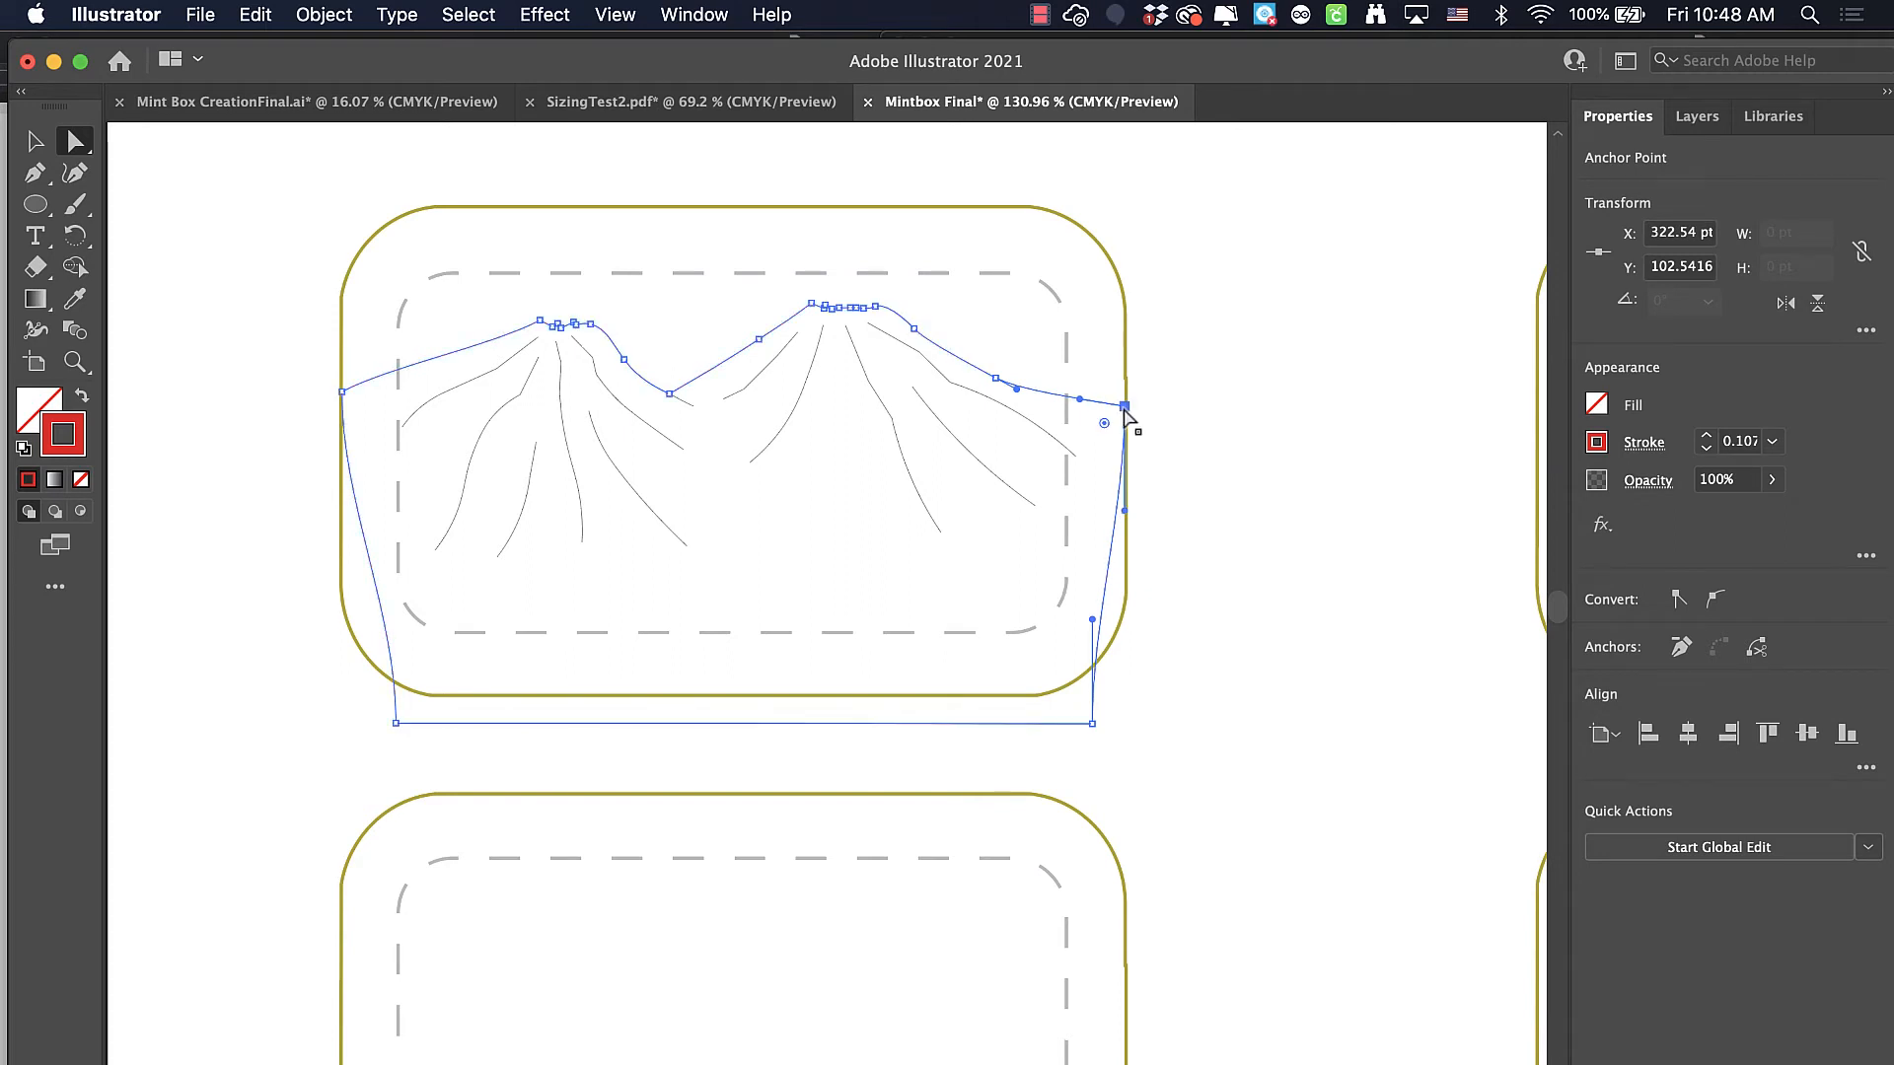
Move the mountain outline's two lower corner anchor points to line up with the template box's bottom and side edges
click(396, 723)
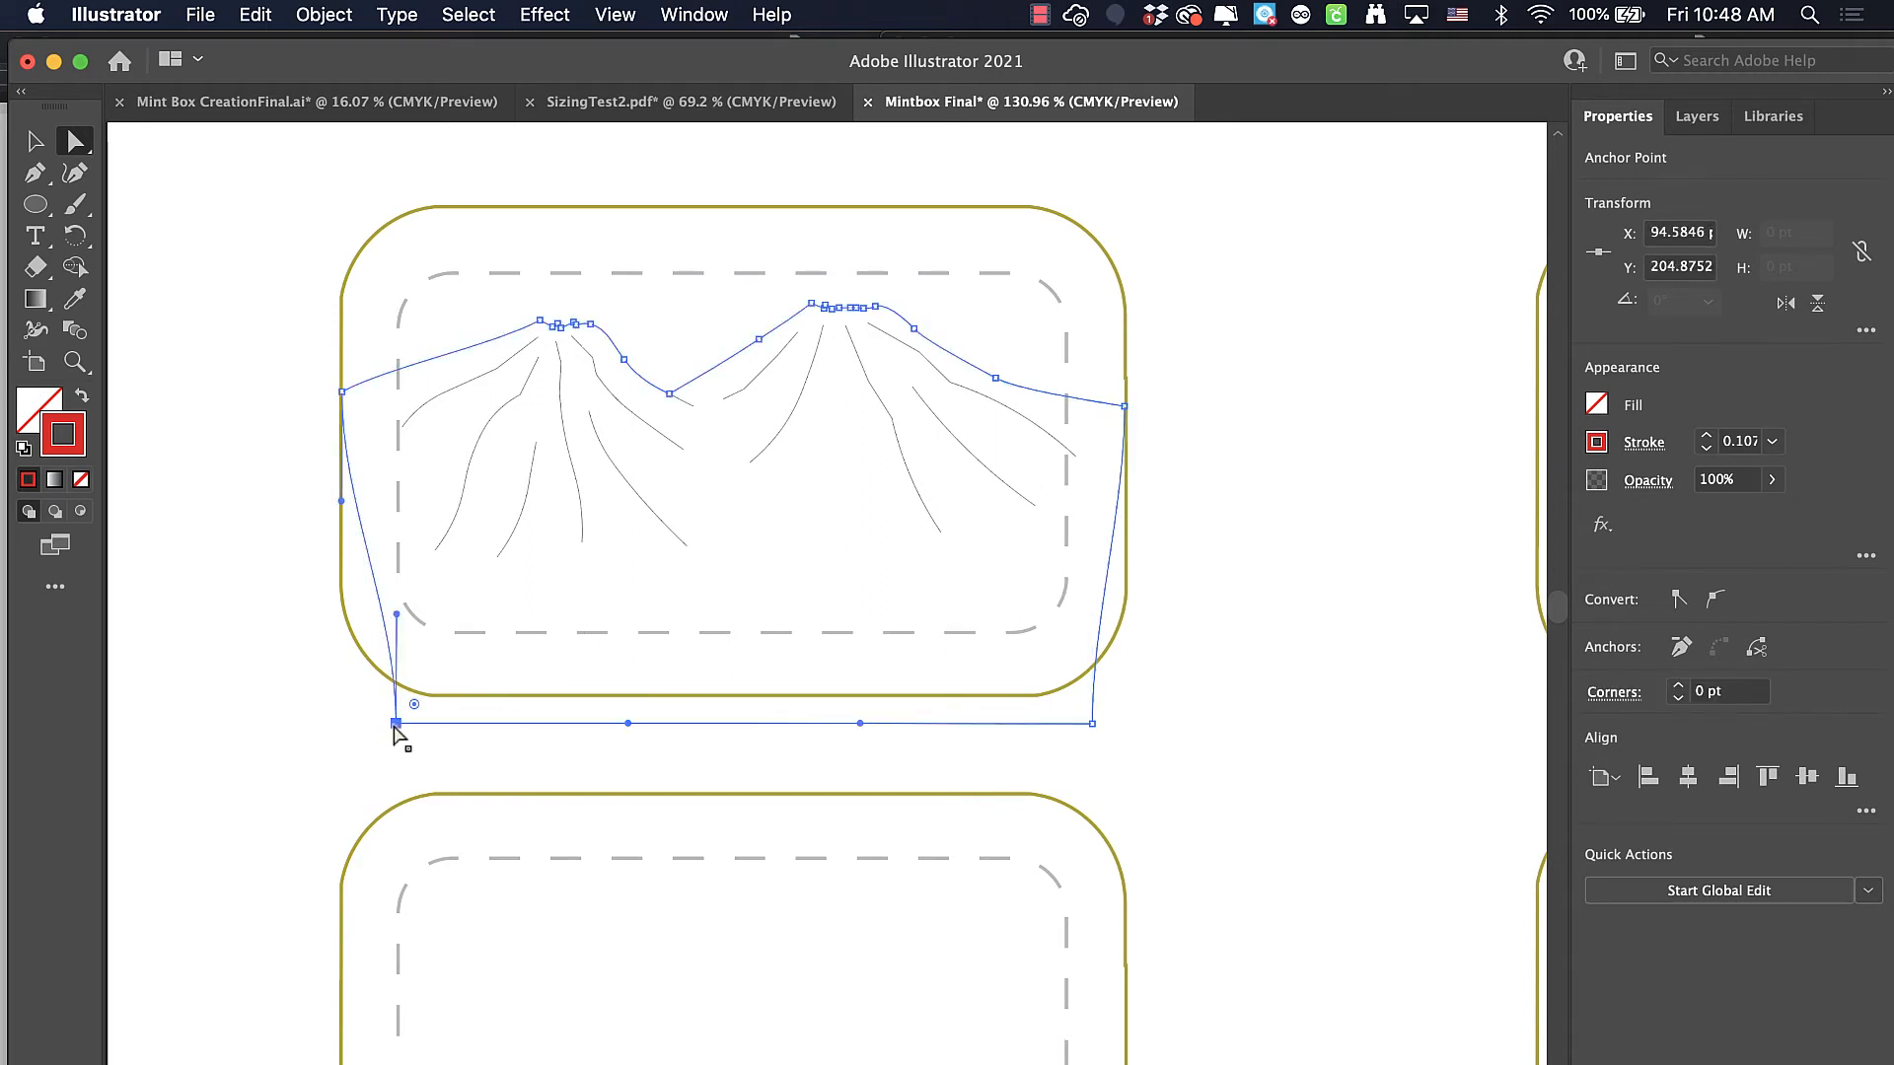
drag(396, 725, 339, 694)
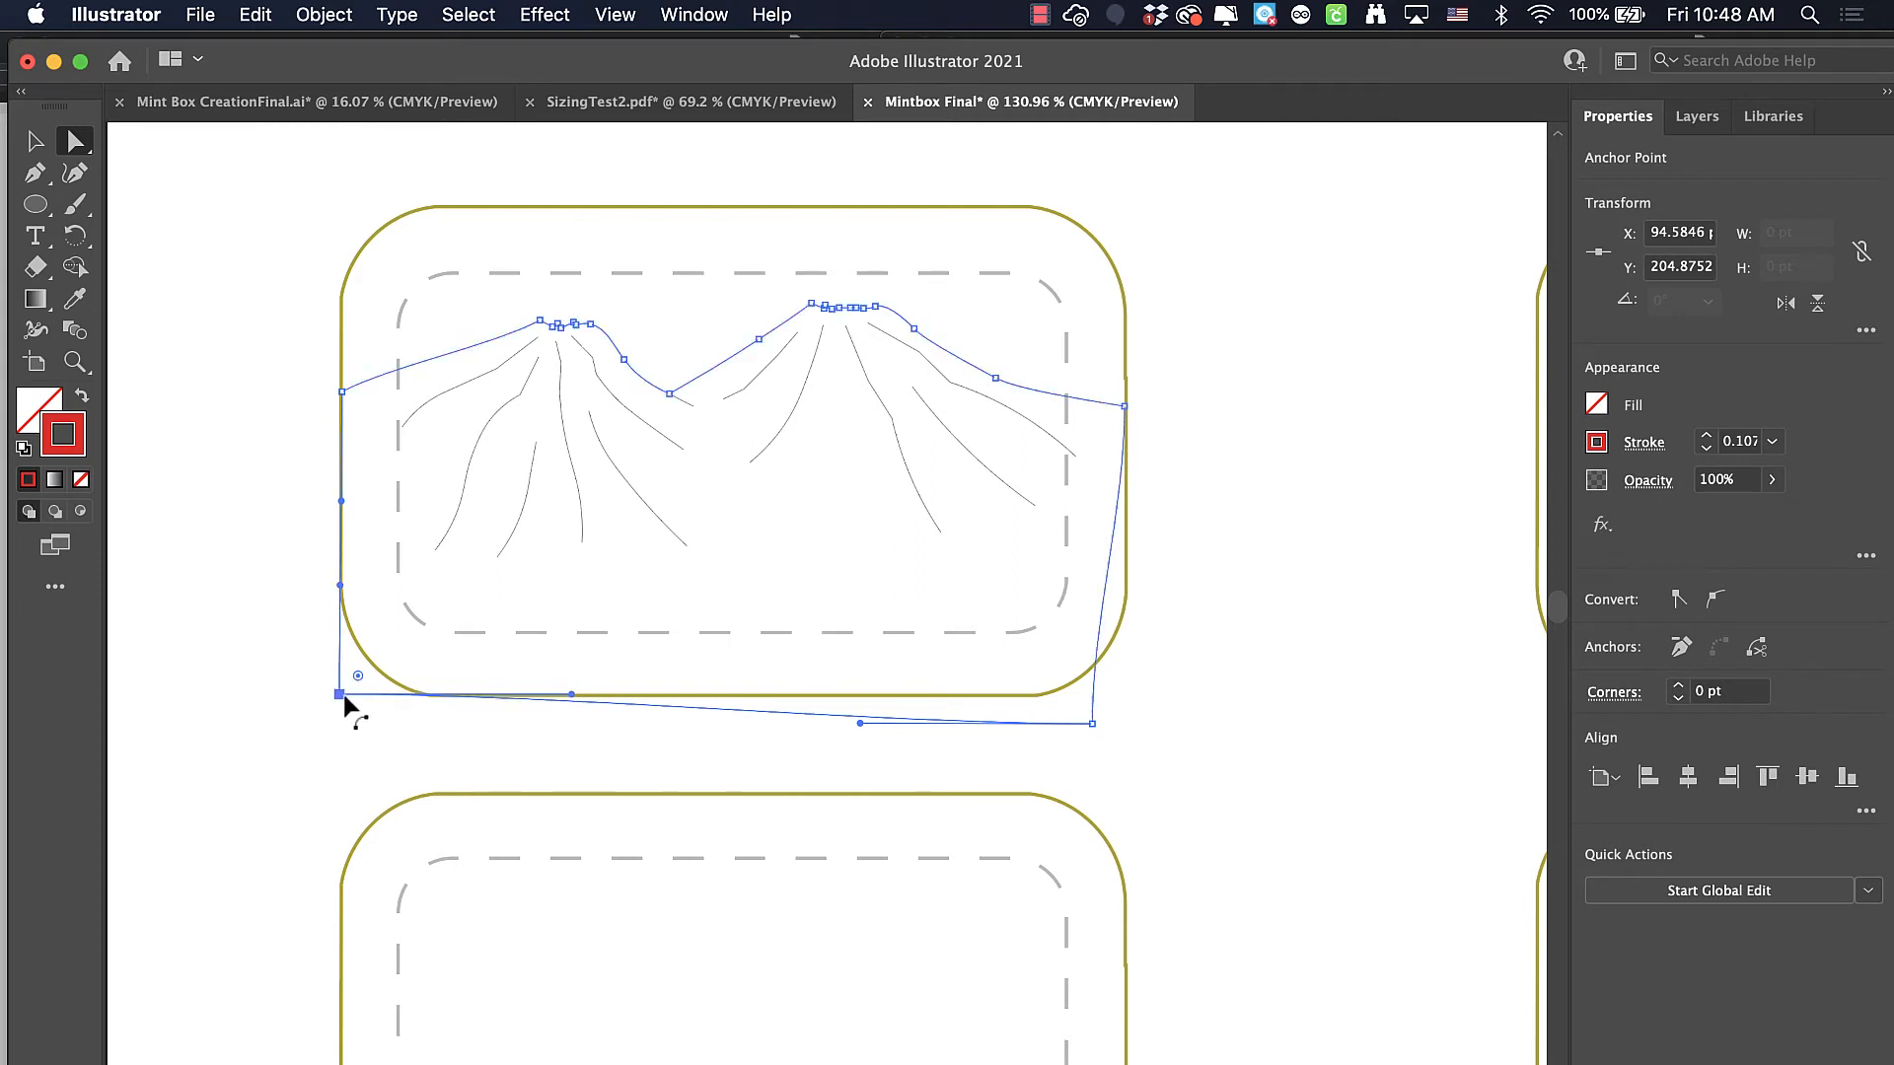
click(1091, 724)
drag(1093, 726, 1125, 698)
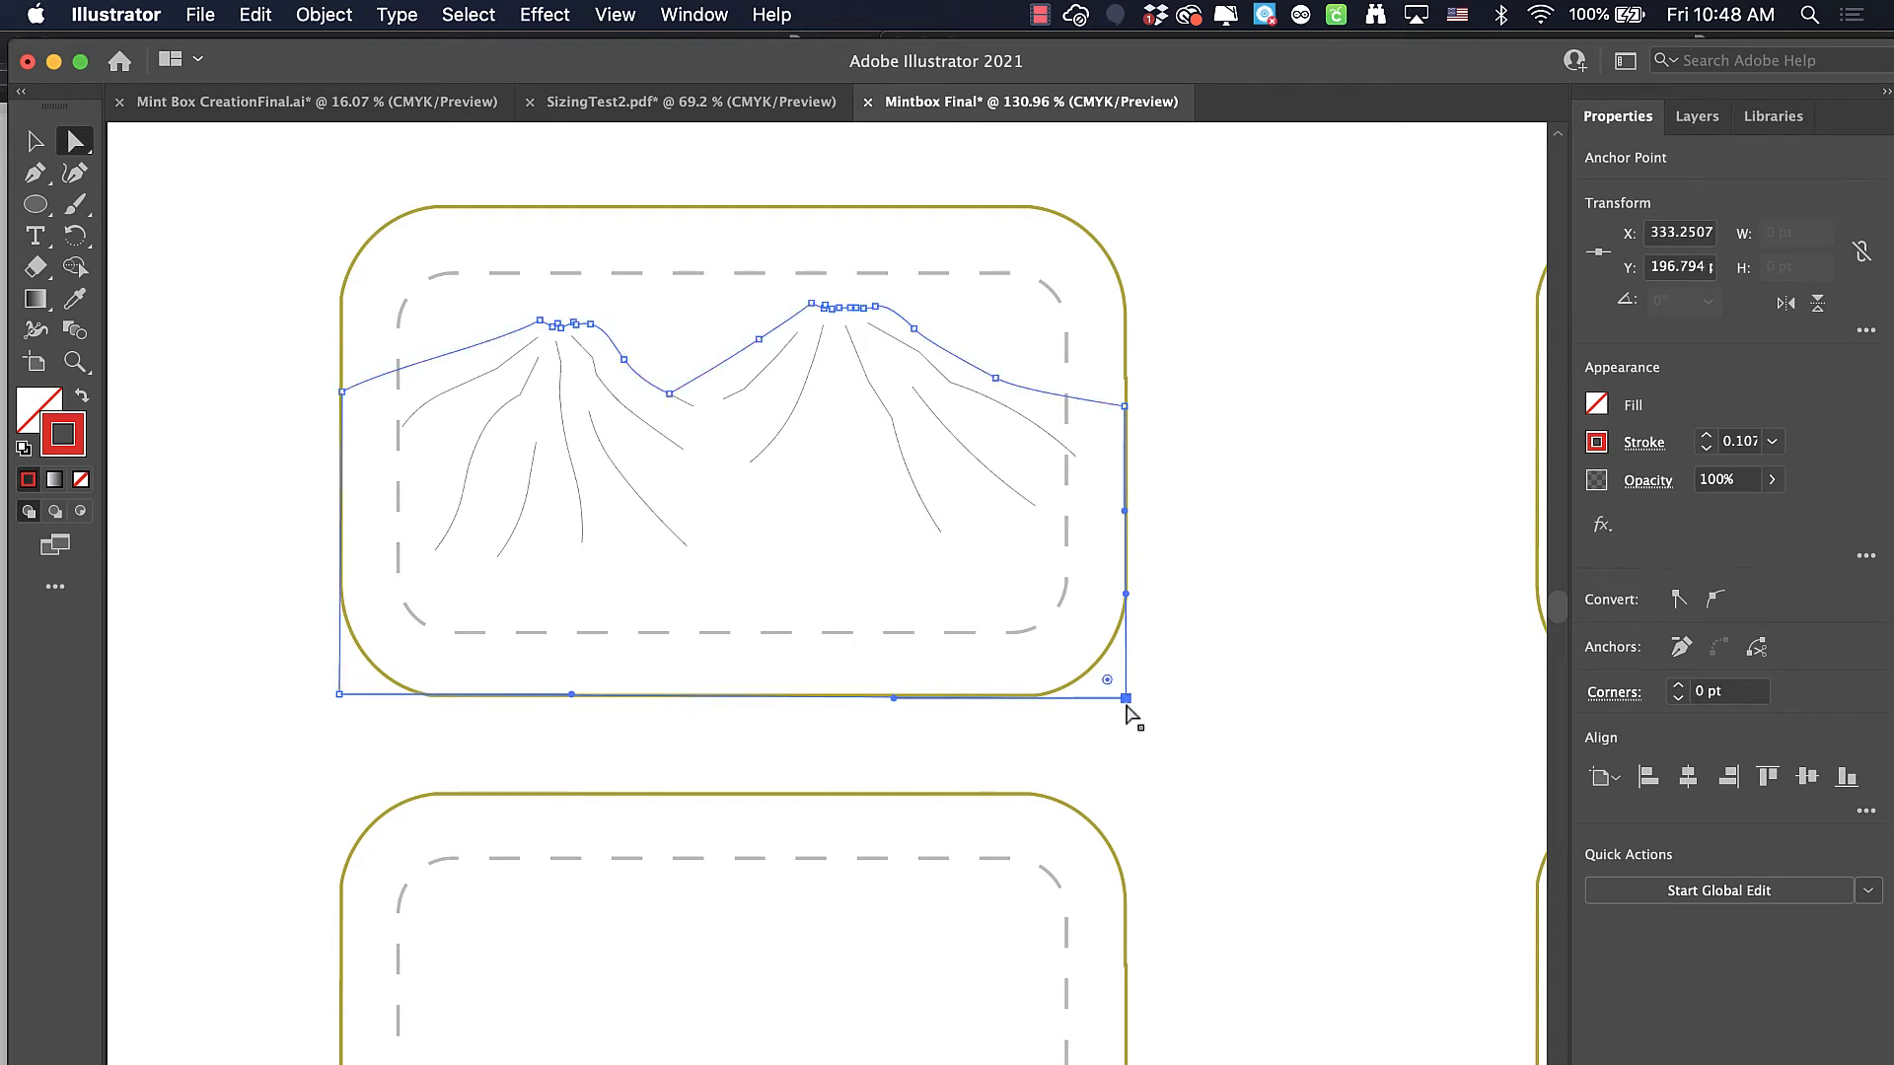
Round the mountain outline's two lower corners to about 35 pt so they follow the template box's curved corners, and clear the selection
drag(1107, 679, 1010, 584)
click(340, 695)
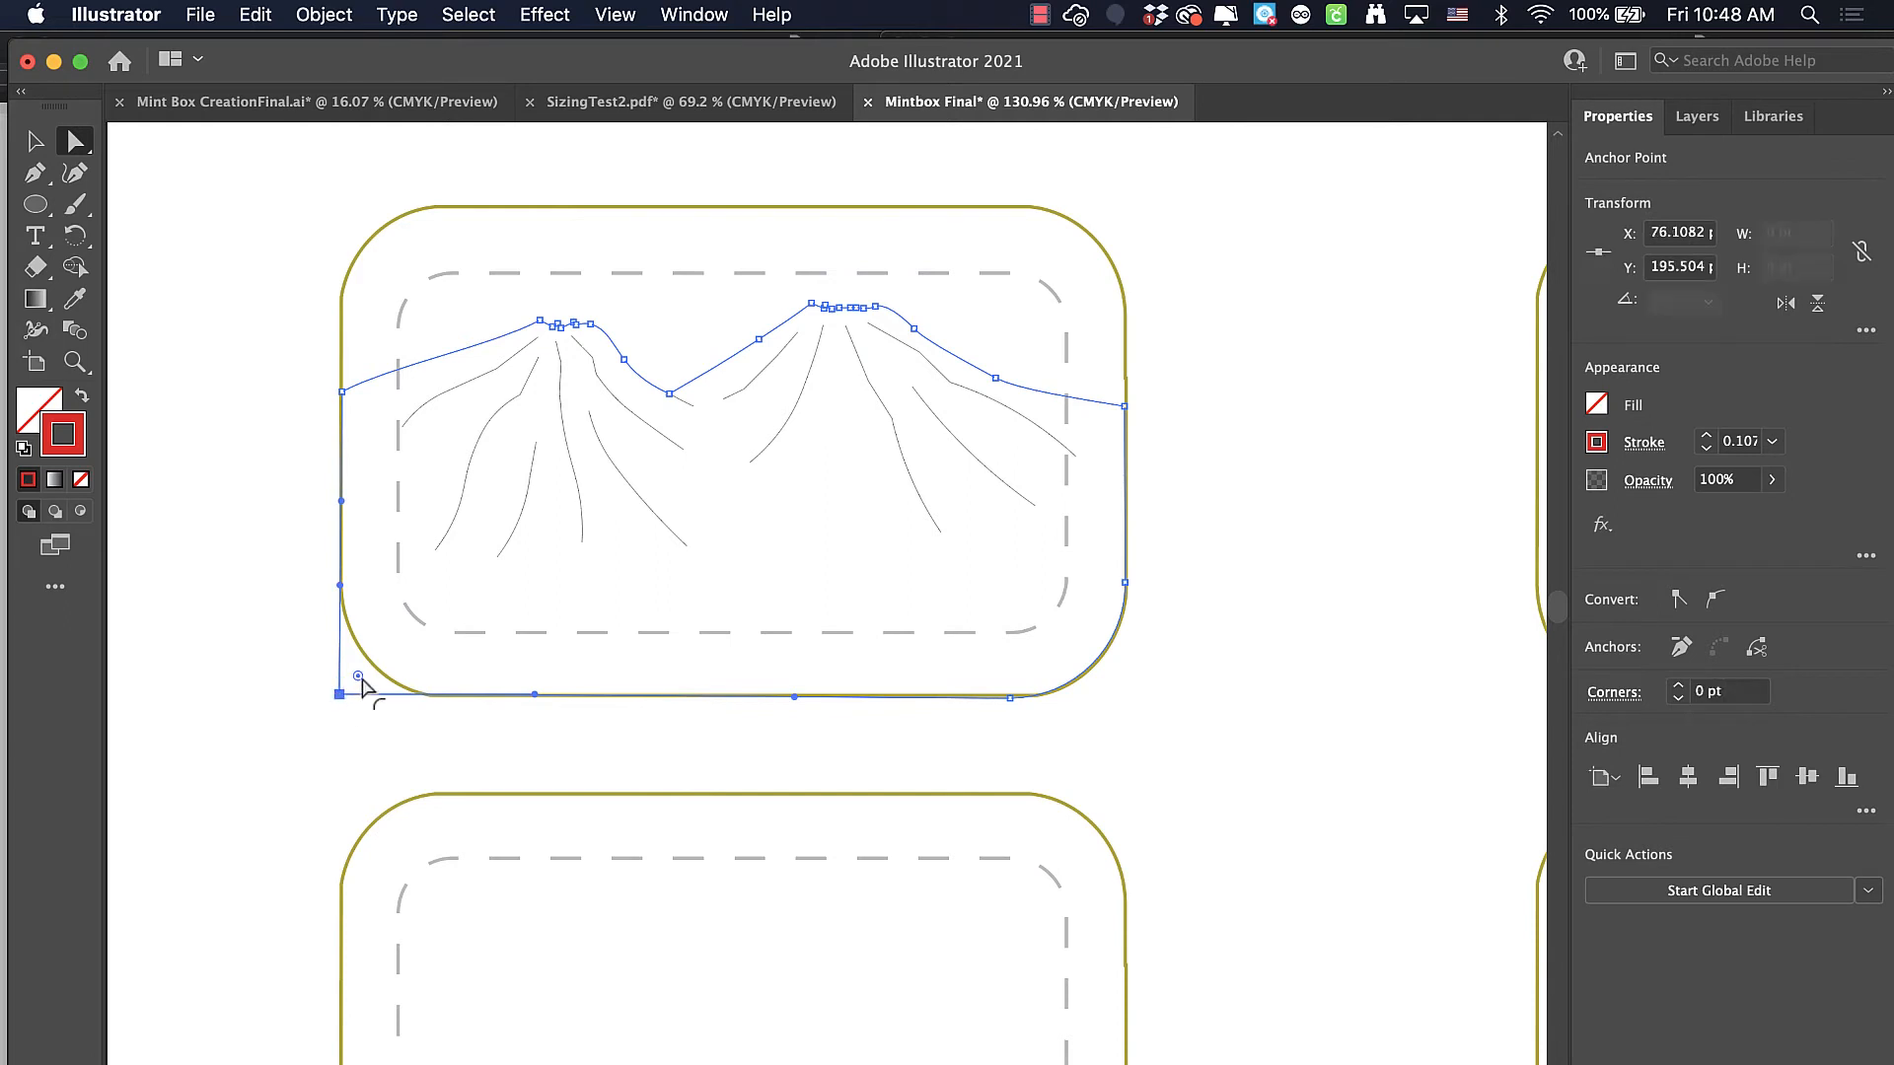
drag(361, 682, 459, 611)
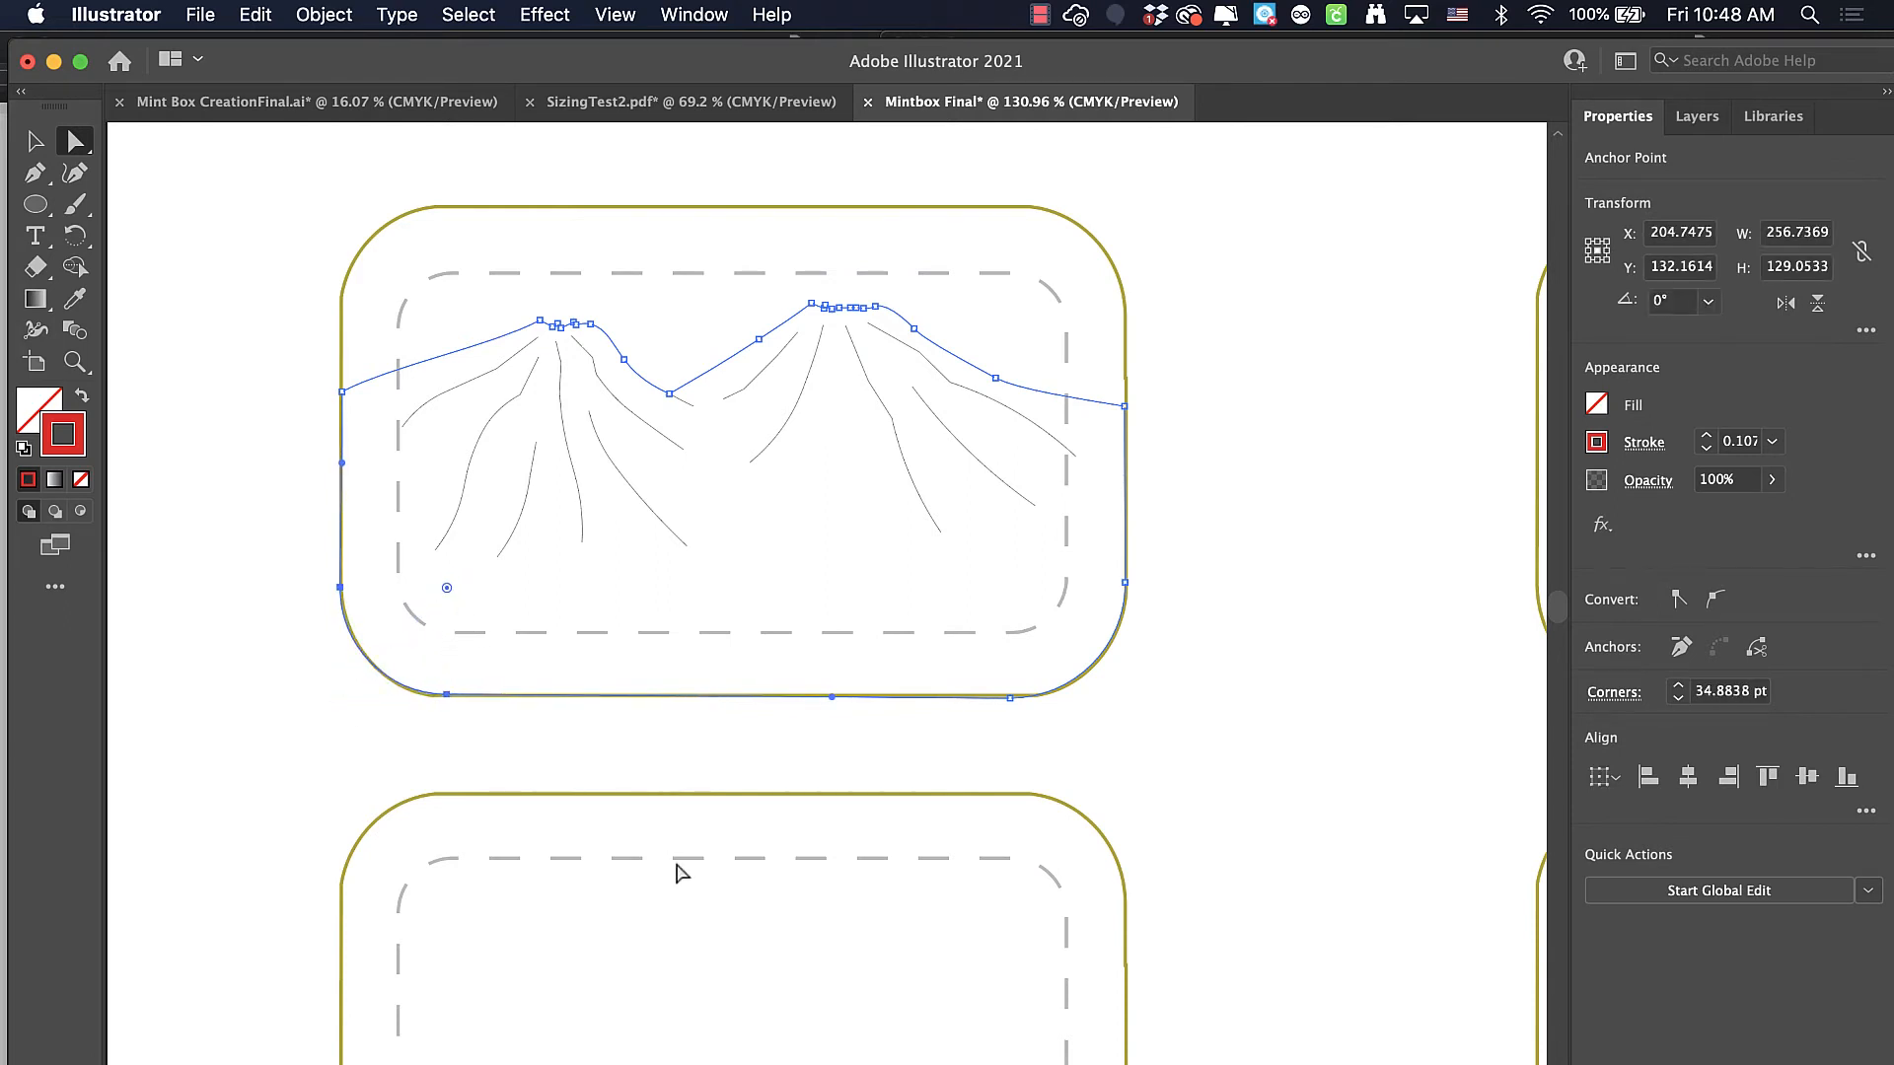
click(36, 141)
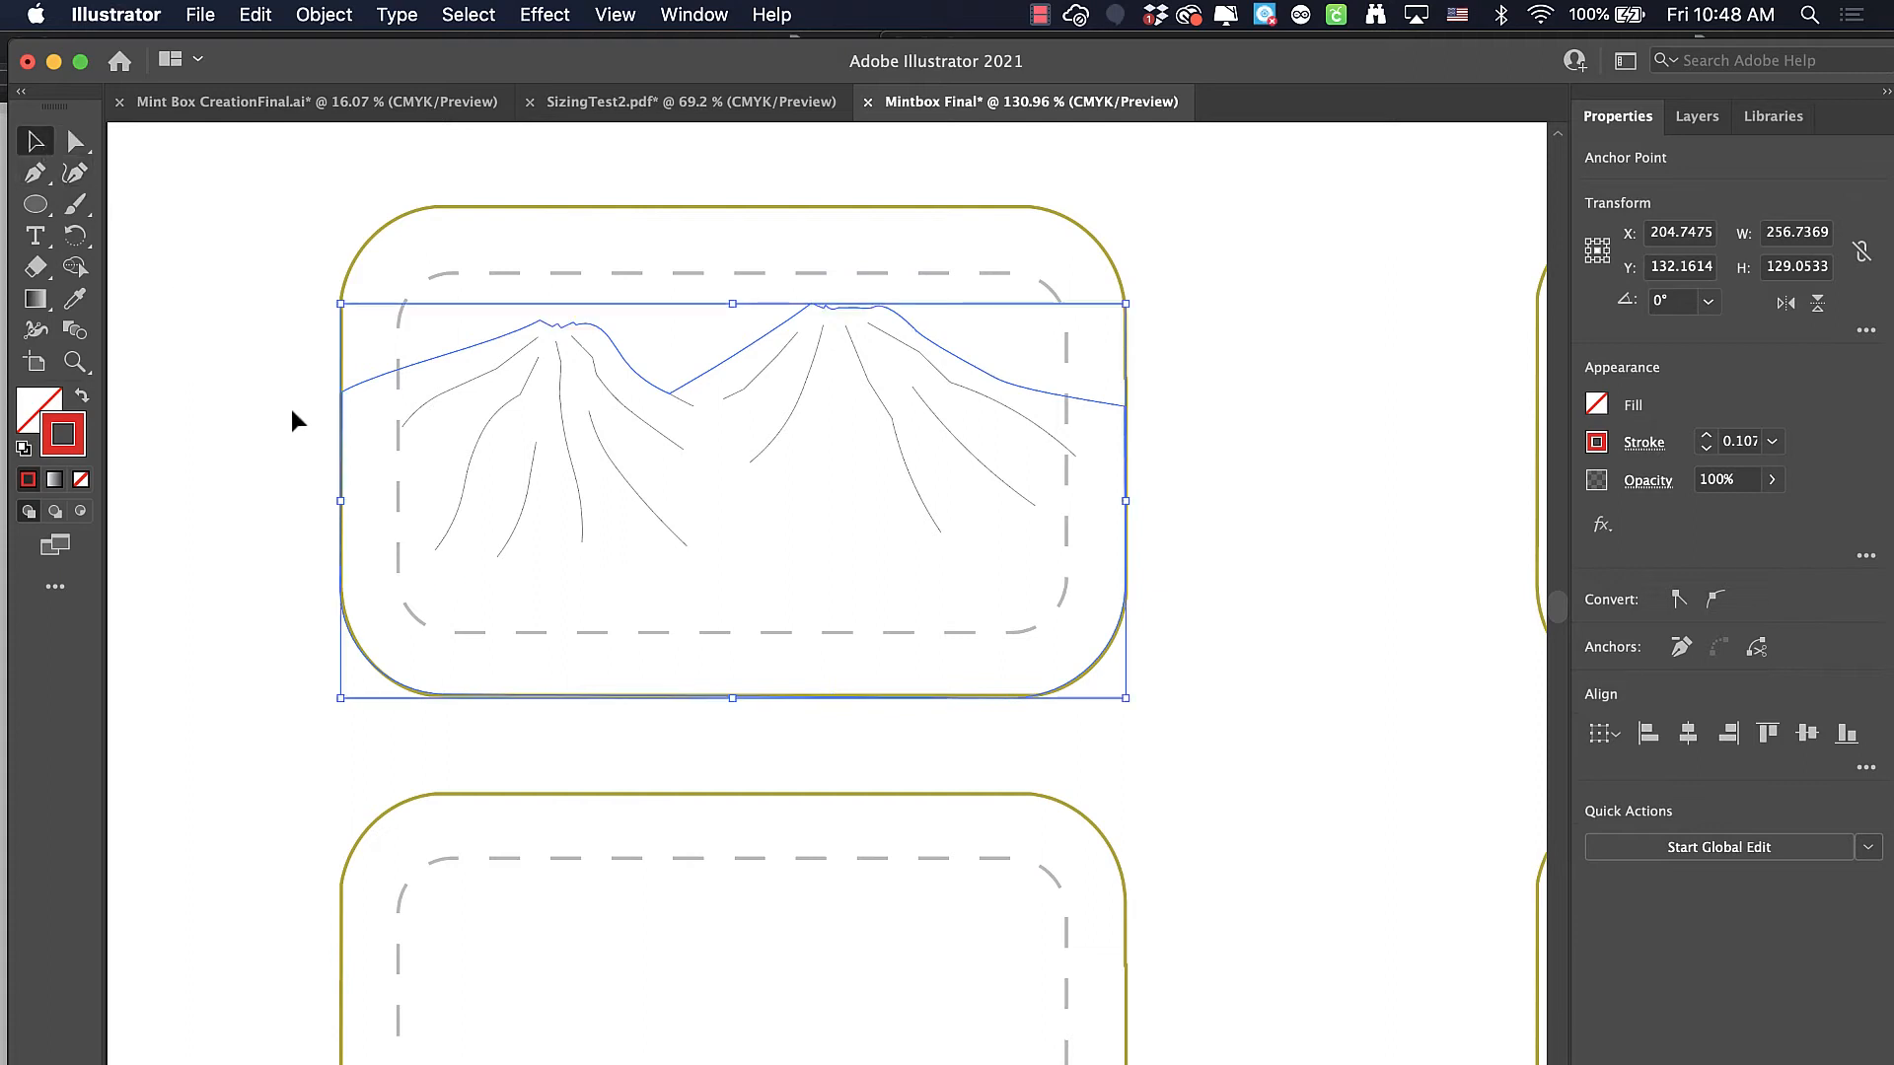
click(249, 417)
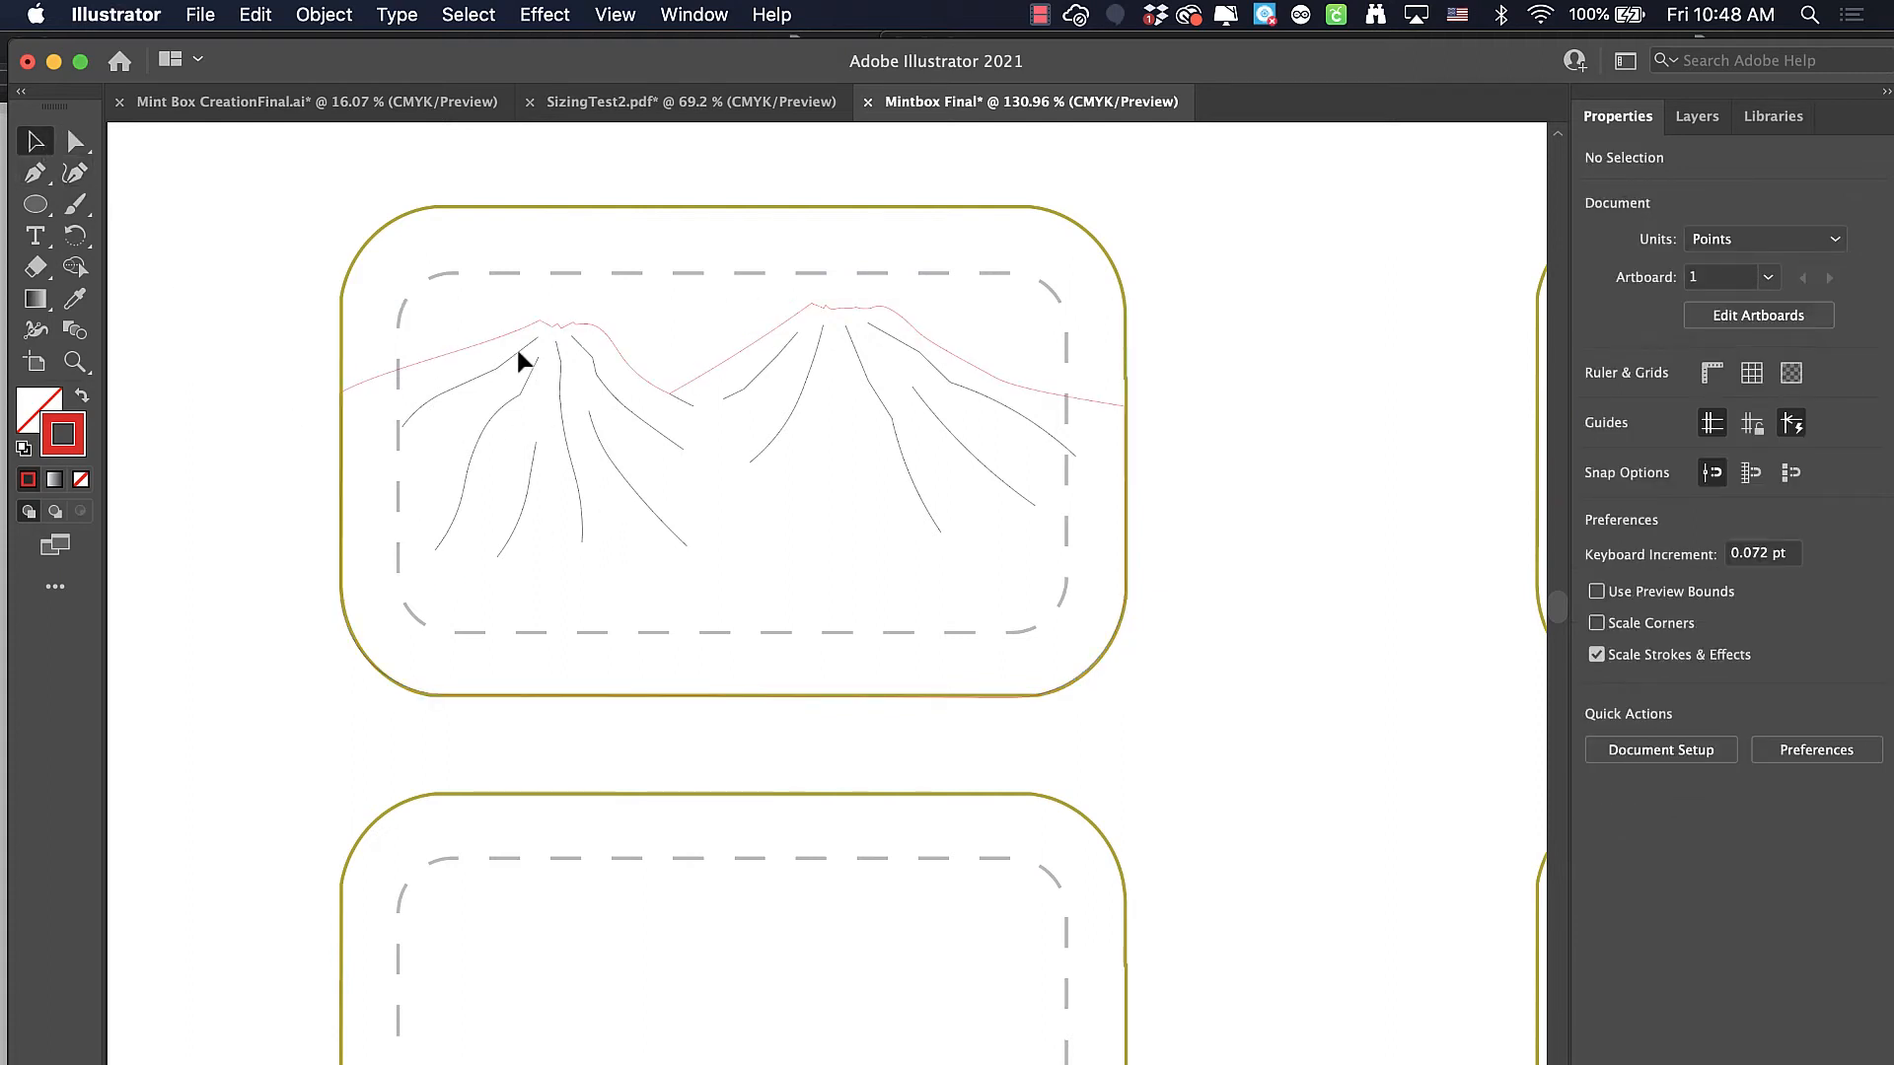
Move the mountain group aside from its template box and place it back over the box outline
drag(517, 346, 728, 352)
click(1377, 732)
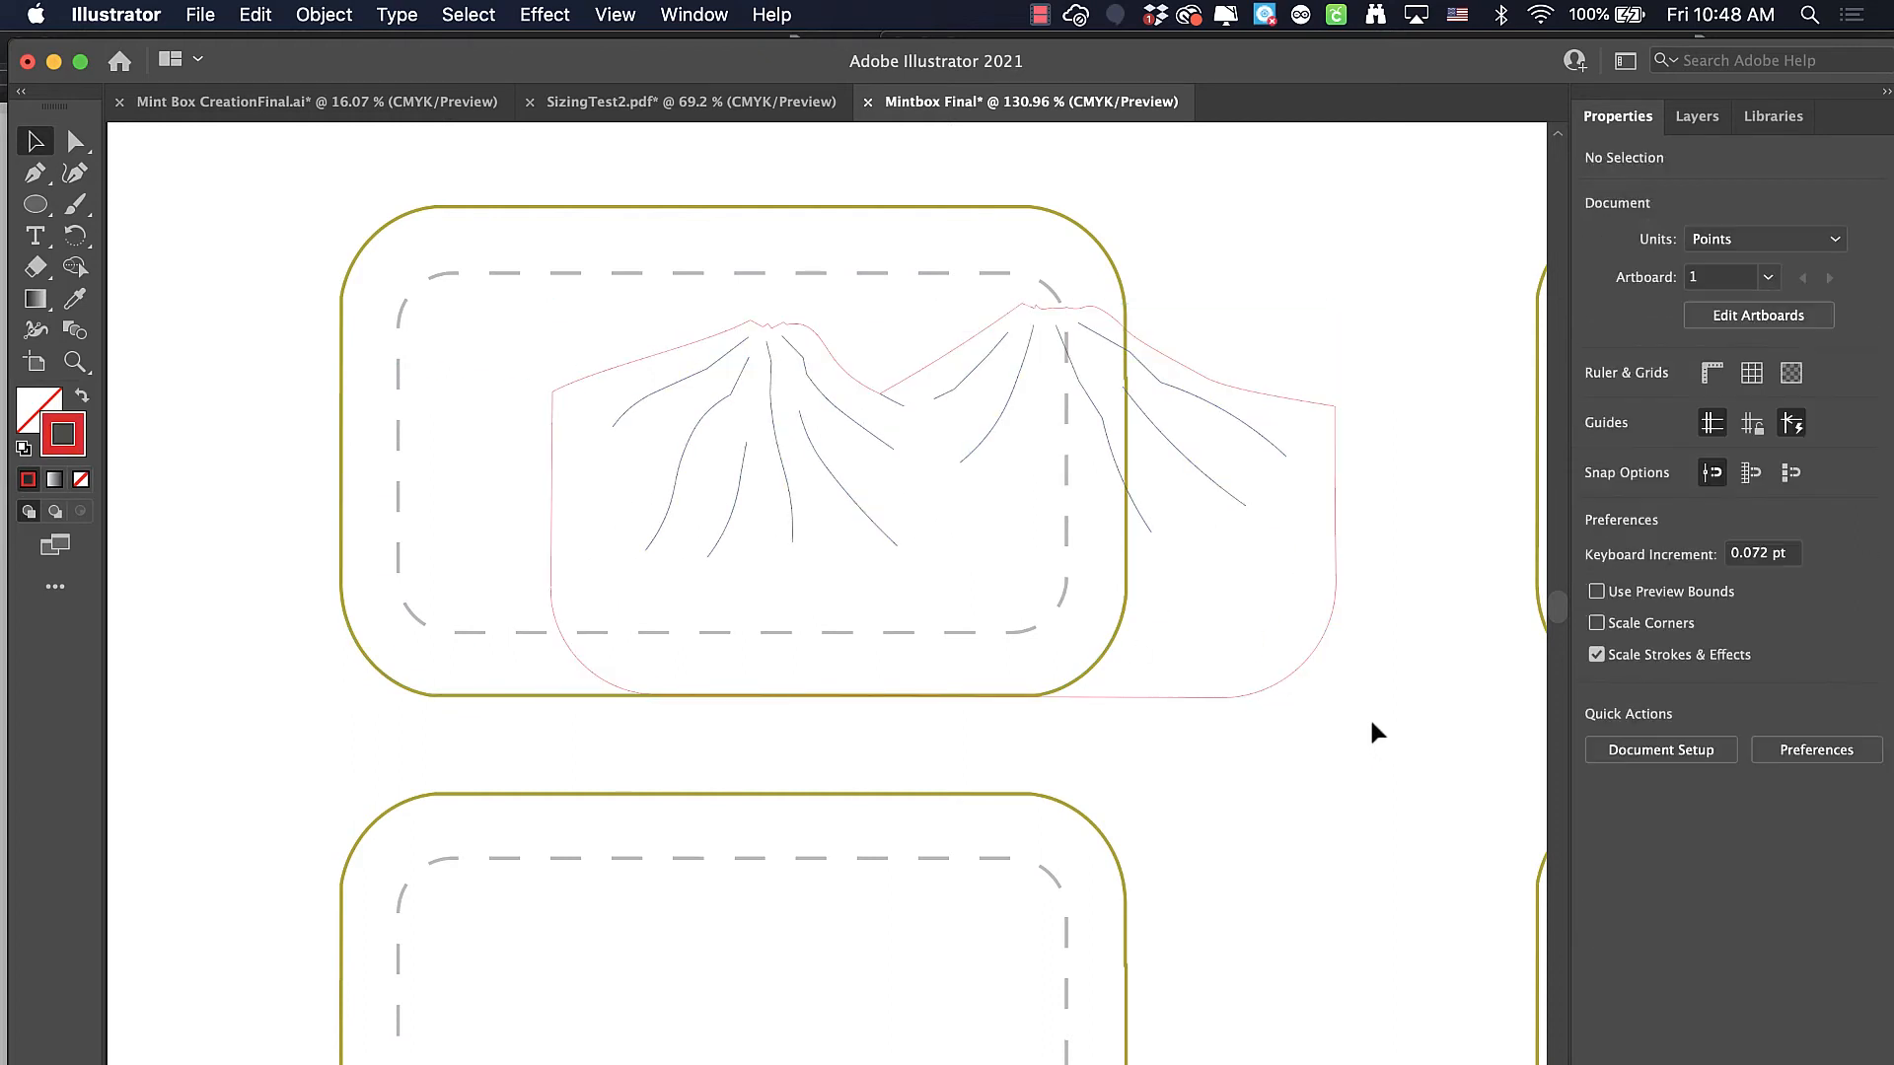
drag(1288, 677, 1081, 672)
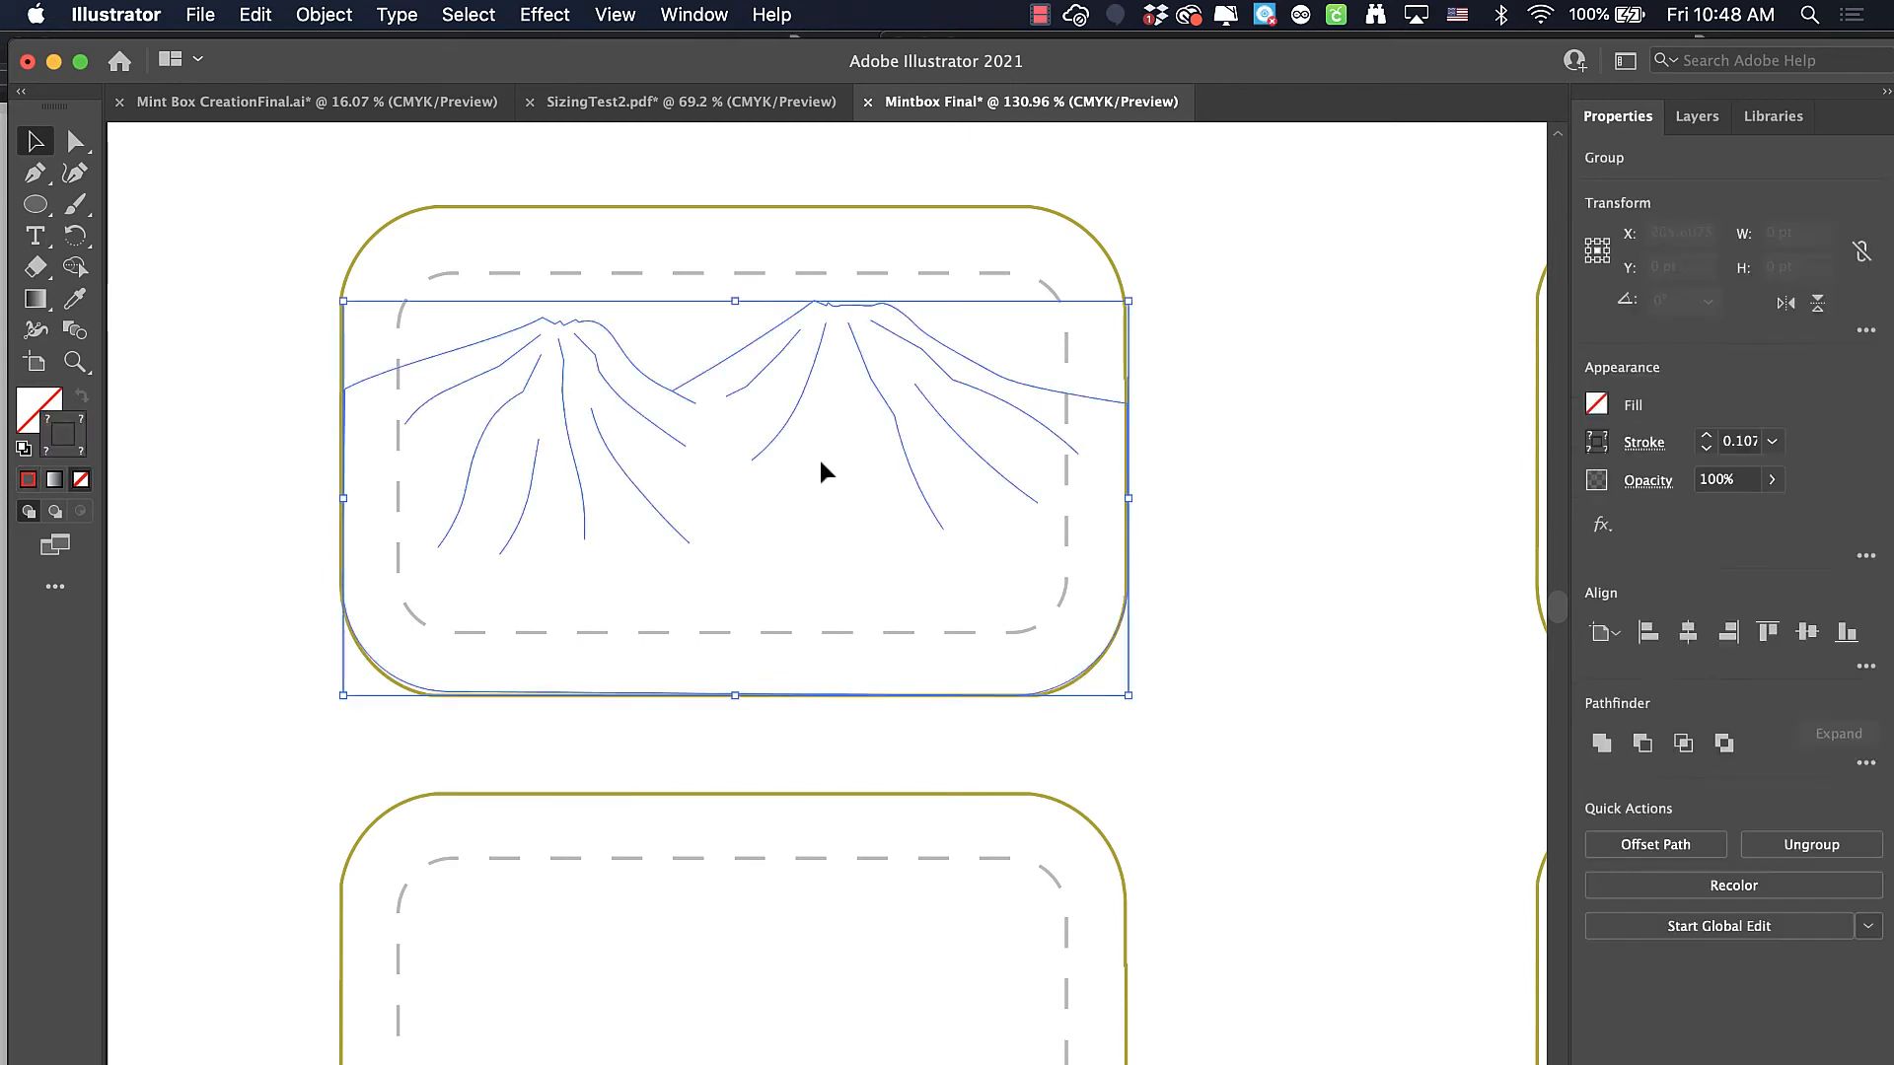
Copy the grass-and-ground group from the Mint Box CreationFinal.ai document and paste it into the Mintbox Final document
click(375, 102)
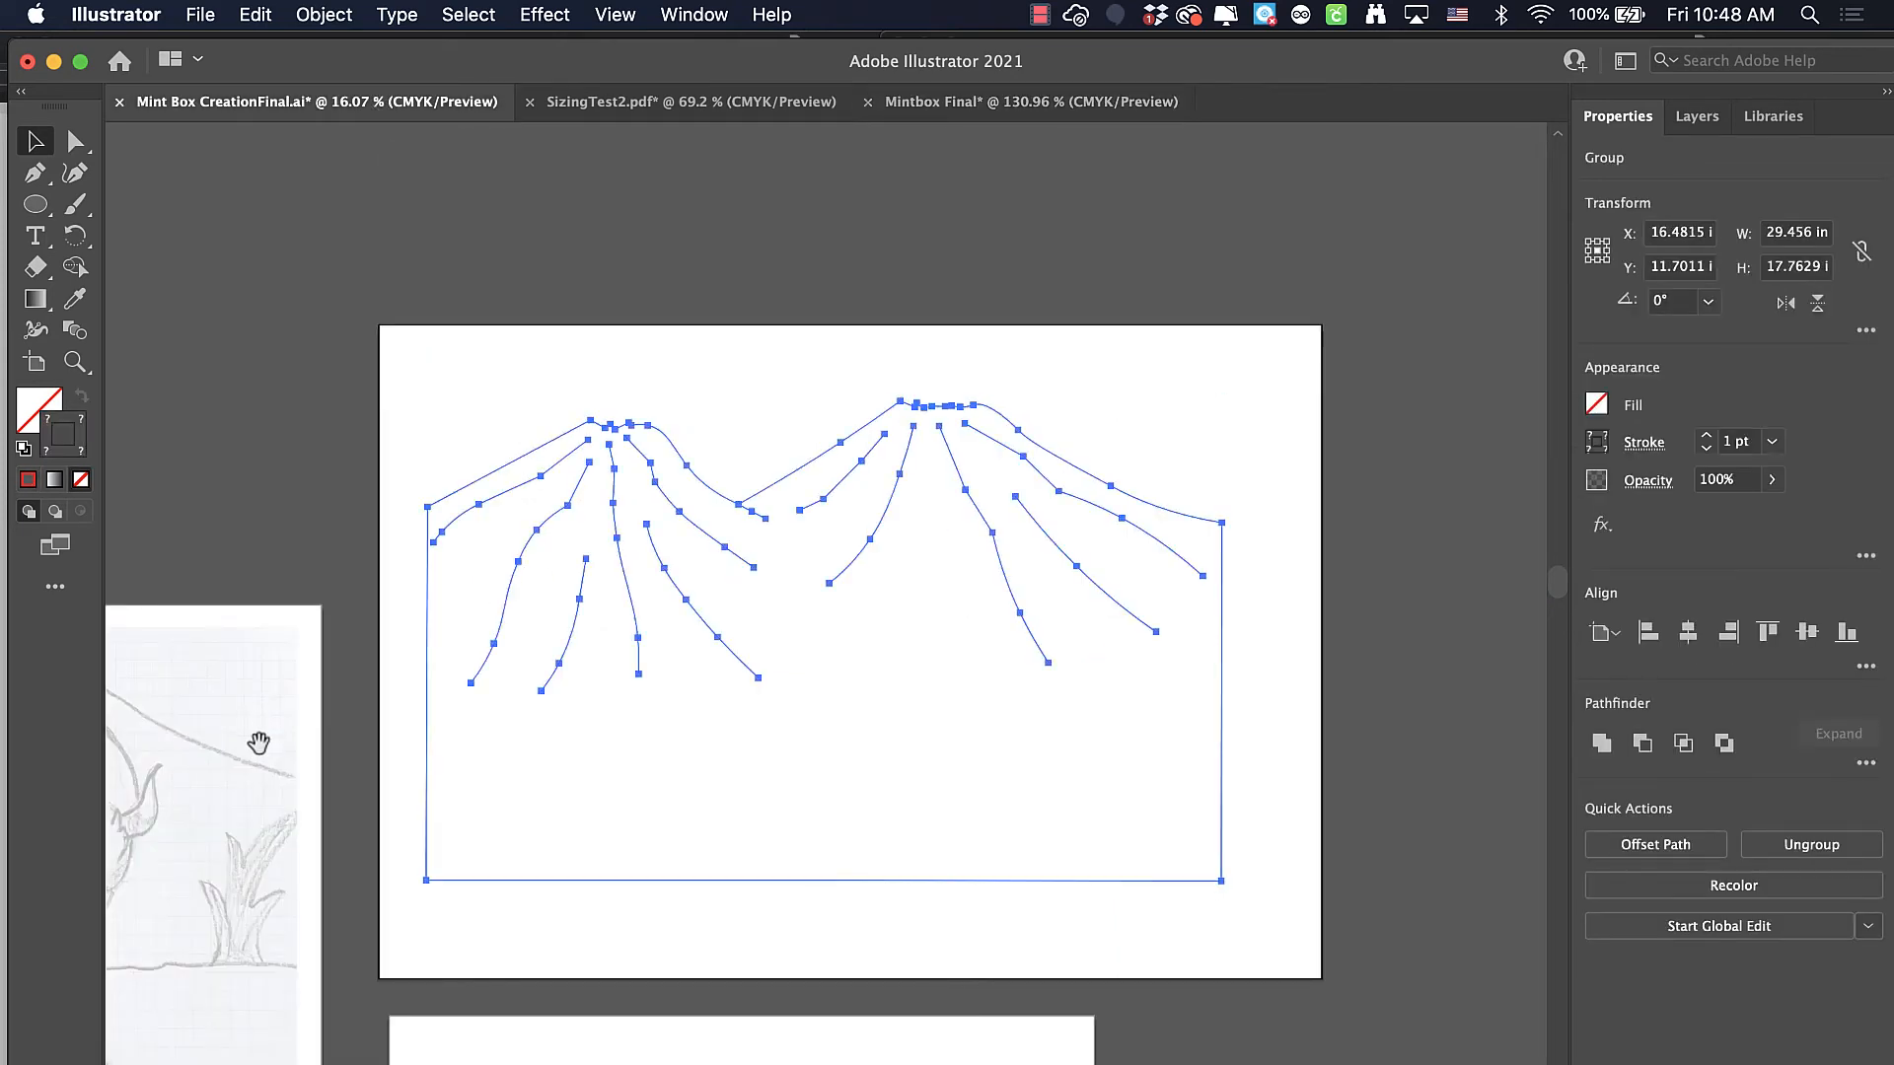
scroll(256, 730, down, 10)
scroll(256, 730, left, 10)
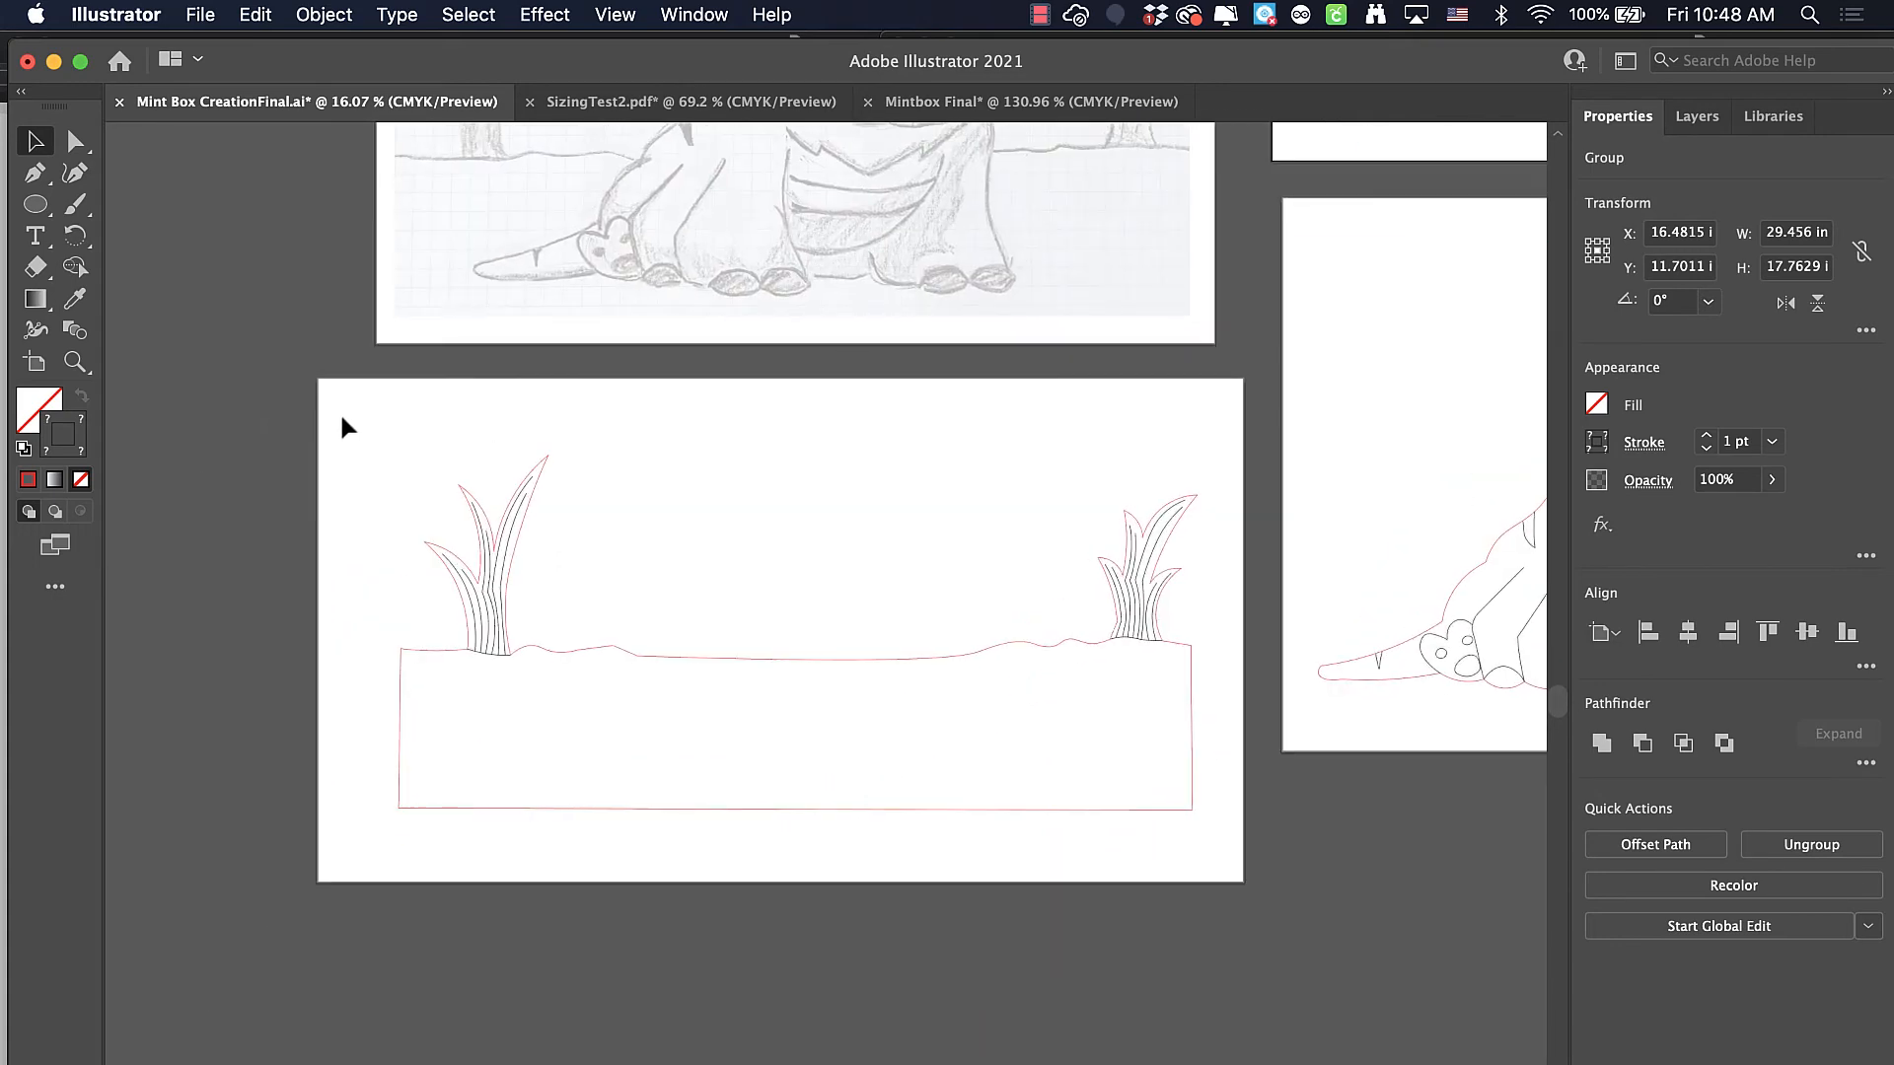
drag(341, 417, 1198, 841)
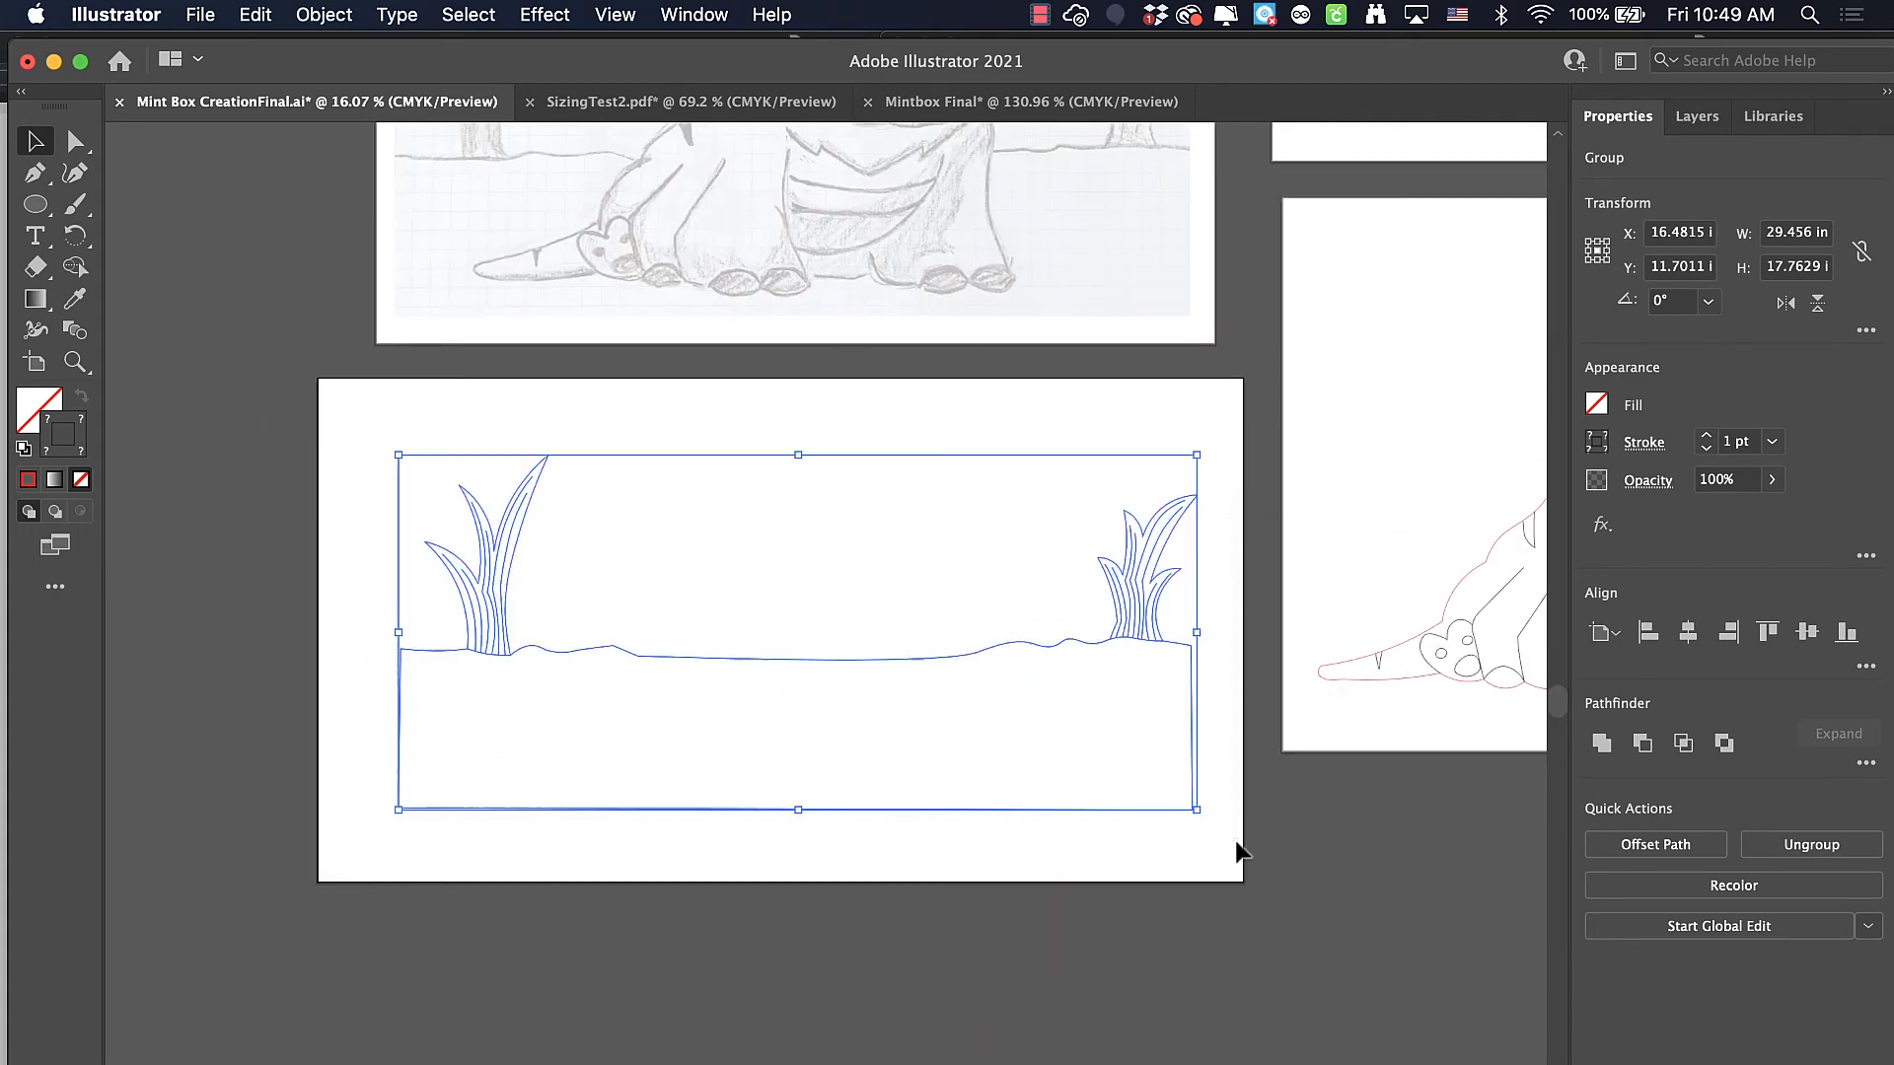
click(255, 14)
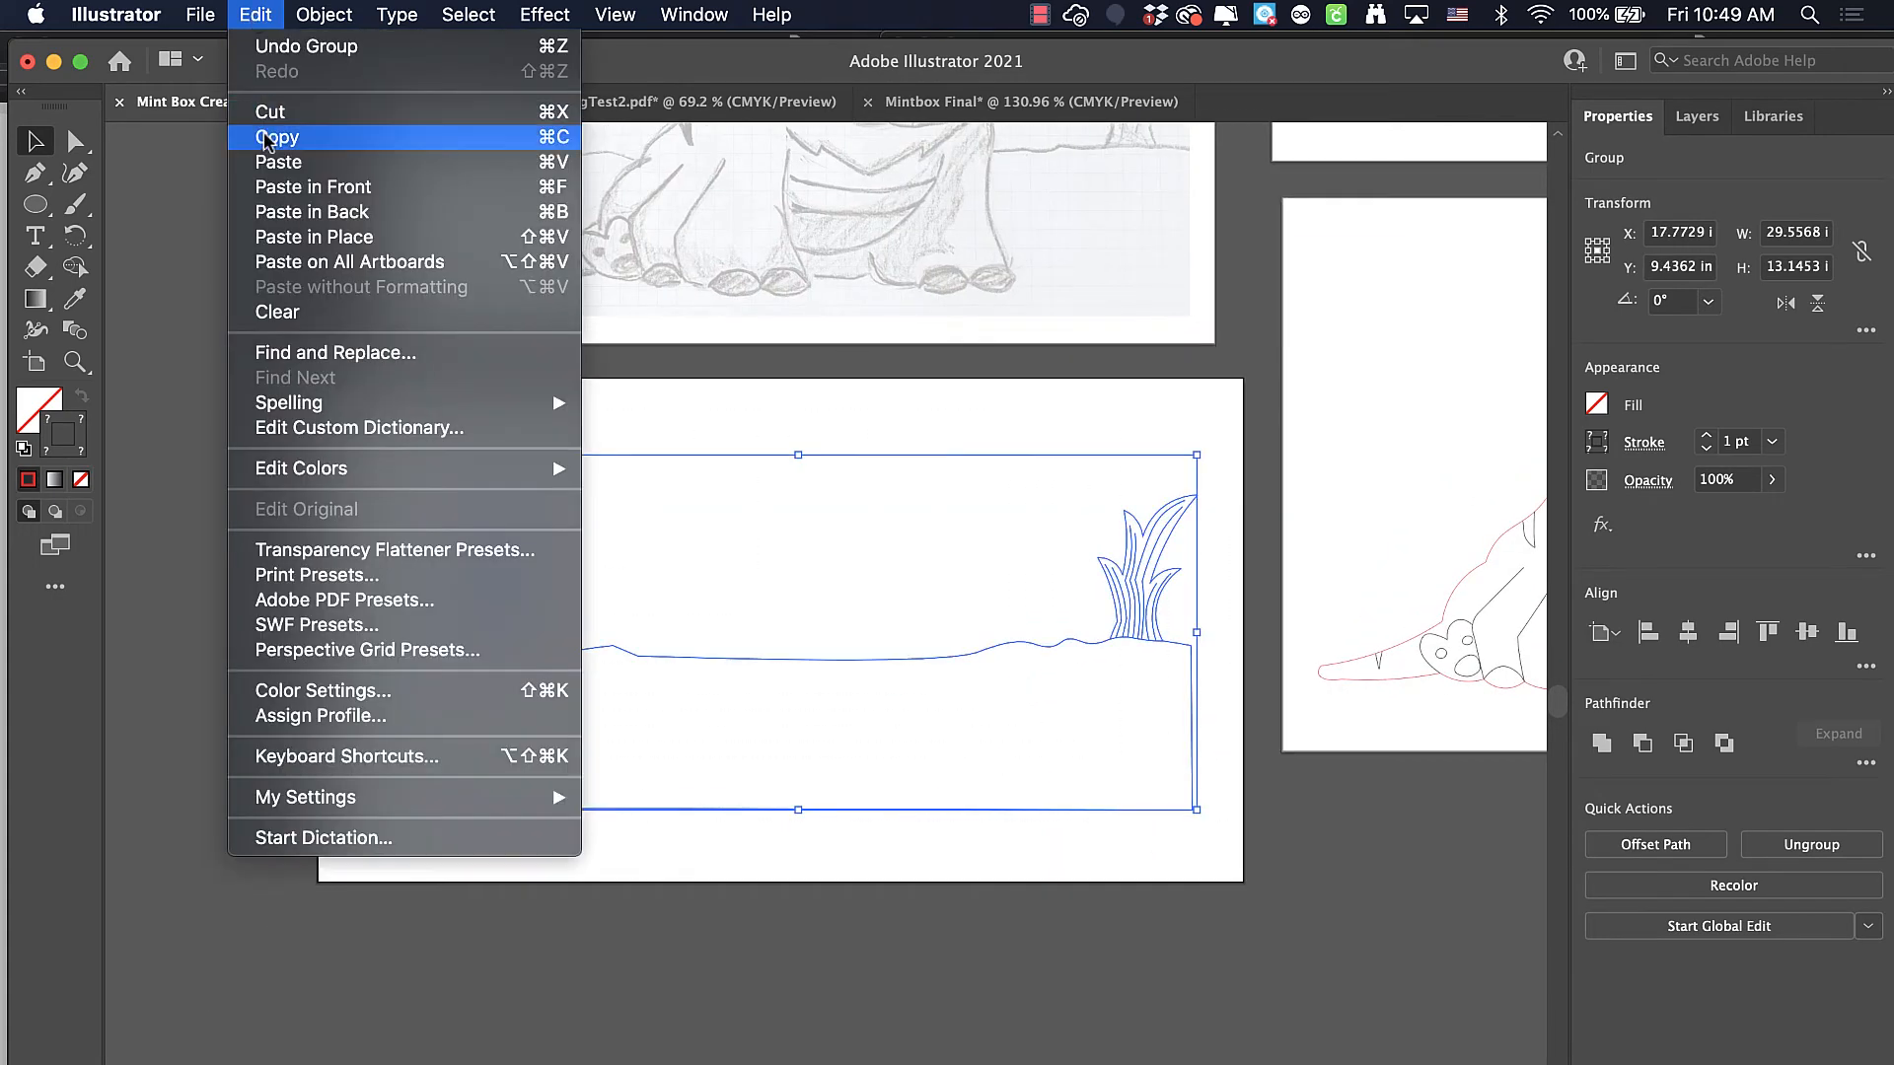
click(266, 137)
click(937, 98)
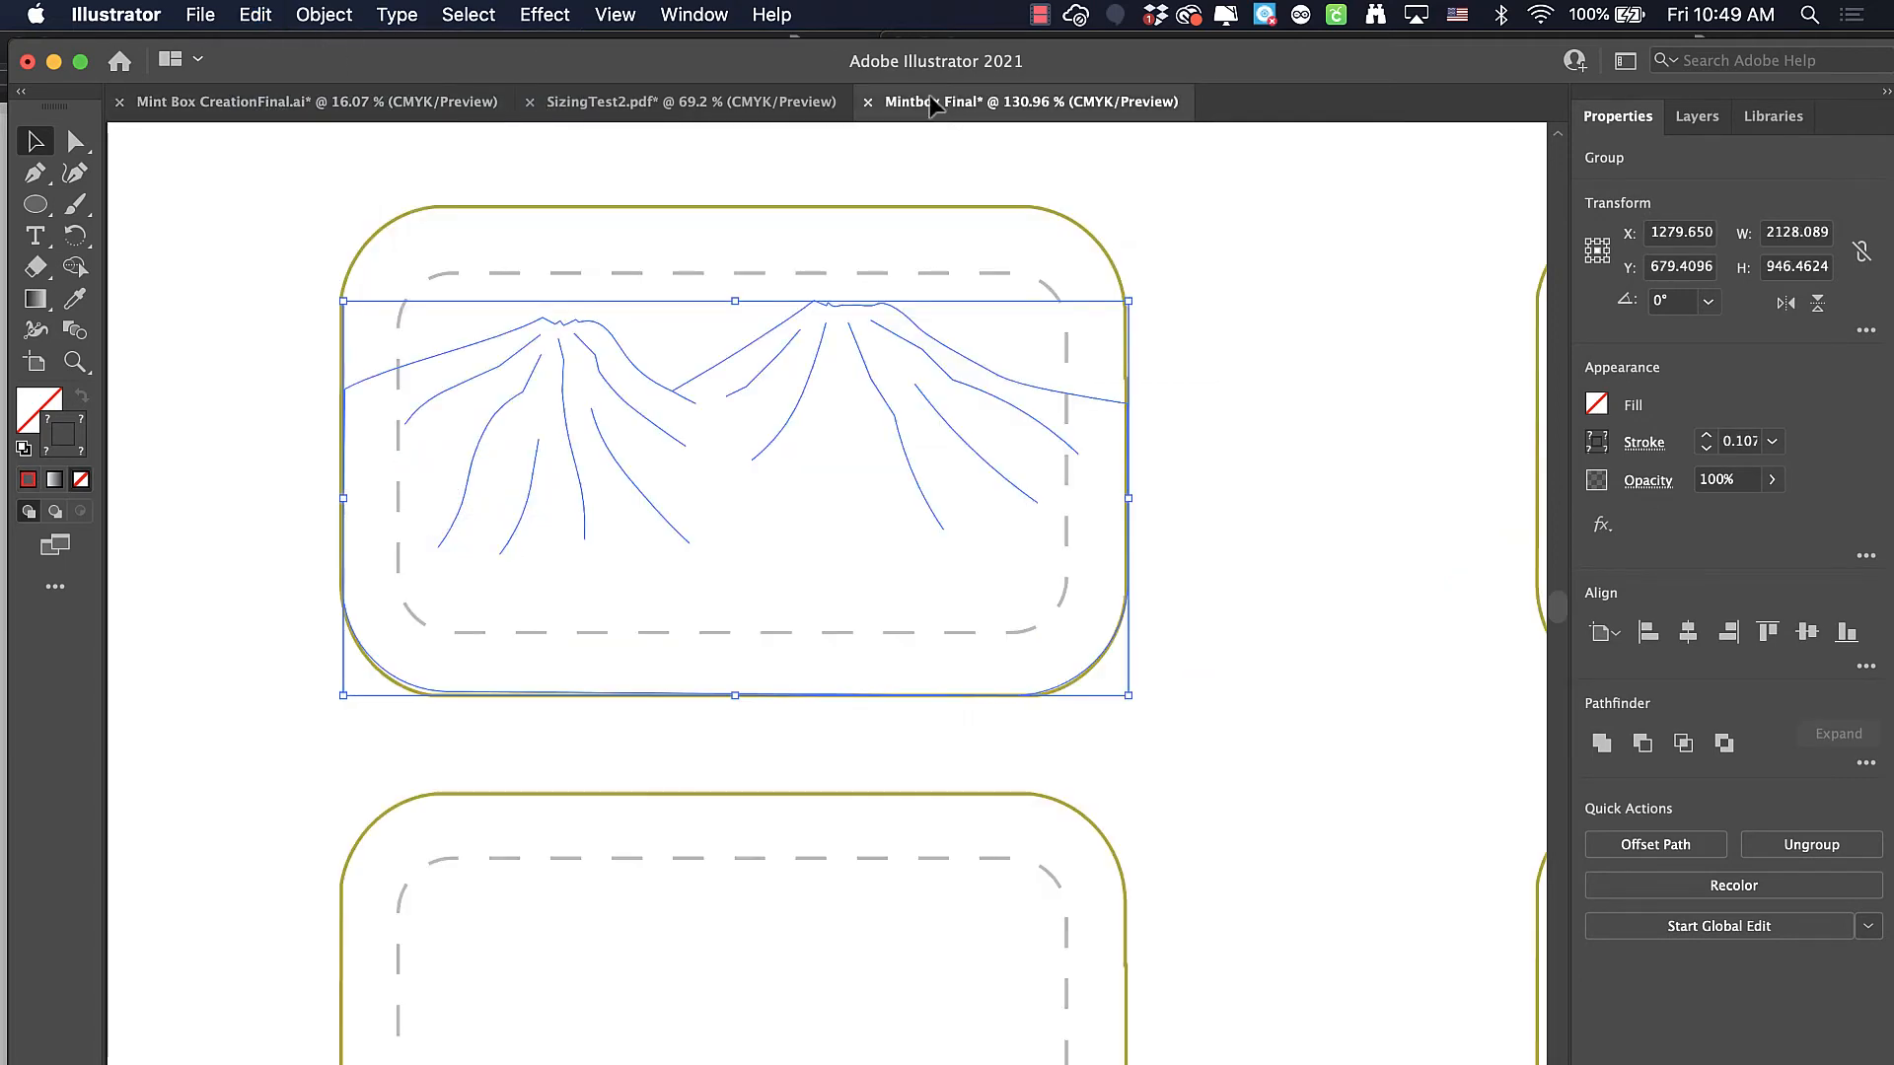
click(255, 15)
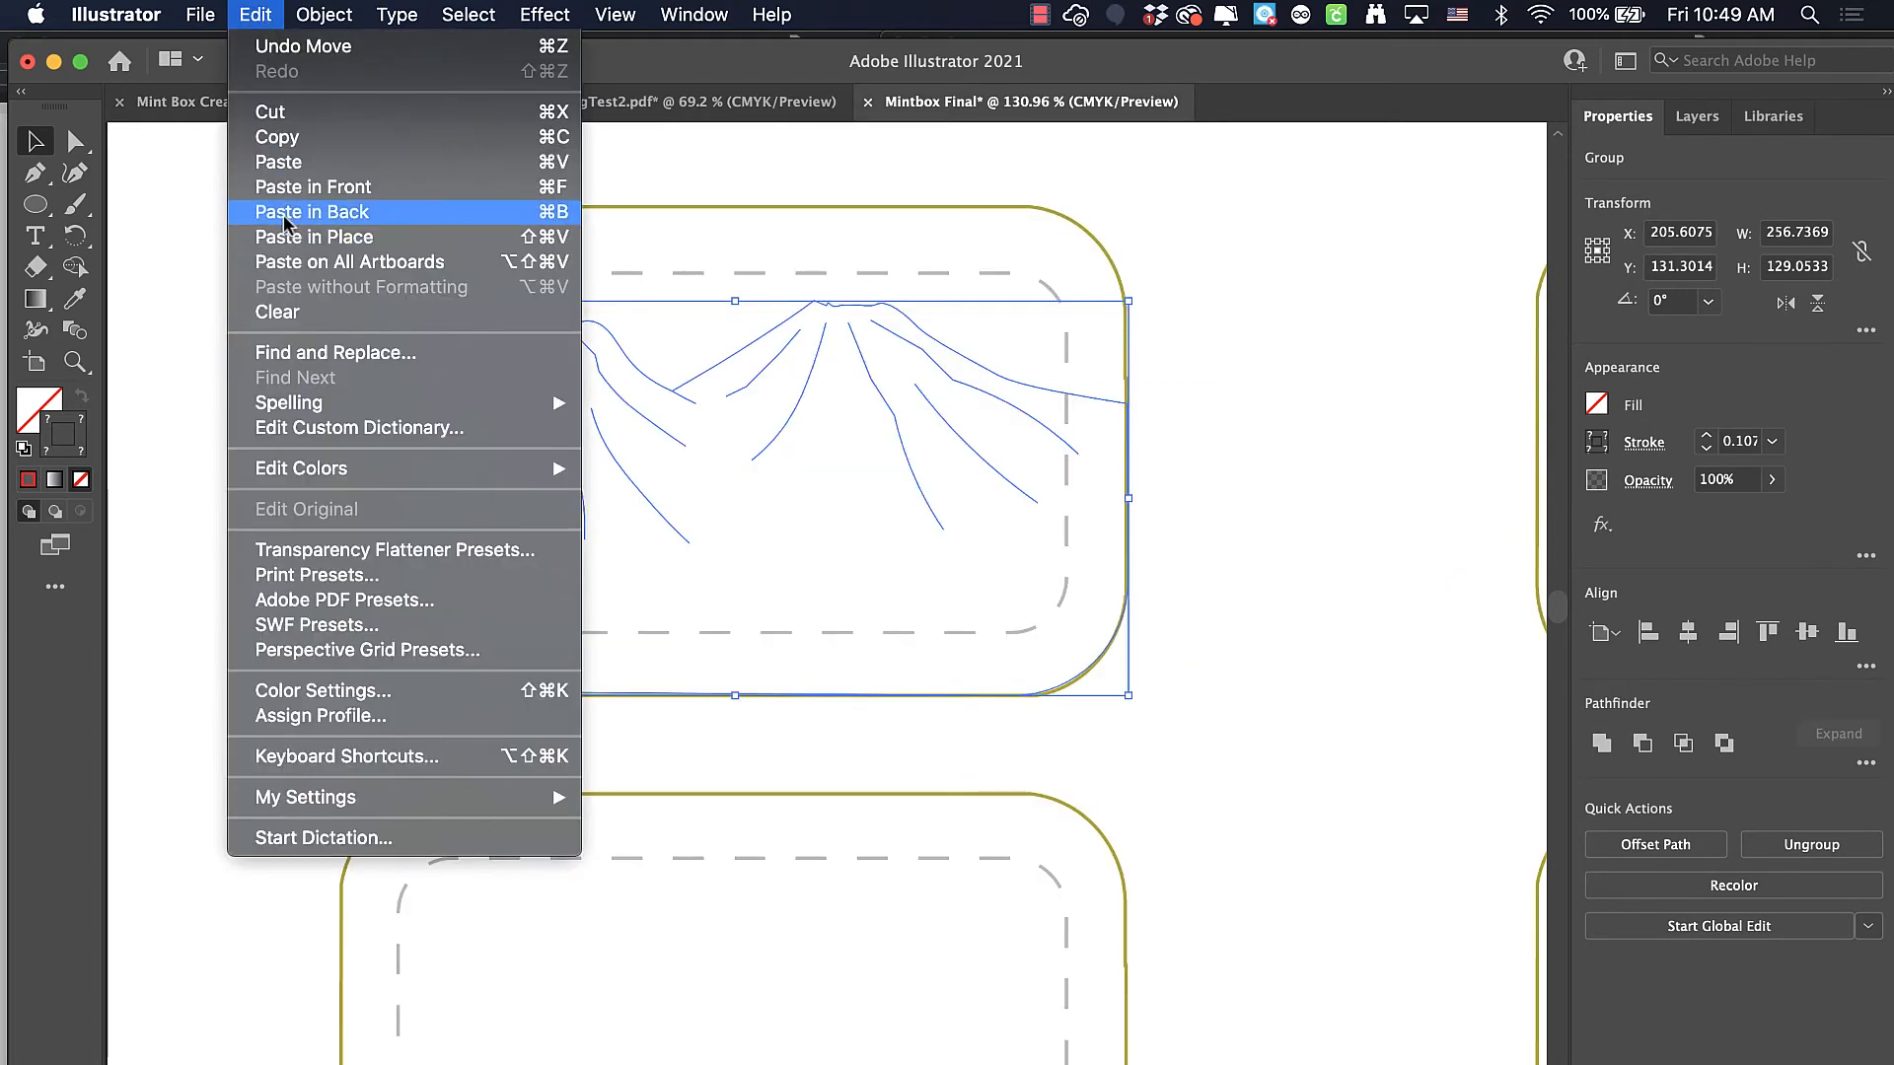
click(280, 161)
Shrink the grass-and-ground group proportionally to about 202 x 90 pt and rest its base on the upper-right box's bottom edge
scroll(888, 553, down, 5)
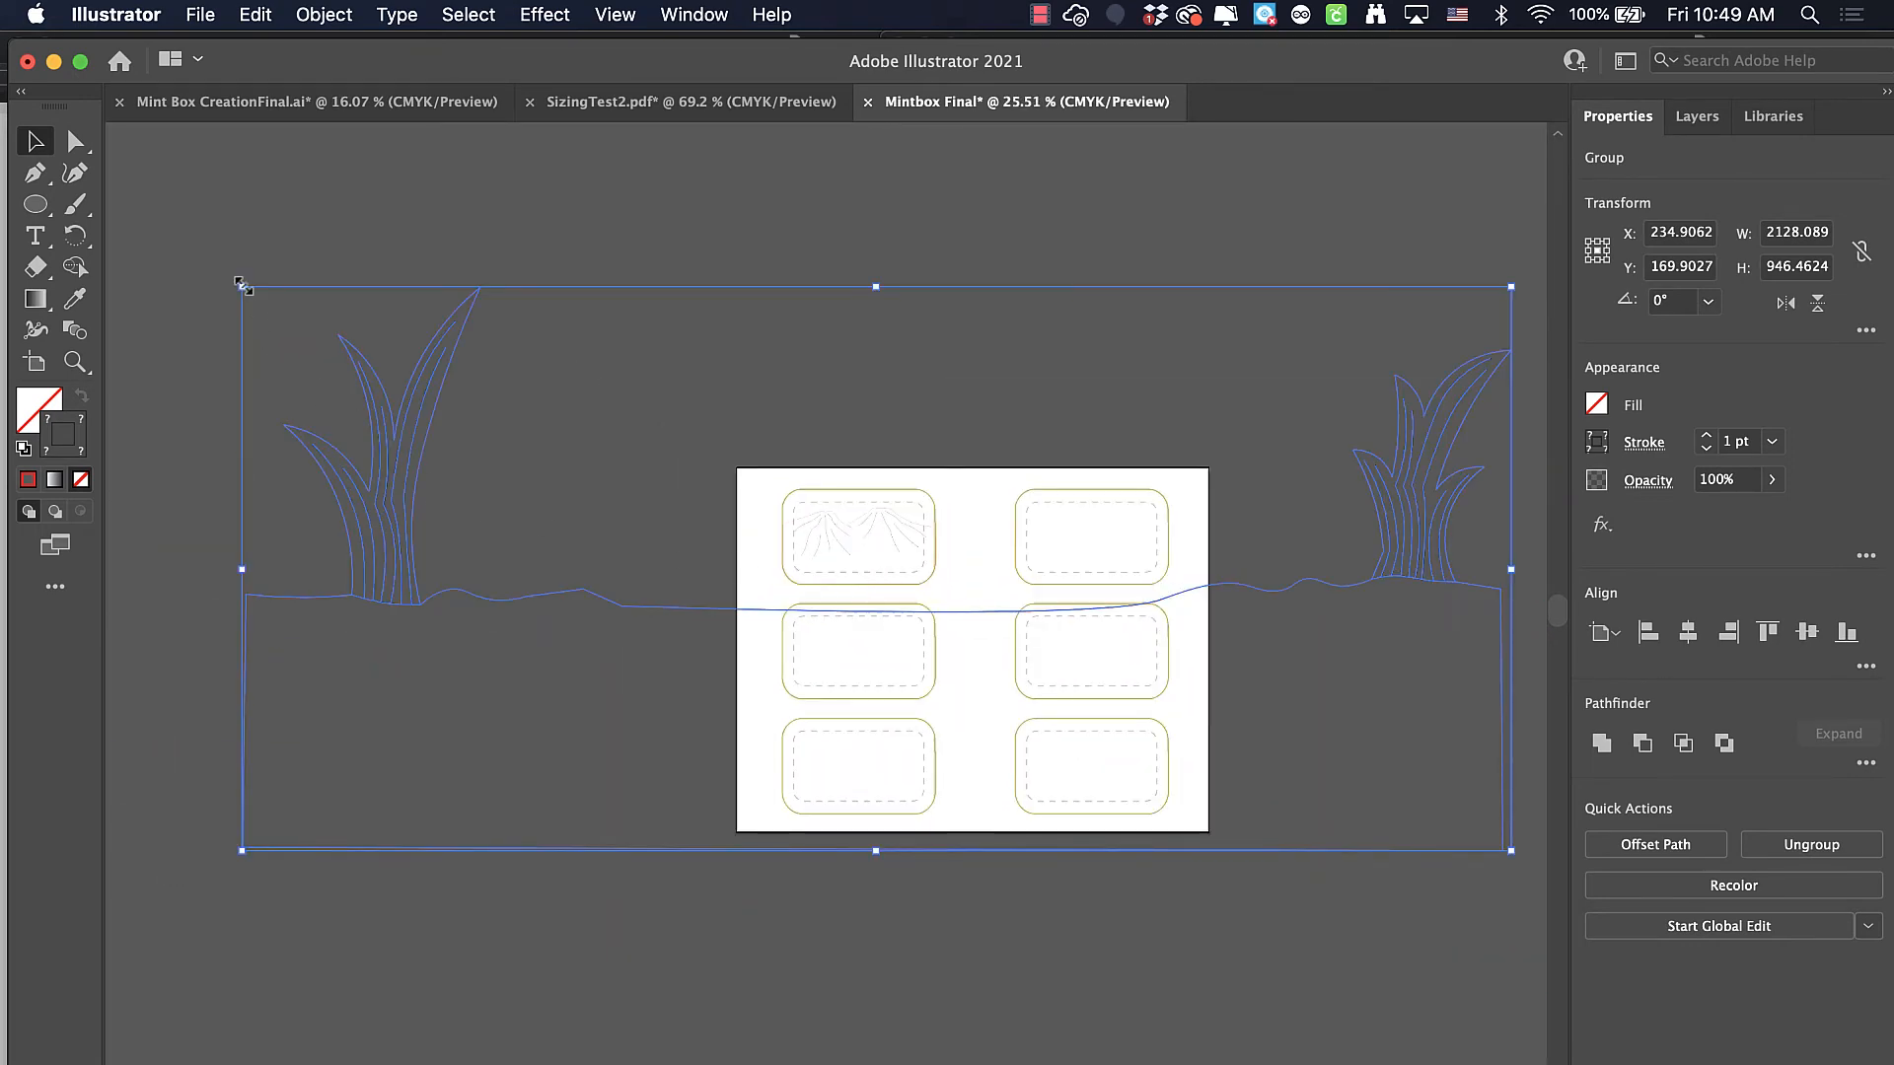
drag(241, 287, 1381, 730)
drag(1438, 830, 1079, 558)
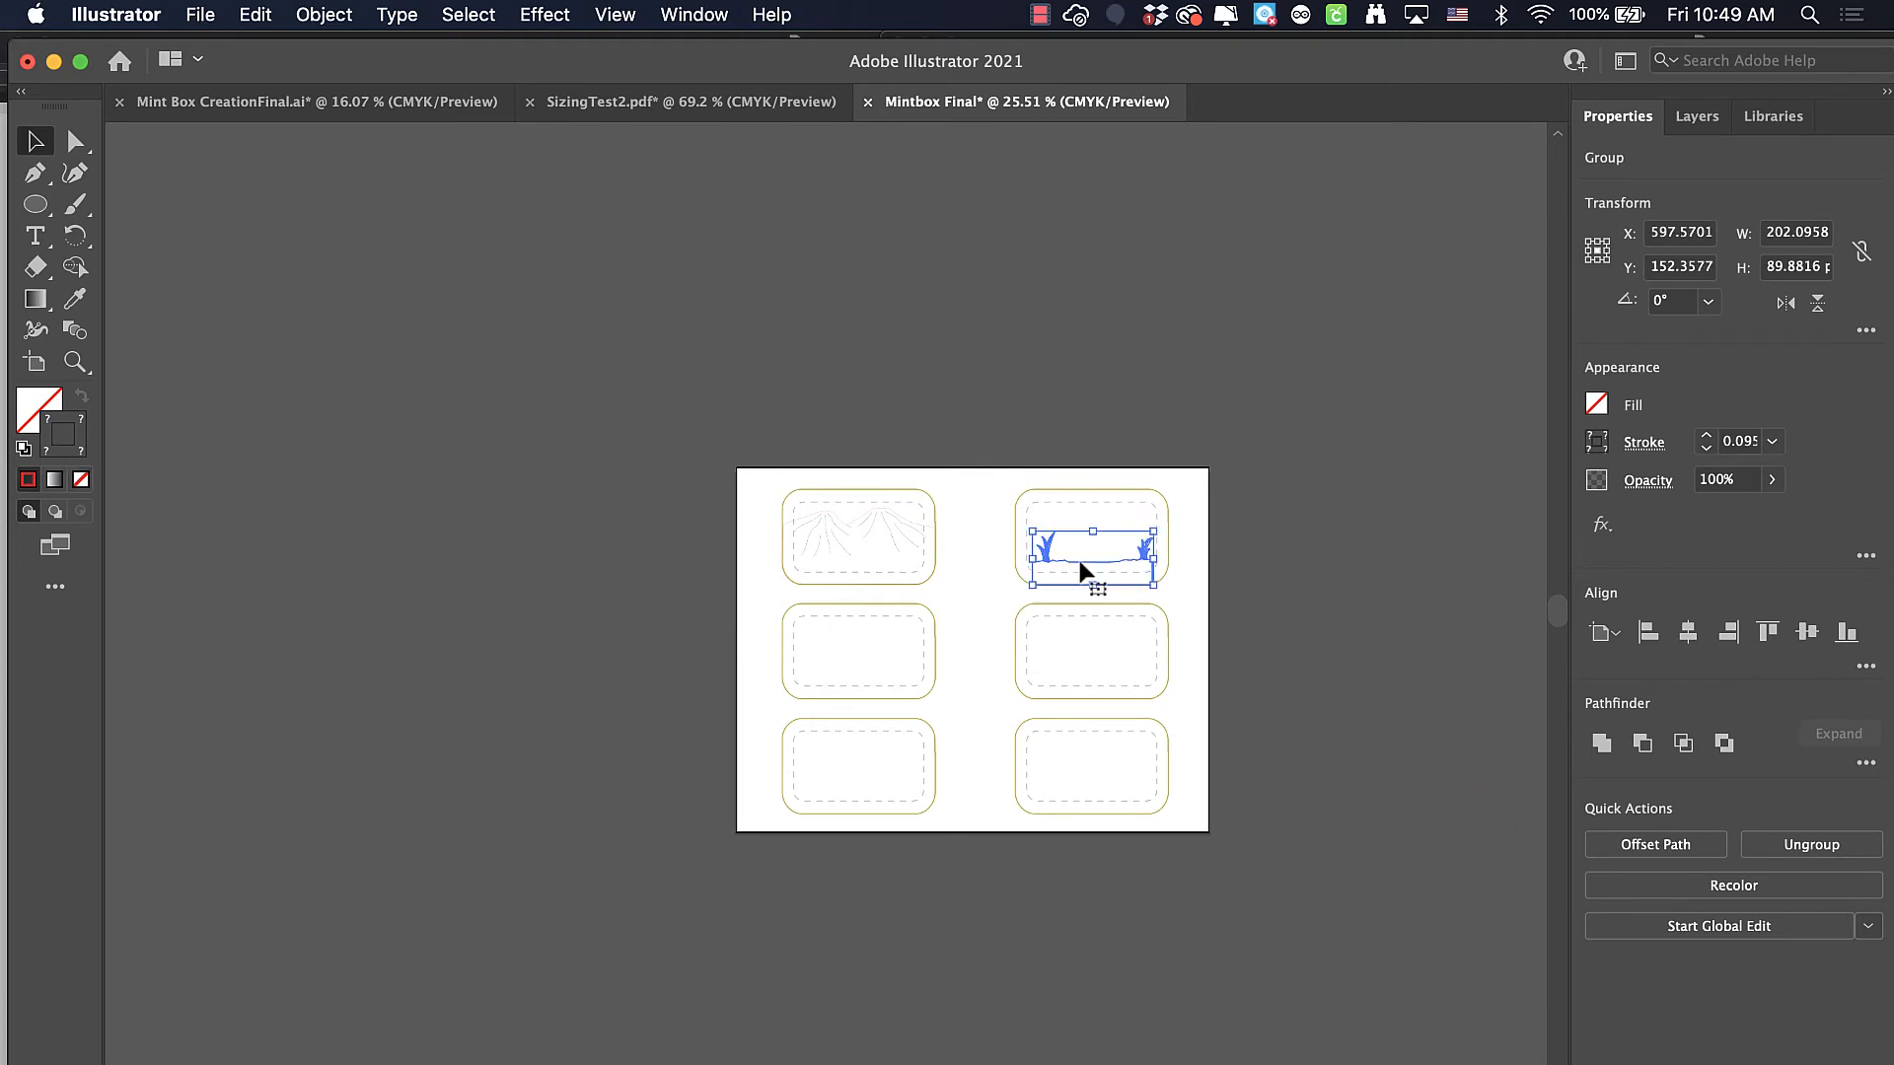
scroll(1077, 556, up, 5)
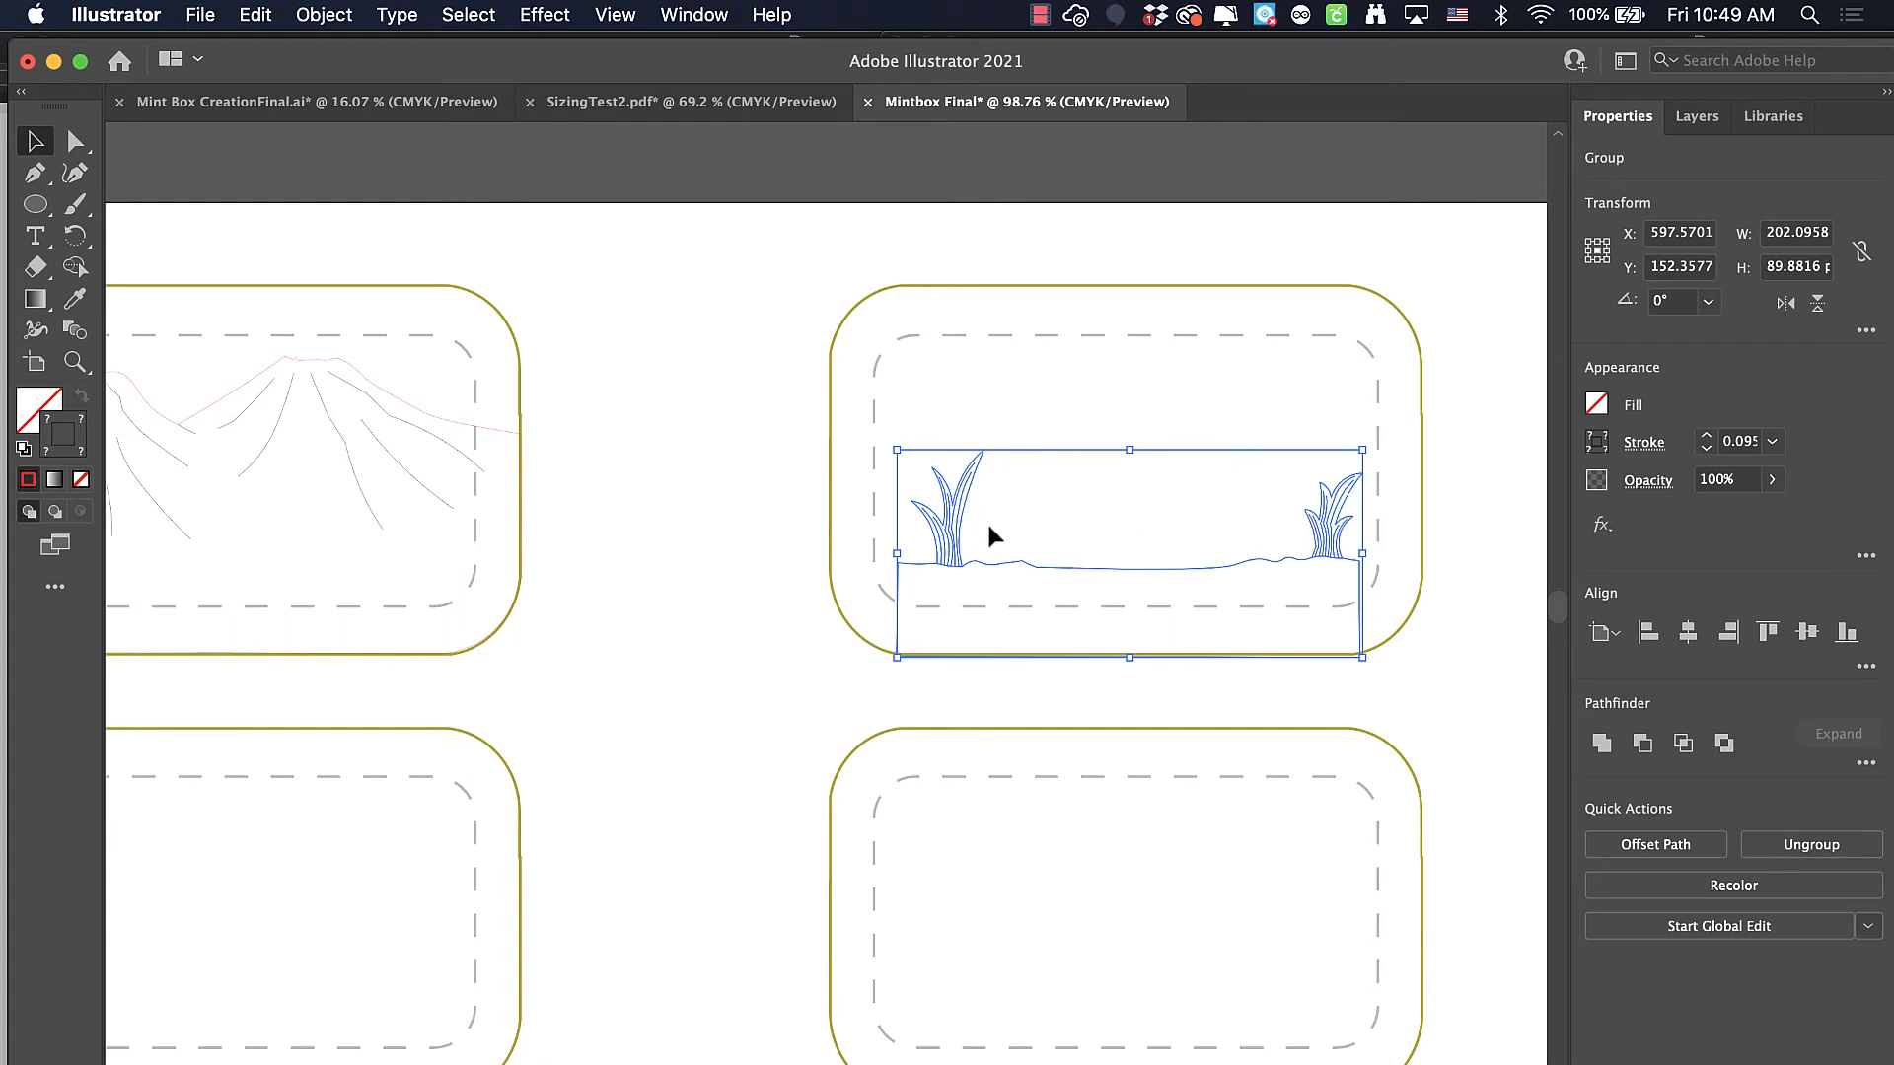
drag(943, 523, 947, 531)
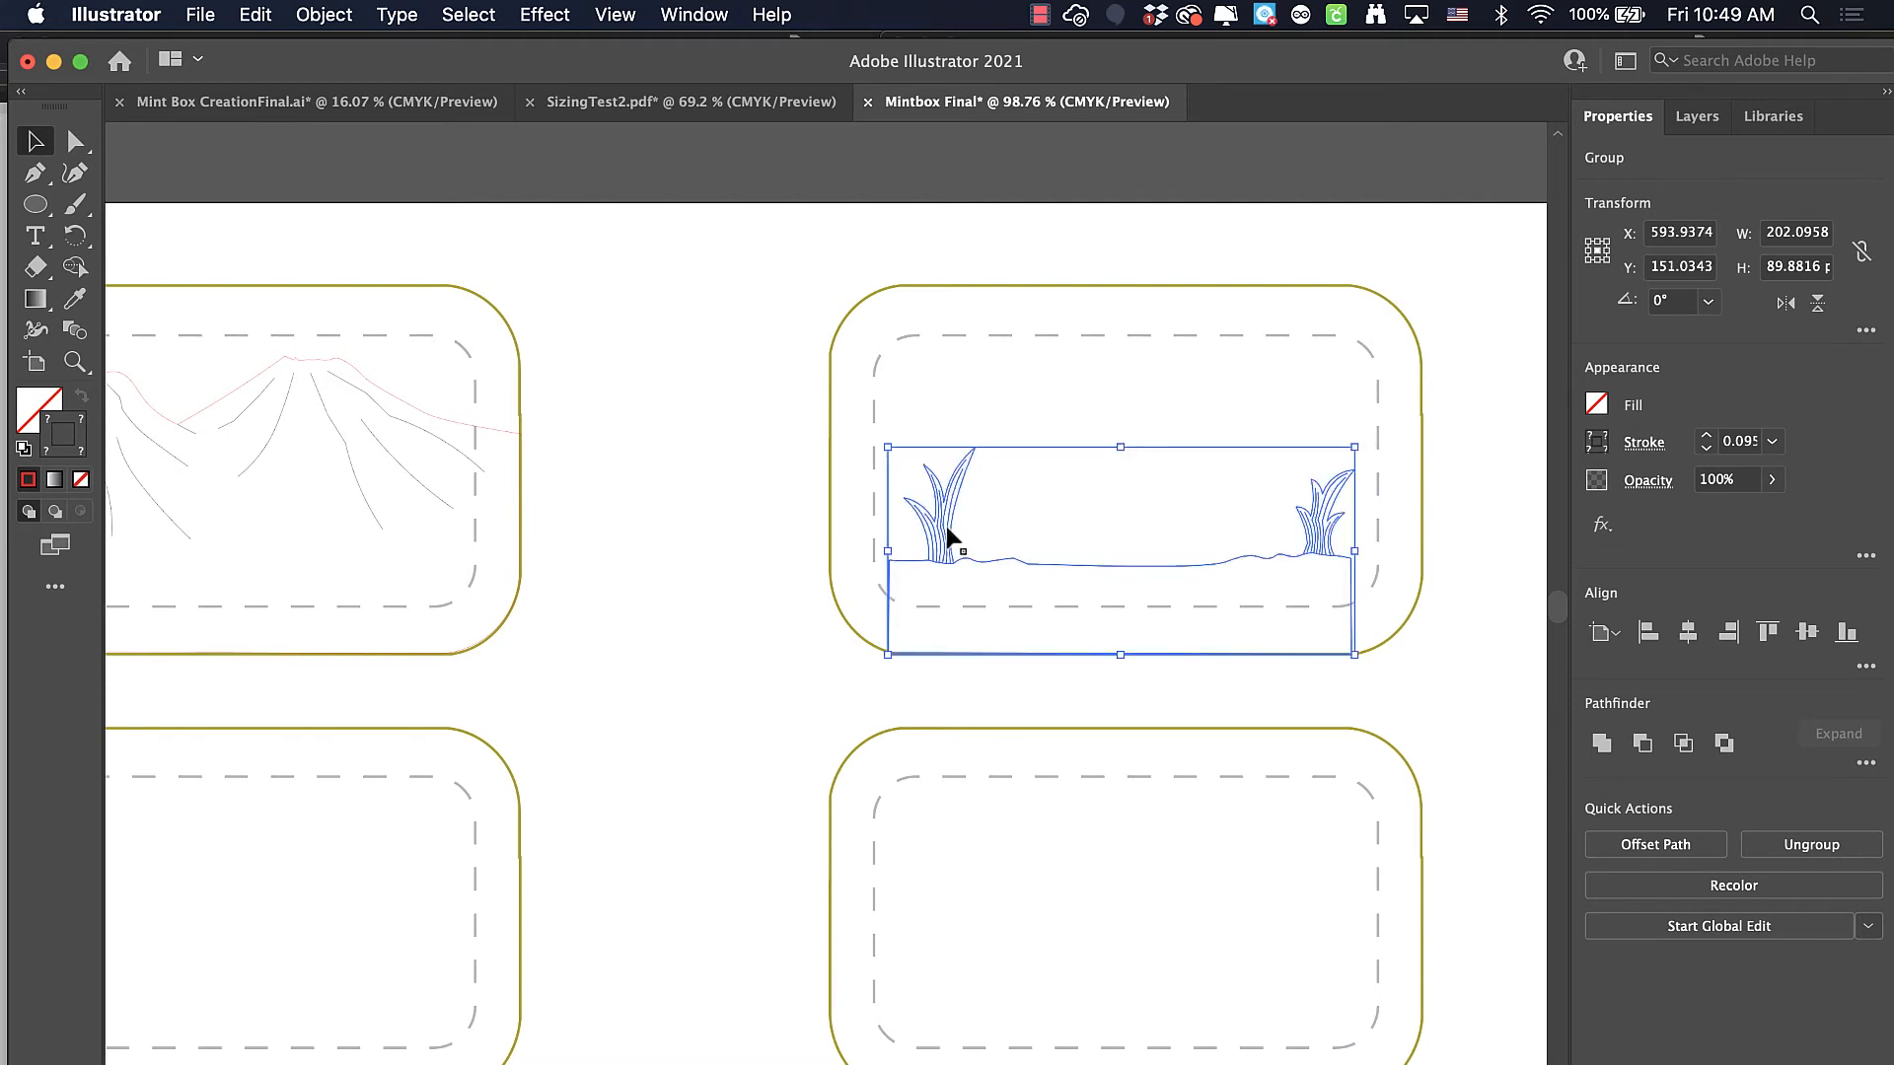
Move the ground outline's two upper side anchor points outward onto the left and right edges of the upper-right box
click(75, 141)
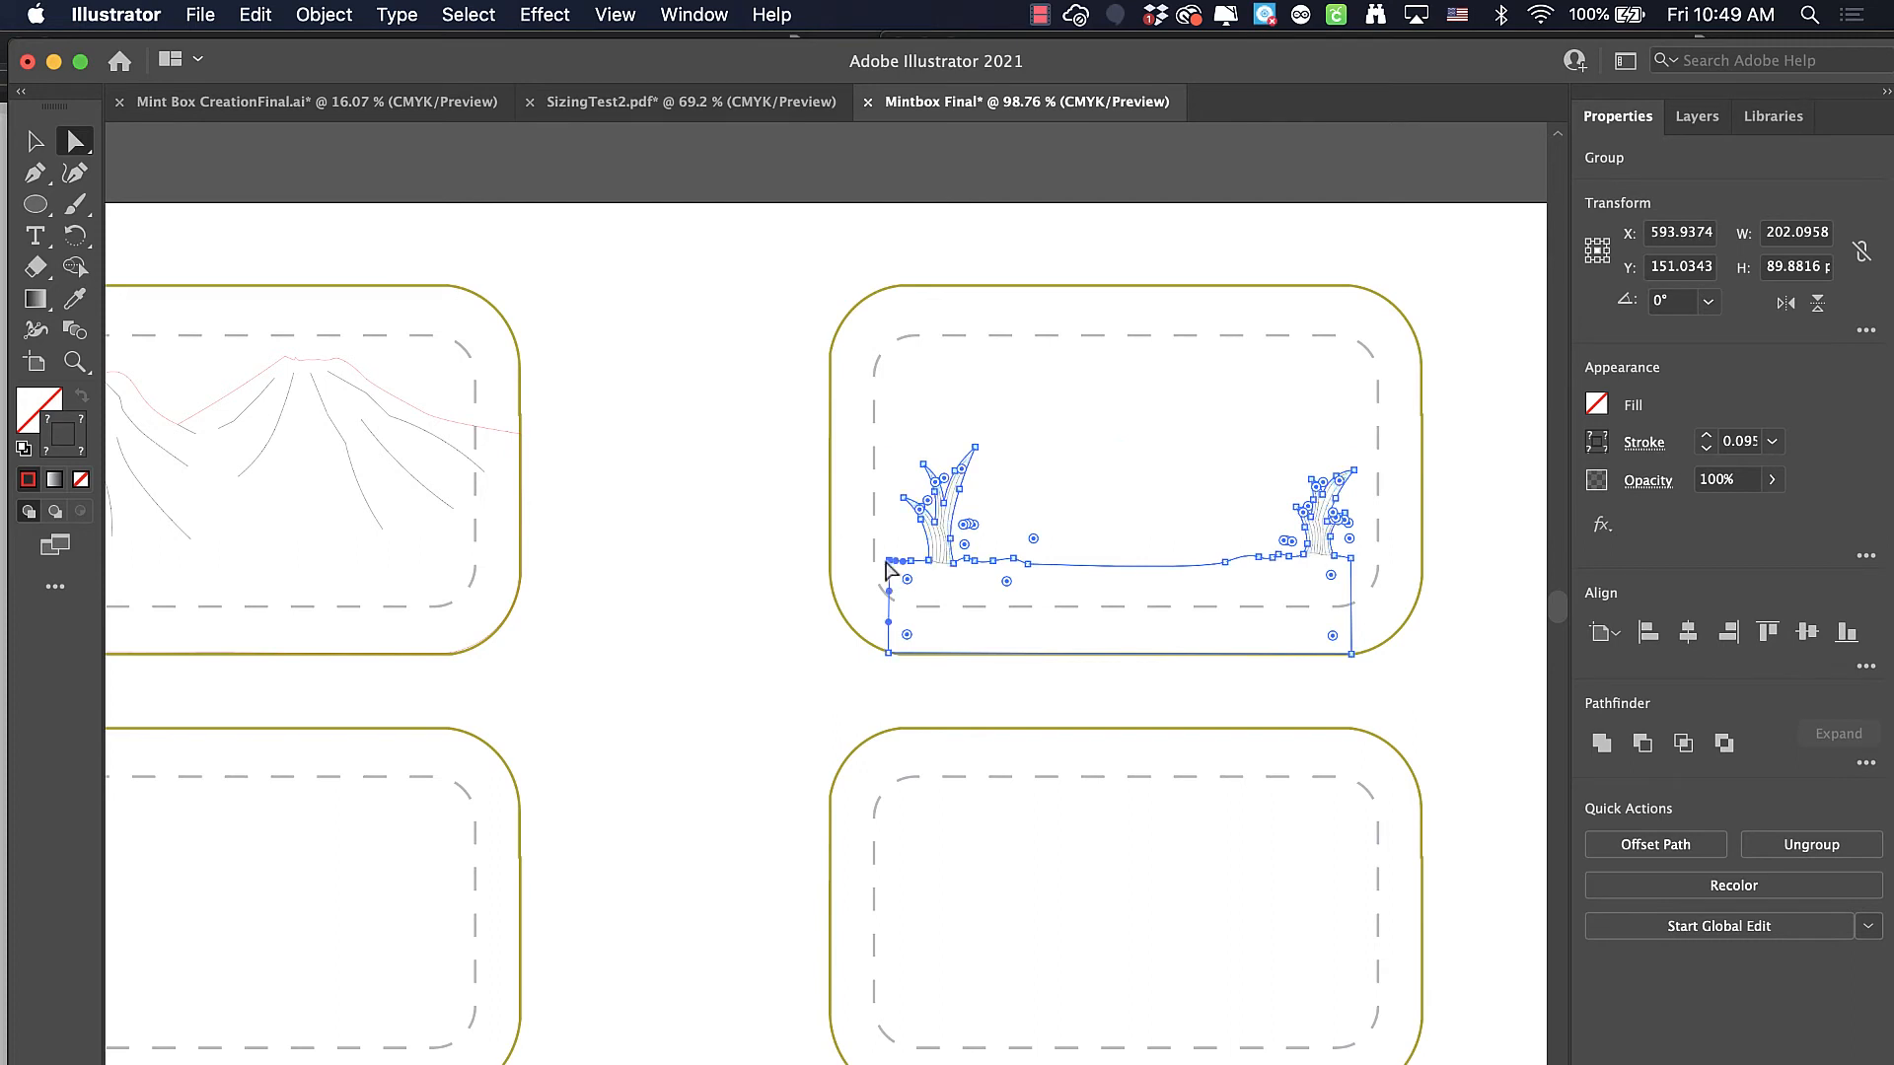
drag(888, 559, 451, 517)
scroll(832, 561, up, 2)
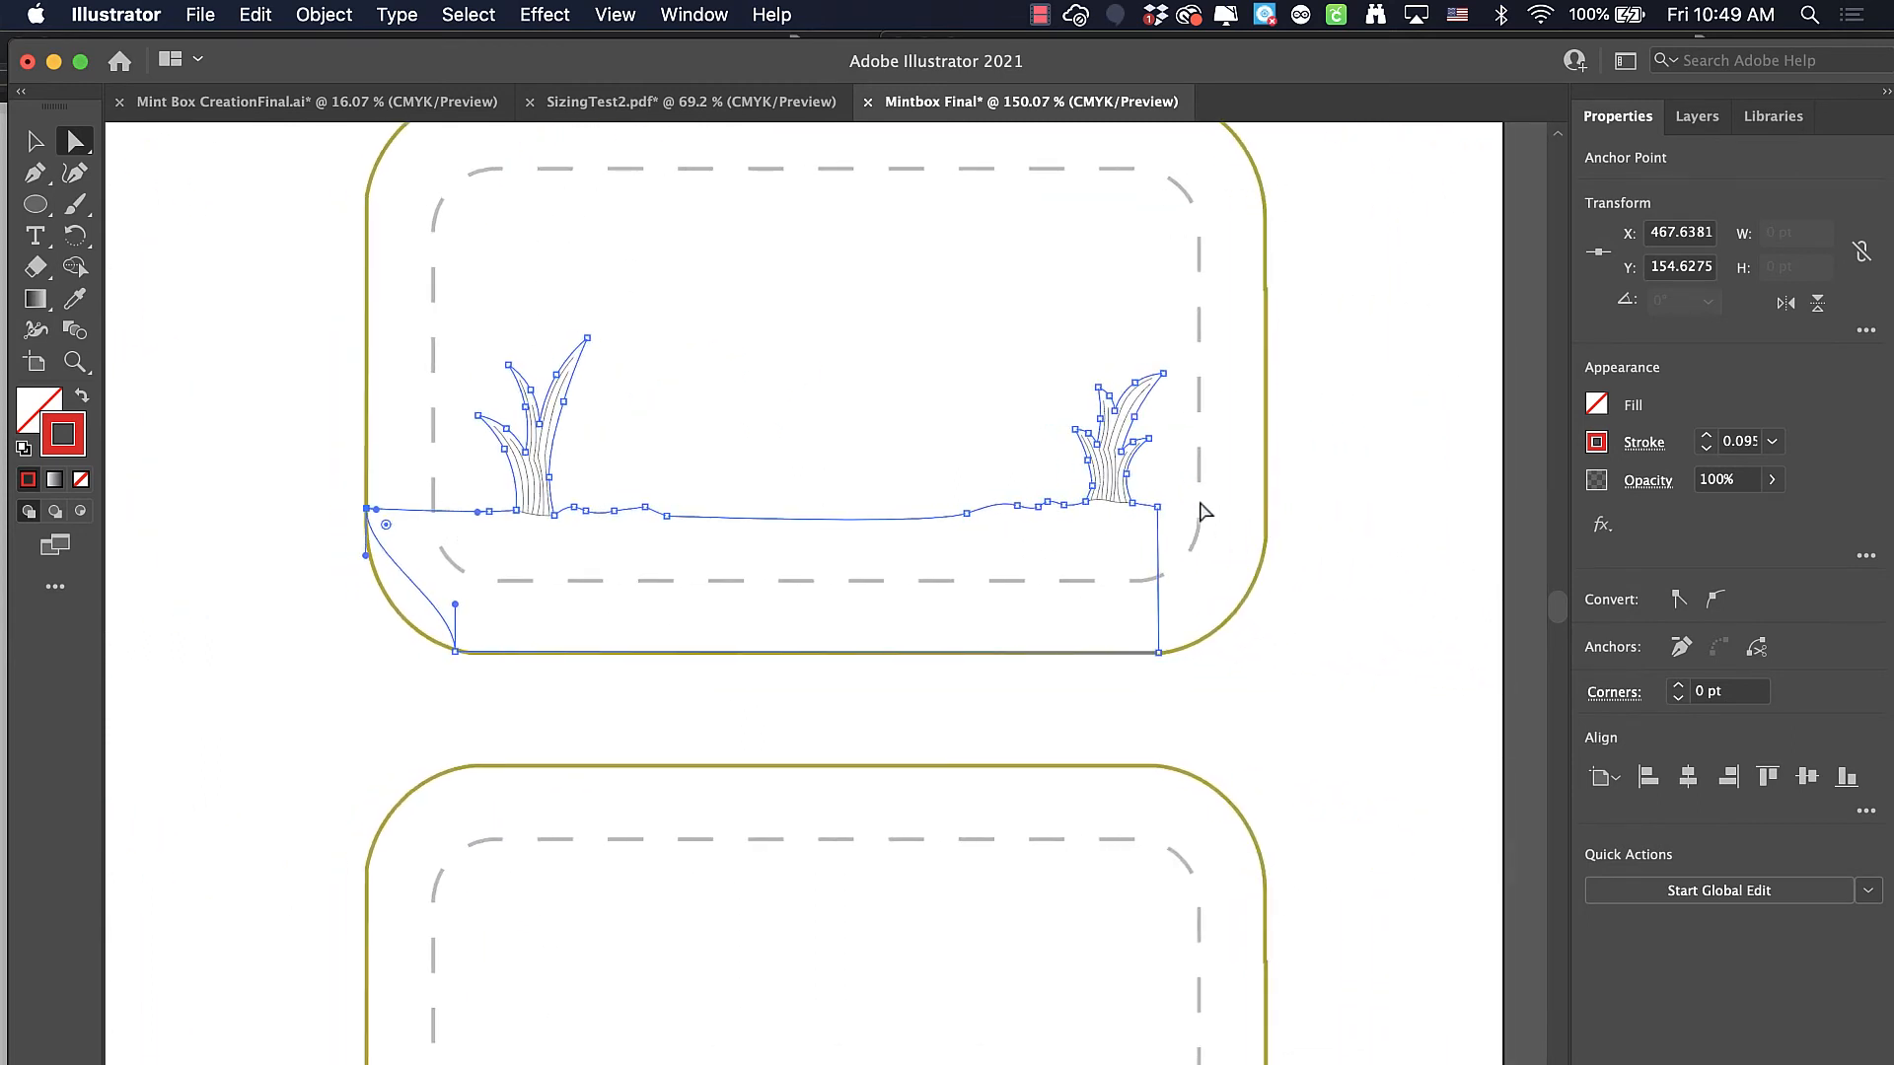
drag(1158, 507, 1268, 520)
Move the ground outline's two lower corner anchor points outward to line up with the box's side and bottom edges
click(1159, 653)
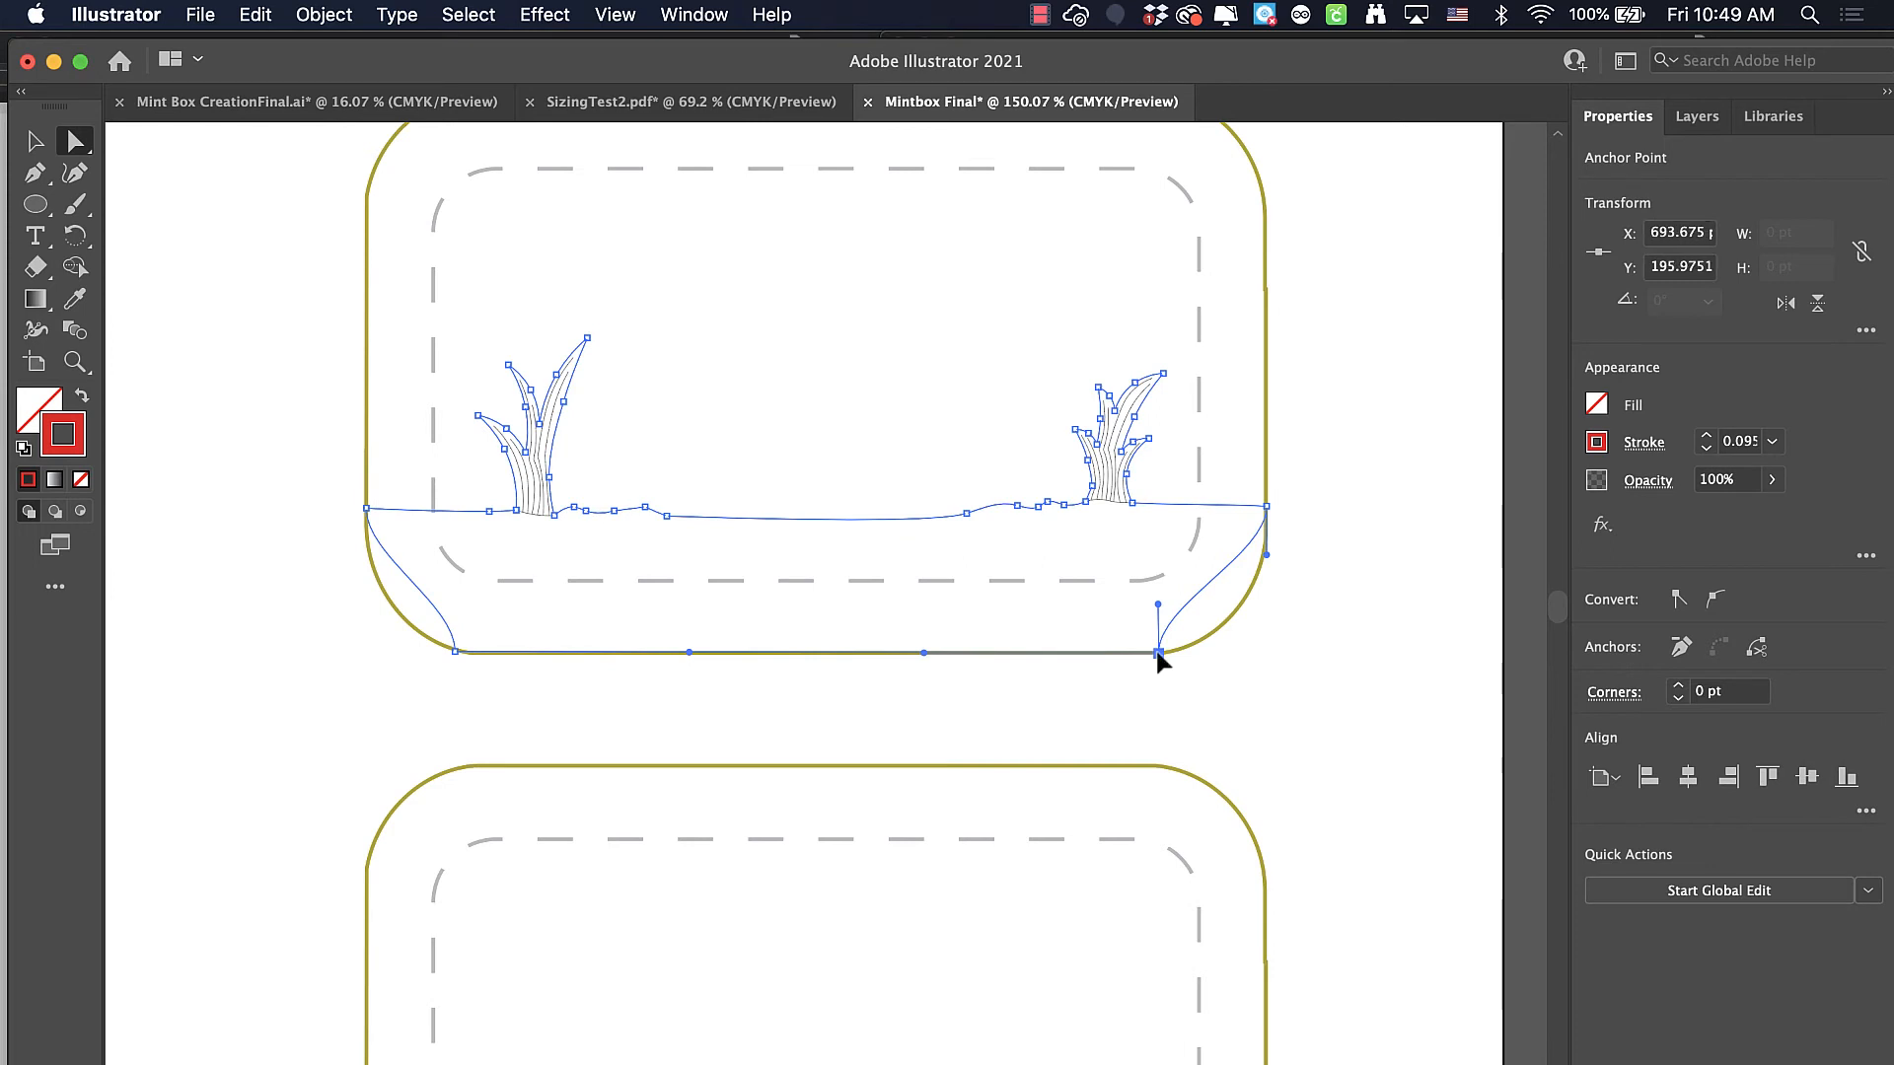
drag(1159, 653, 1265, 653)
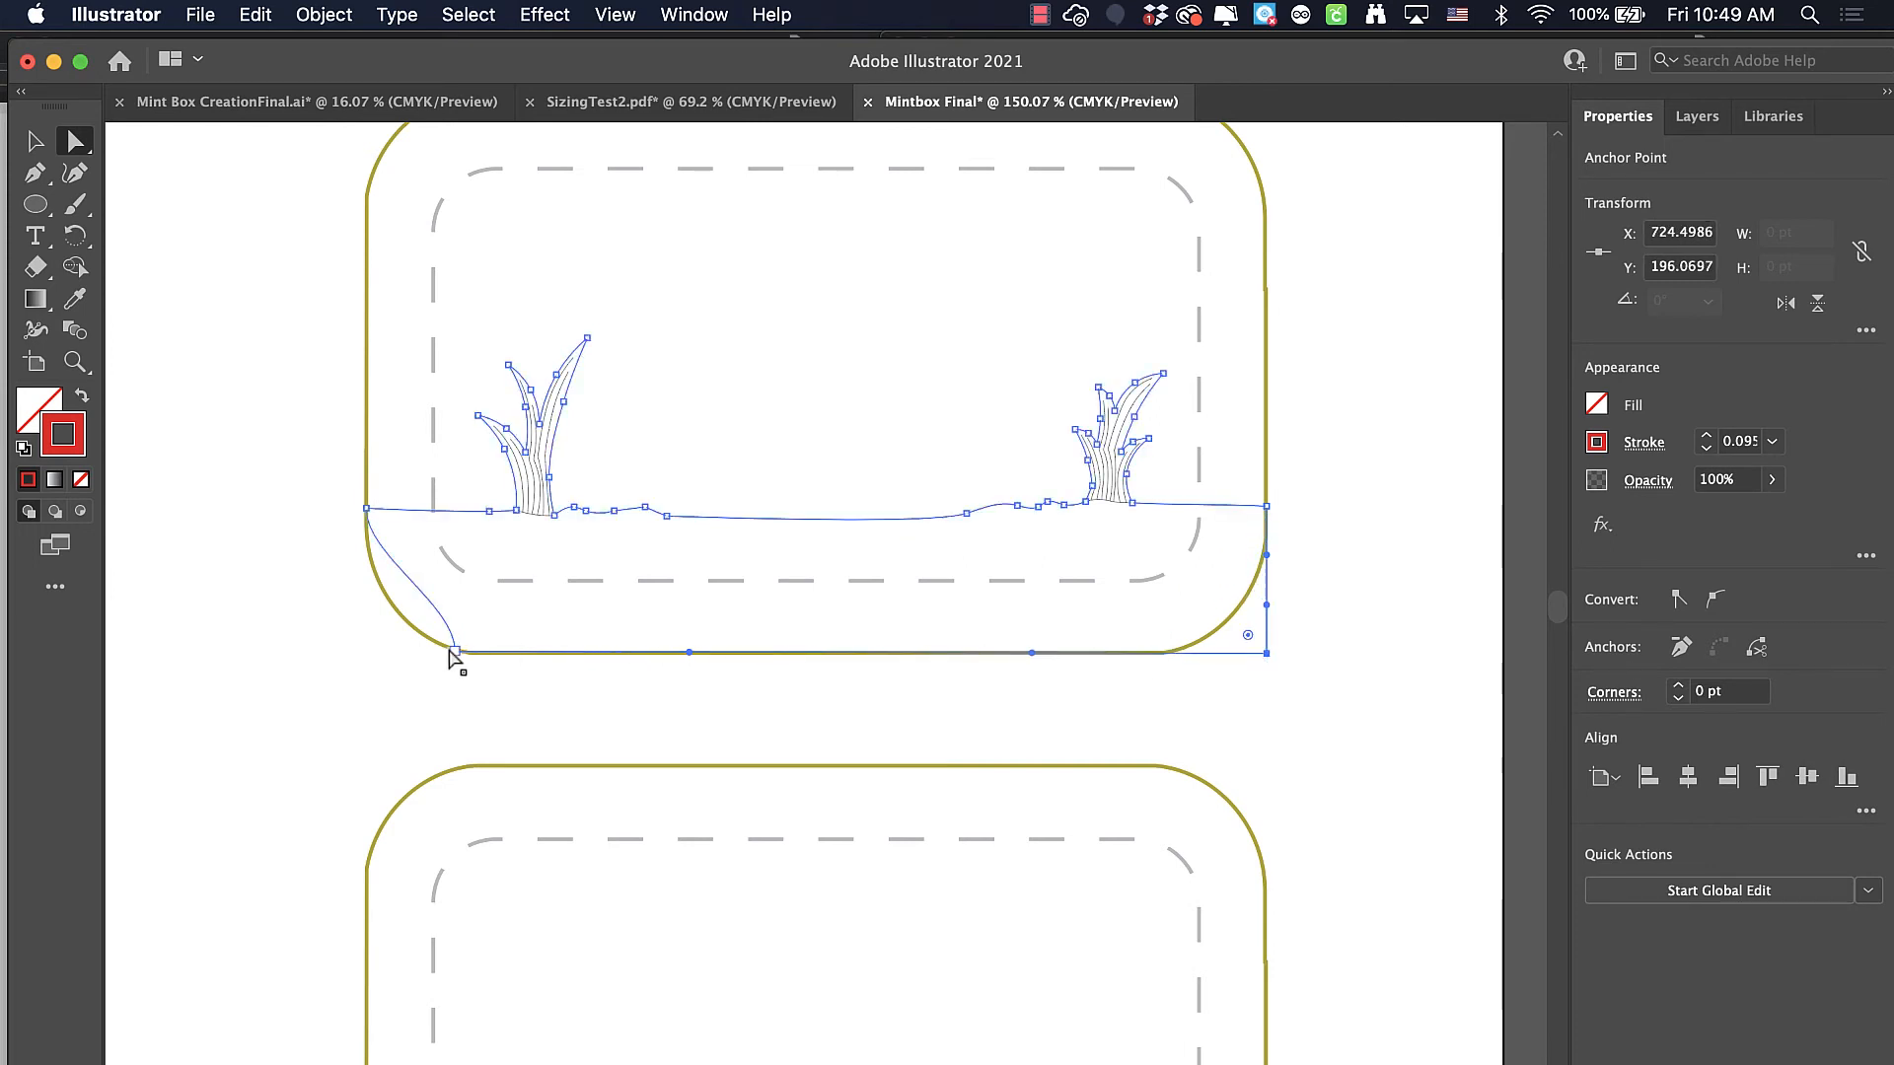
drag(453, 651, 364, 651)
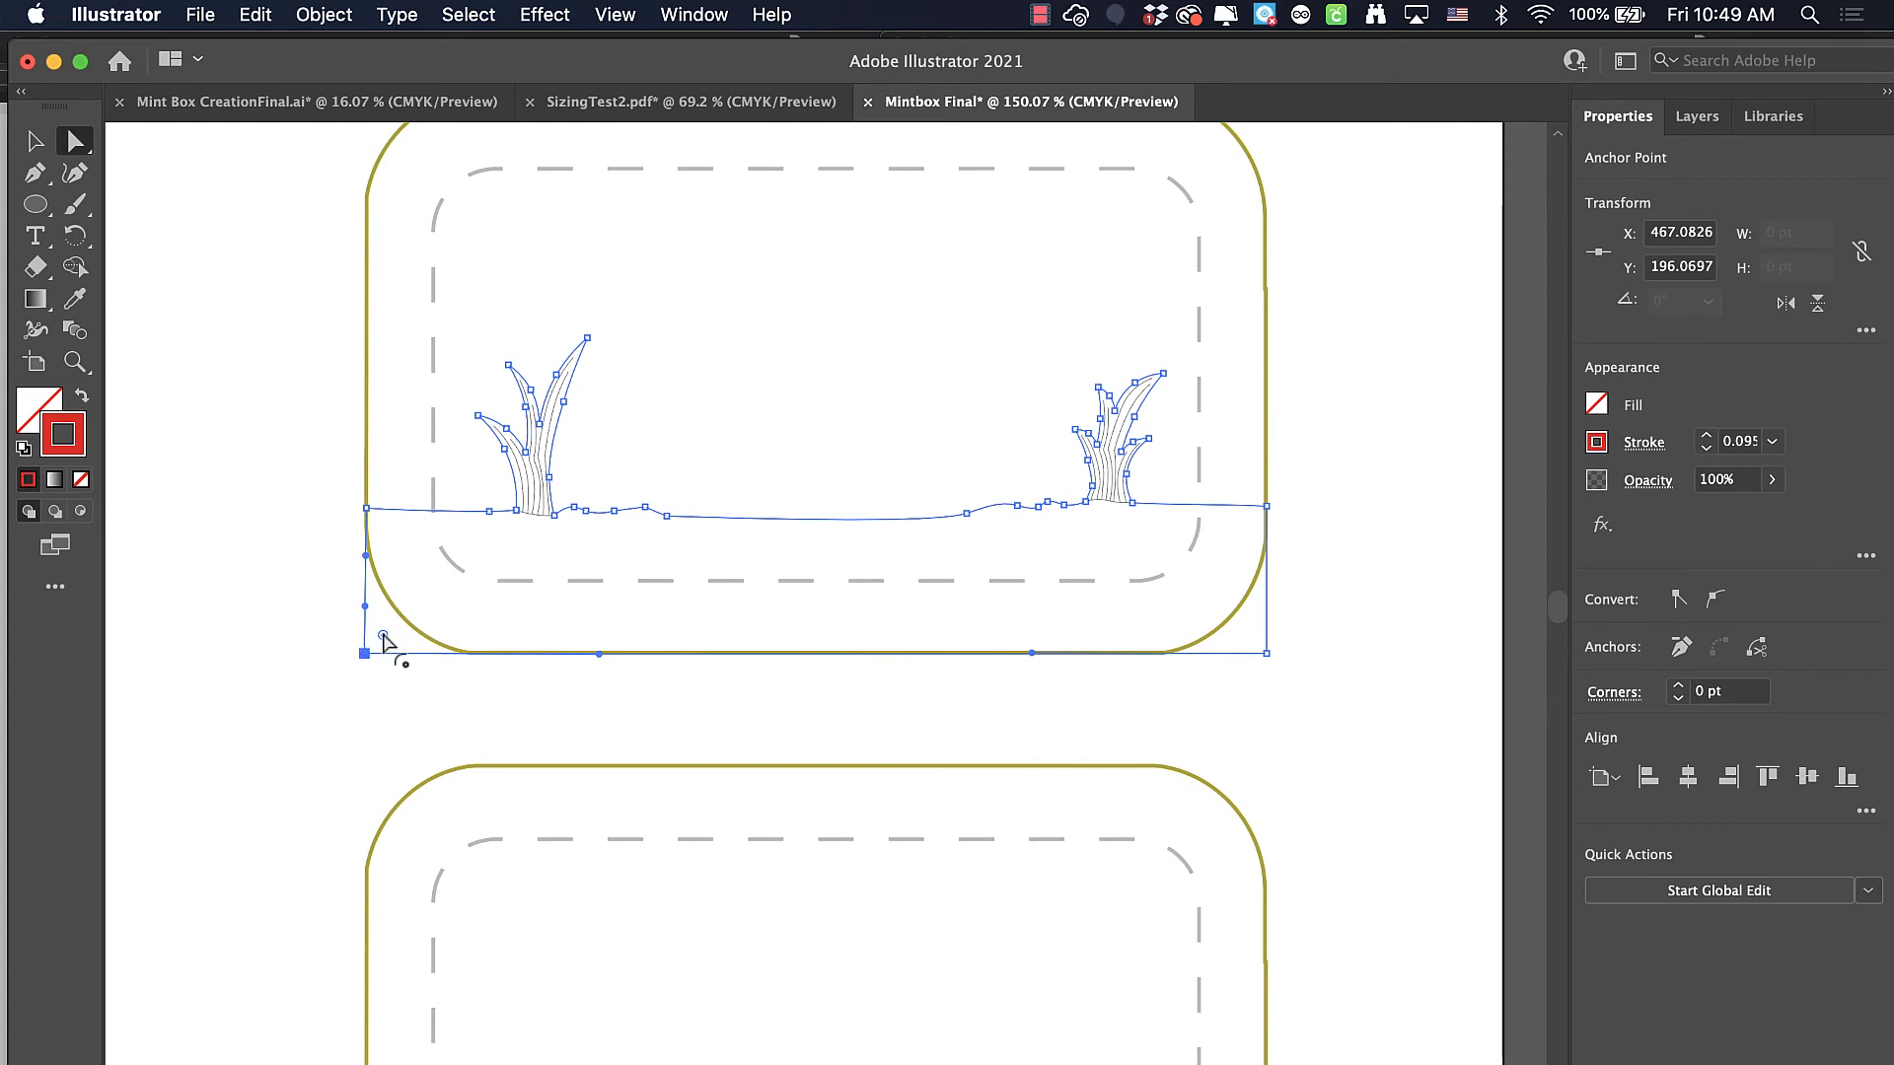
Round the ground outline's two lower corners to about 36 pt so they follow the template box's curved corners
drag(383, 639, 523, 562)
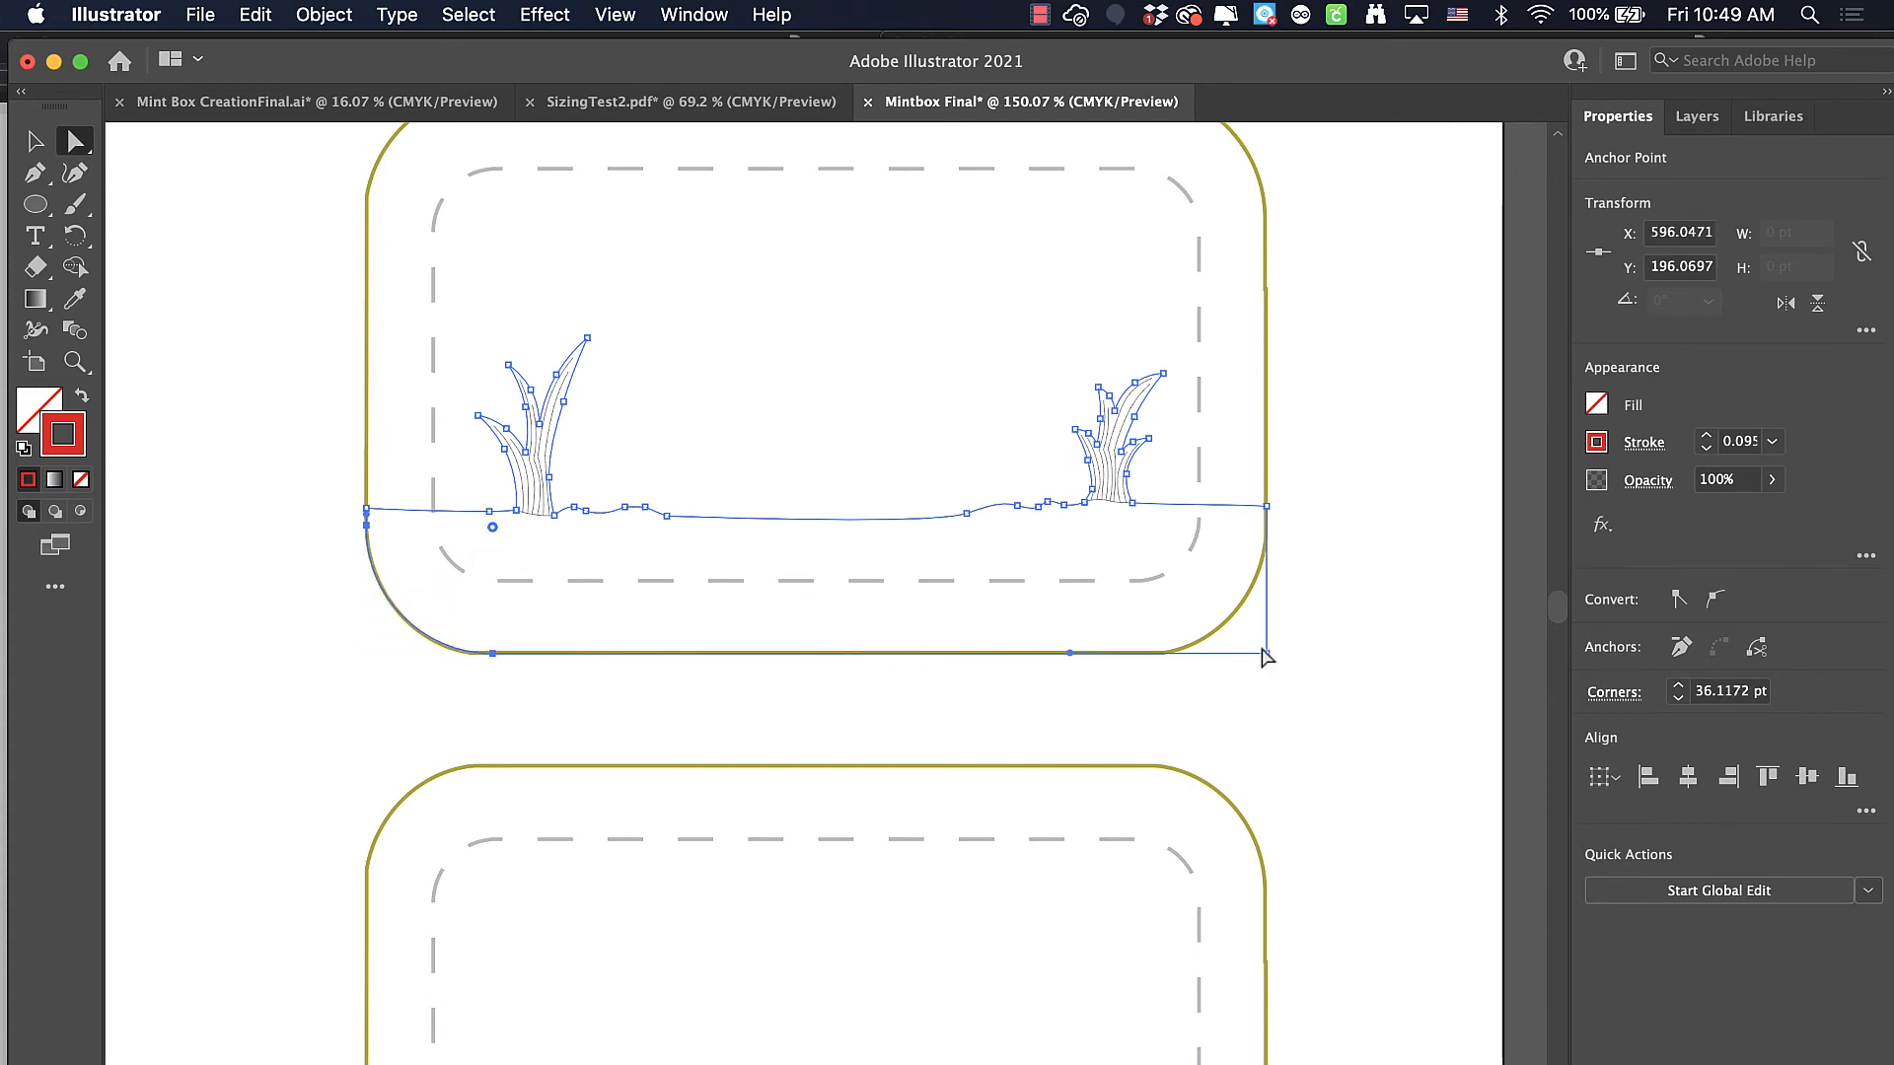
click(1266, 652)
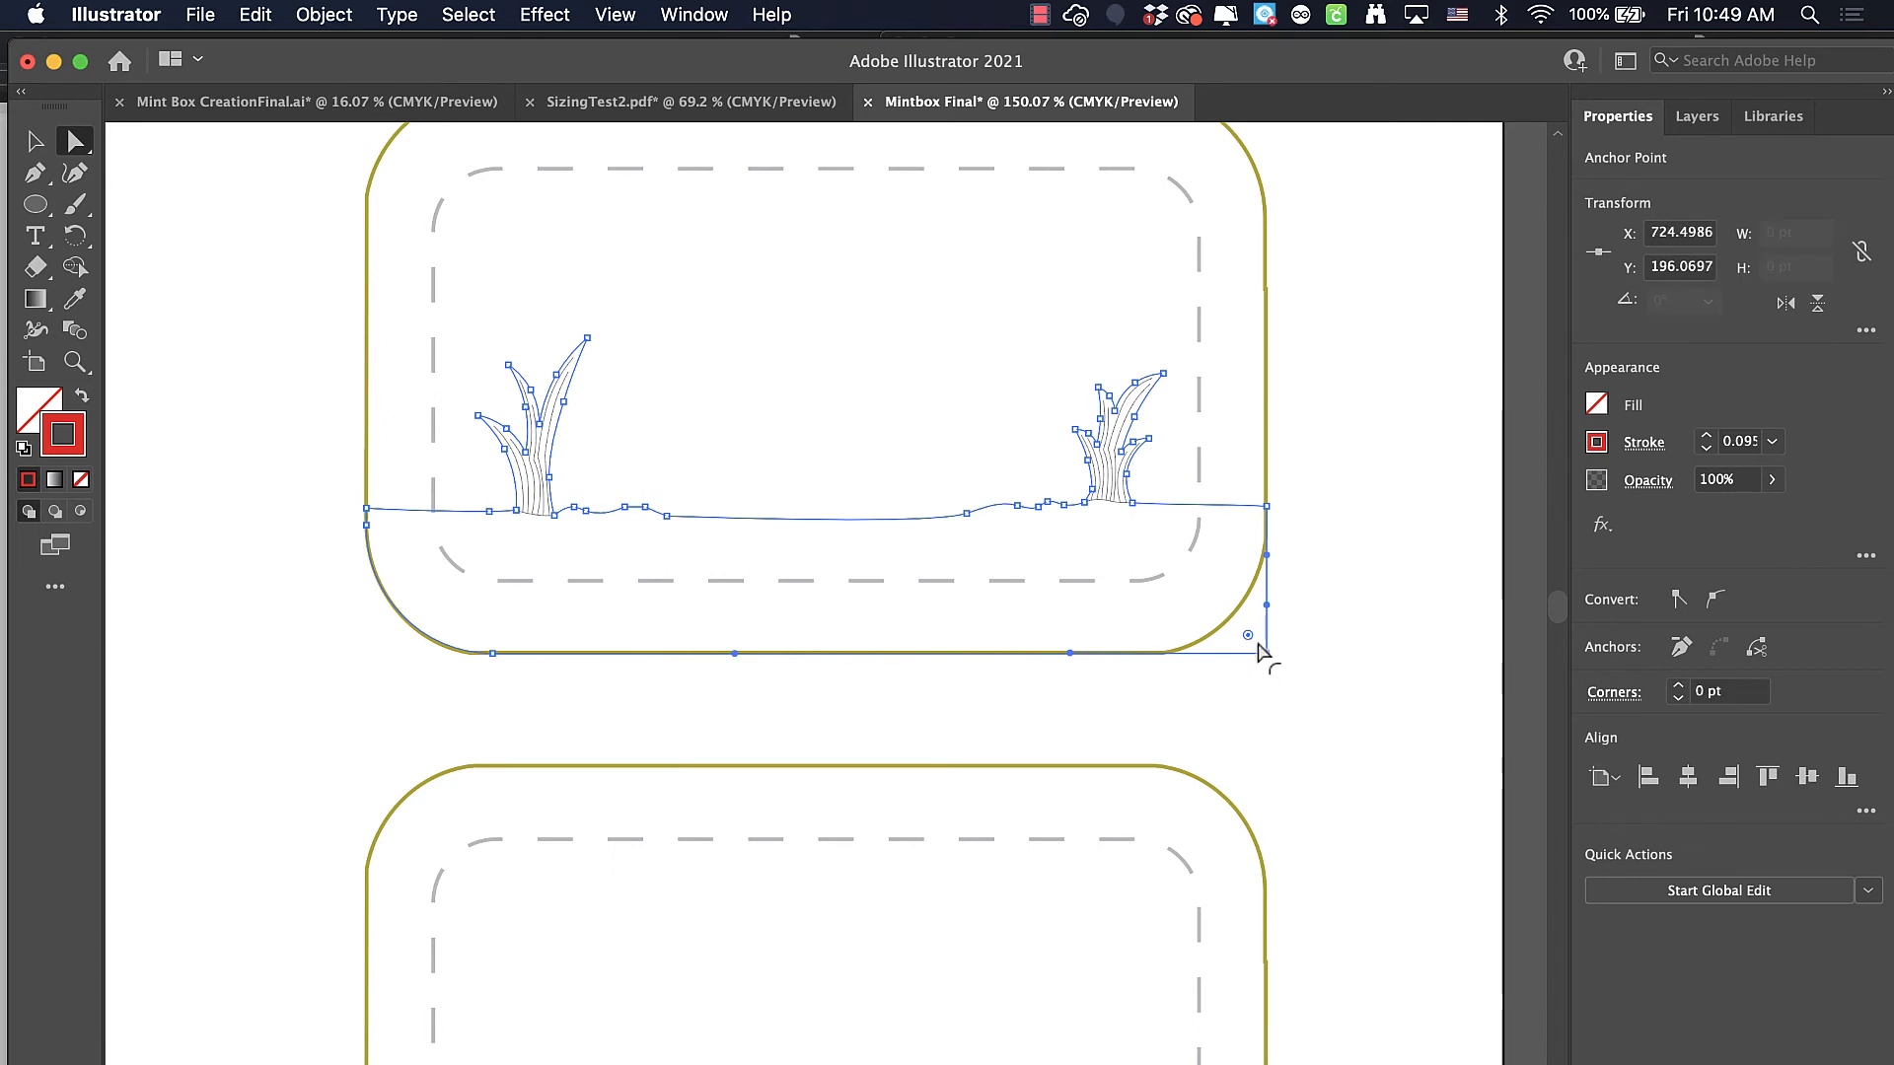
drag(1249, 641, 1132, 552)
click(36, 141)
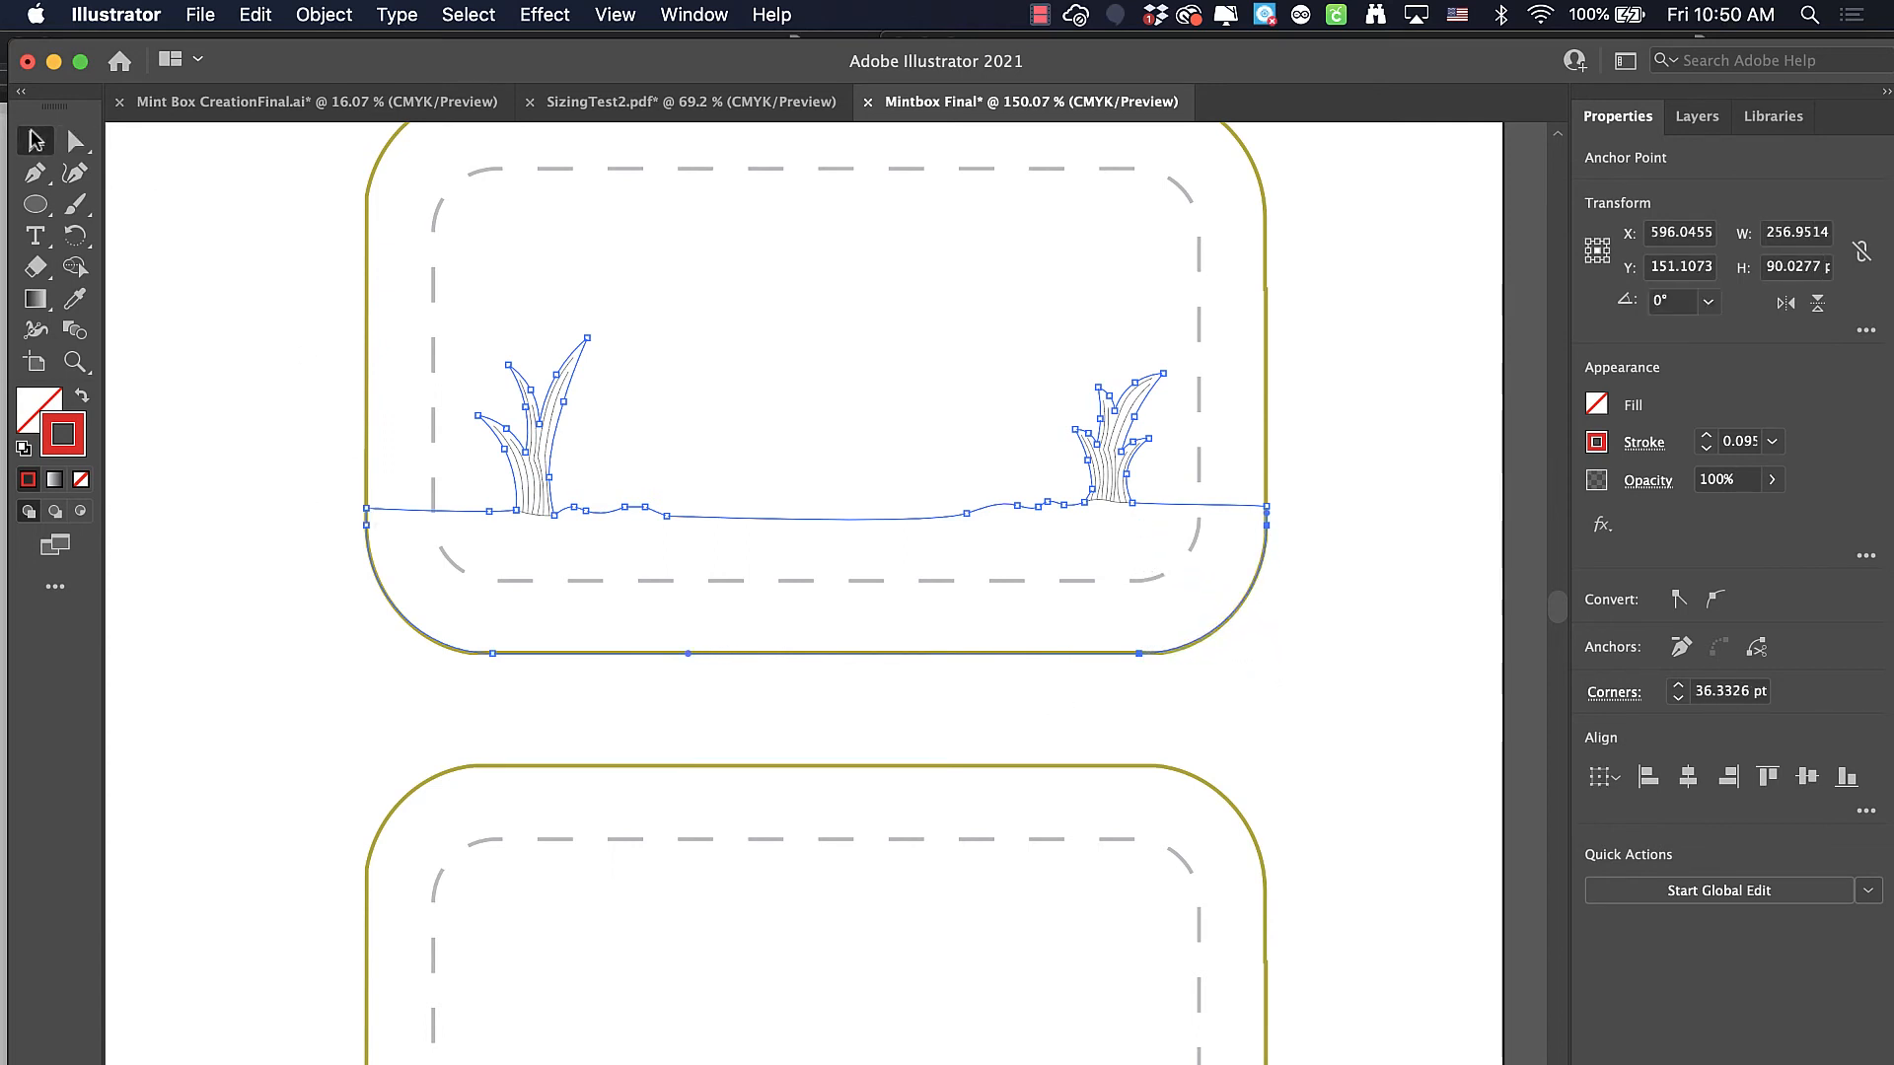
Copy the grouped creature drawing from the Mint Box CreationFinal.ai document and paste it into the Mintbox Final document
click(262, 108)
scroll(993, 477, right, 10)
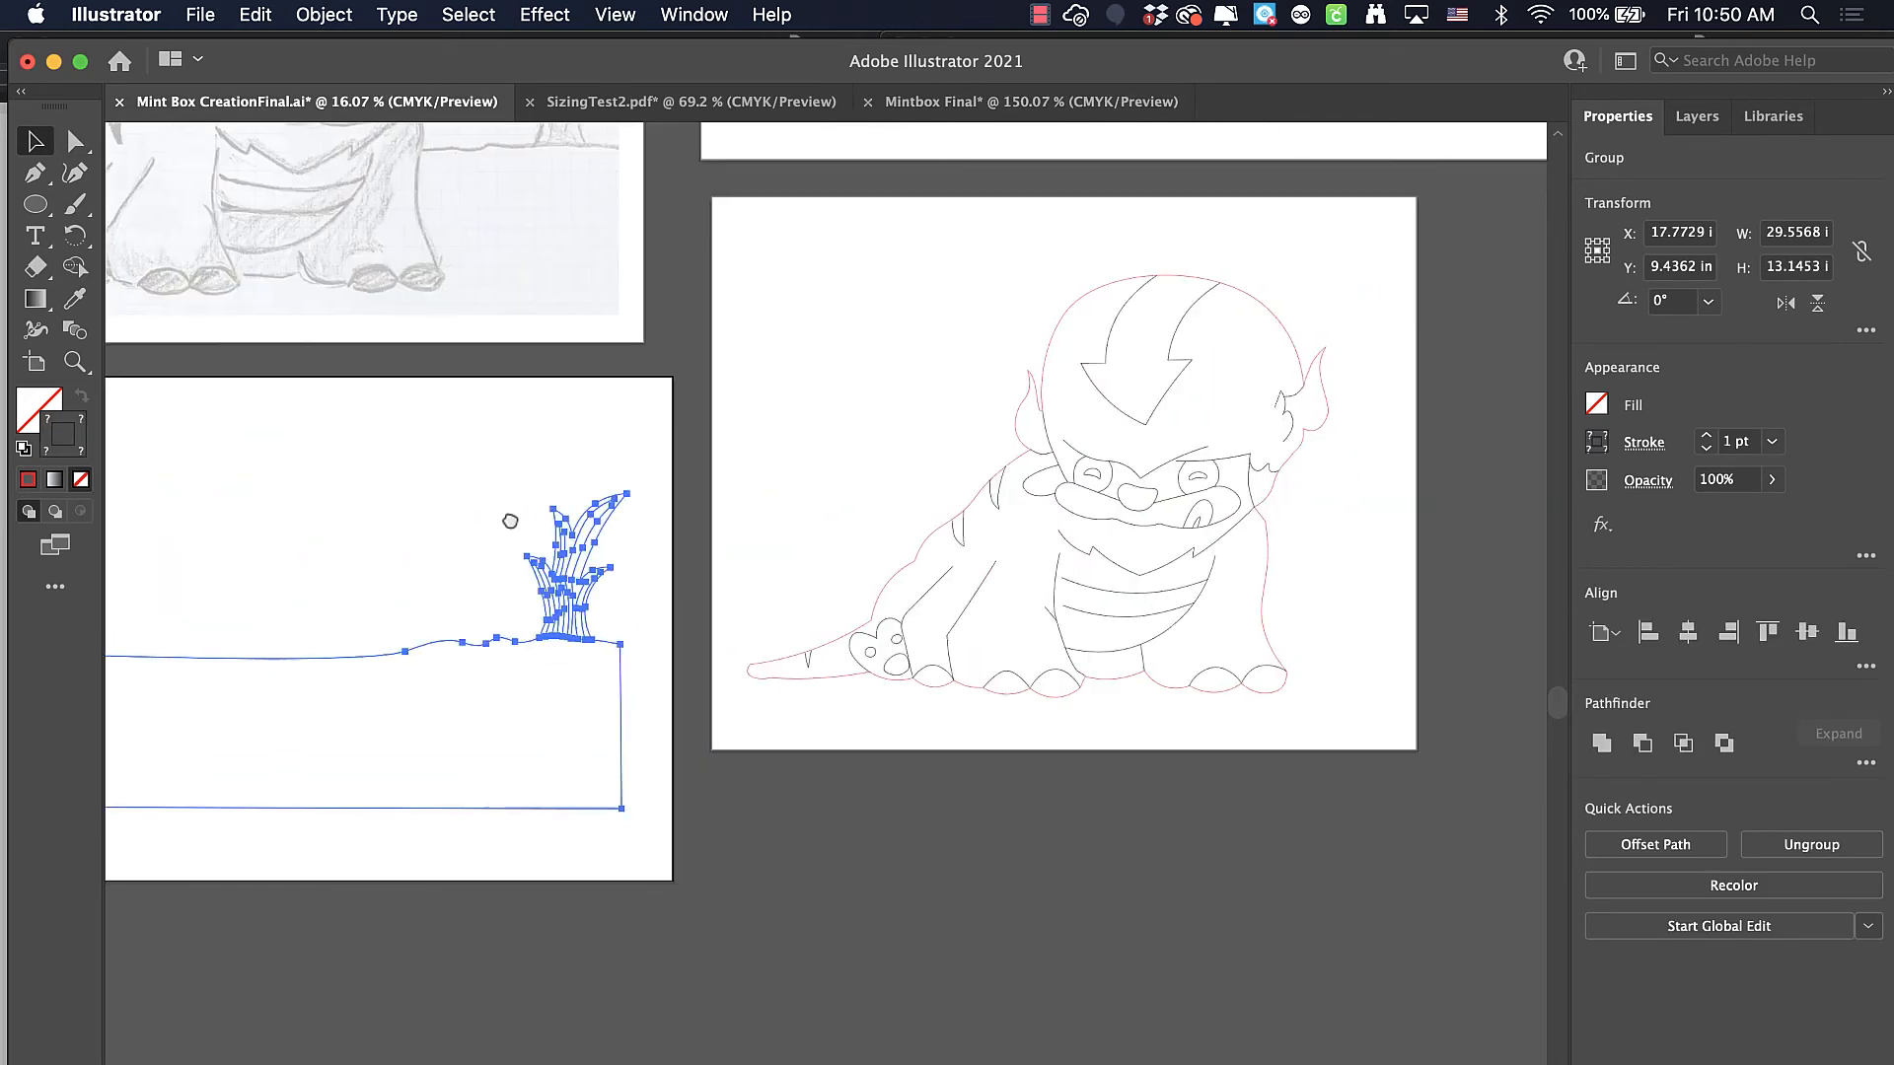
drag(590, 185, 1336, 773)
click(310, 15)
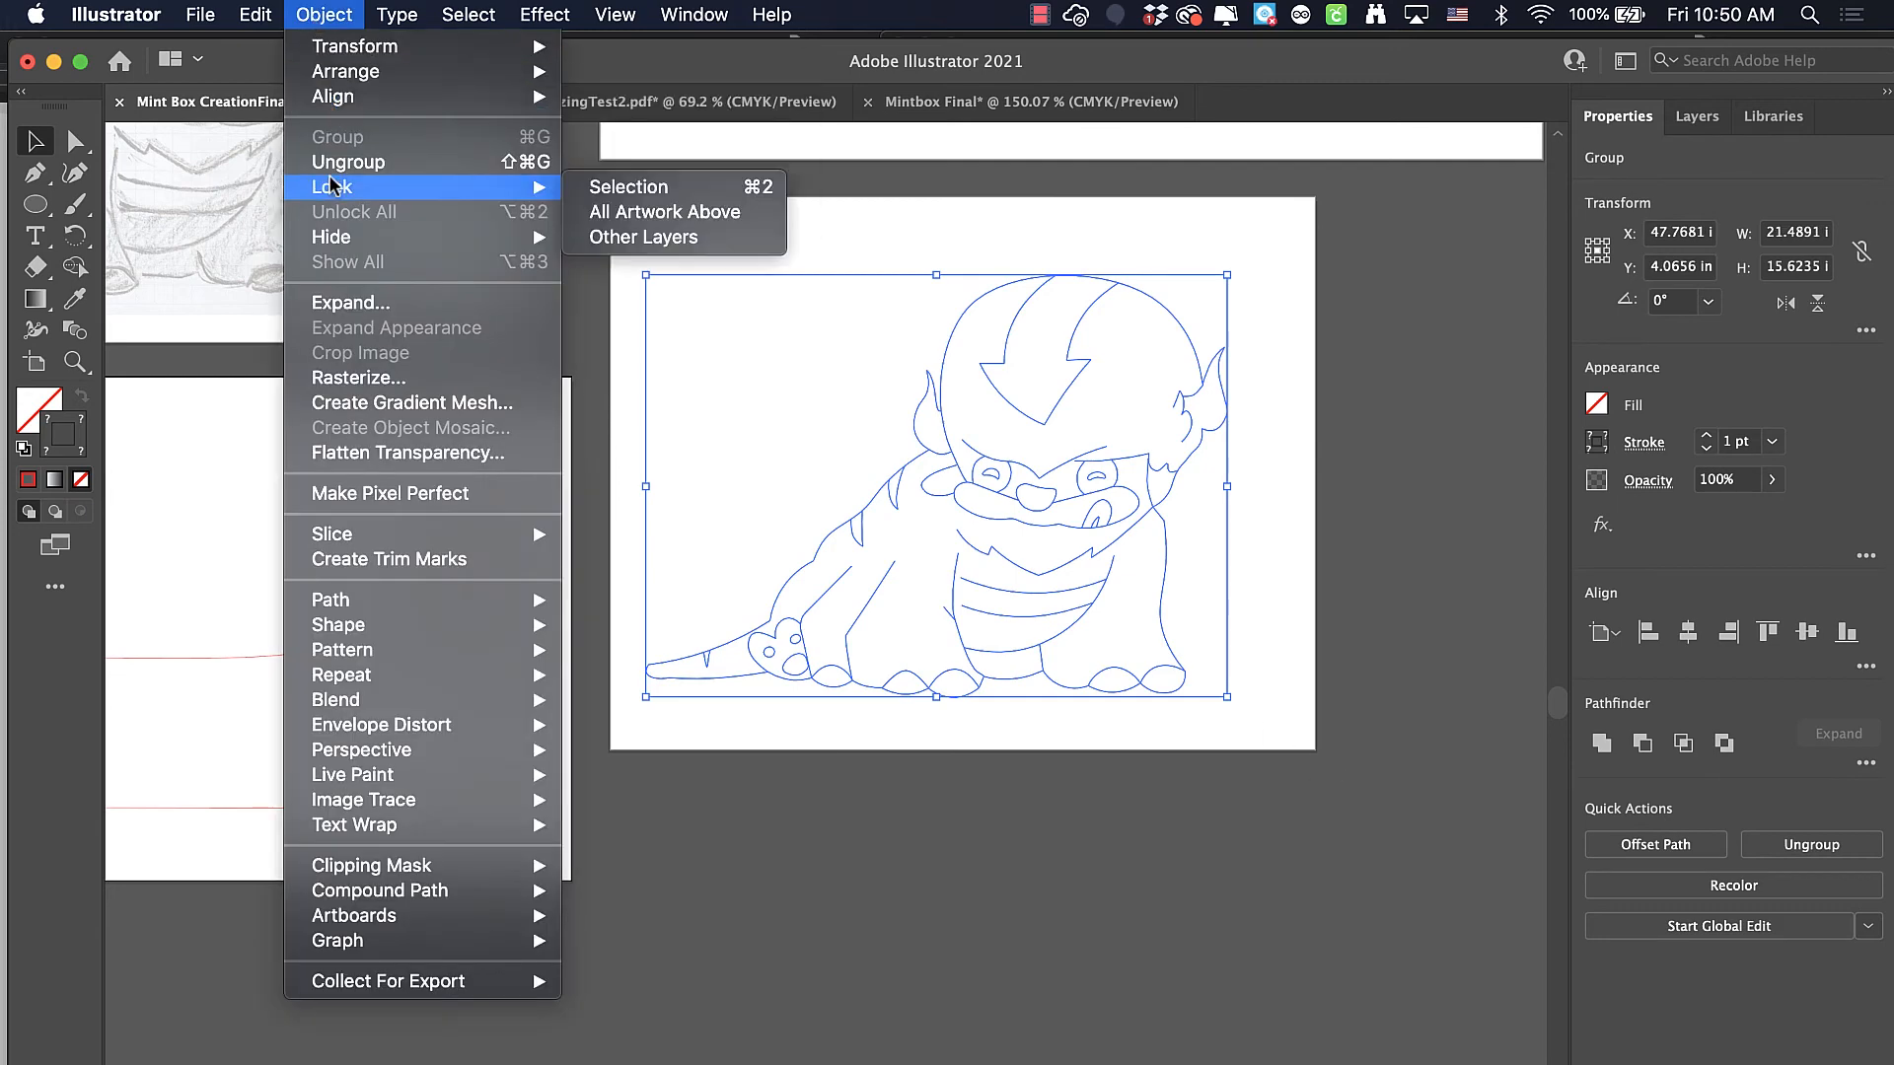
click(1408, 436)
click(256, 15)
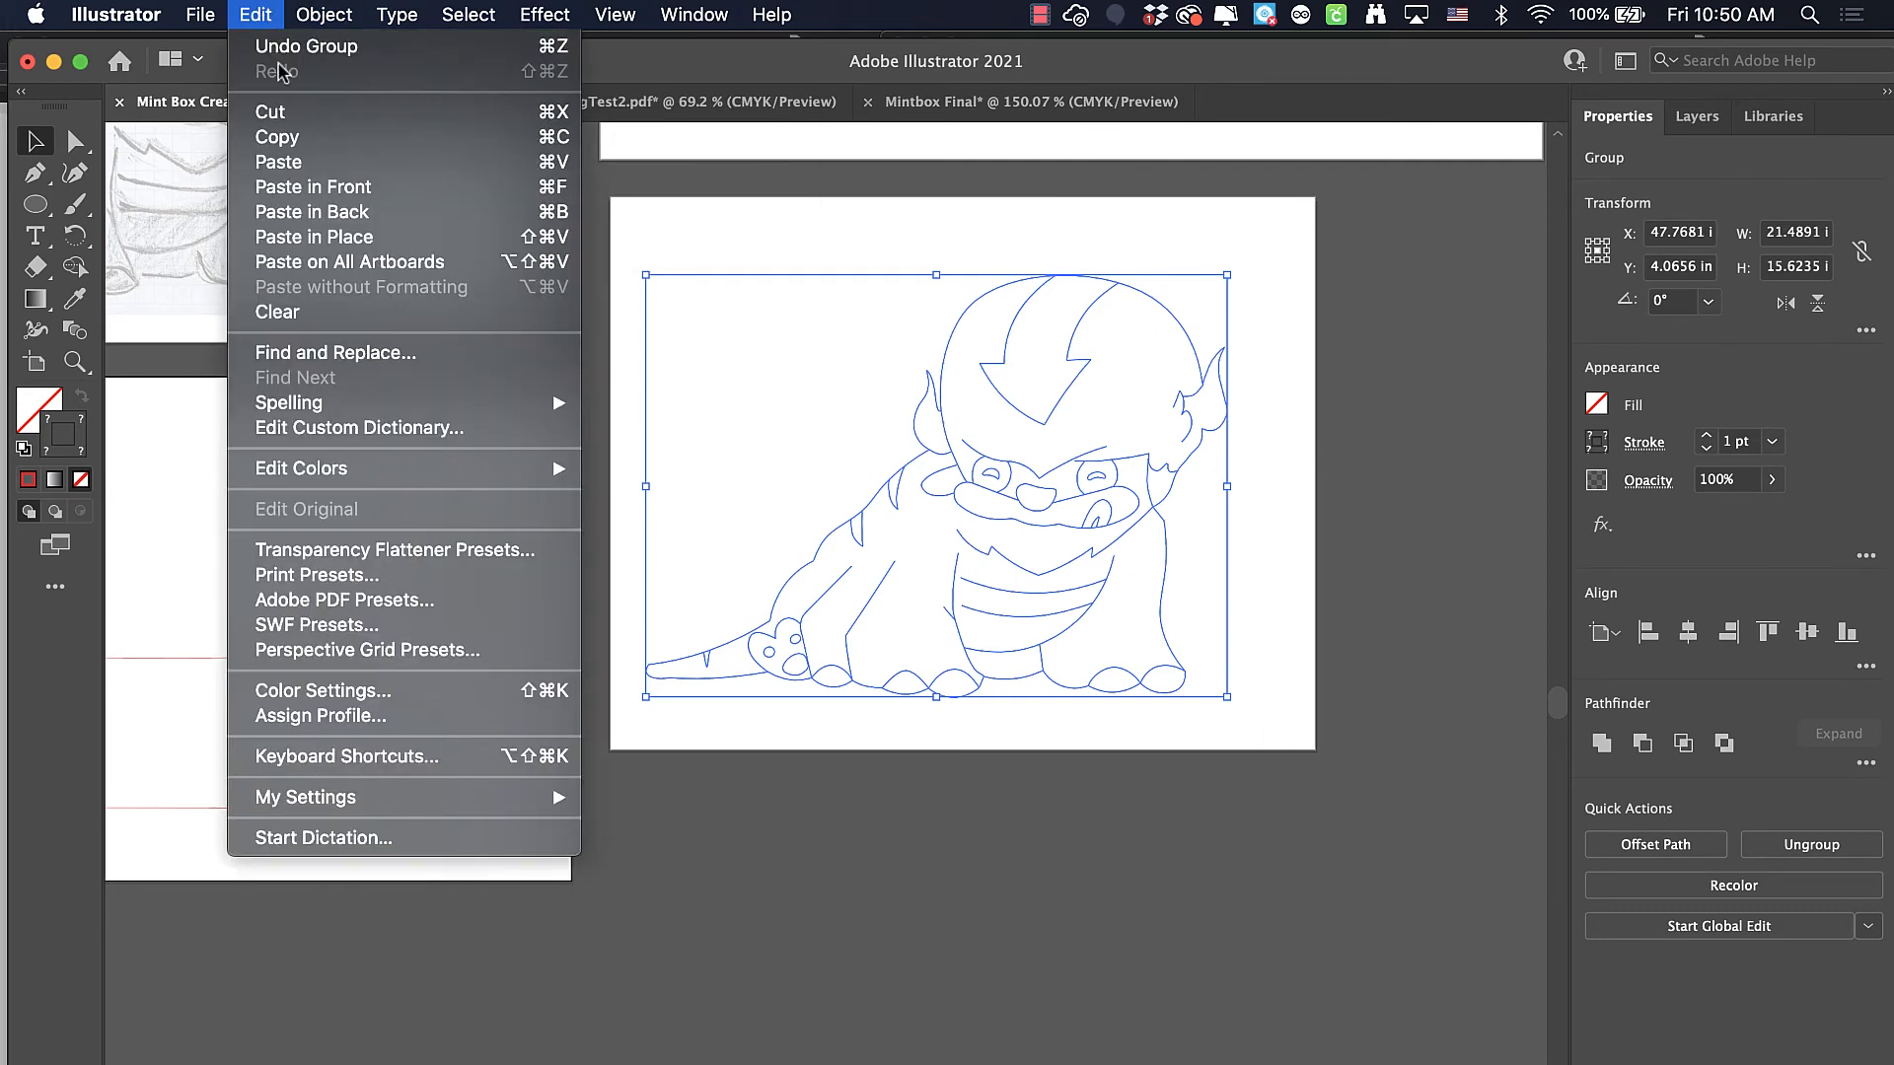
click(271, 134)
click(1050, 112)
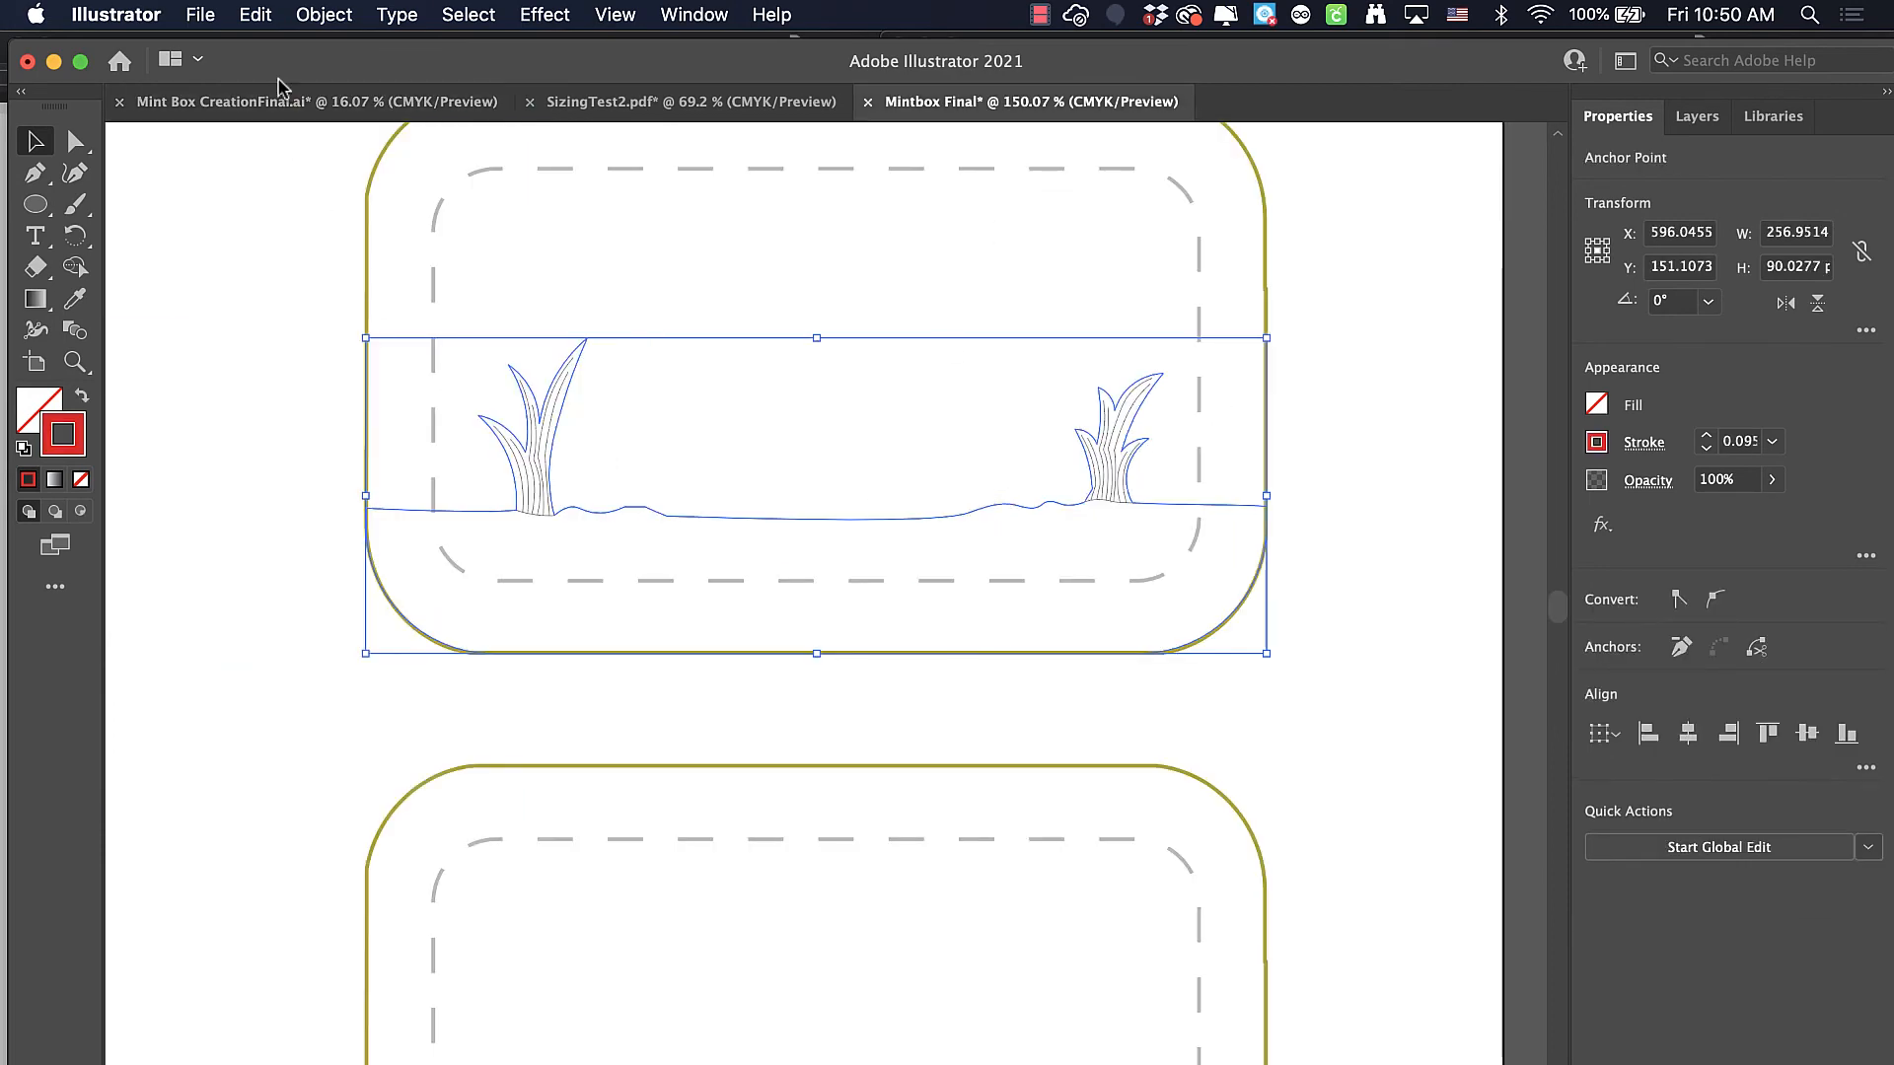
click(258, 15)
click(290, 174)
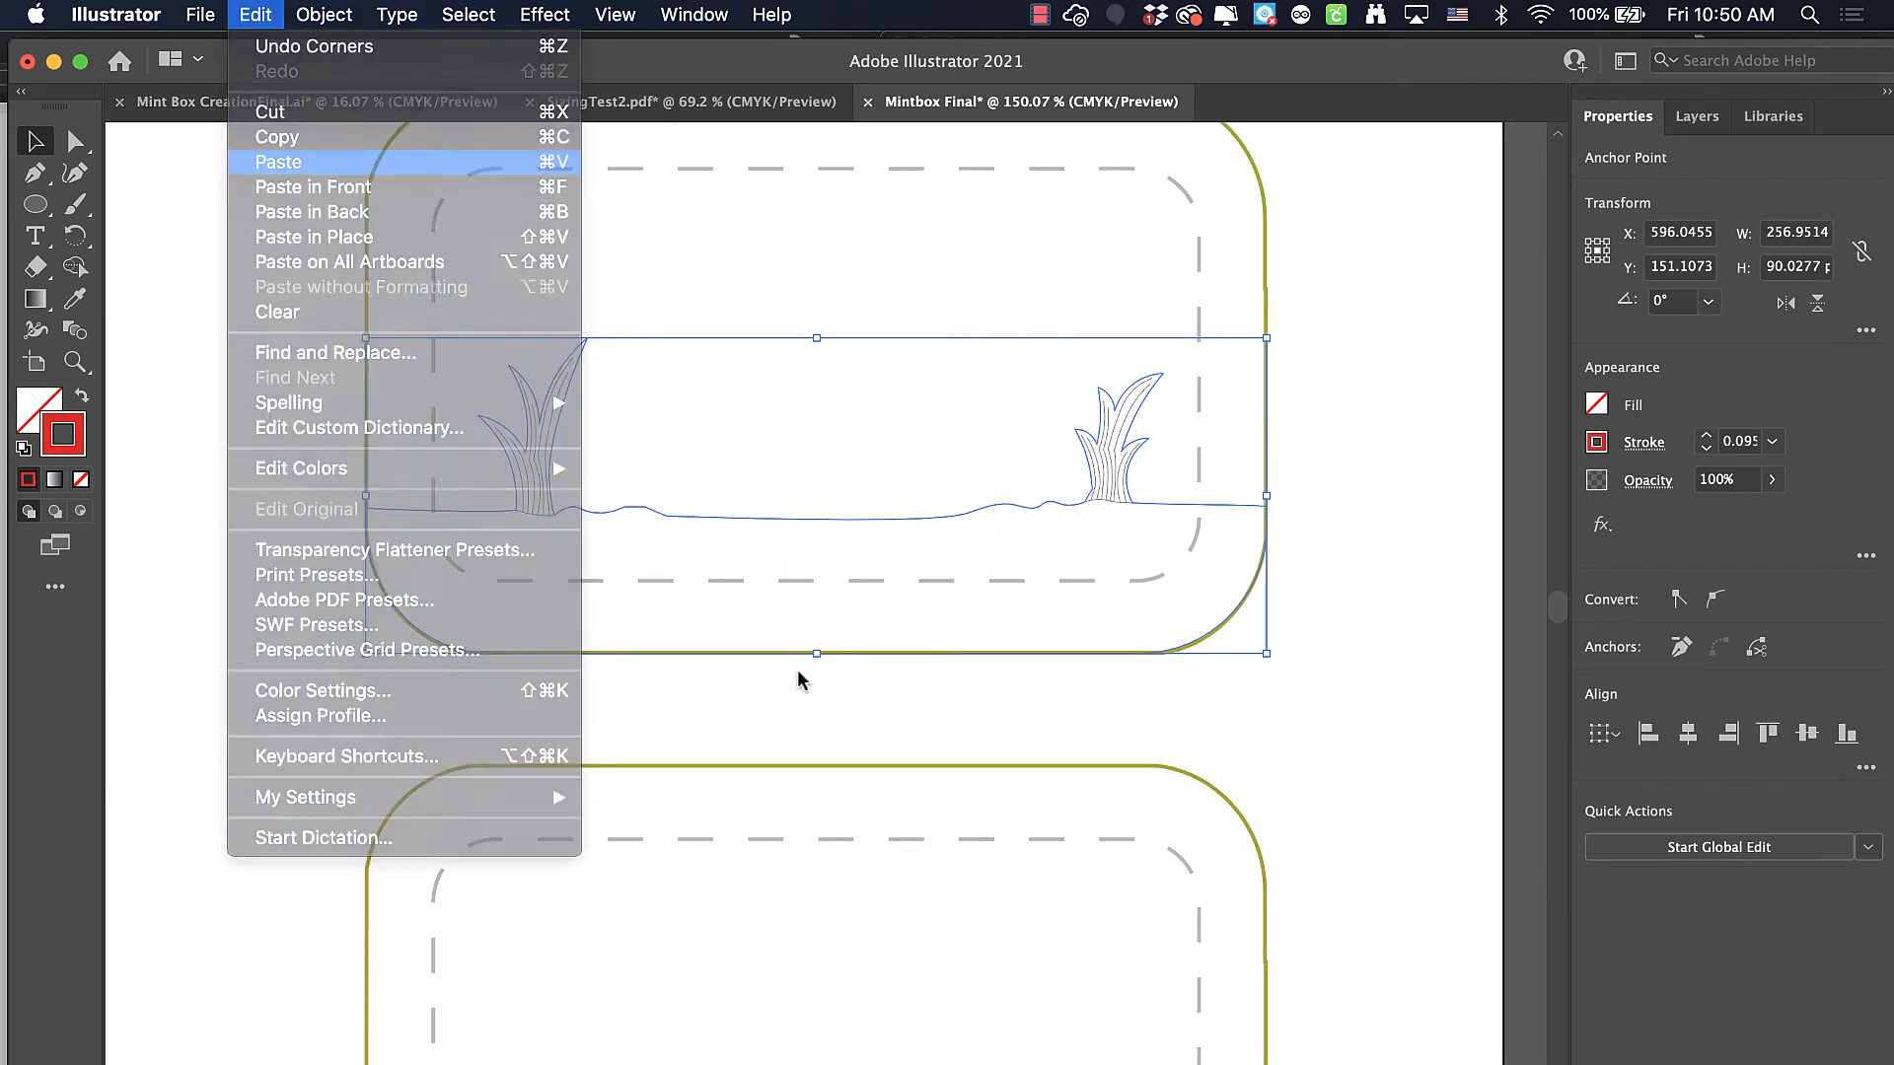
Scale the pasted creature group proportionally to about 242 x 176 pt and move it over the template's middle-left box
scroll(780, 690, down, 5)
scroll(777, 712, down, 3)
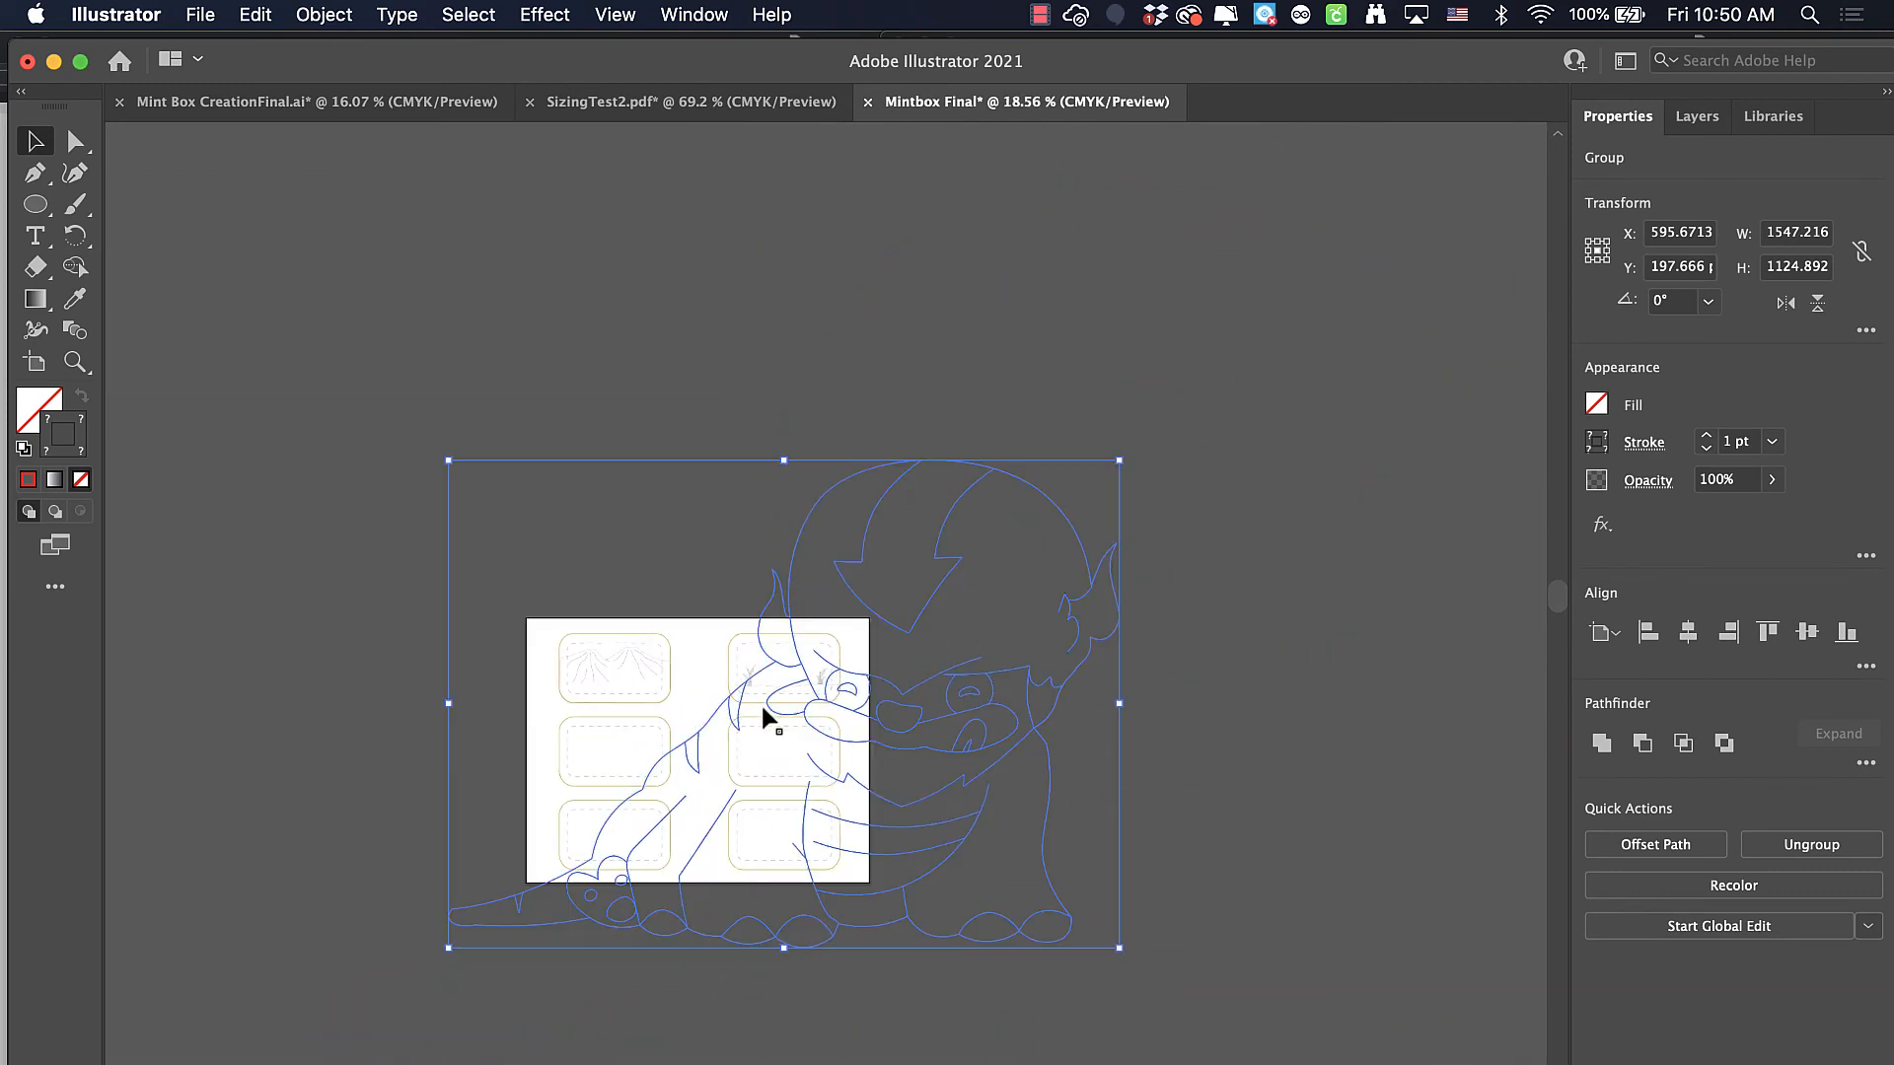
drag(1119, 462, 630, 755)
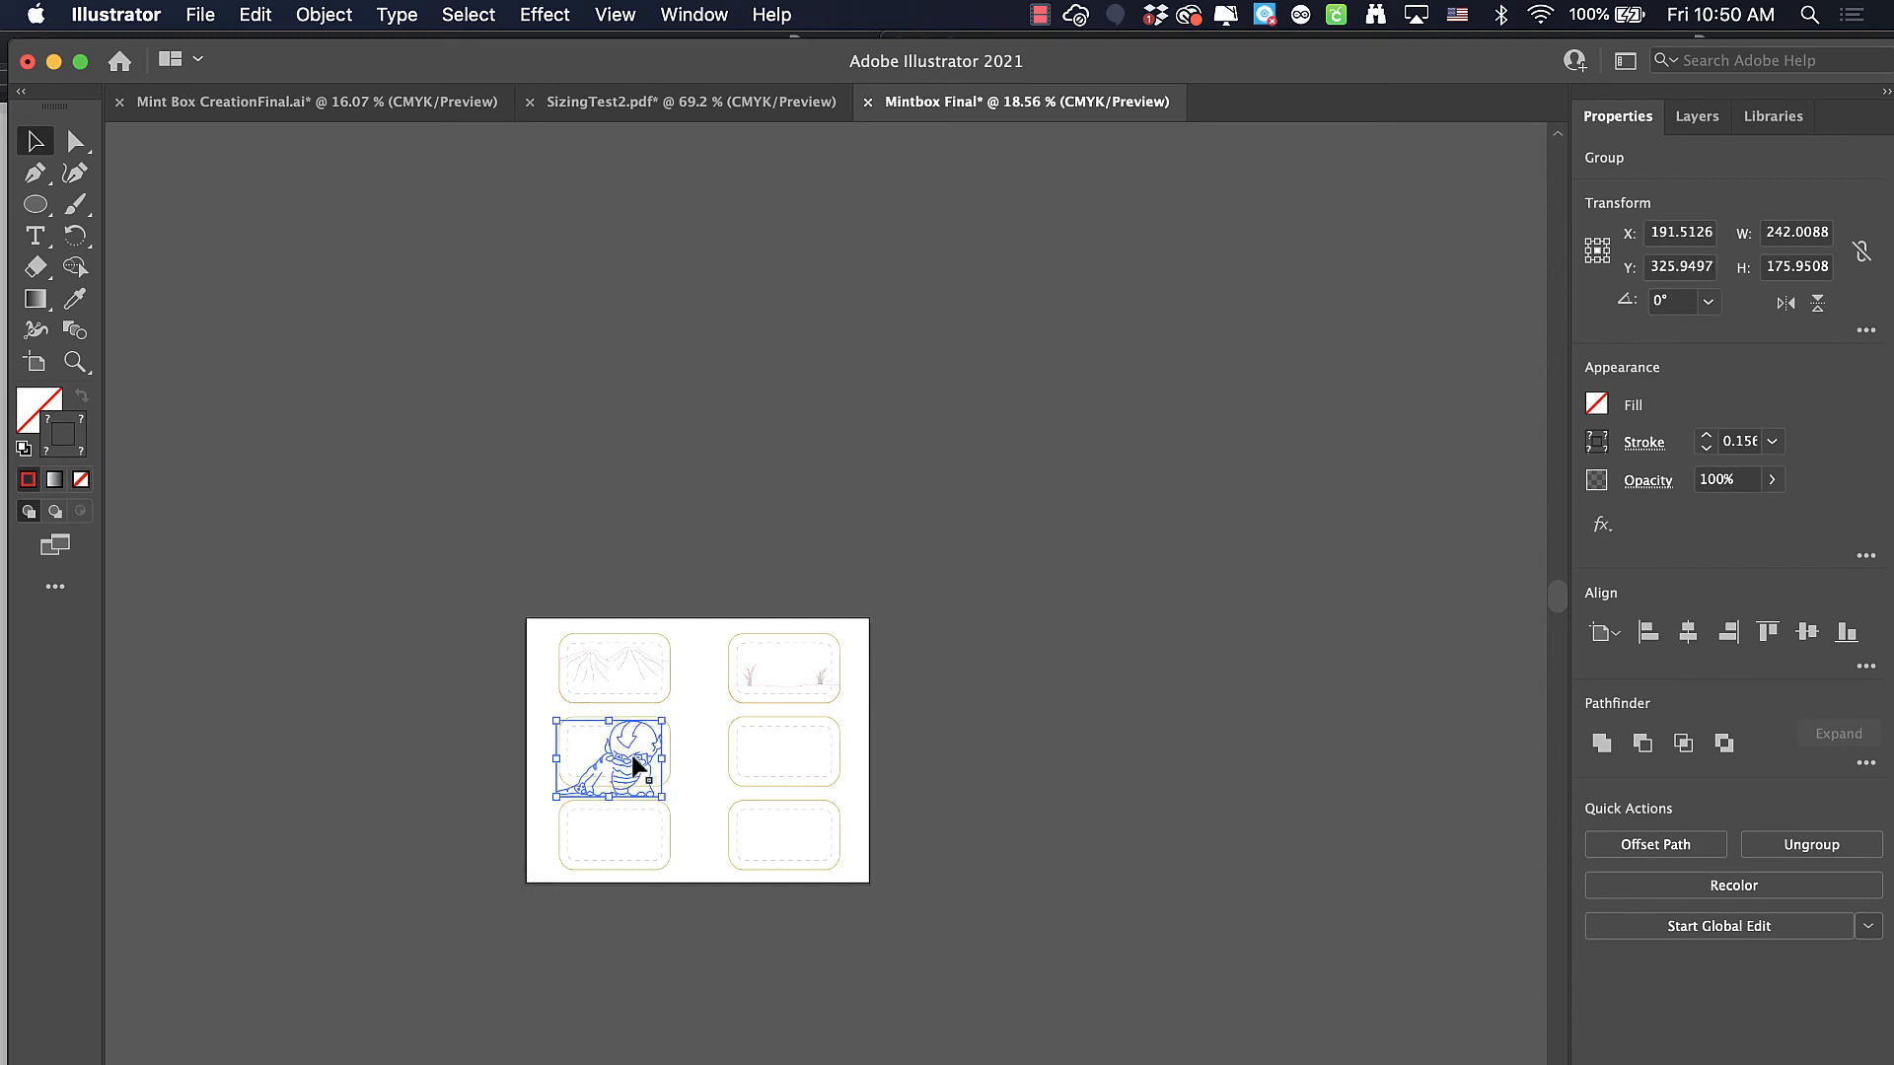
Shrink the creature group proportionally to about 157 x 114 pt, keeping its upper-right corner in place in the middle-left box
scroll(629, 750, up, 6)
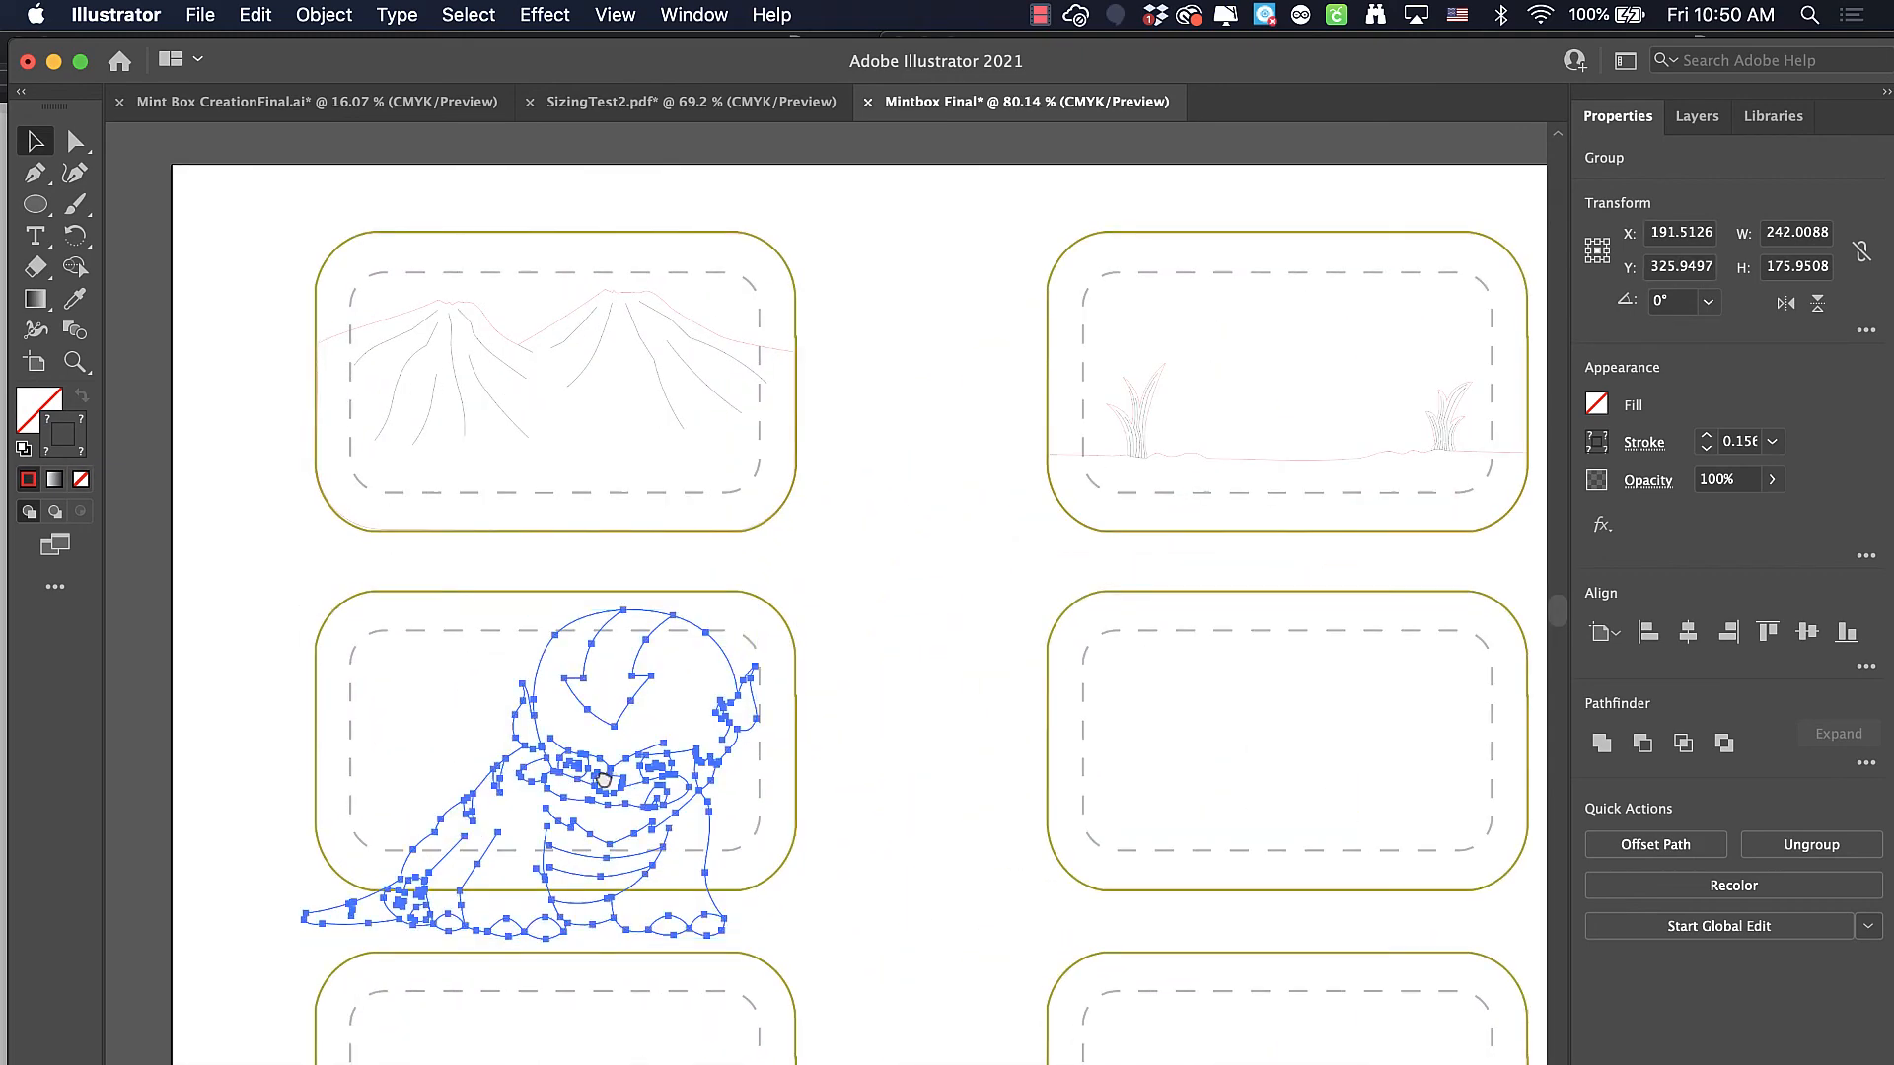
scroll(623, 765, down, 5)
scroll(623, 764, left, 6)
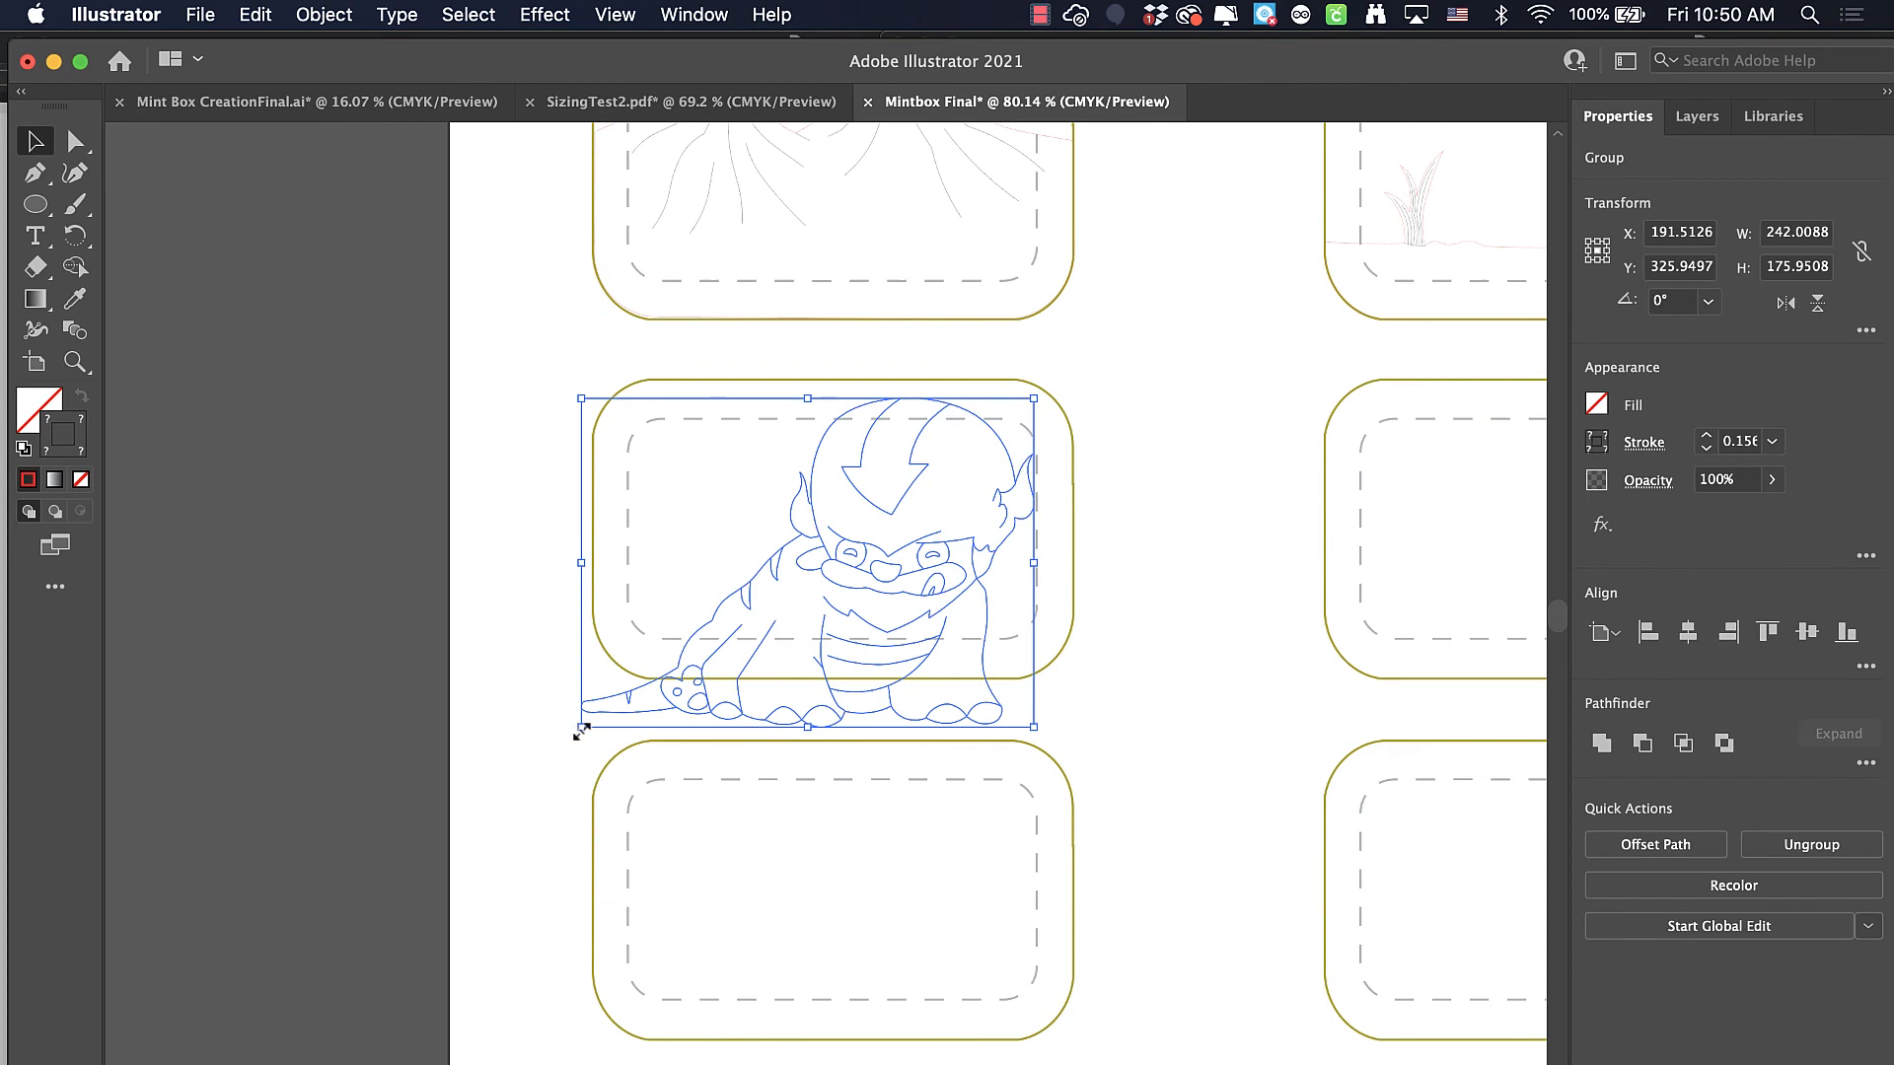
drag(580, 727, 758, 595)
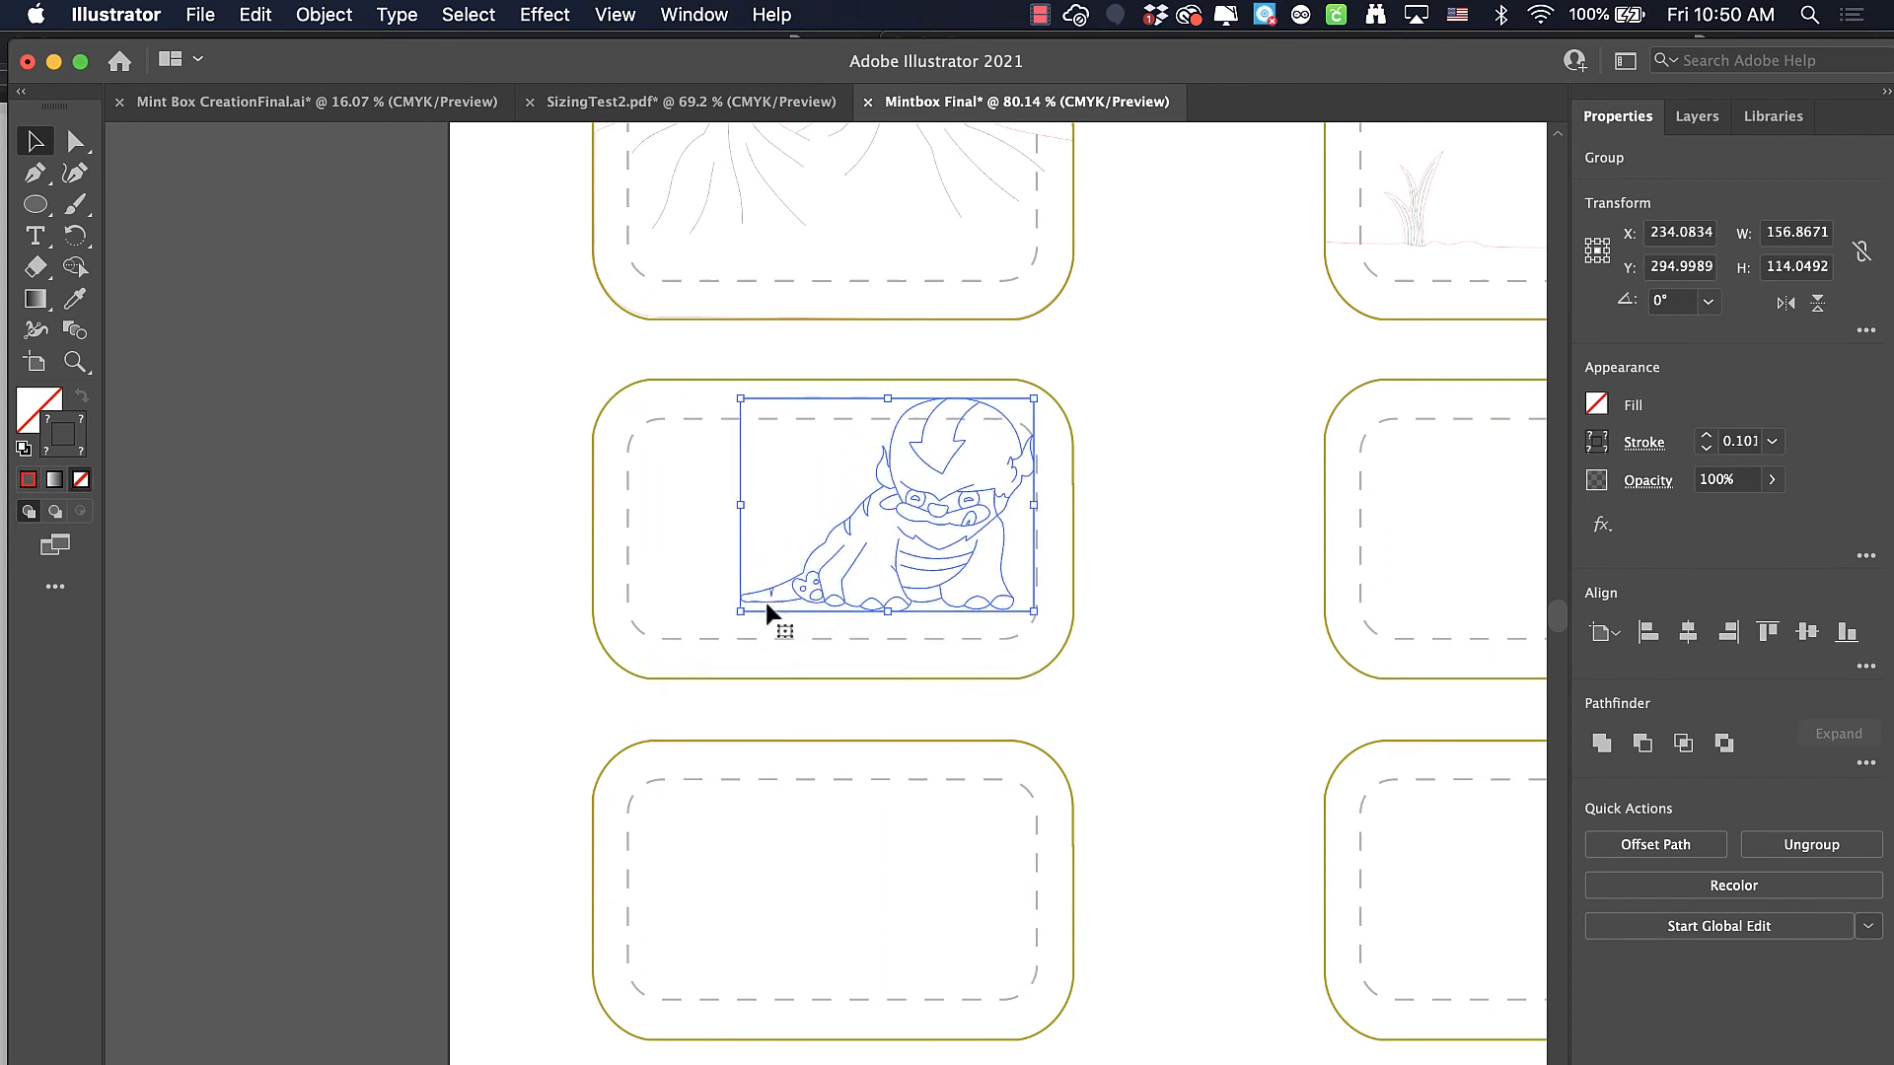
key(space)
drag(740, 685, 728, 787)
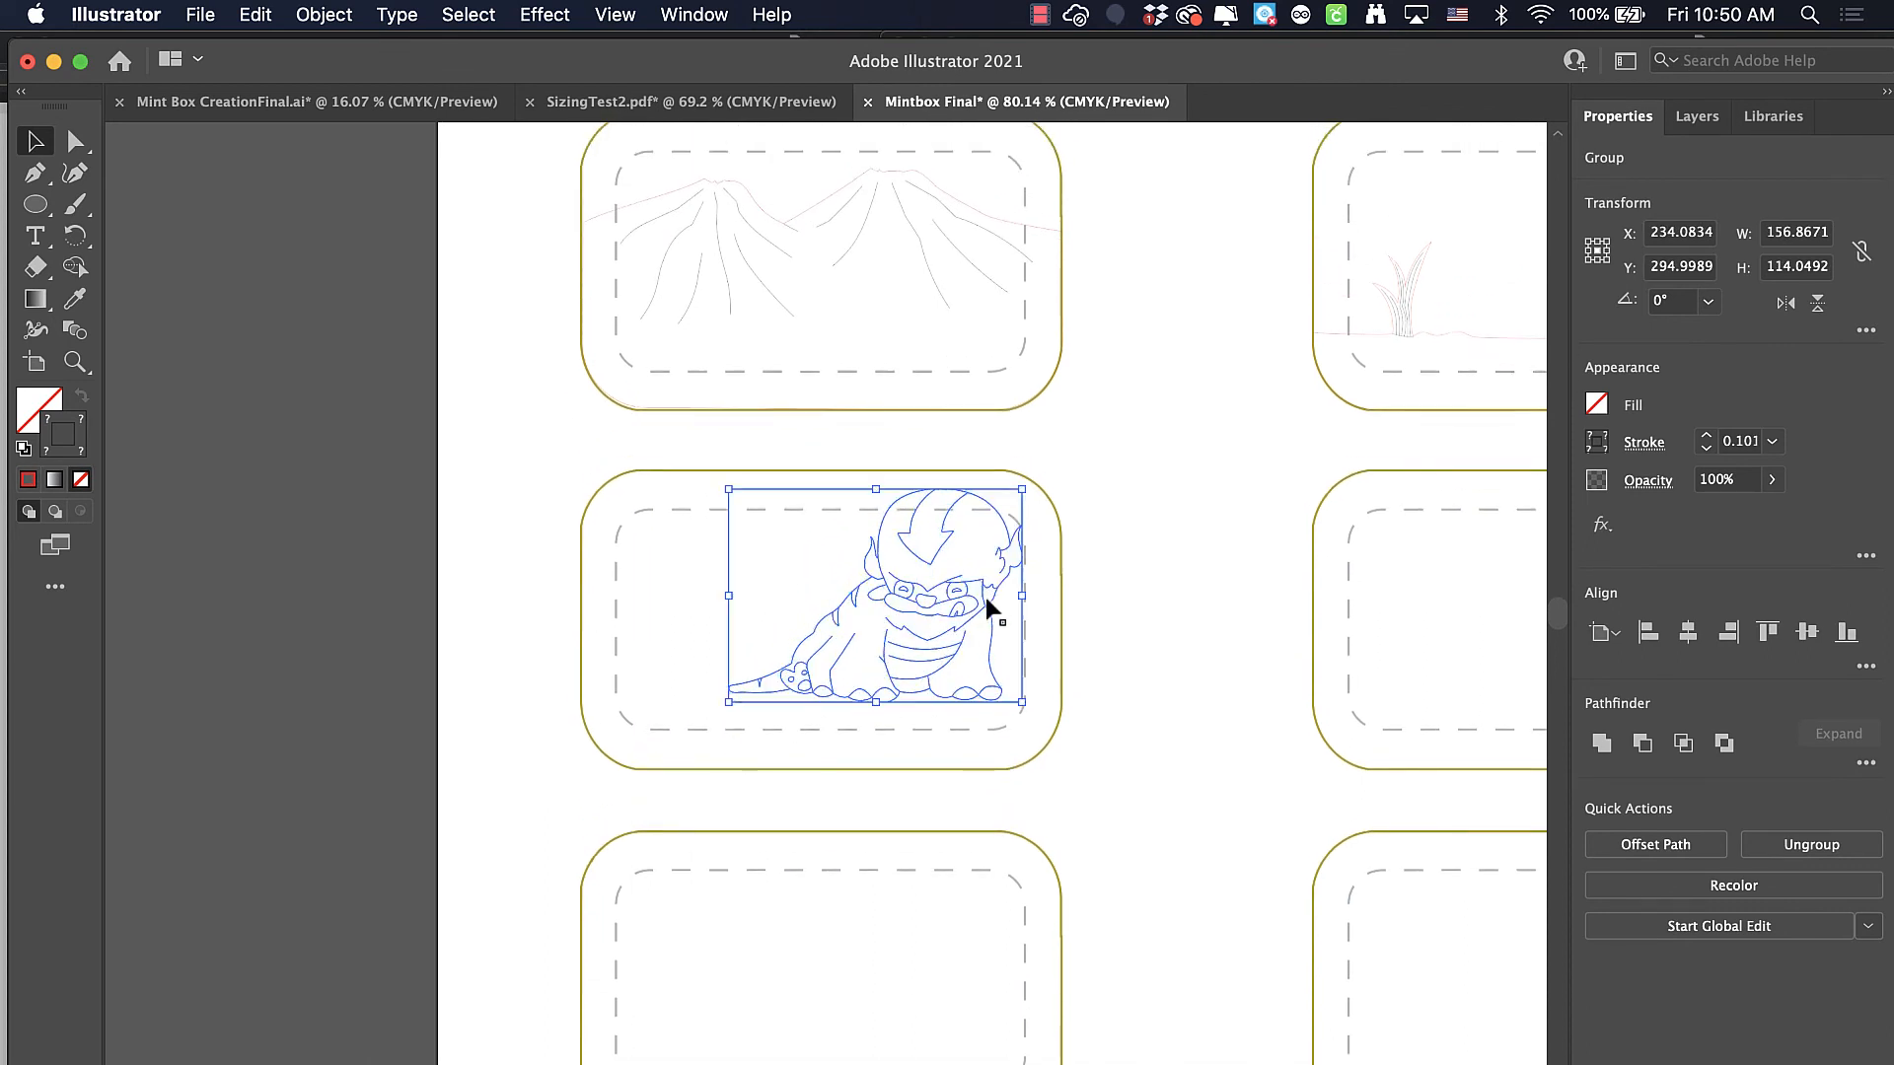
Place the creature group over the mountains in the upper-left box and shrink it proportionally to about 116 x 84 pt
drag(947, 614, 907, 294)
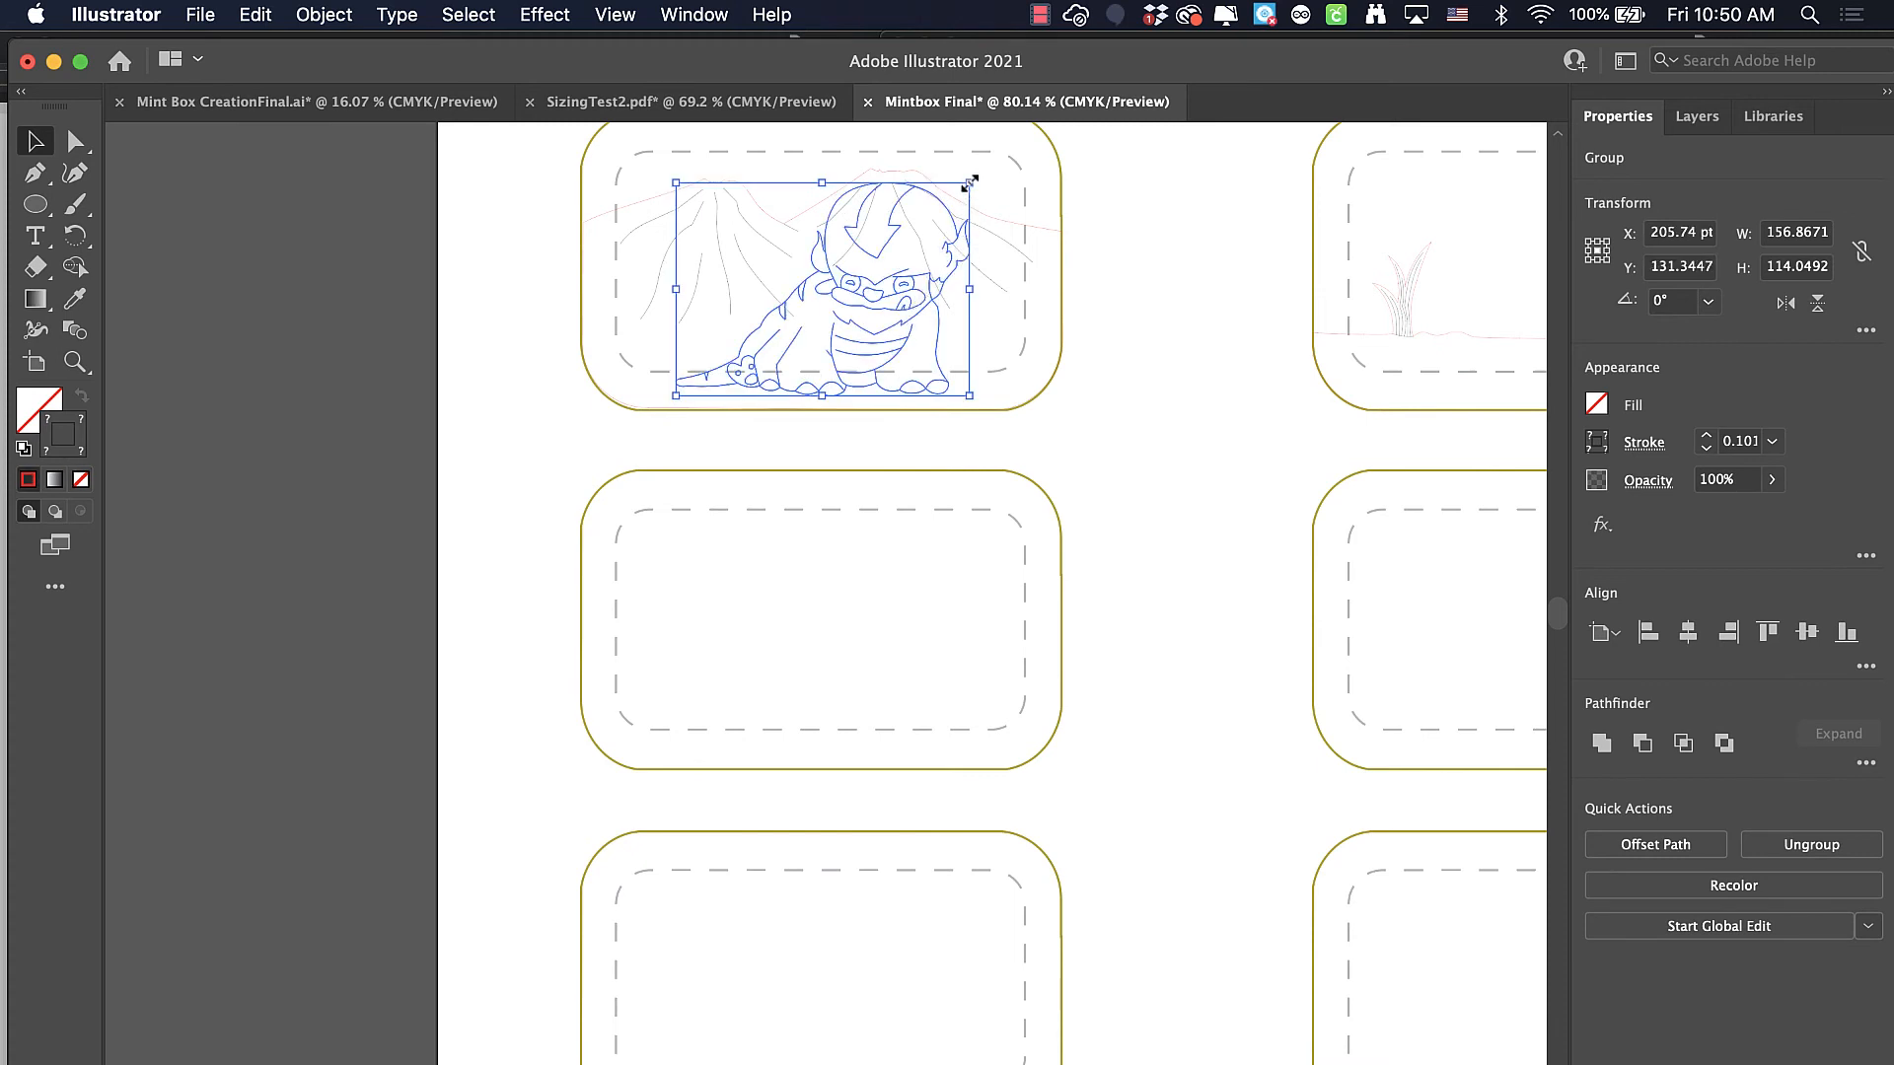
drag(970, 182, 893, 238)
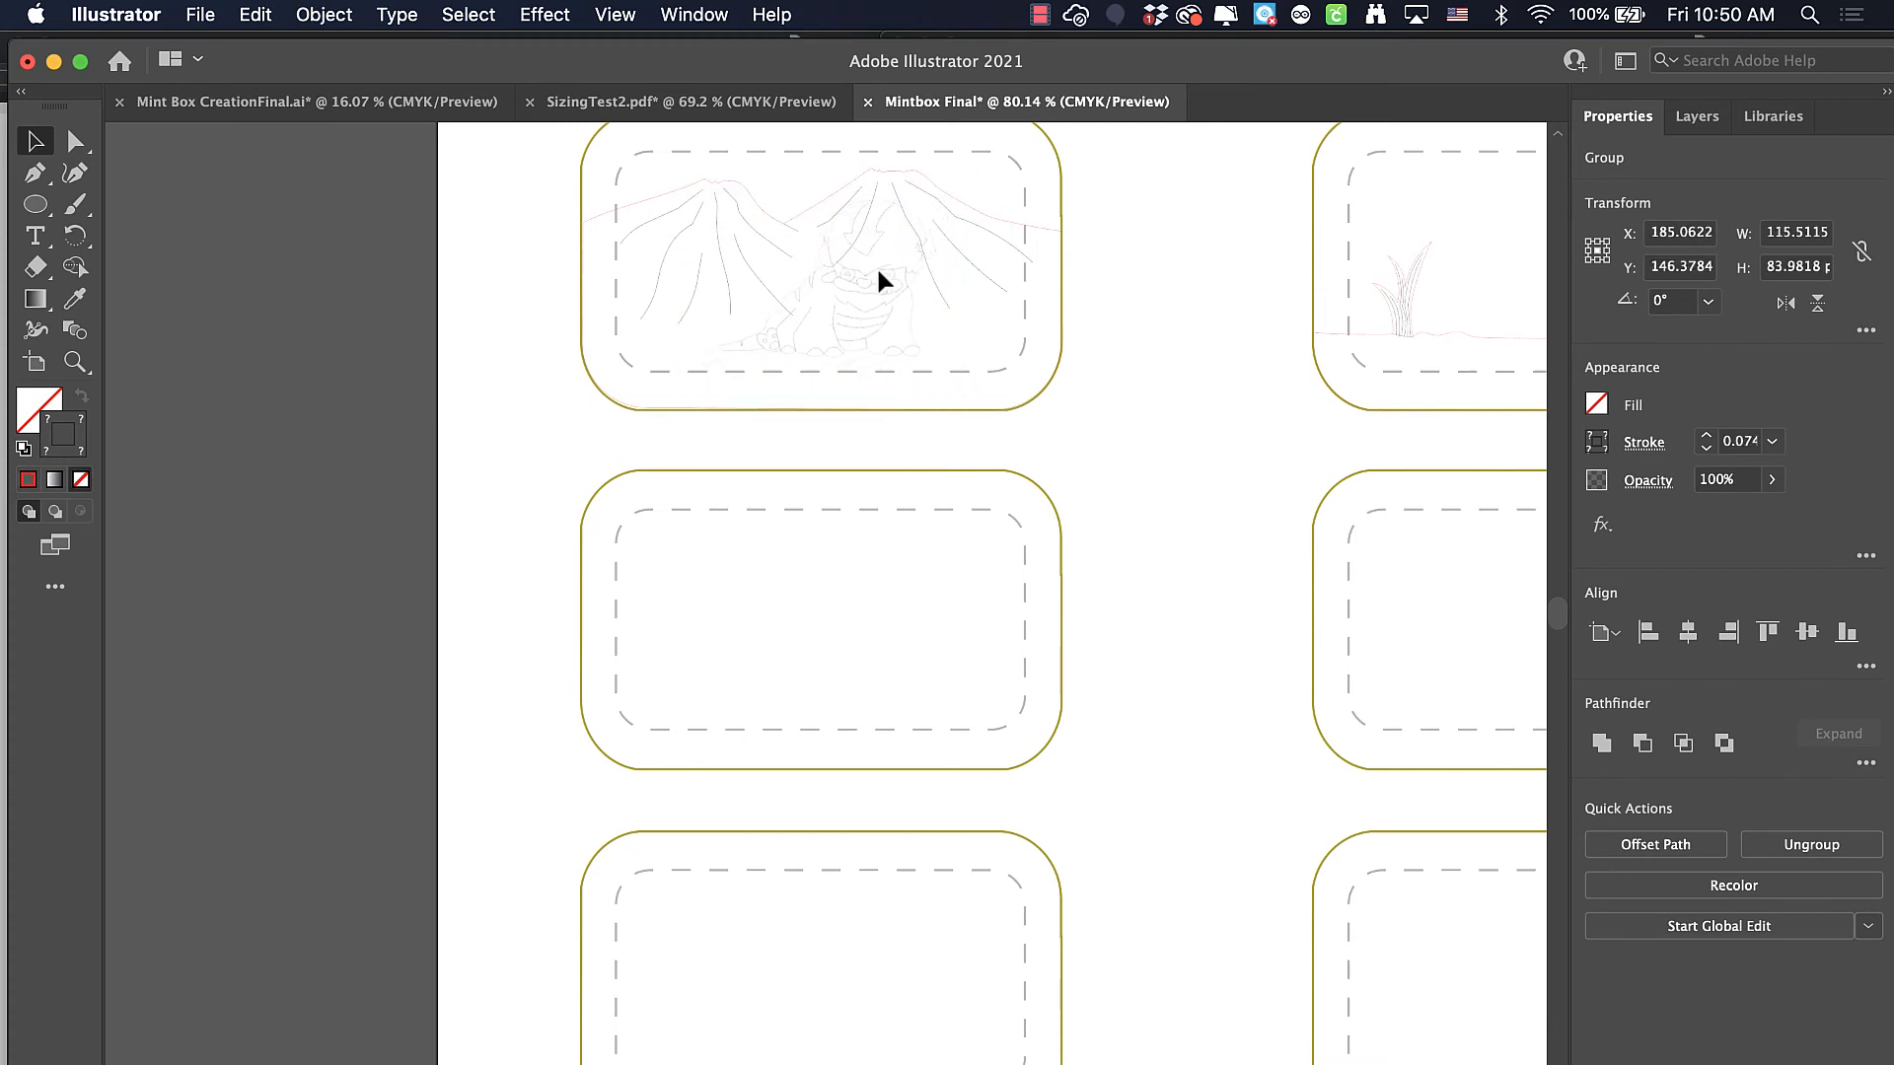
click(881, 280)
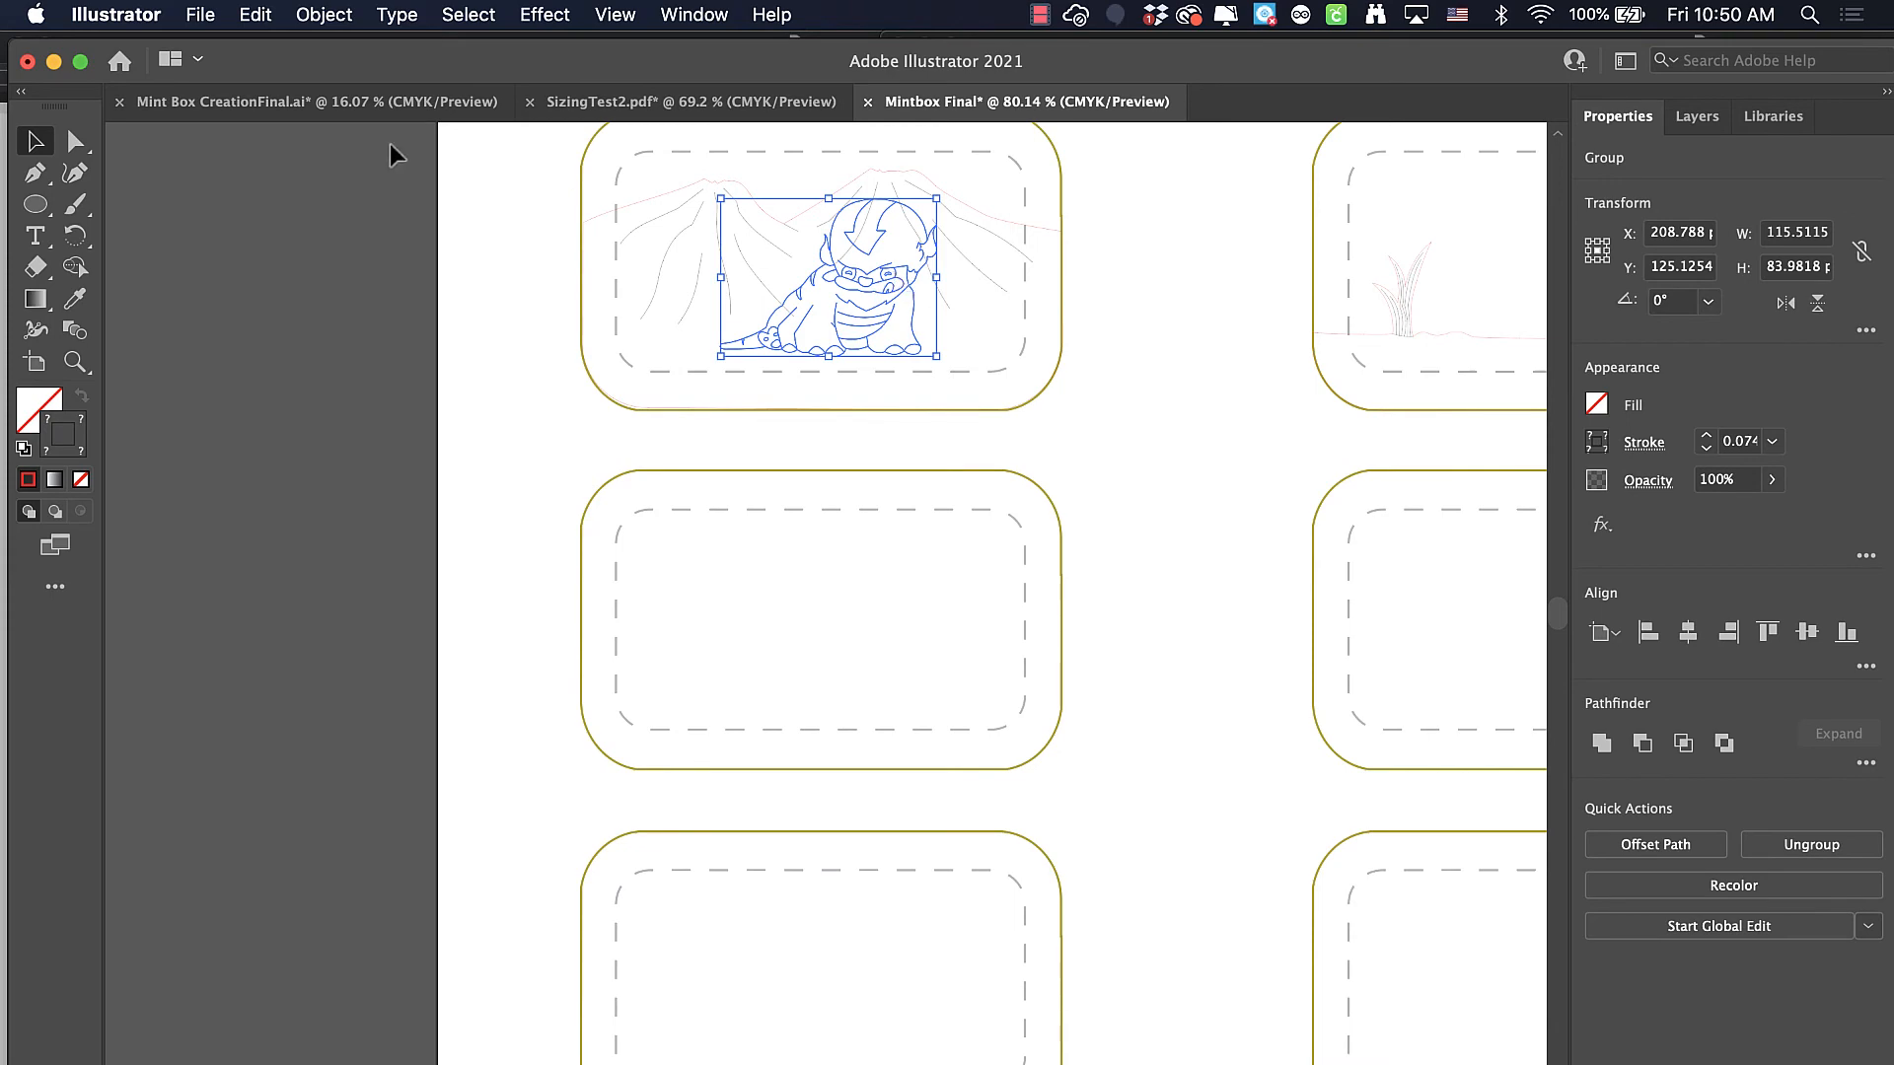
Check the creature's size relative to the mountains in the pencil sketch of the Mint Box CreationFinal.ai document, and return to Mintbox Final
click(365, 98)
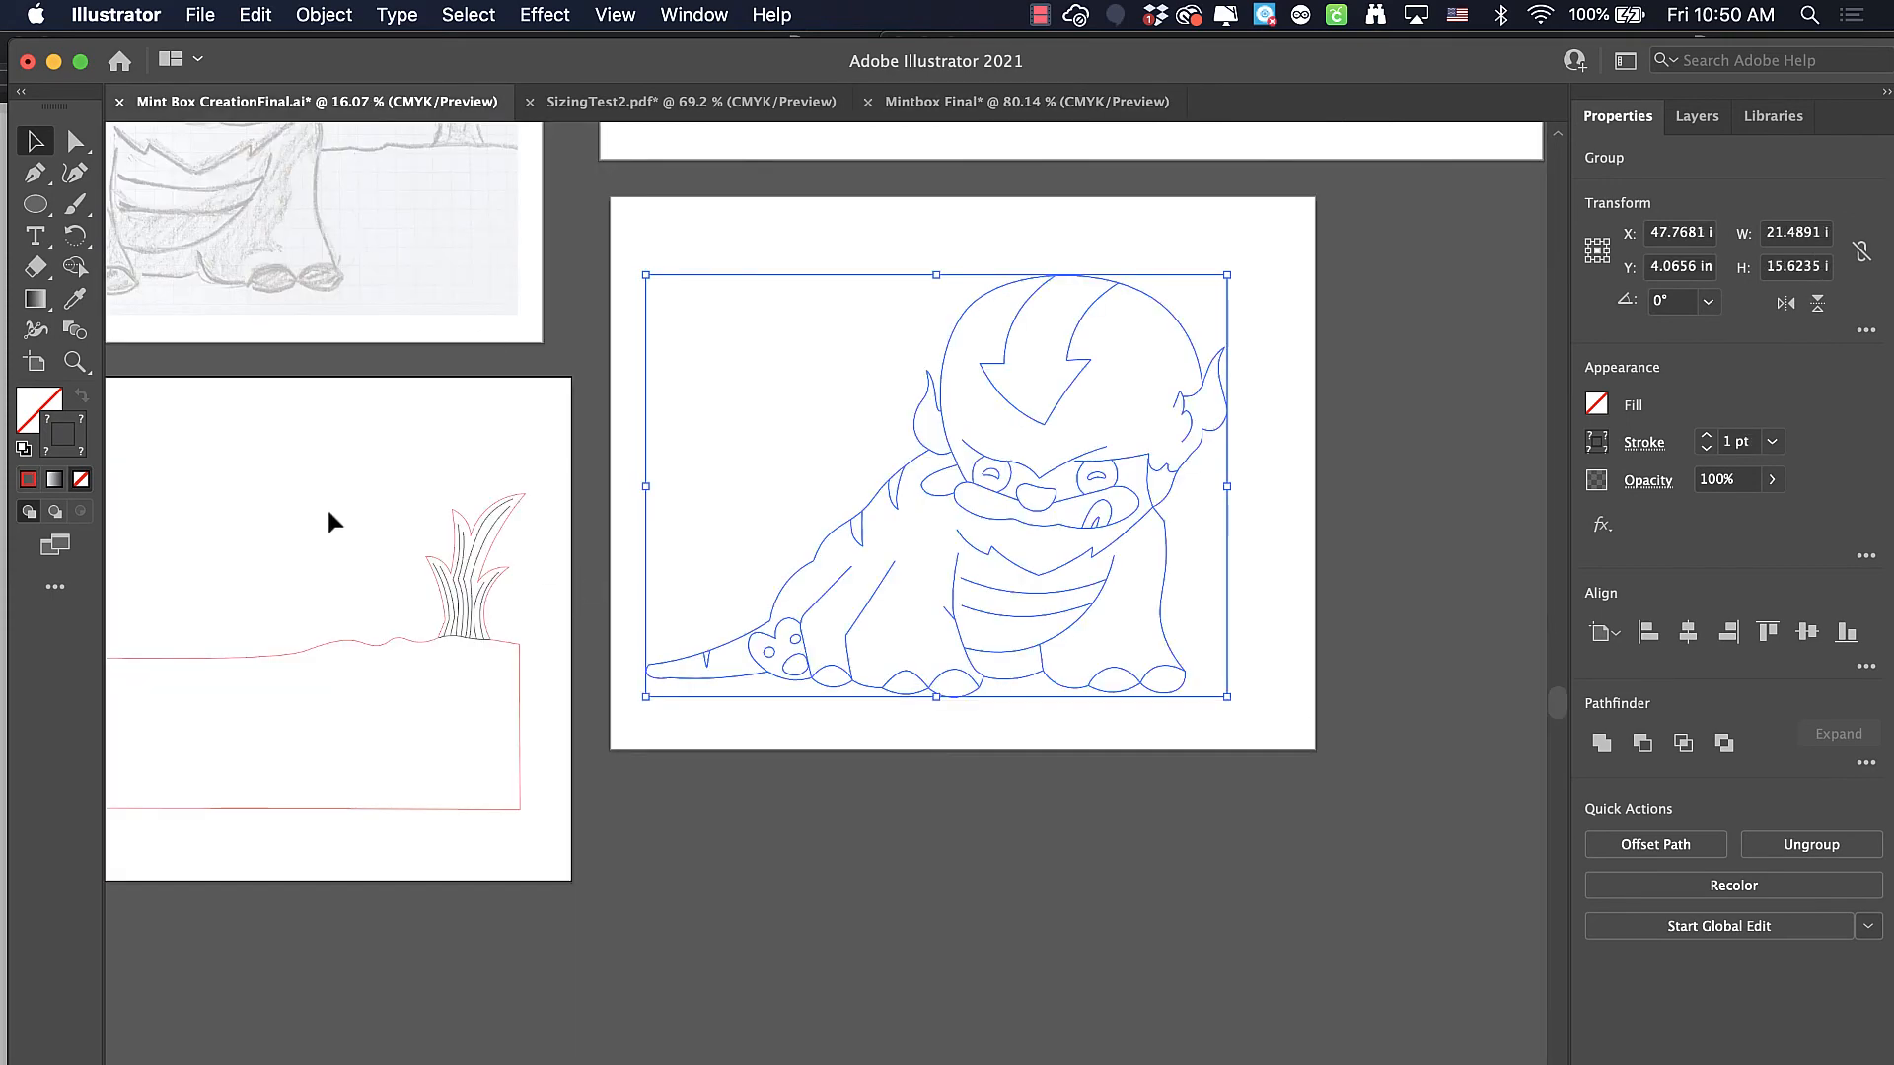
mouse_move(327, 511)
mouse_down()
mouse_move(820, 770)
mouse_move(876, 833)
mouse_up()
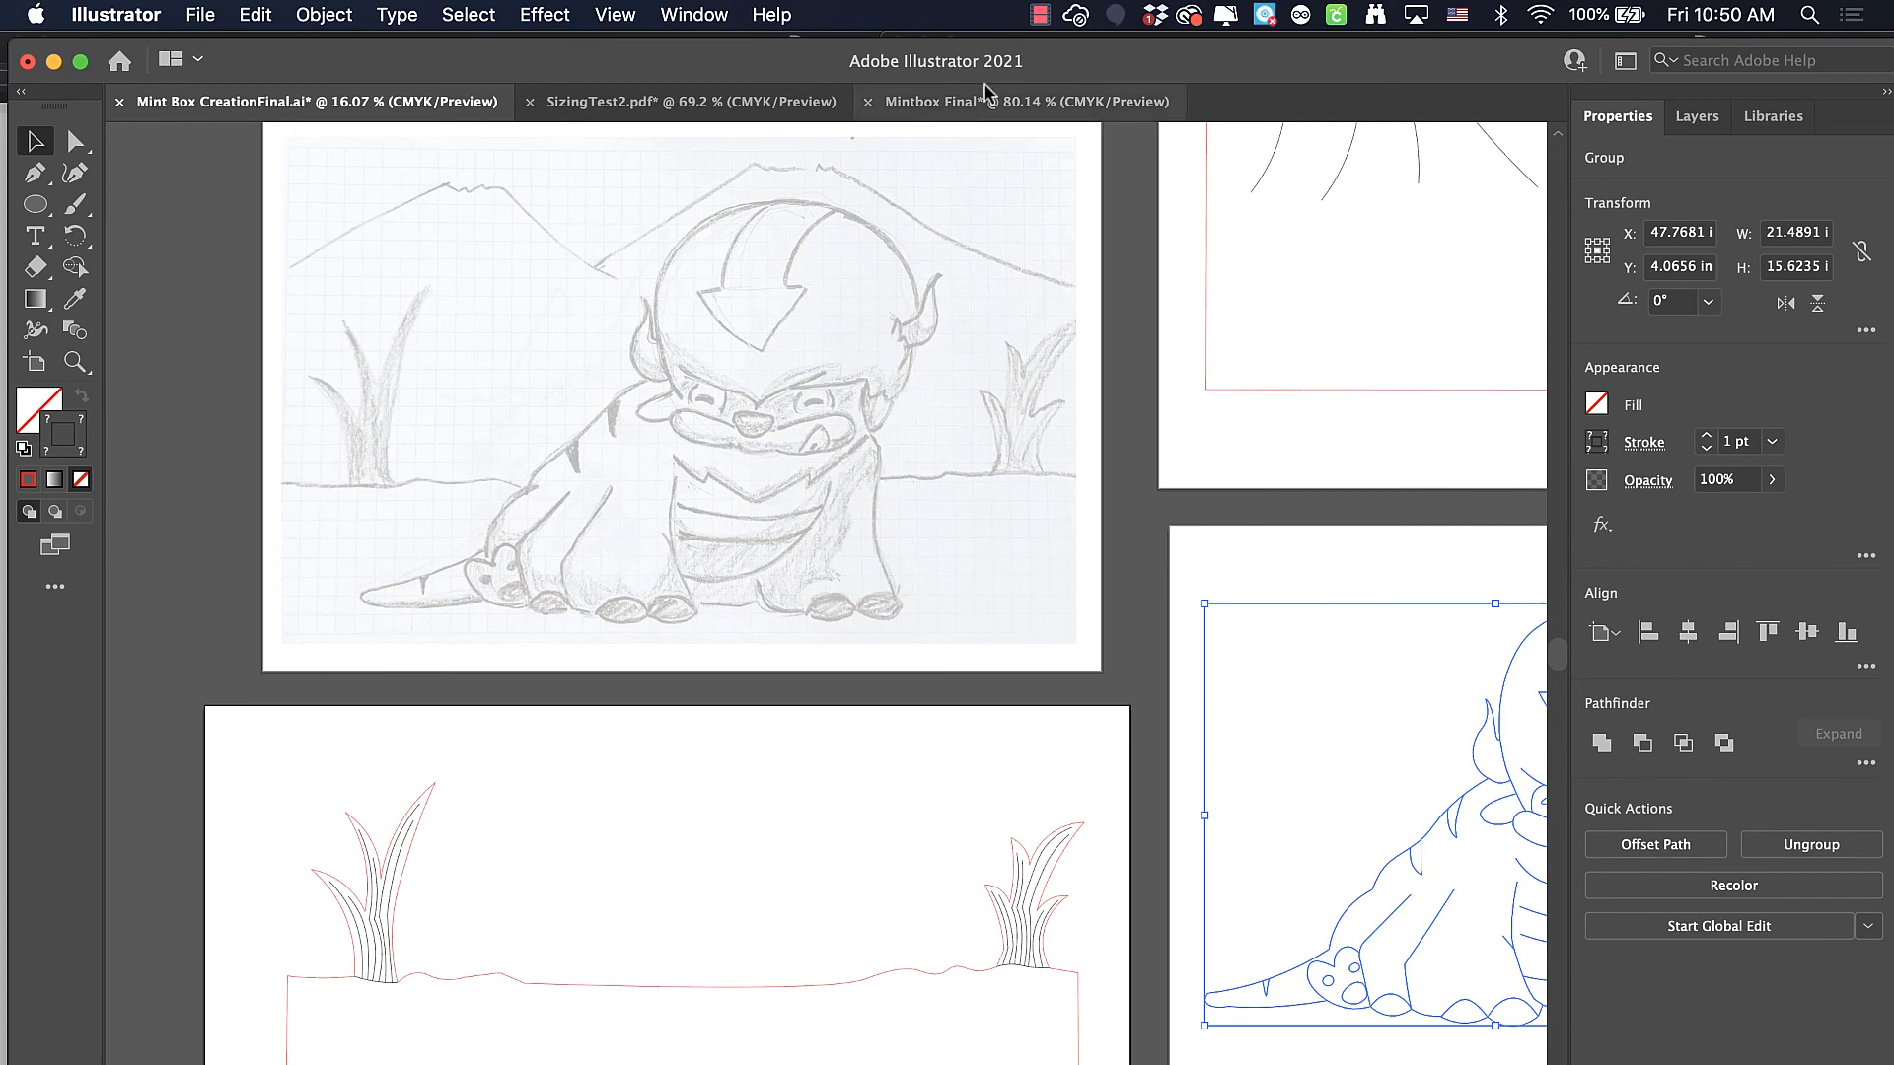
click(931, 100)
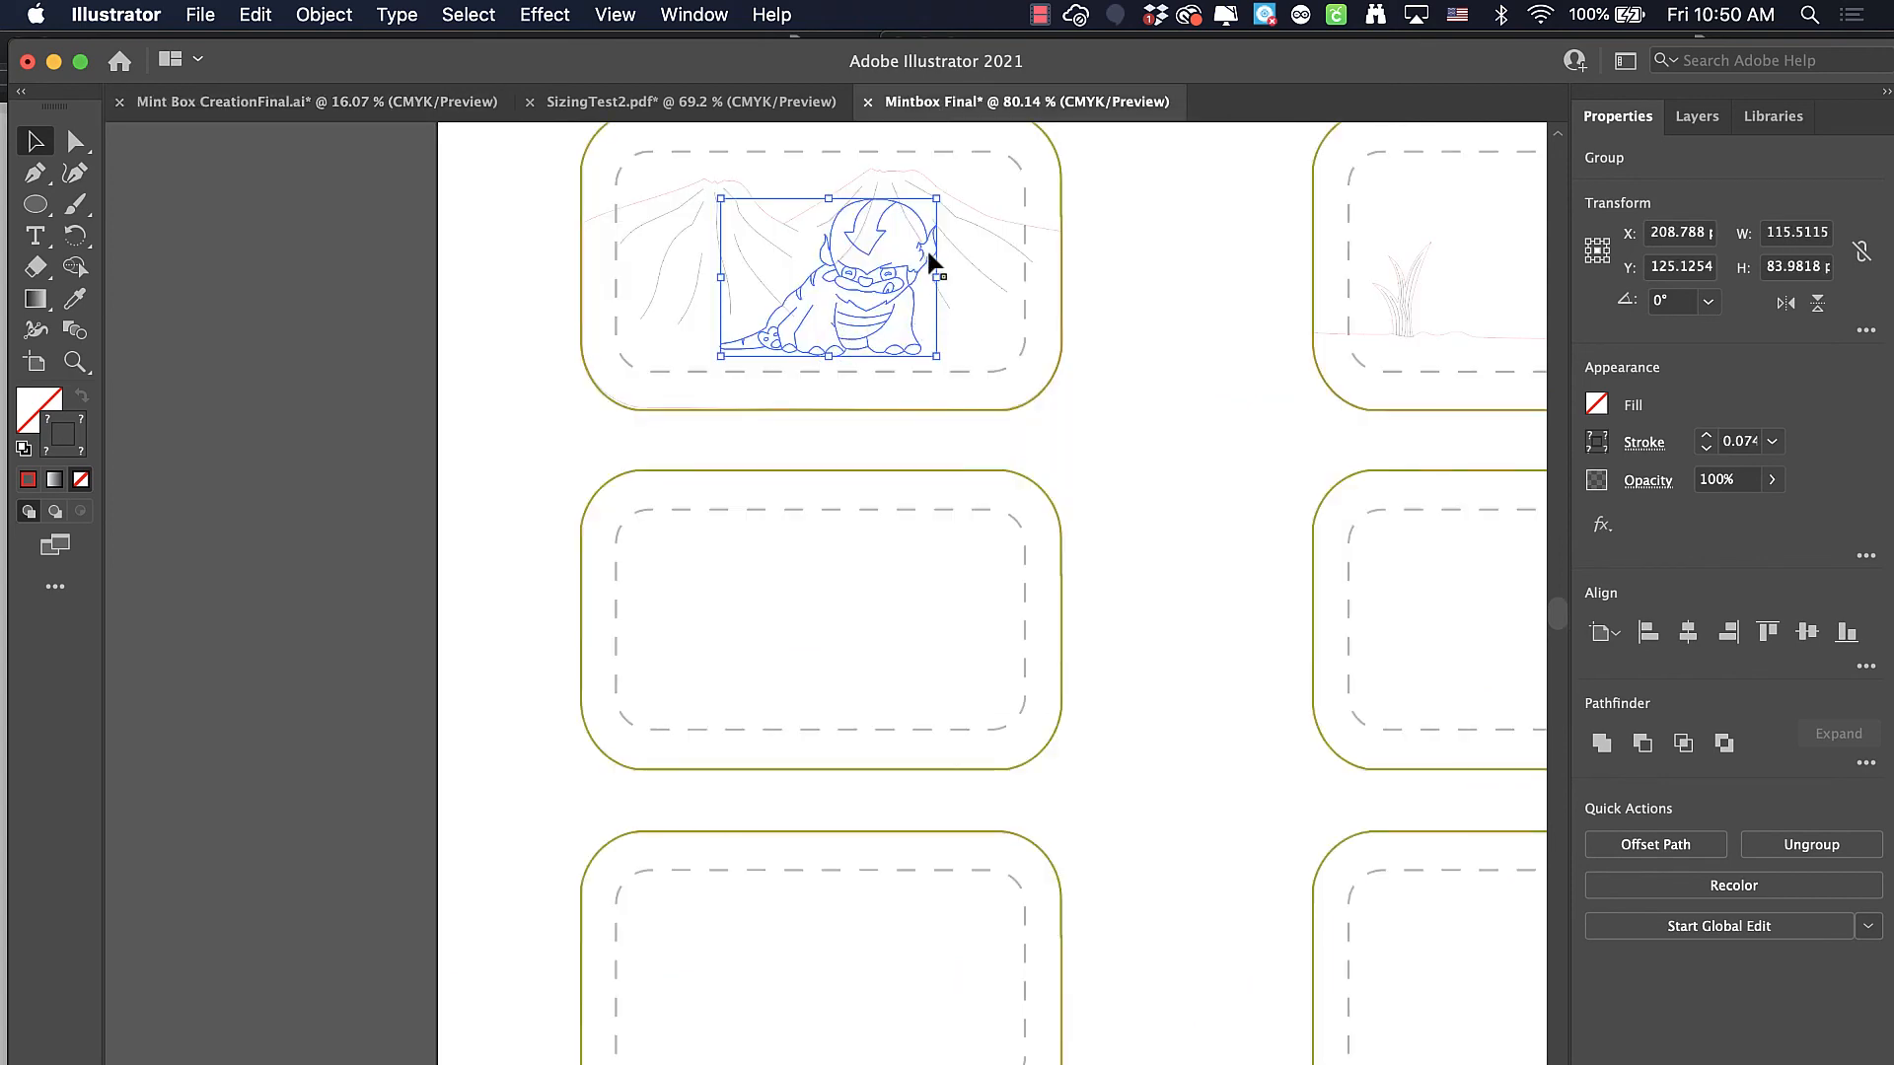
Enlarge the creature group proportionally to about 132 x 96 pt, move it back inside the middle-left box and deselect it
mouse_move(936, 195)
mouse_down()
mouse_move(973, 161)
mouse_move(952, 193)
mouse_up()
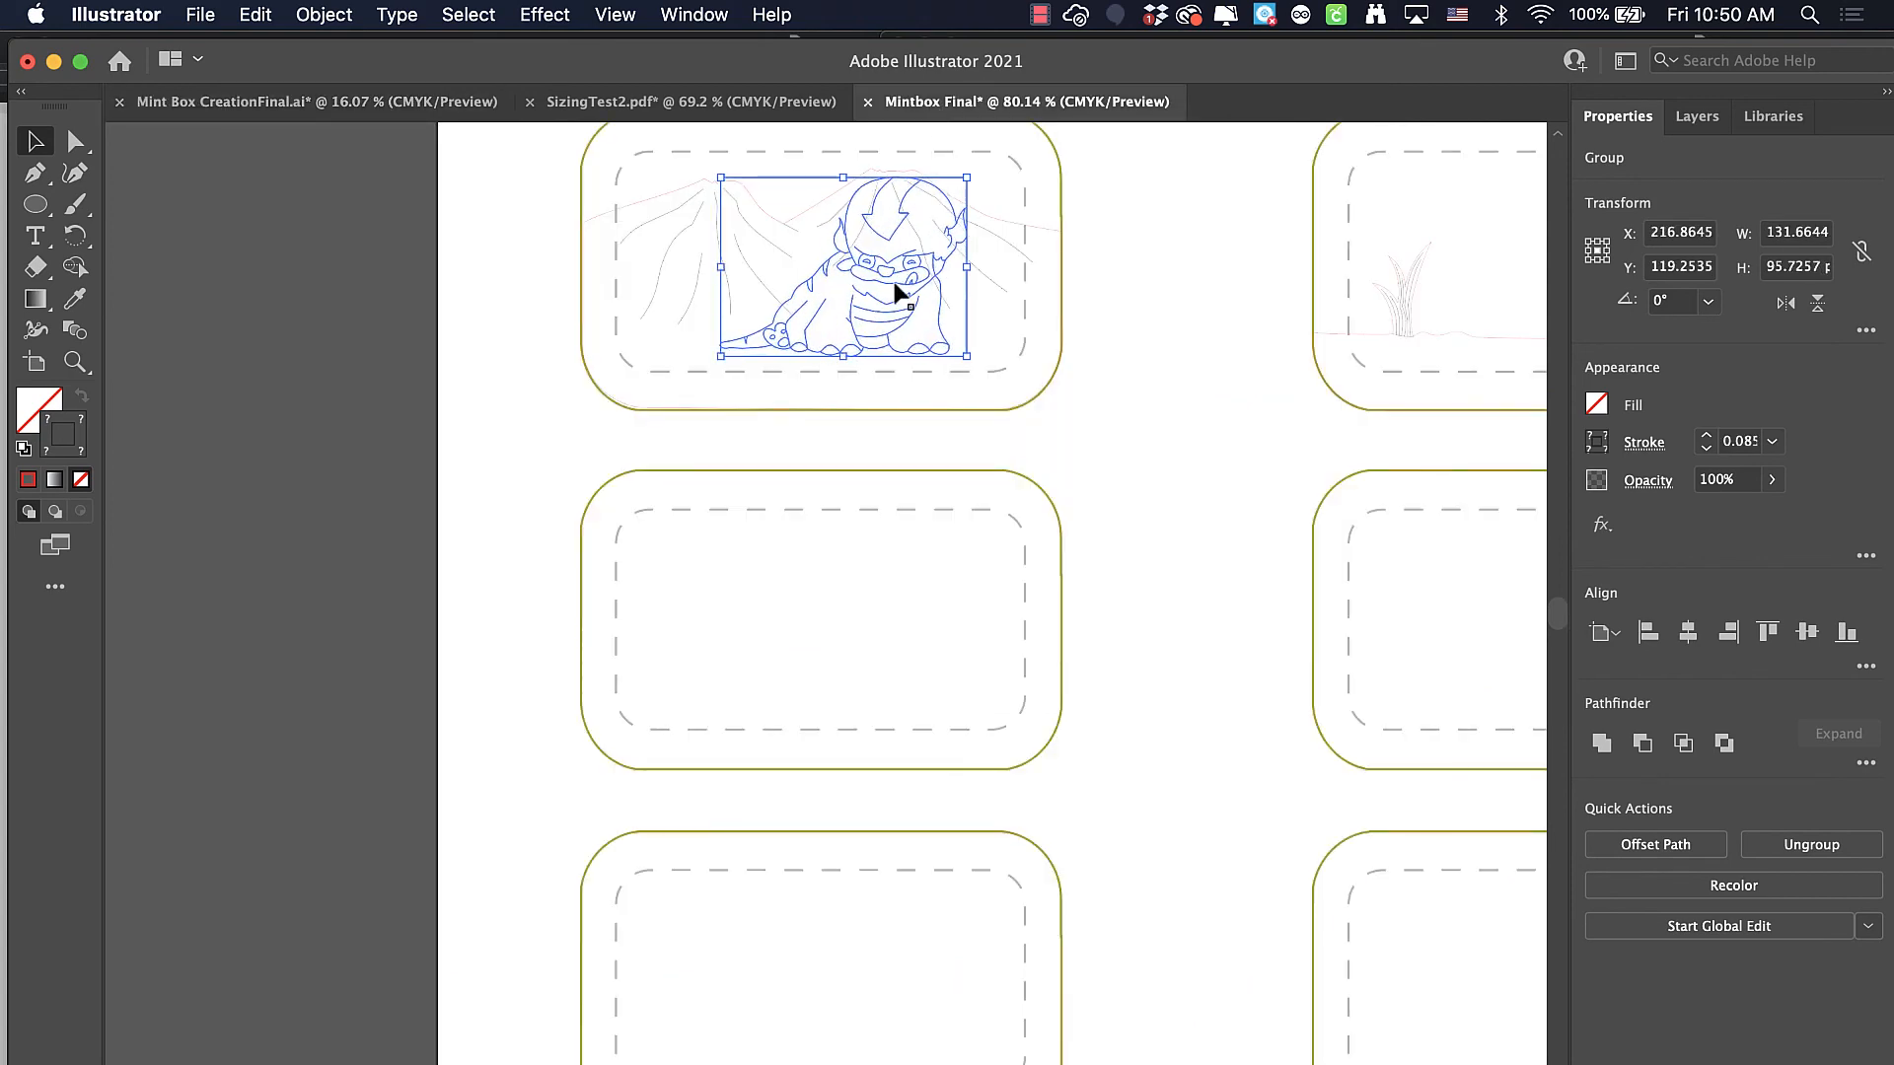
drag(881, 301, 879, 642)
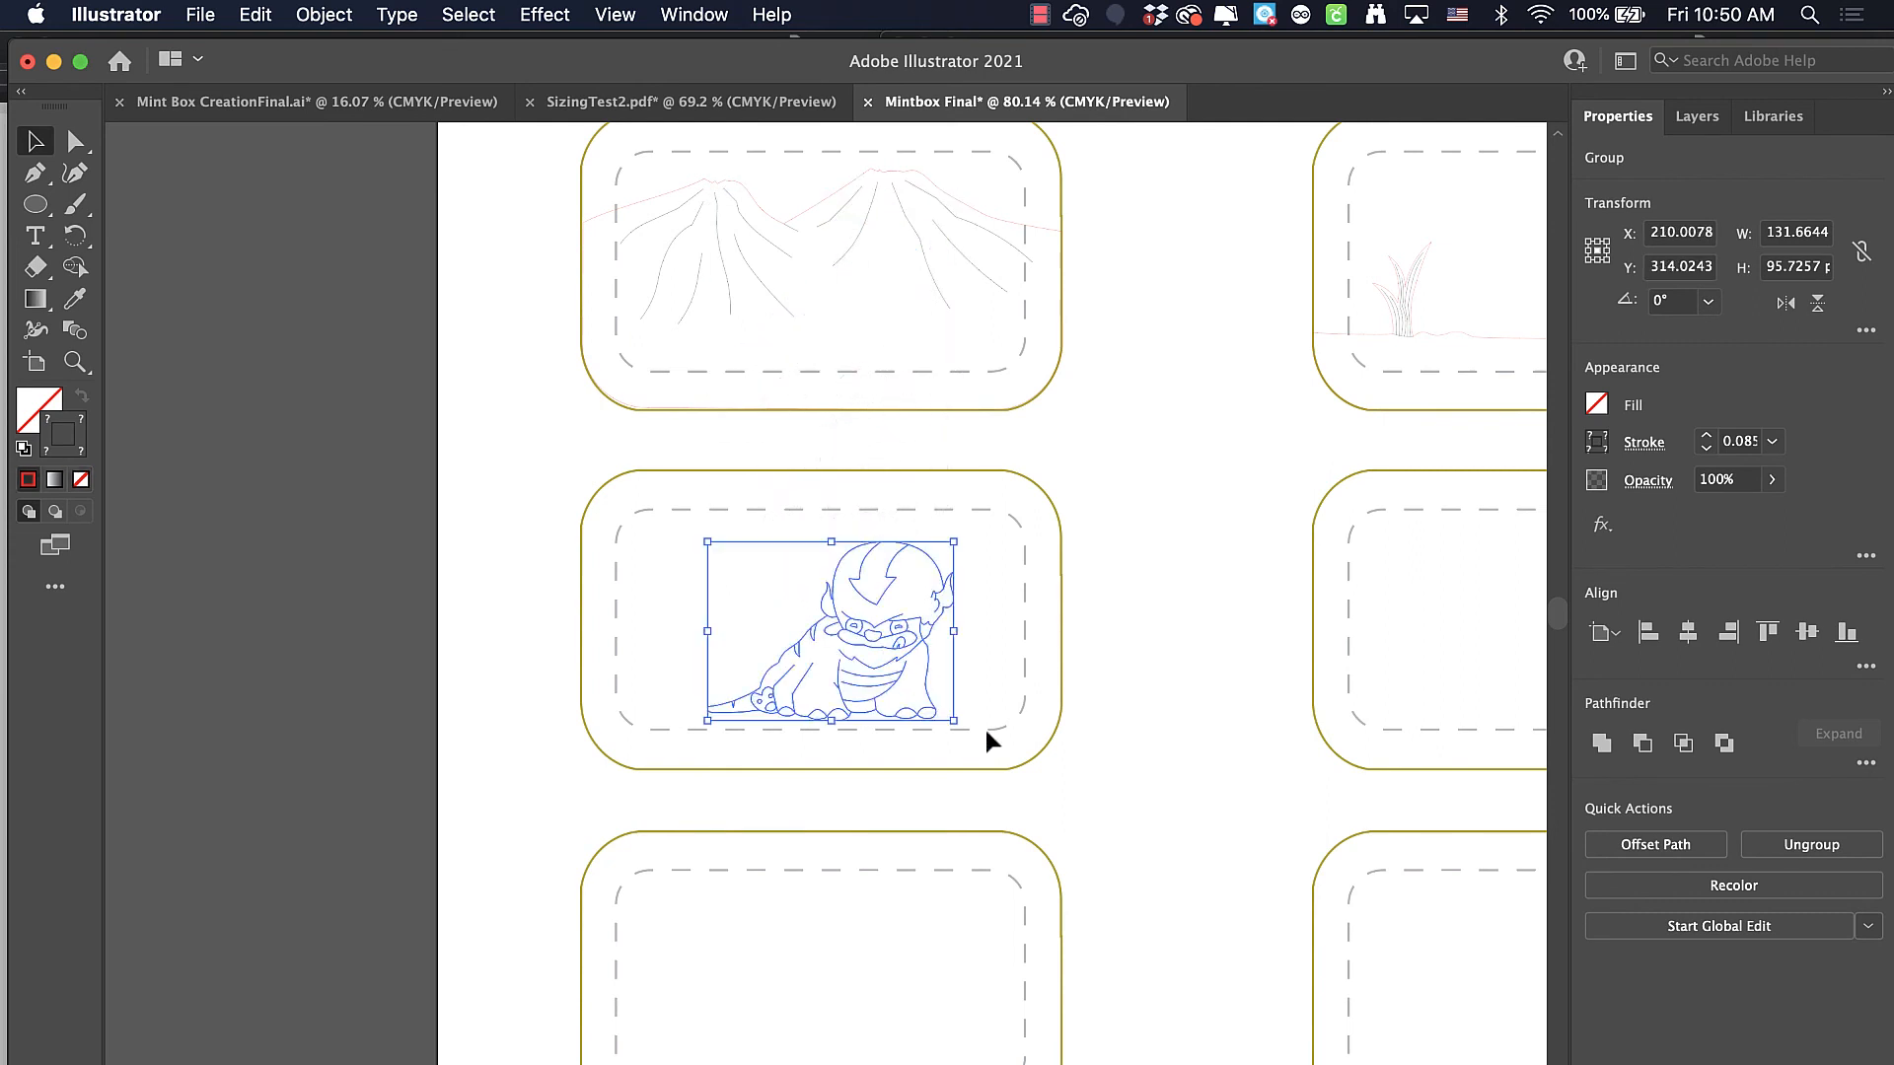
click(1152, 765)
drag(1145, 727, 775, 820)
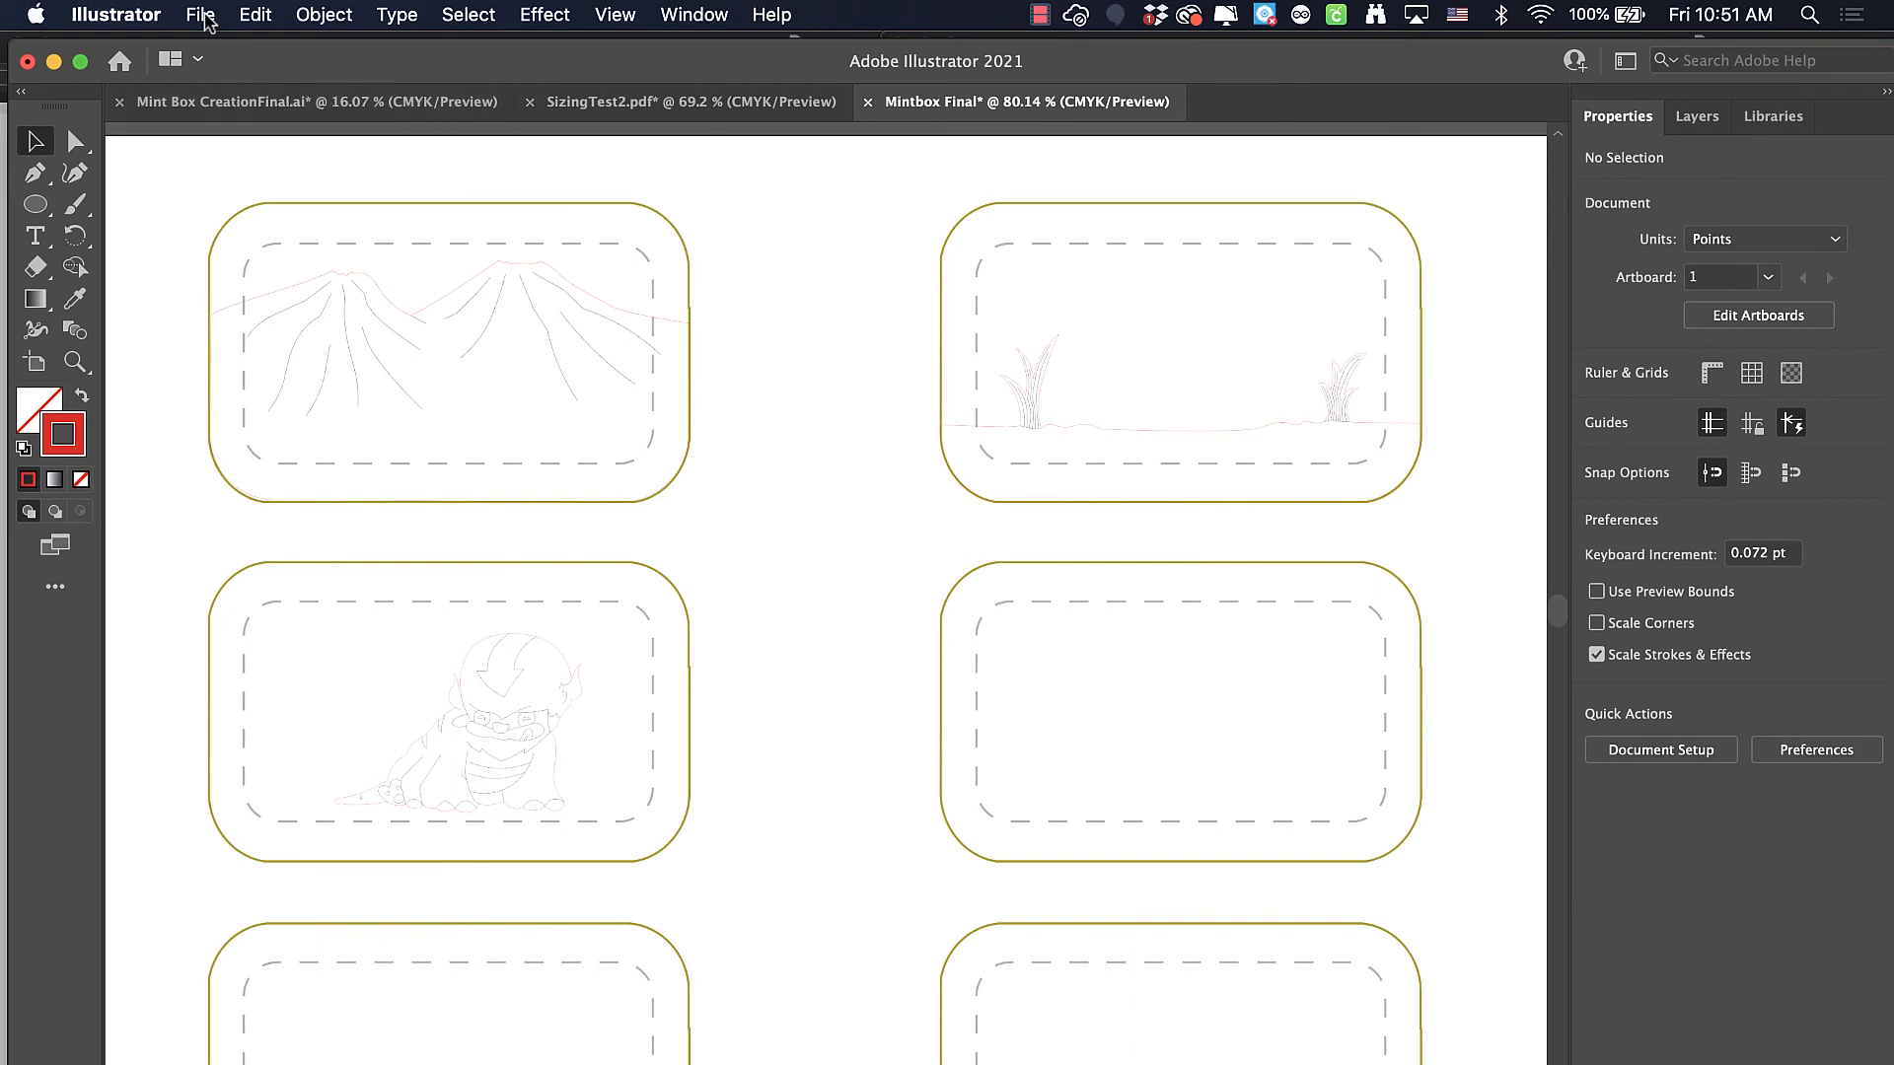
Save the layout to the Desktop as Mintbox Final.pdf in Adobe PDF format, using the Custom preset with View PDF after Saving enabled
click(203, 15)
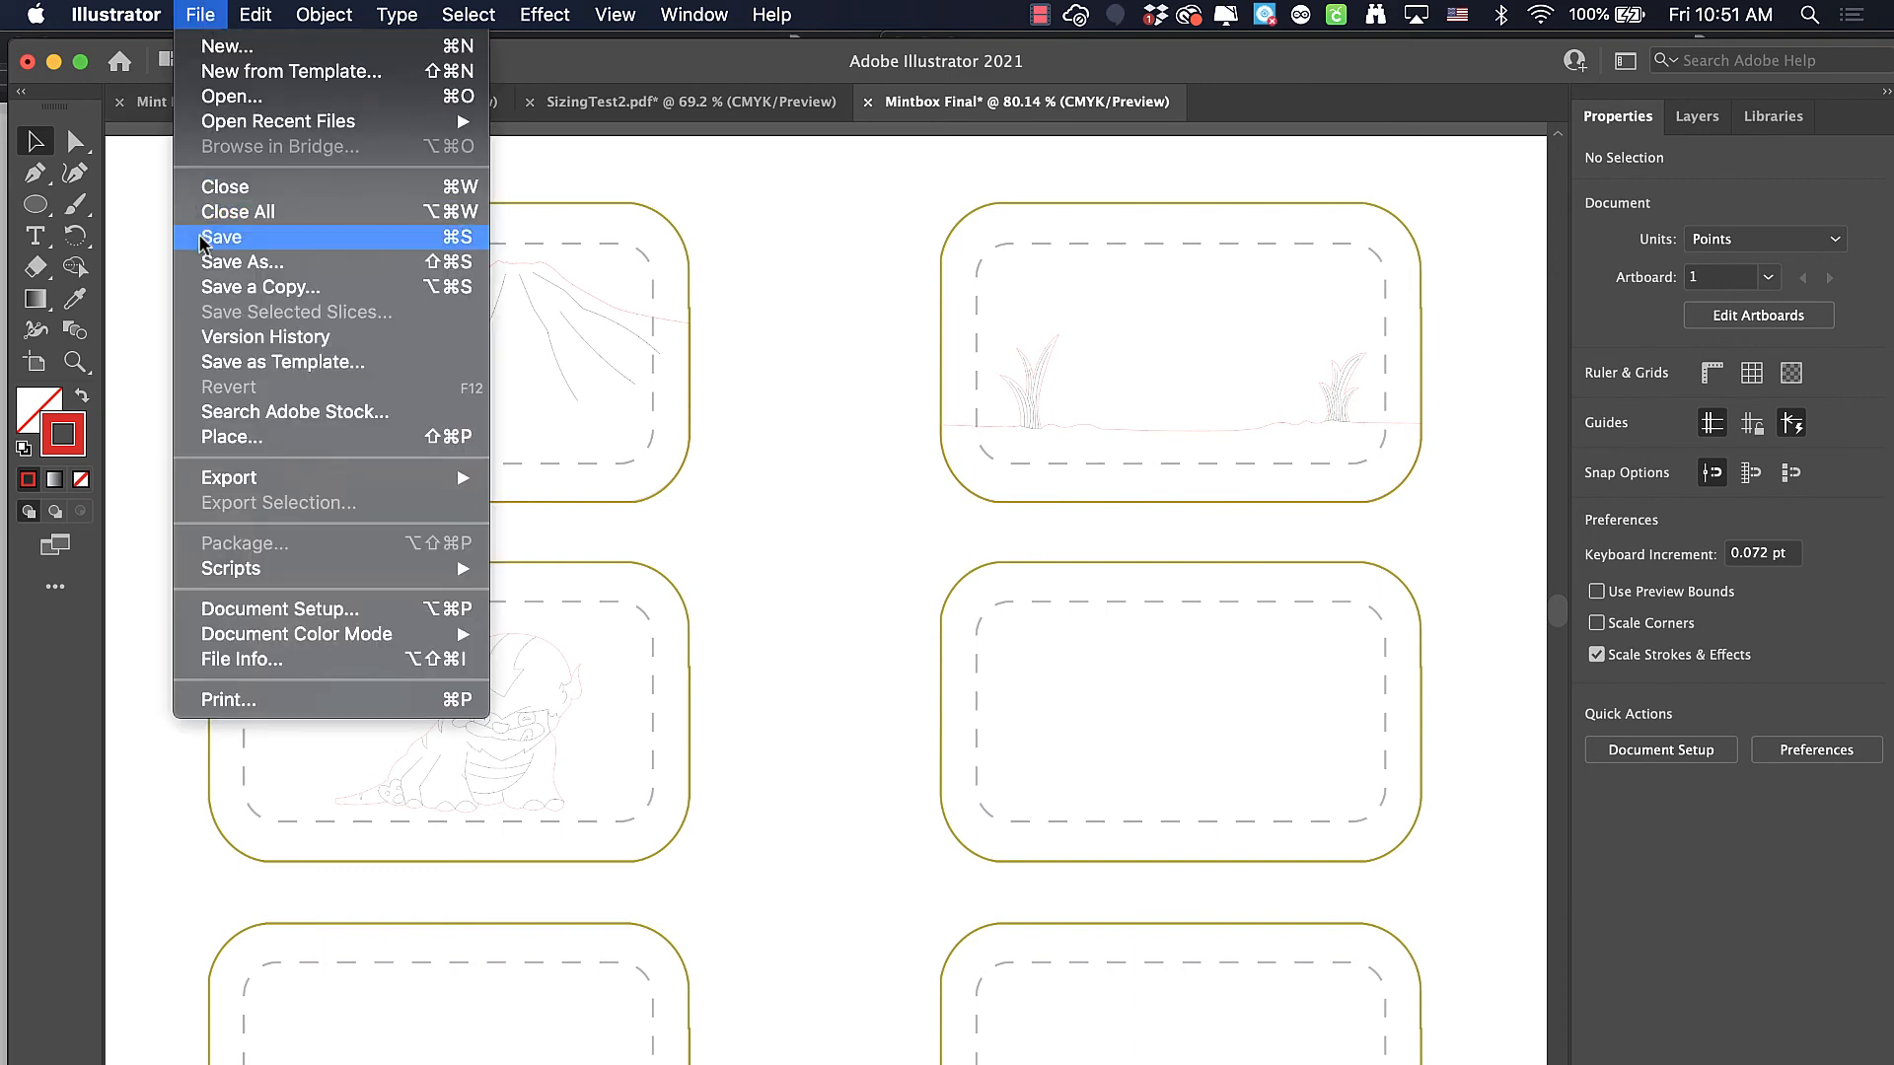
click(221, 263)
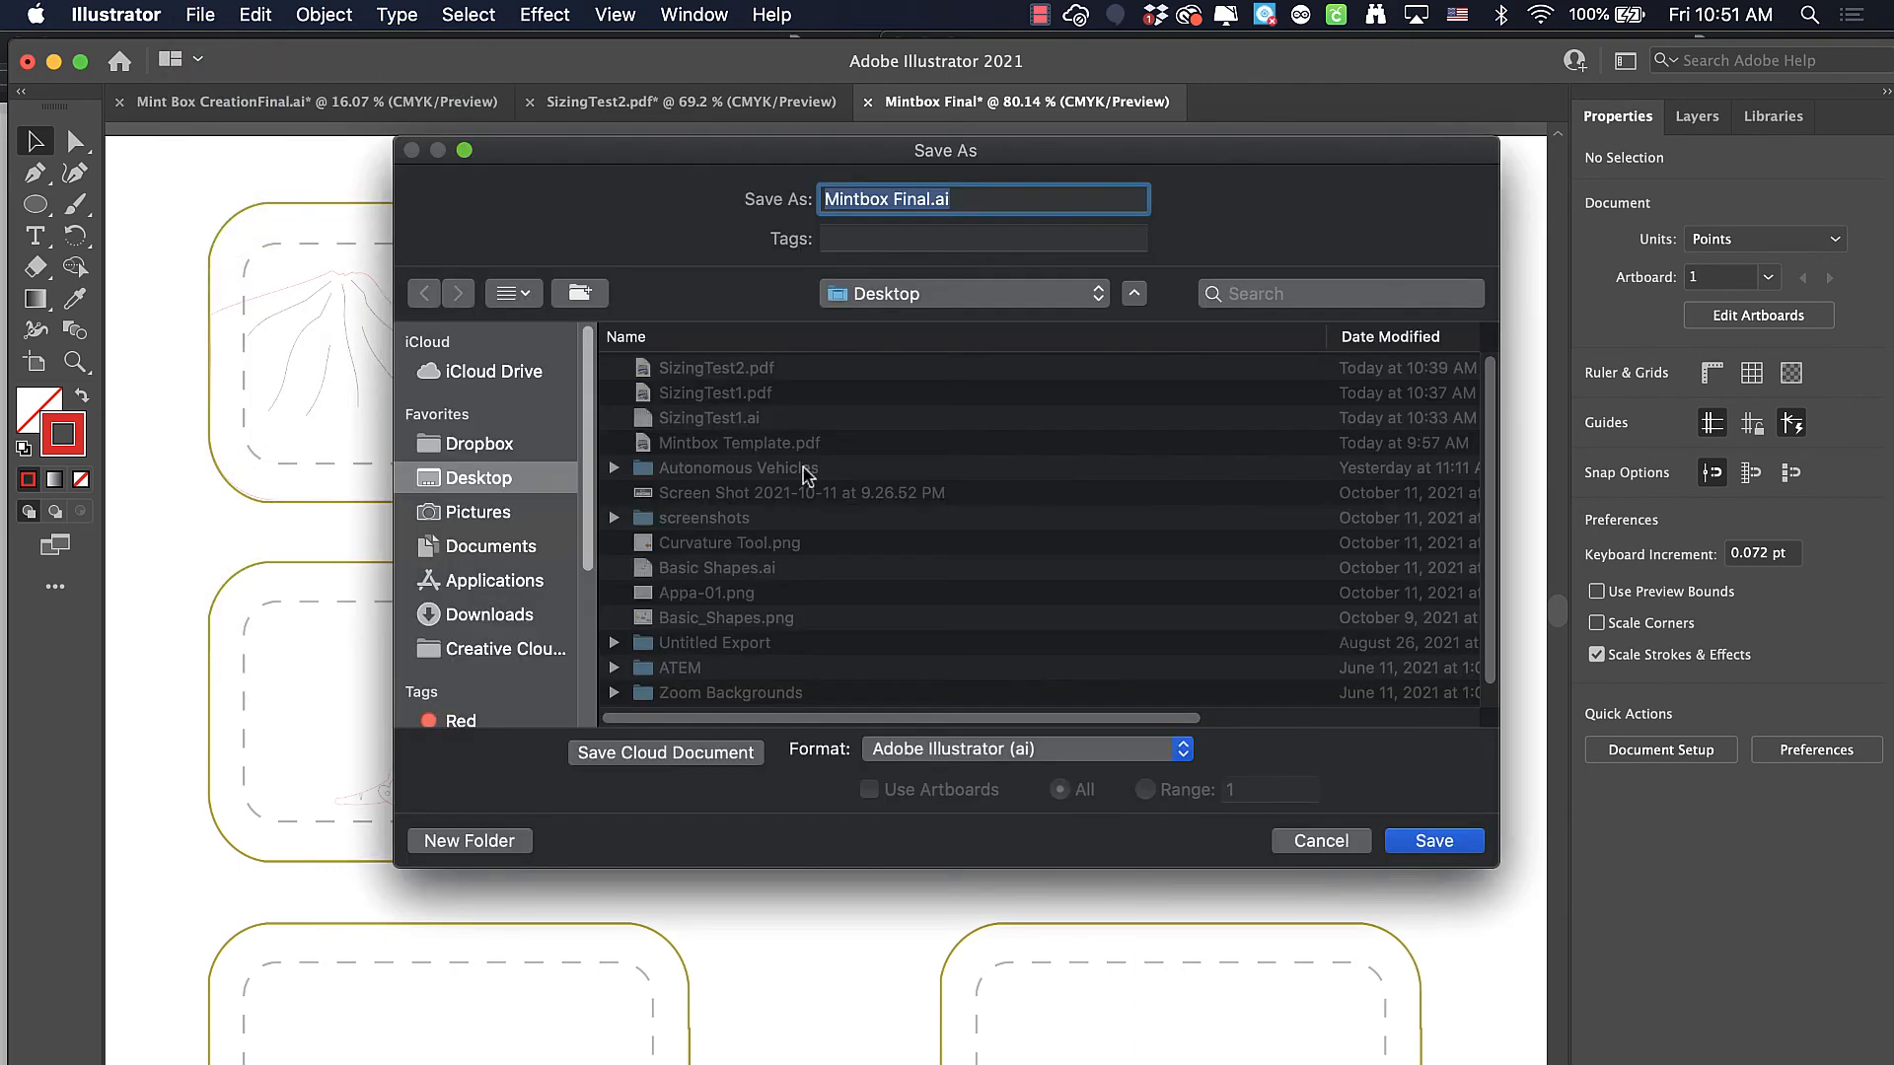
click(996, 749)
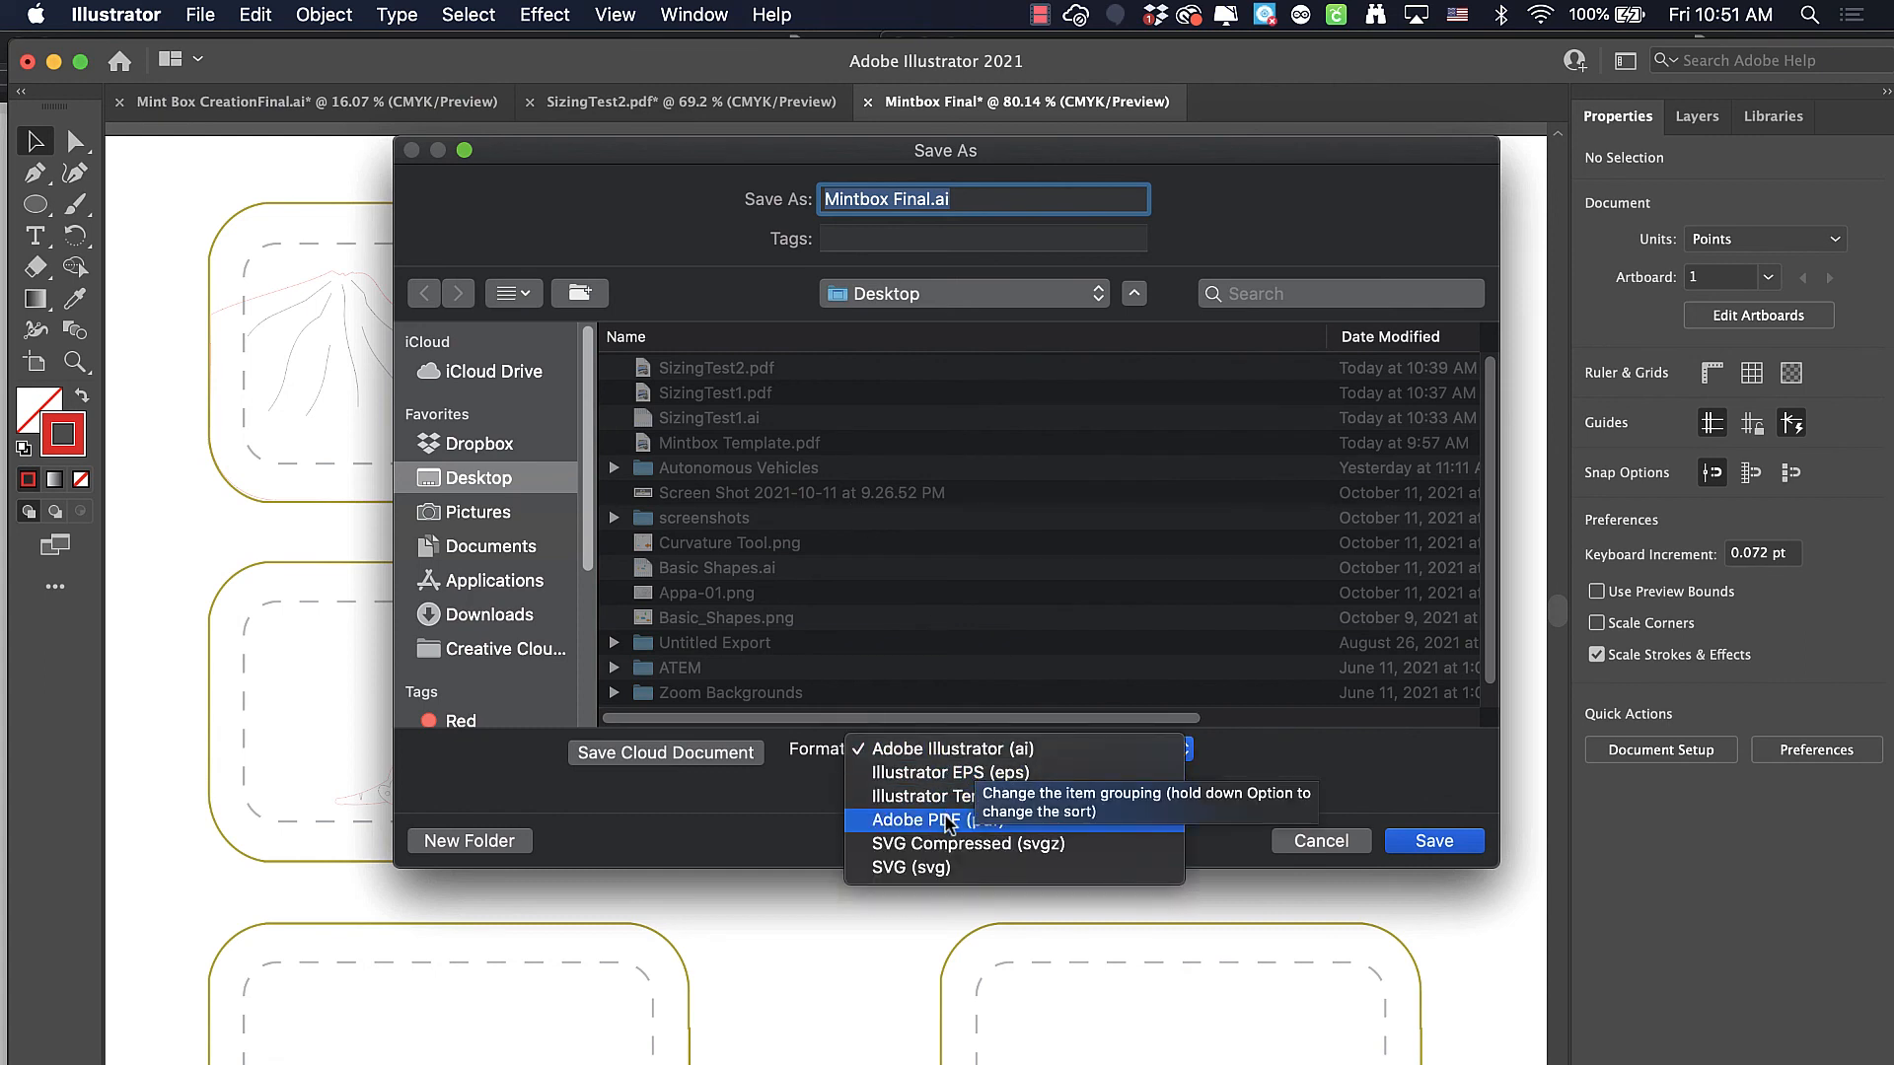
click(950, 821)
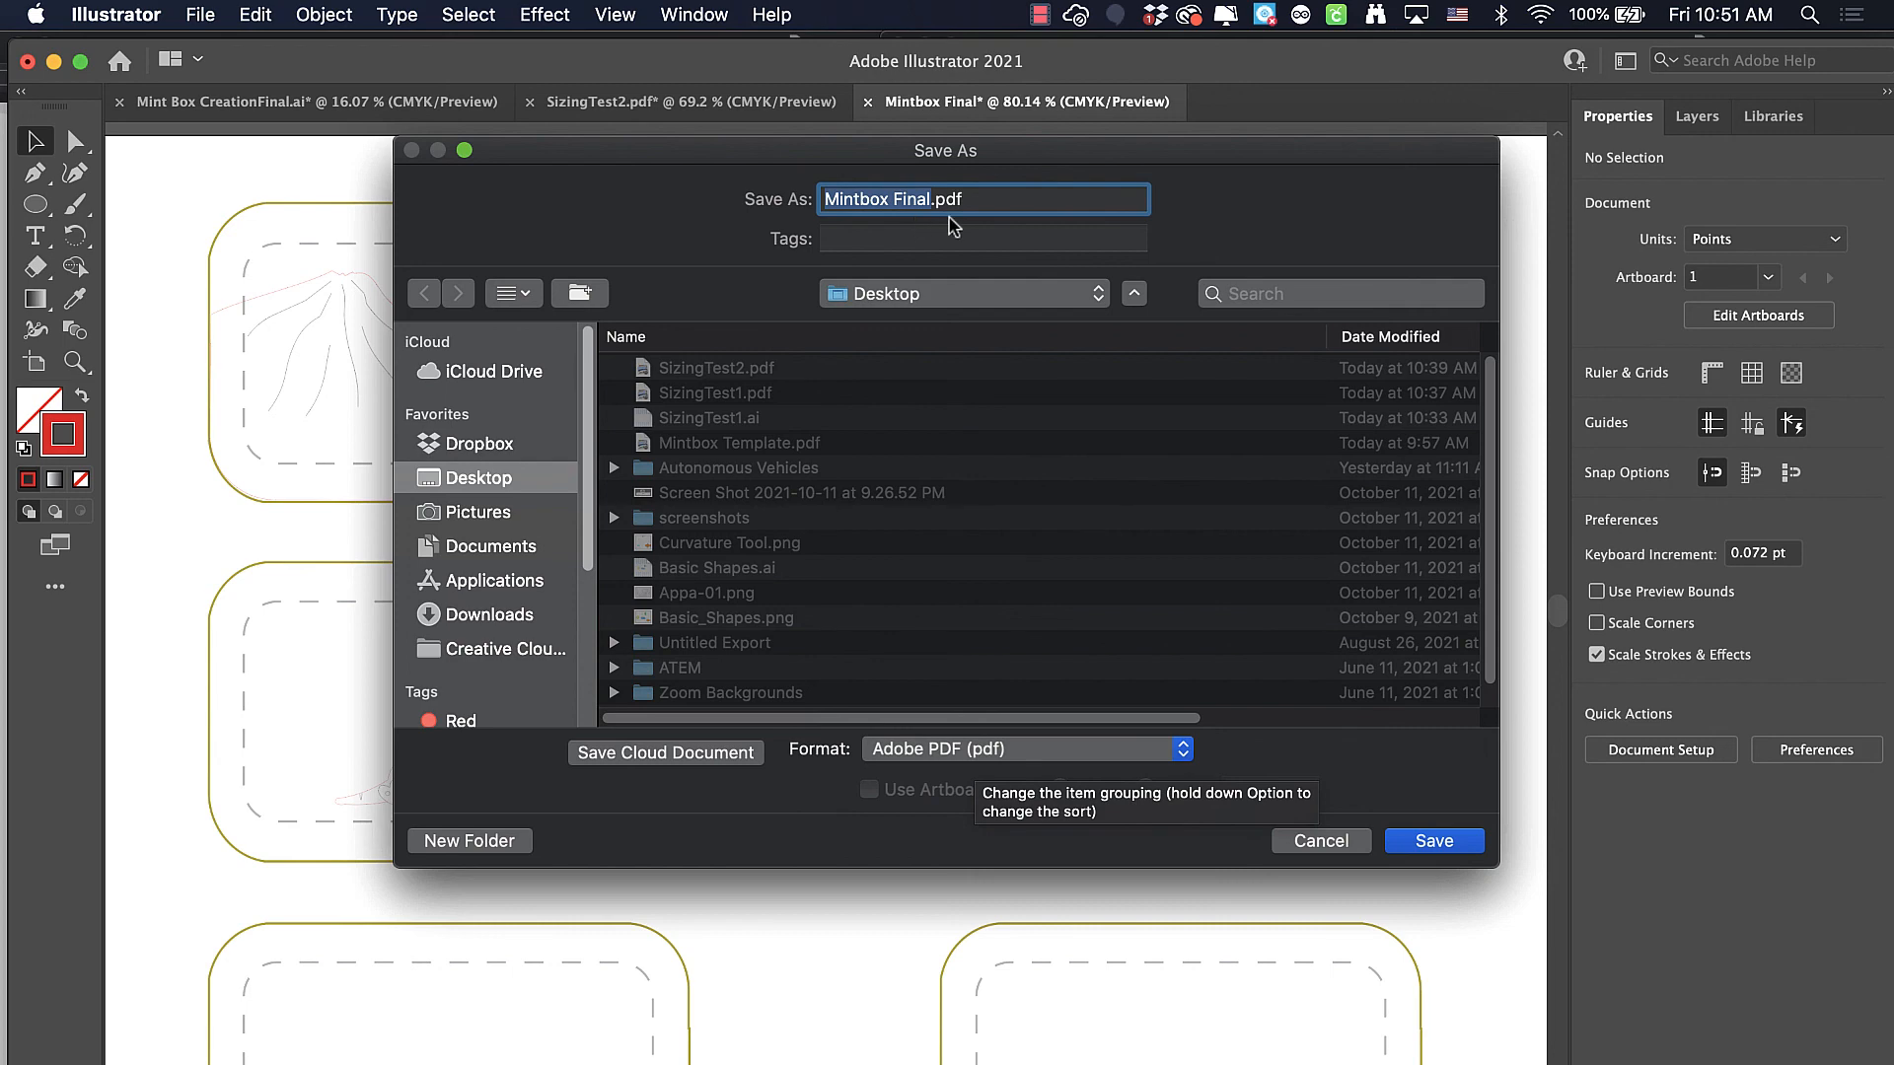
click(1435, 840)
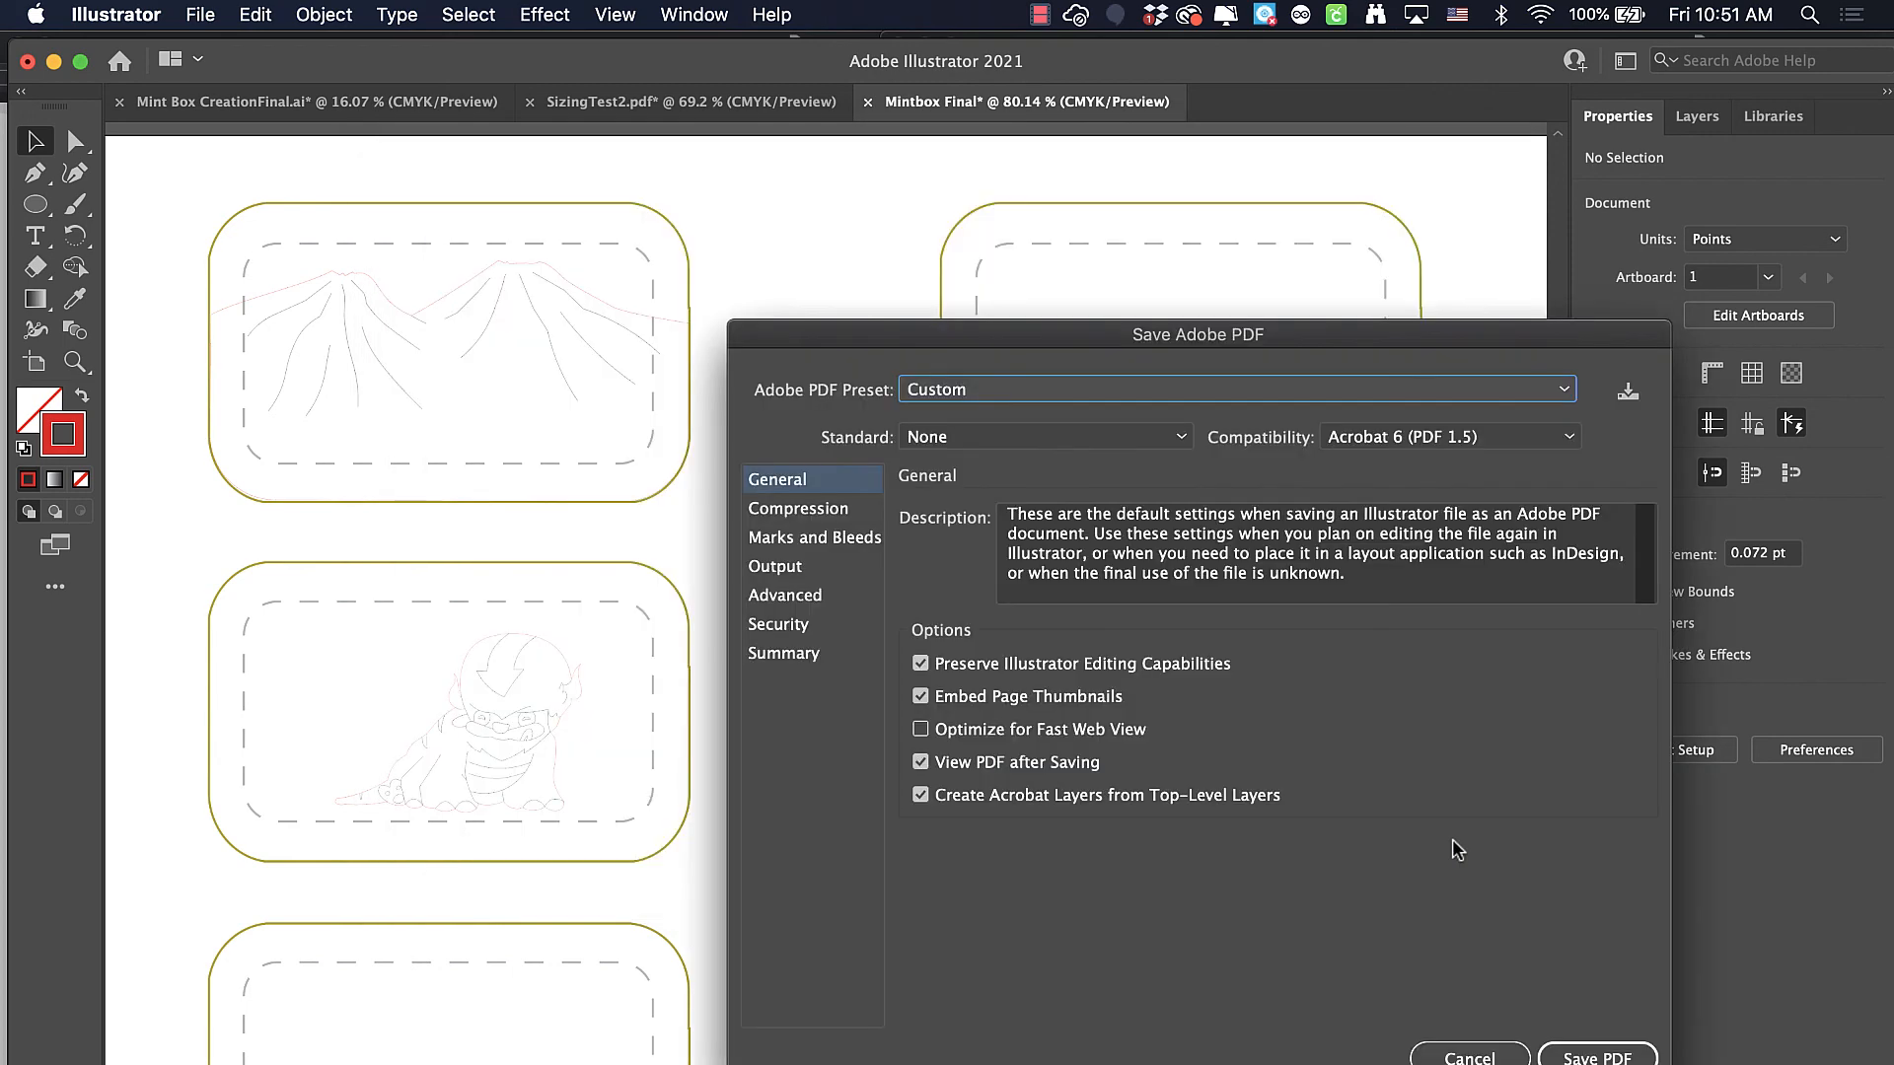
click(1592, 1054)
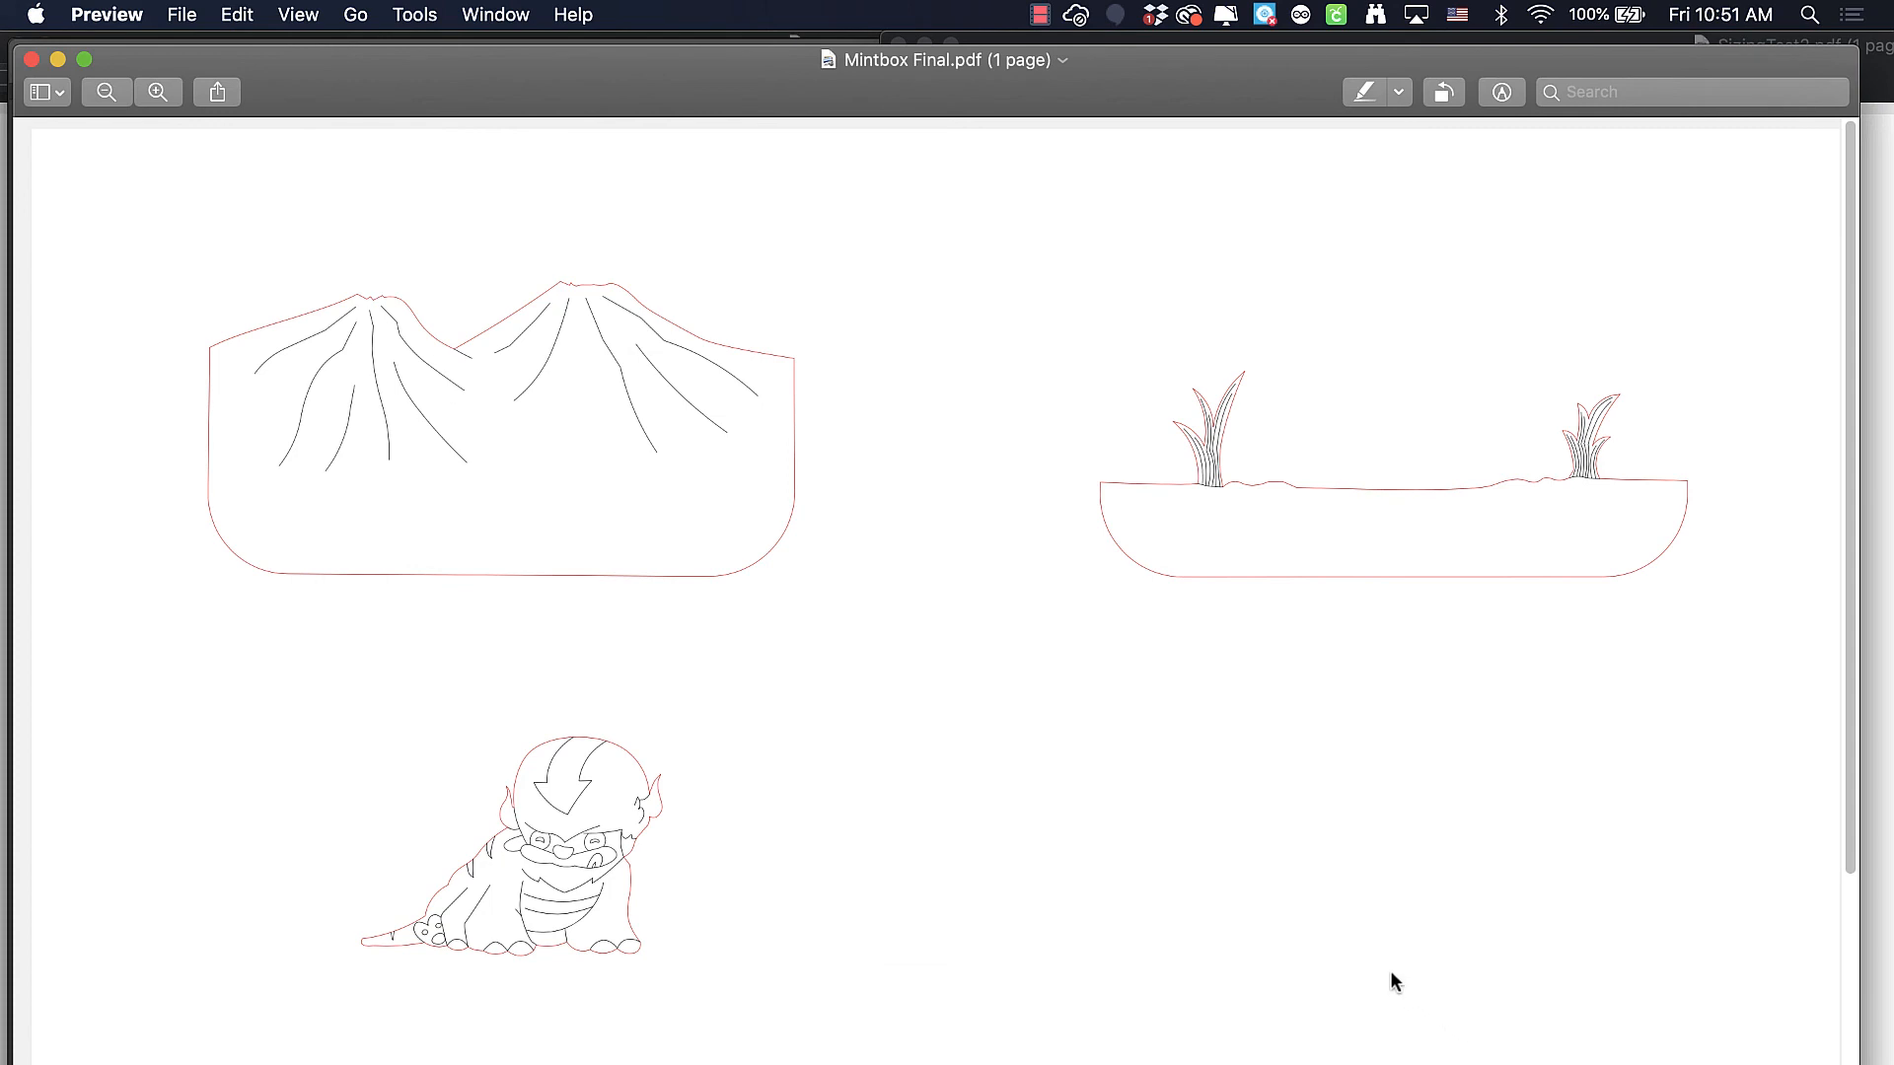
In Preview, move the Mintbox Final.pdf window aside and bring up SizingTest1.pdf and SizingTest2.pdf side by side to compare their line weights
drag(678, 92, 713, 250)
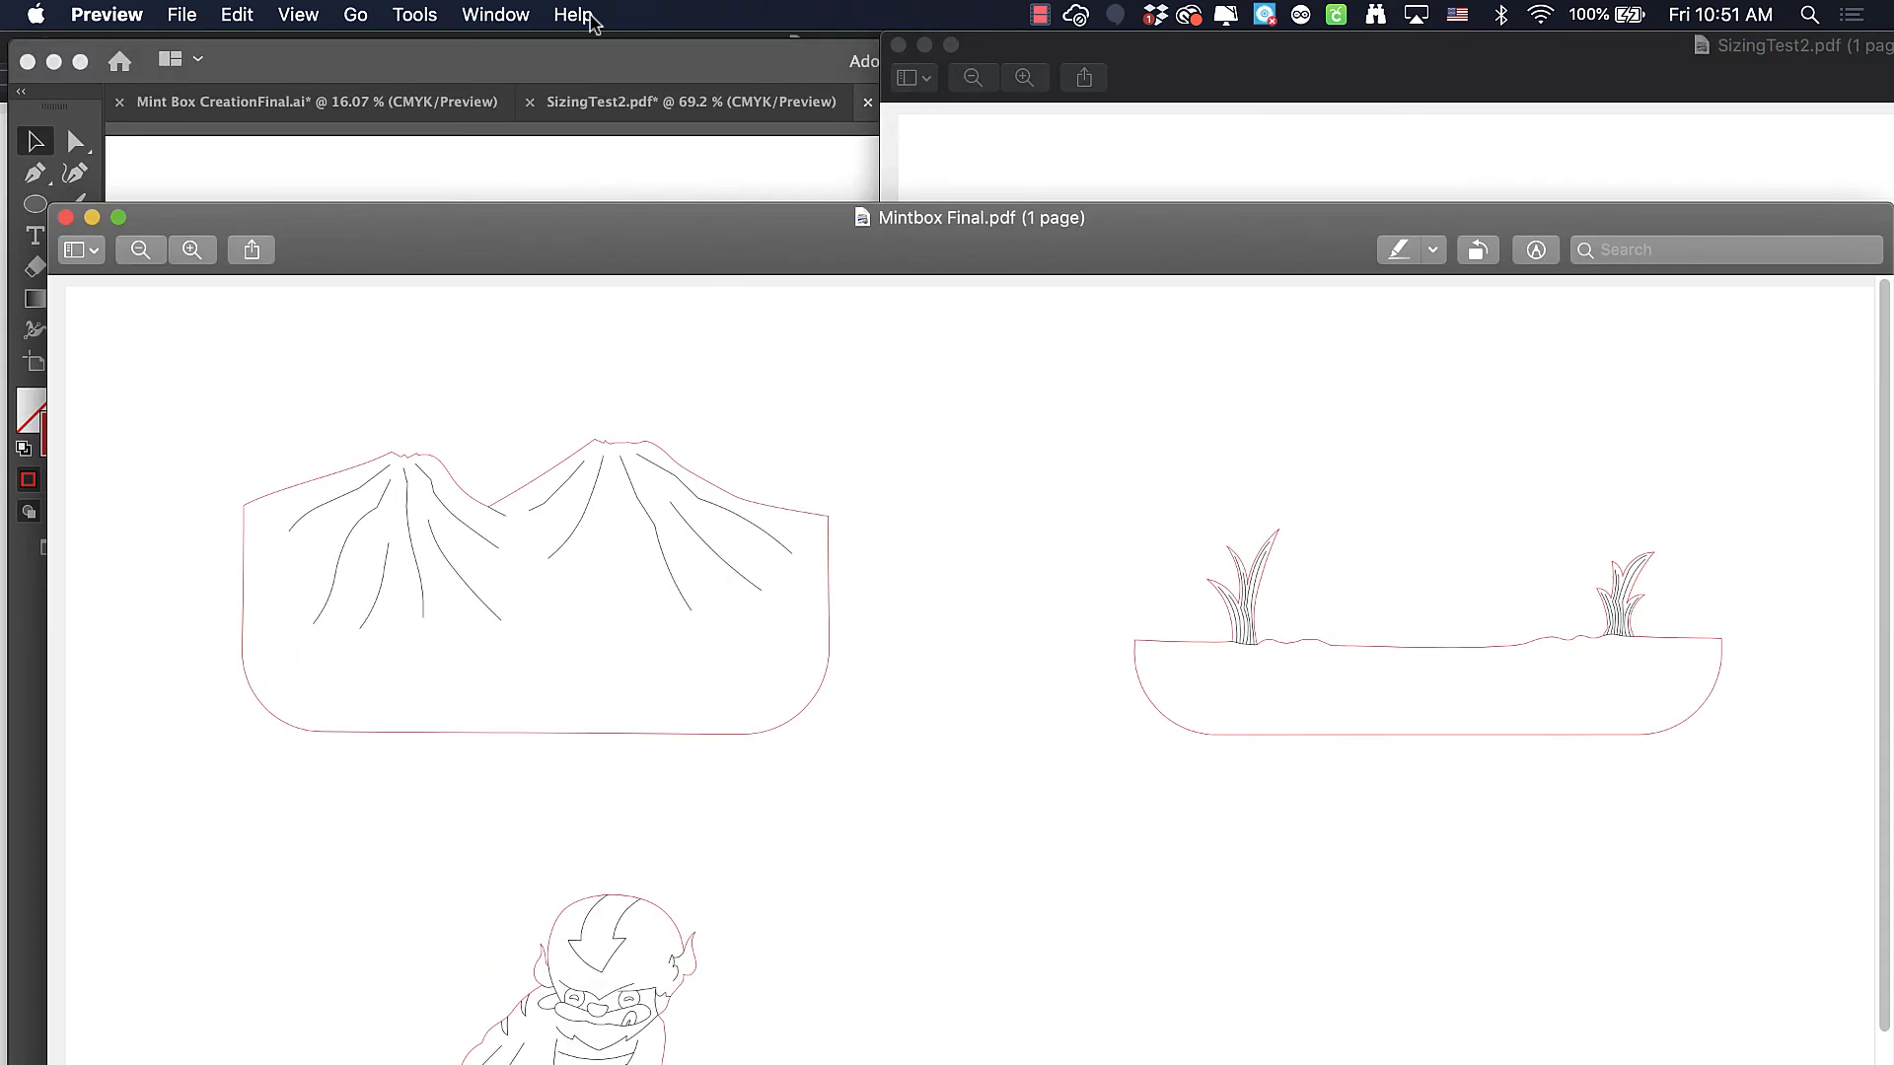
click(508, 13)
click(528, 345)
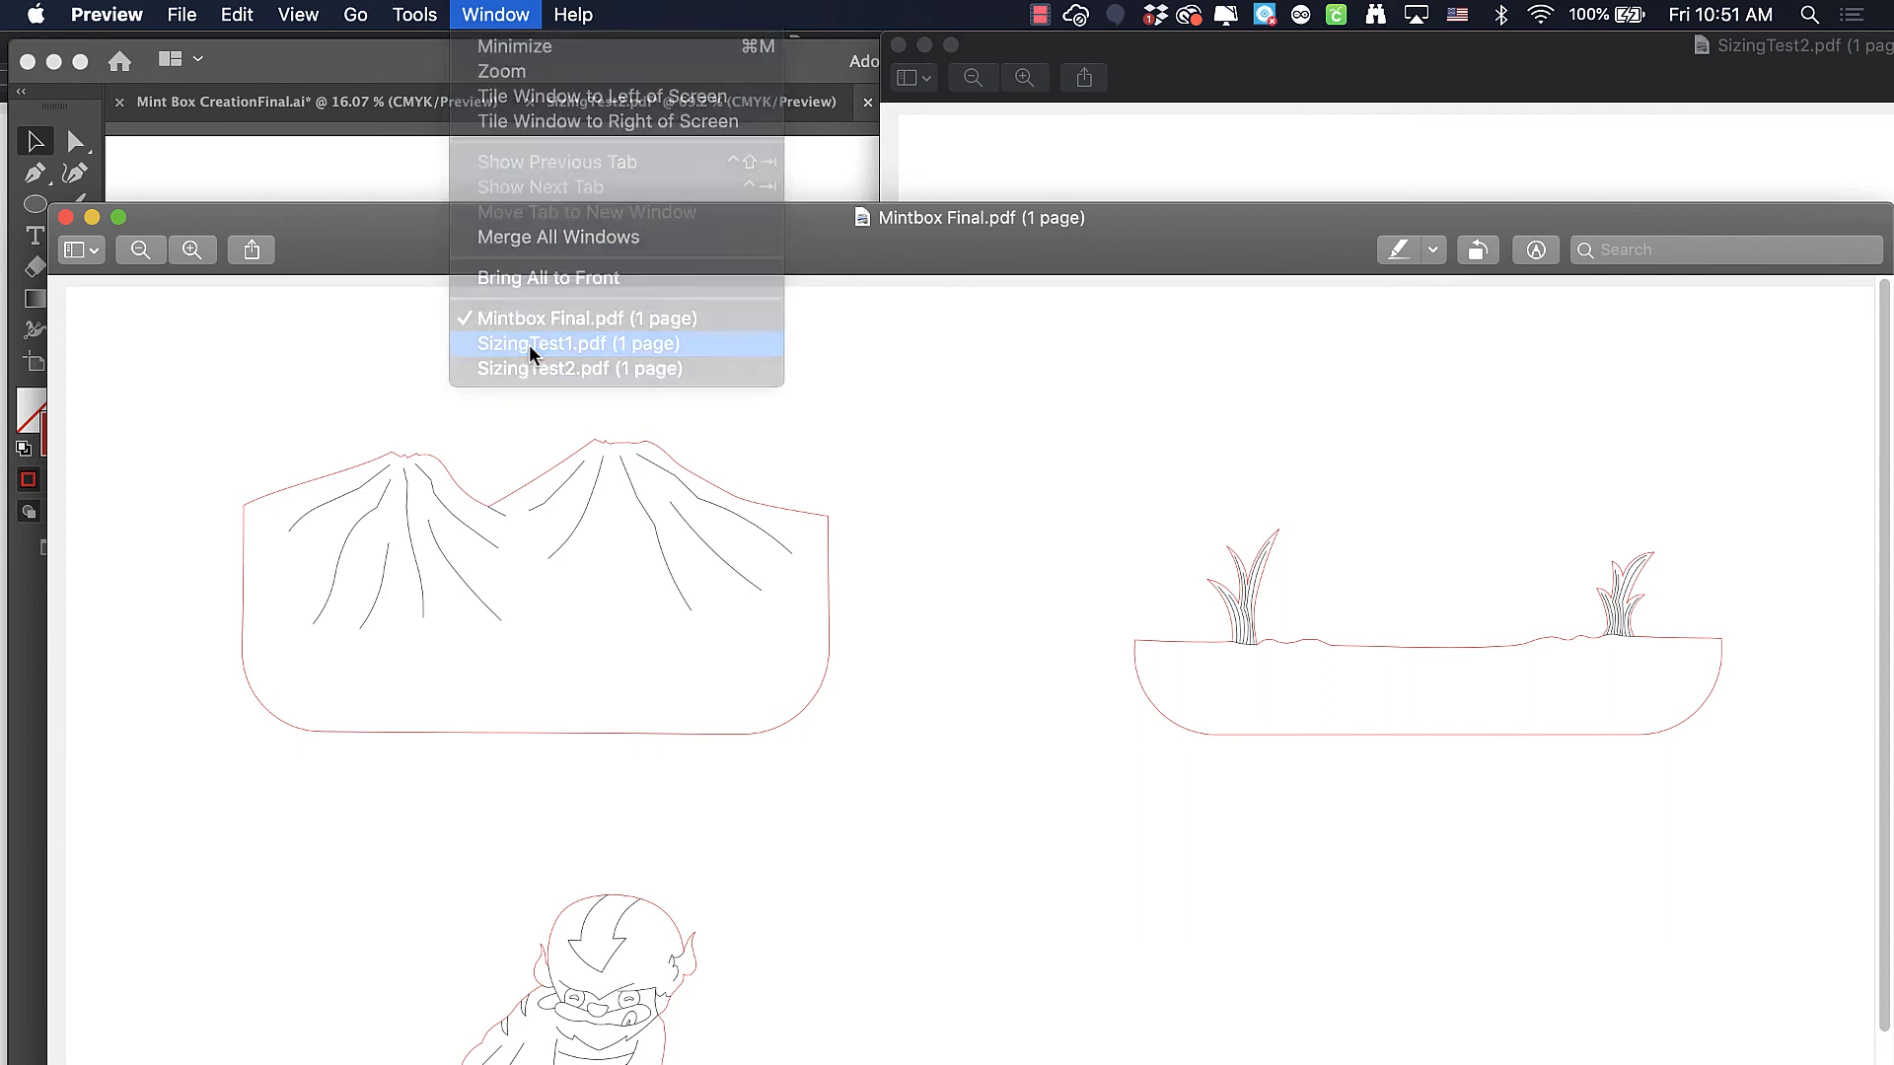
click(1851, 134)
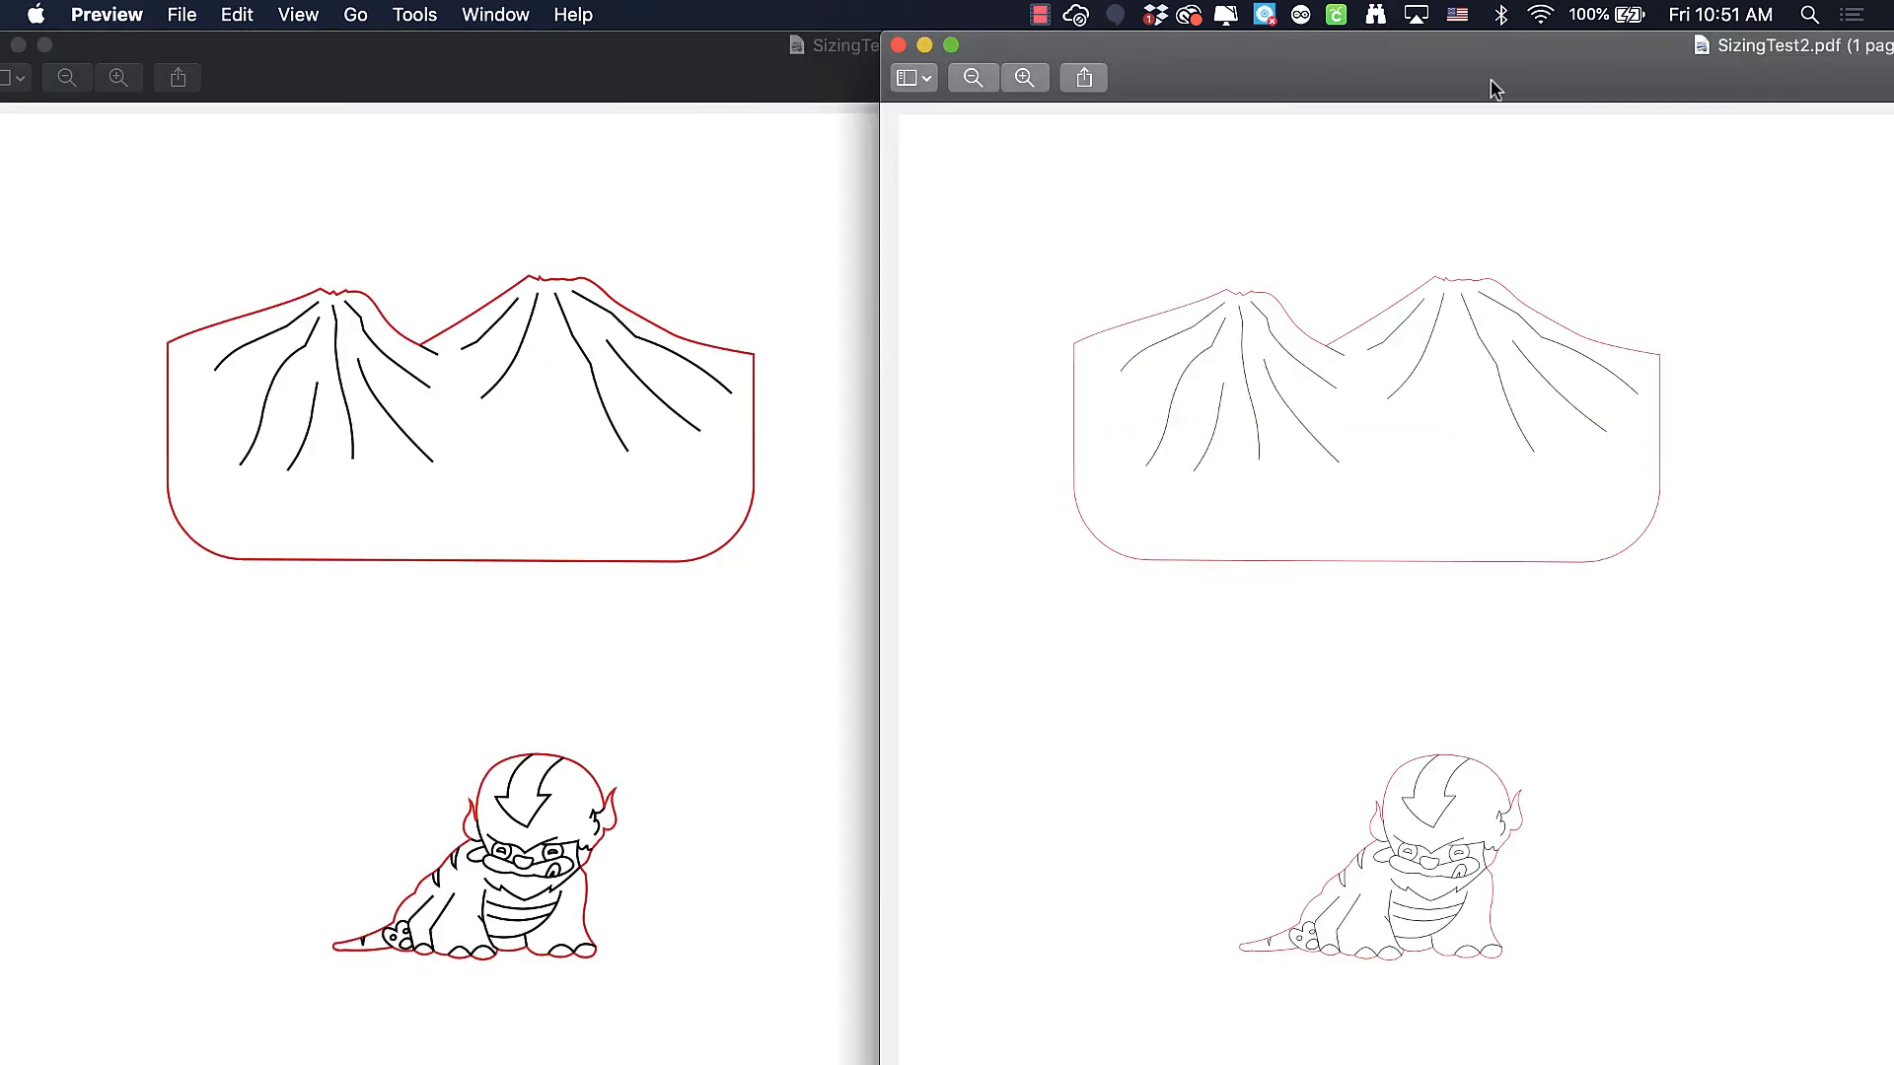
drag(1430, 74, 1401, 72)
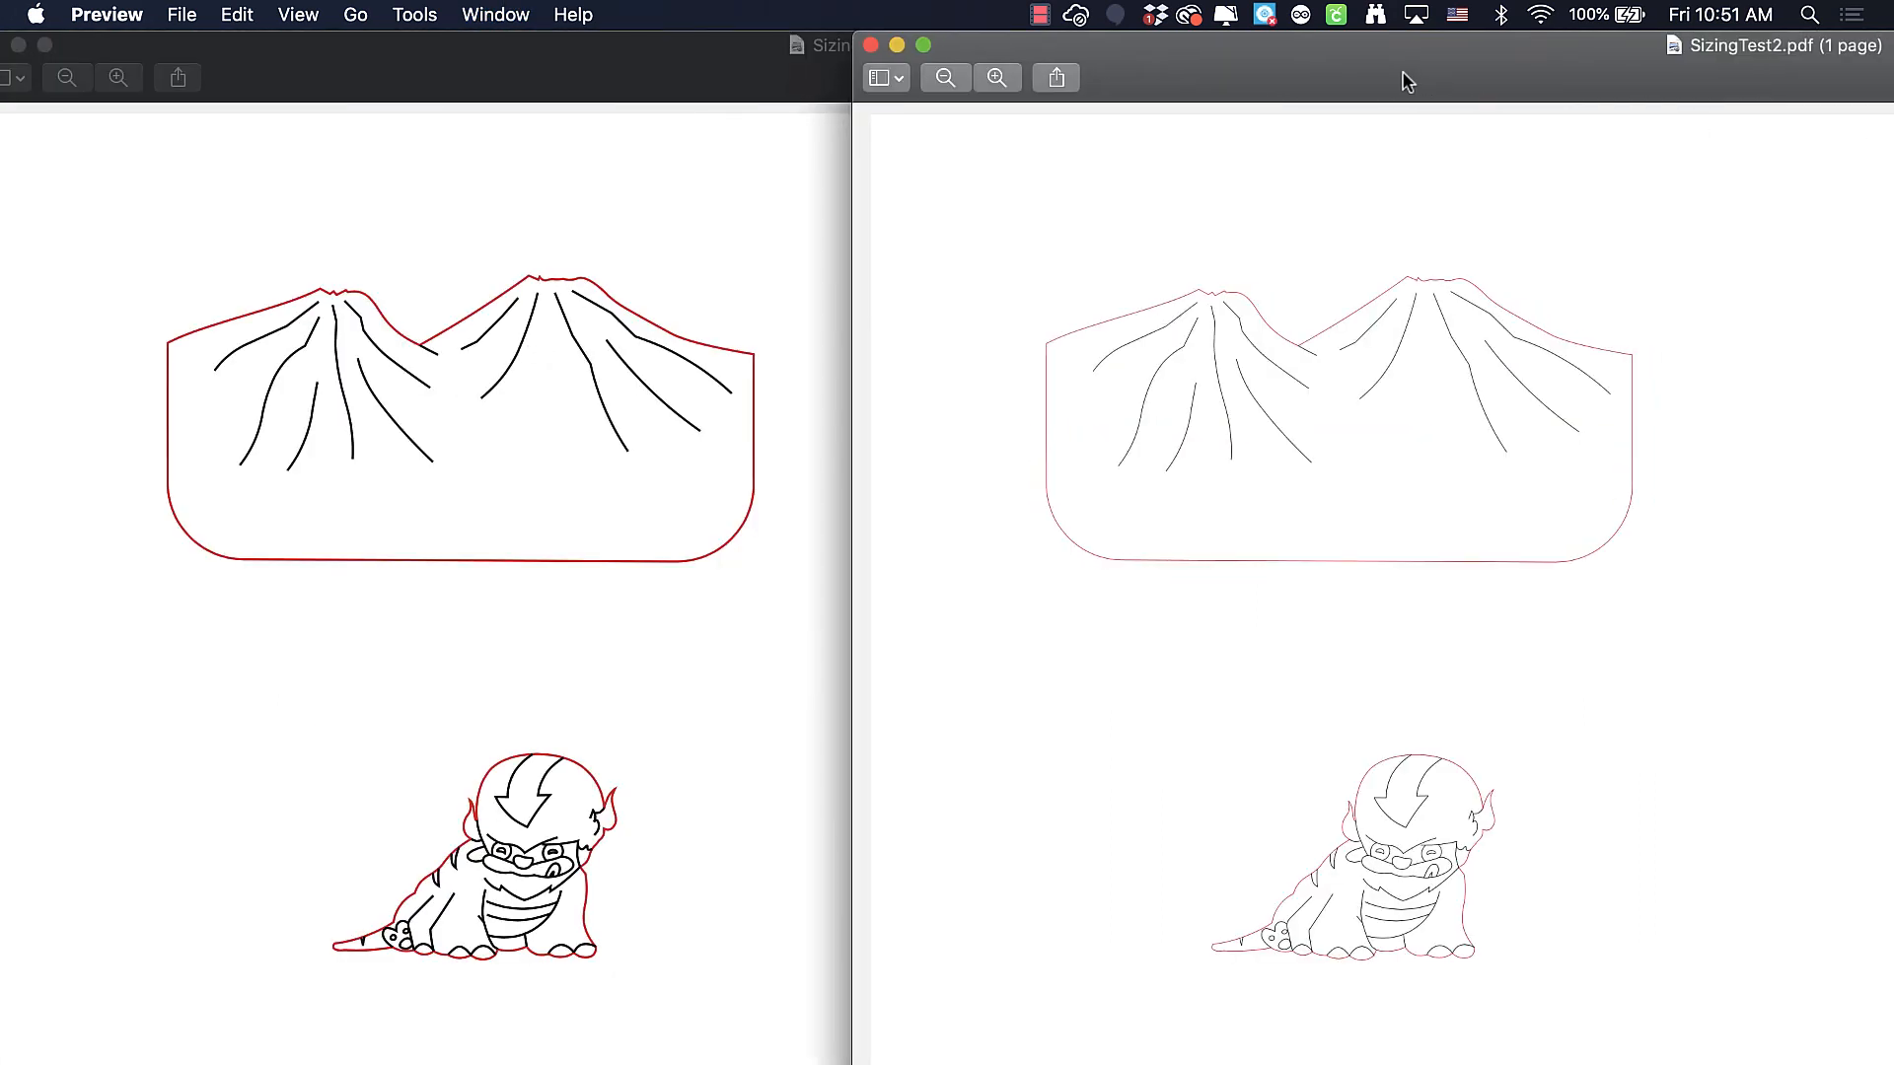